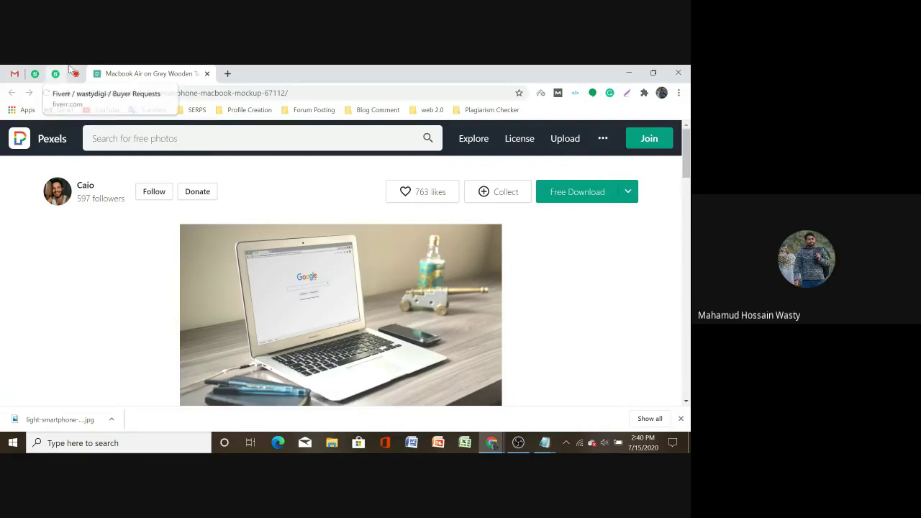
pyautogui.click(76, 74)
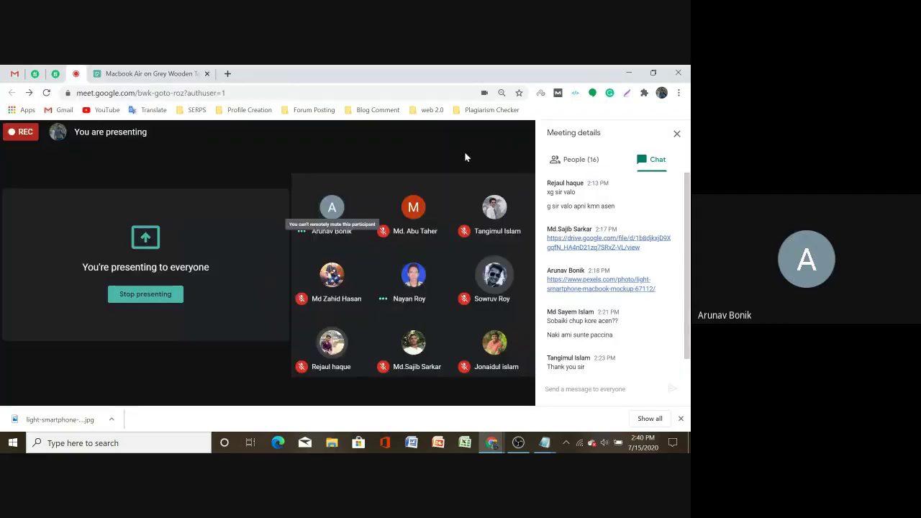
pyautogui.click(236, 281)
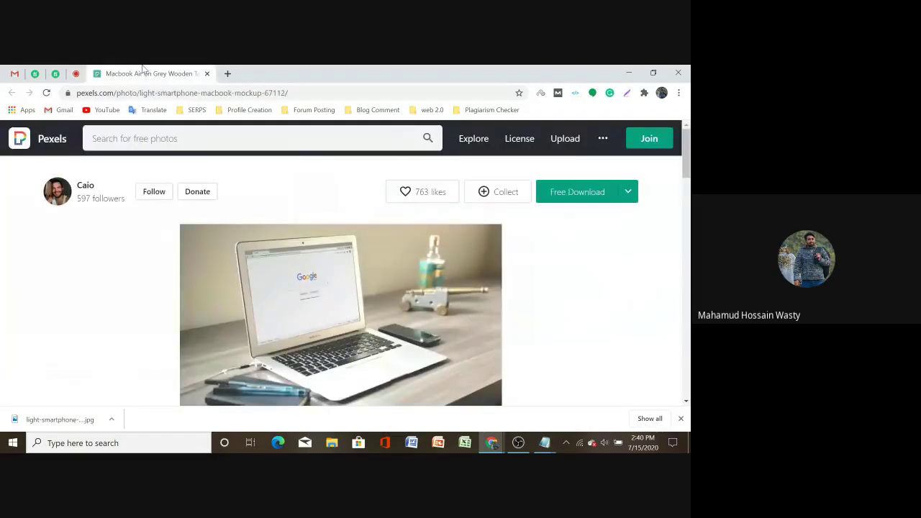
pyautogui.click(110, 69)
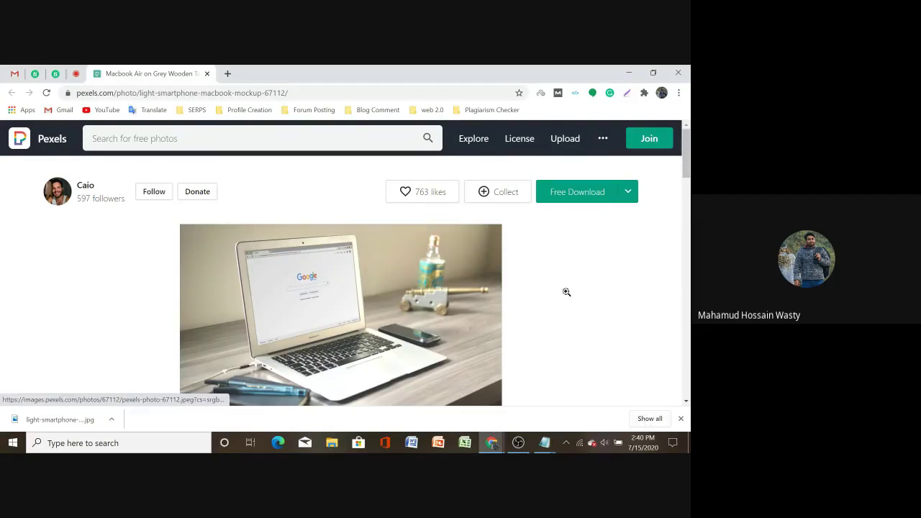
pyautogui.scroll(-4, 346, 281)
pyautogui.scroll(4, 345, 281)
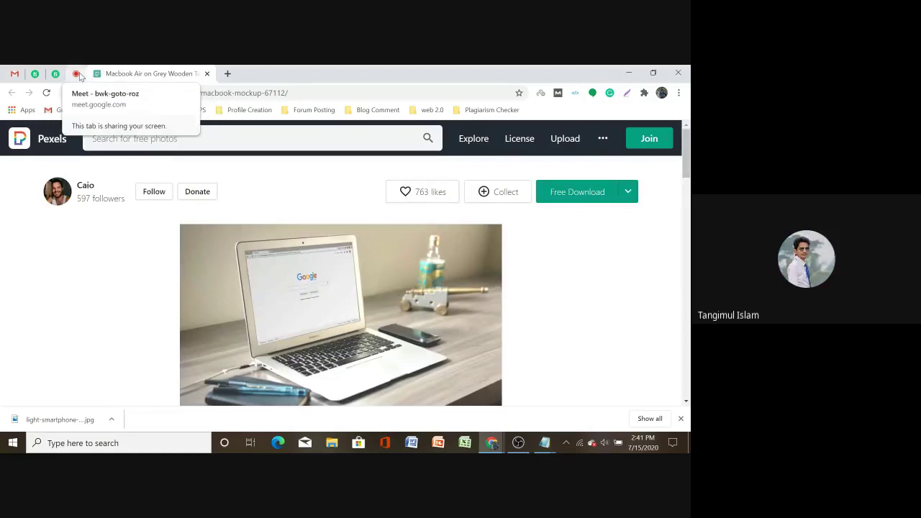
pyautogui.click(78, 74)
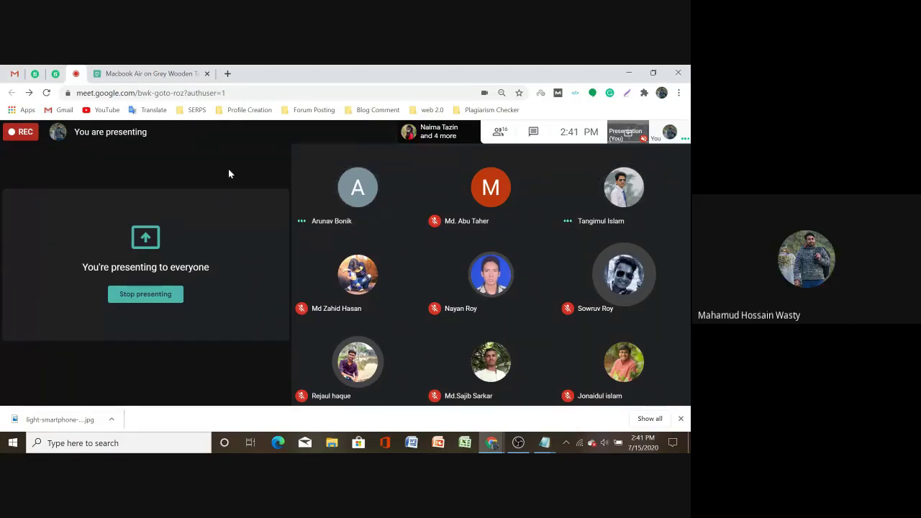
pyautogui.click(151, 72)
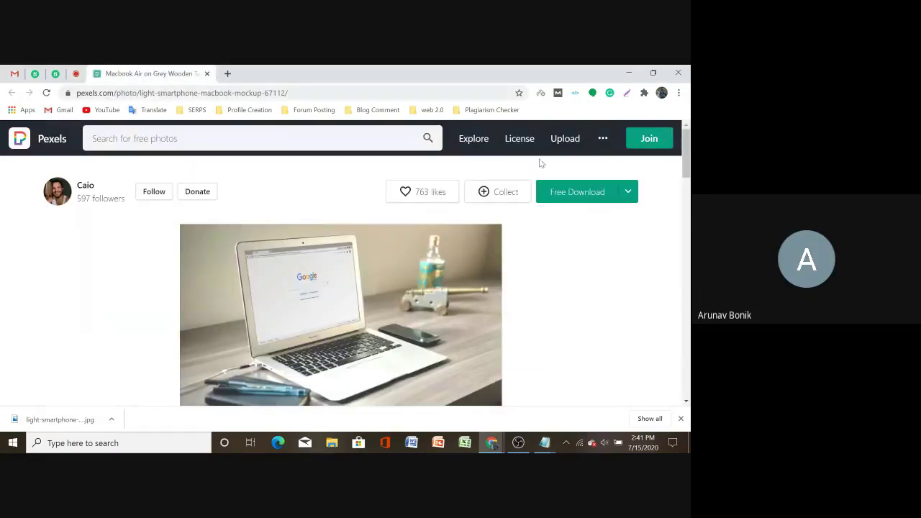
# Open the Downloads folder in File Explorer and preview the light-smartphone-macbook-mockup-67112 image
pyautogui.click(628, 72)
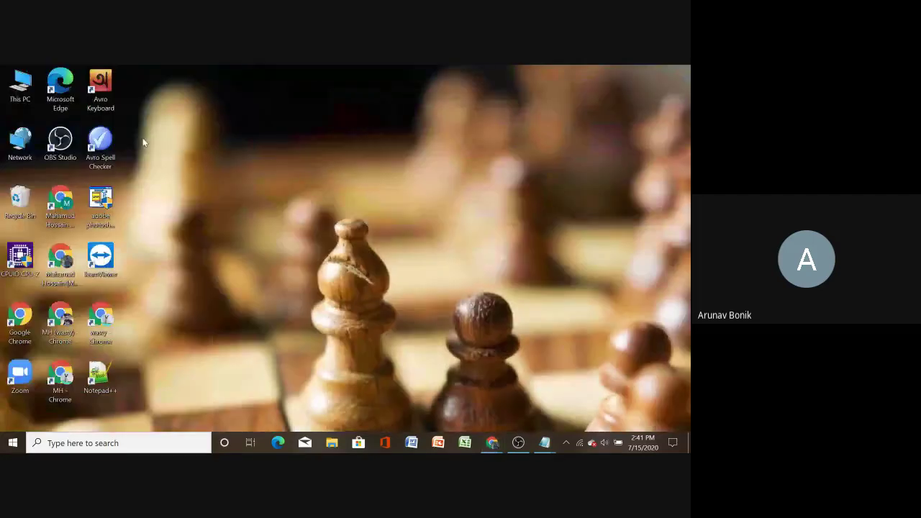
pyautogui.click(19, 95)
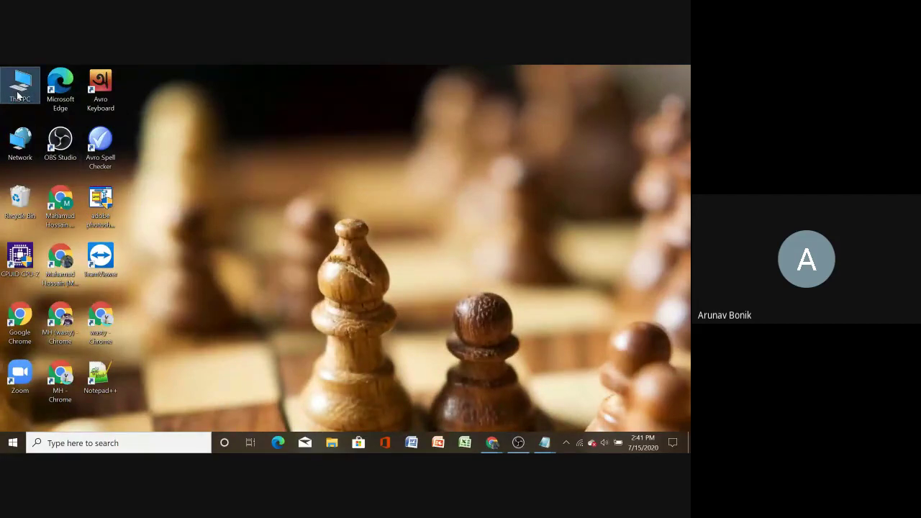
pyautogui.doubleClick(18, 95)
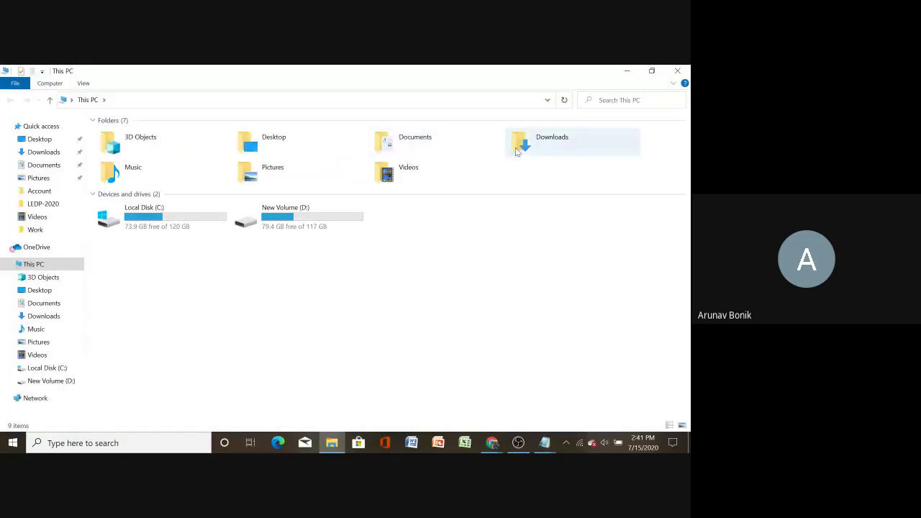
pyautogui.doubleClick(519, 142)
pyautogui.doubleClick(128, 174)
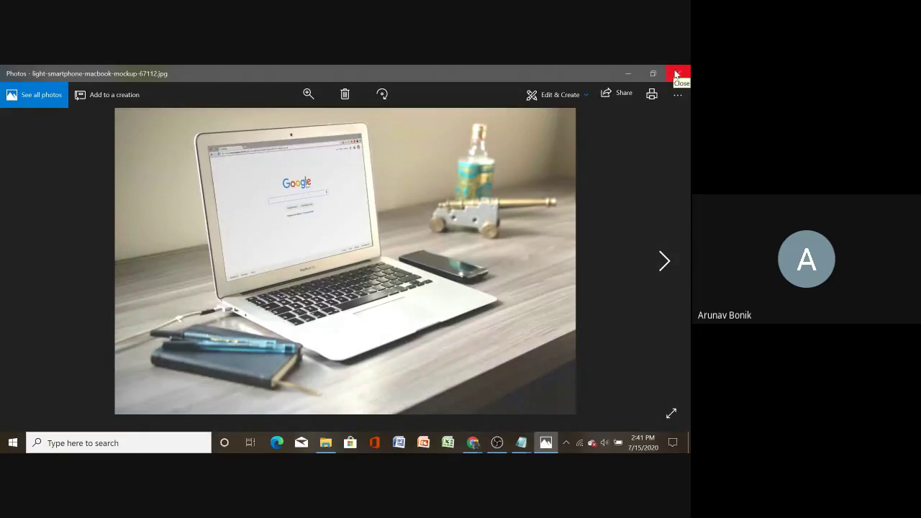
pyautogui.click(676, 74)
# Open the properties of the light-smartphone-macbook-mockup-67112 image and examine its metadata details
pyautogui.rightClick(124, 169)
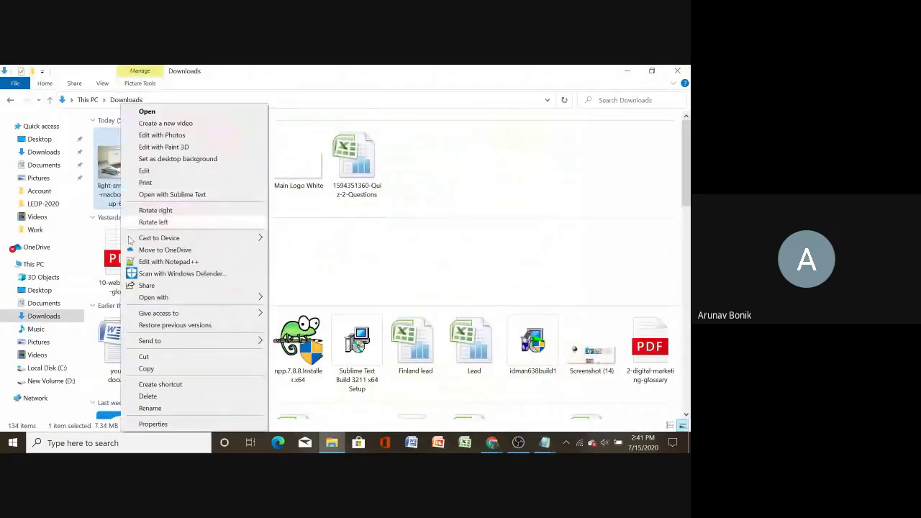
pyautogui.click(165, 423)
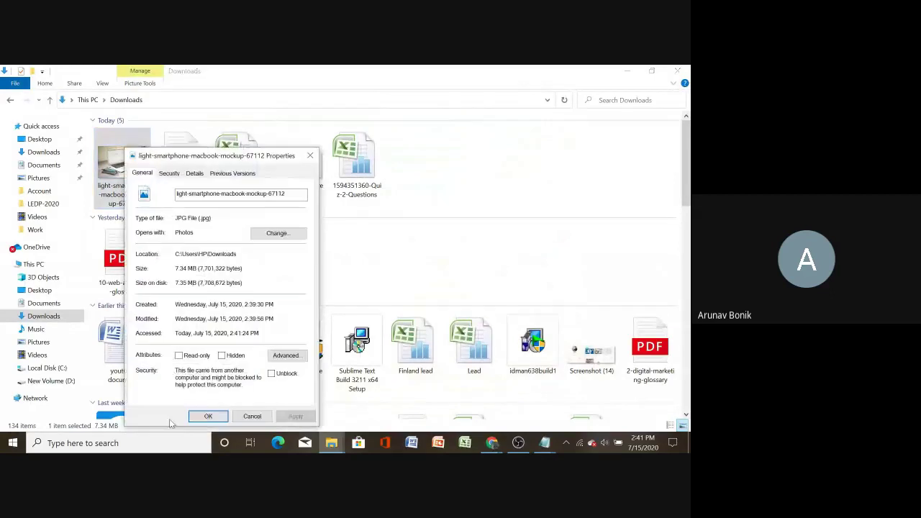
pyautogui.moveTo(257, 158); pyautogui.dragTo(293, 121)
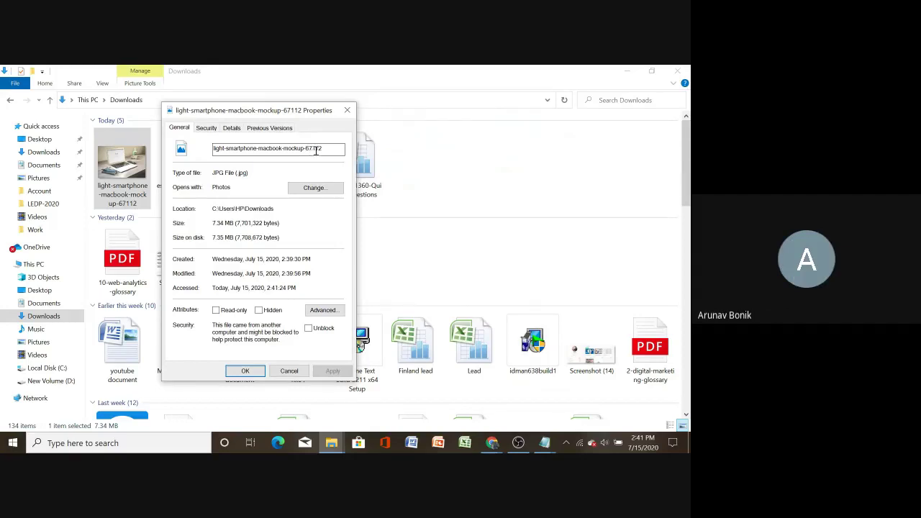
pyautogui.click(233, 128)
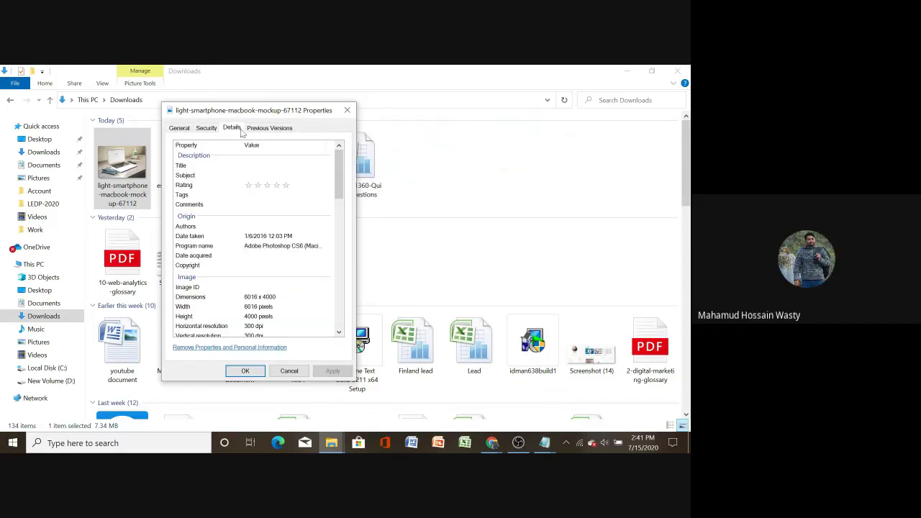
pyautogui.scroll(-10, 252, 295)
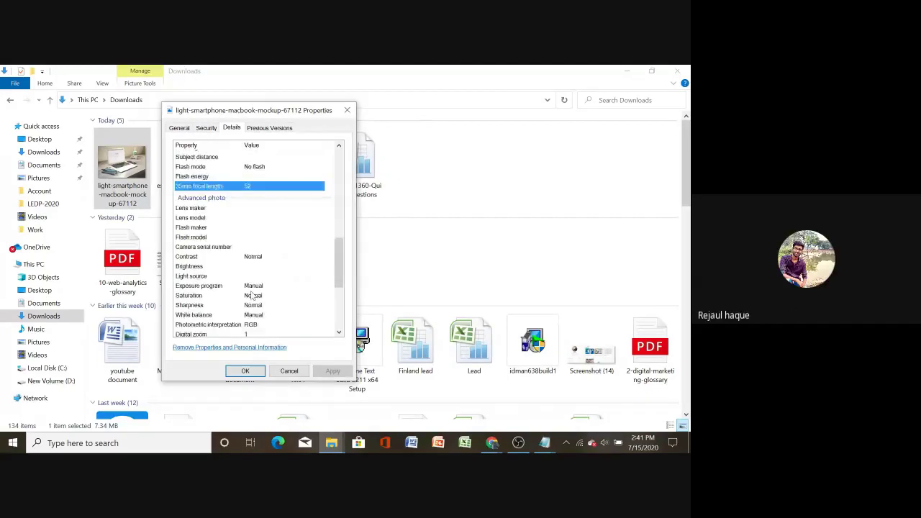
# Remove all listed properties and personal information from the image file itself and close its properties
pyautogui.click(244, 348)
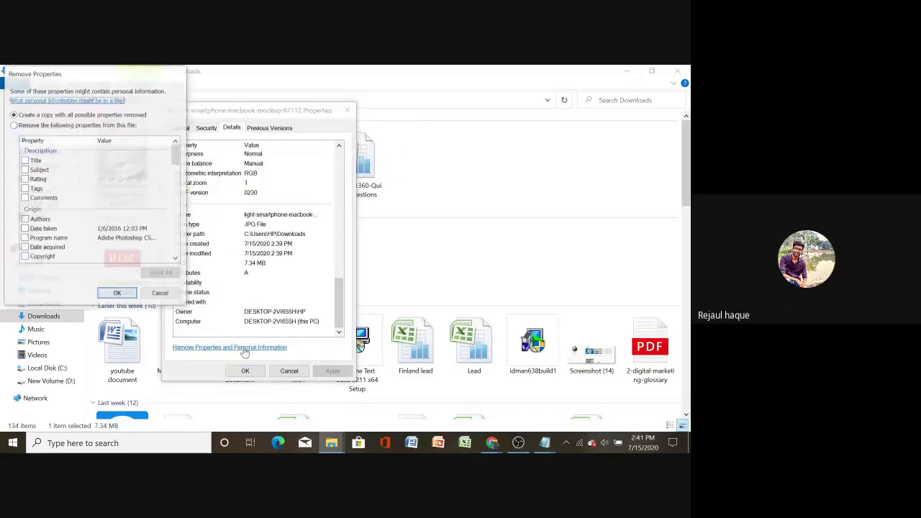
pyautogui.click(26, 126)
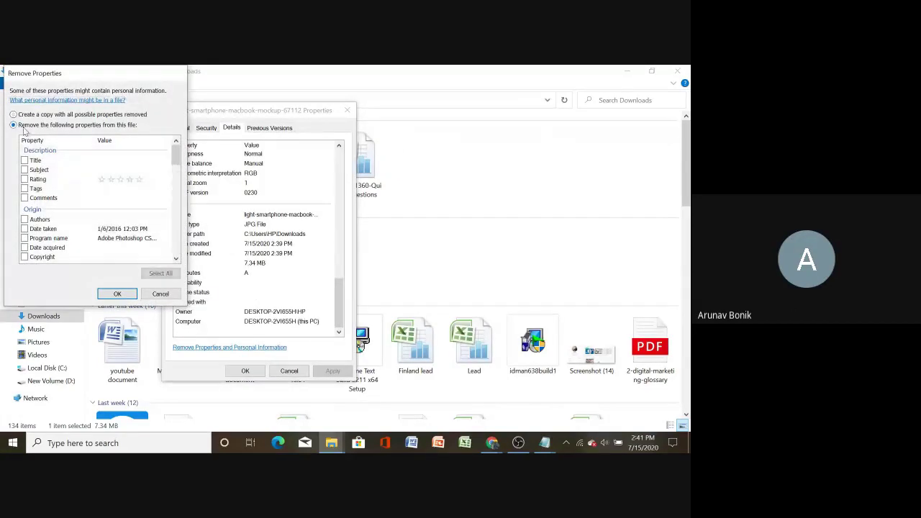
pyautogui.click(161, 274)
pyautogui.click(117, 293)
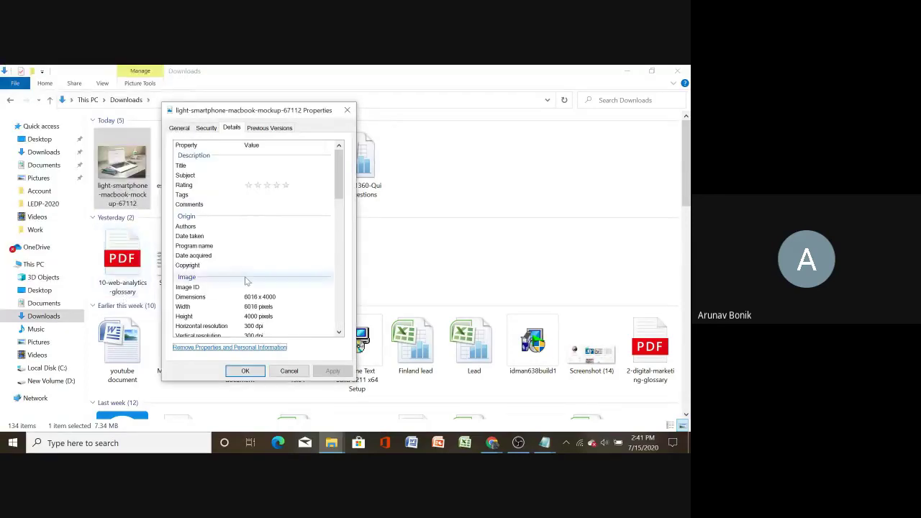
pyautogui.moveTo(274, 111); pyautogui.dragTo(316, 111)
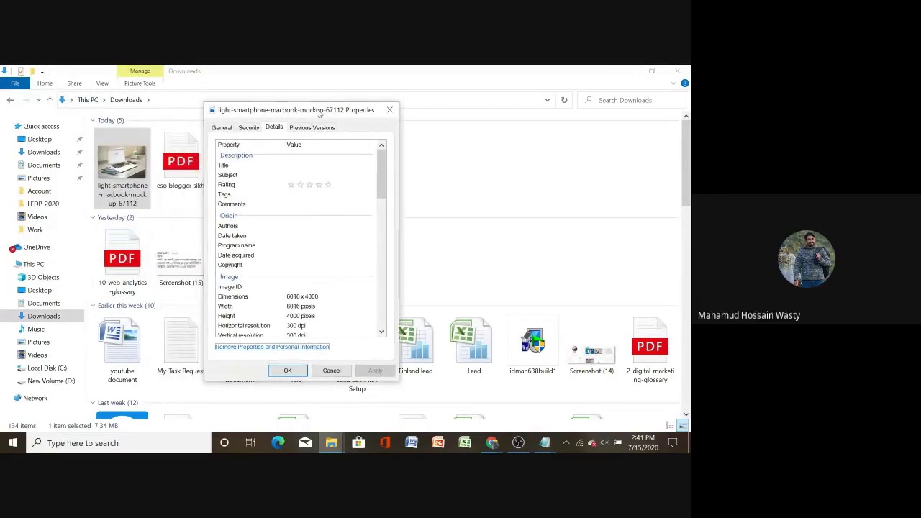
pyautogui.click(305, 165)
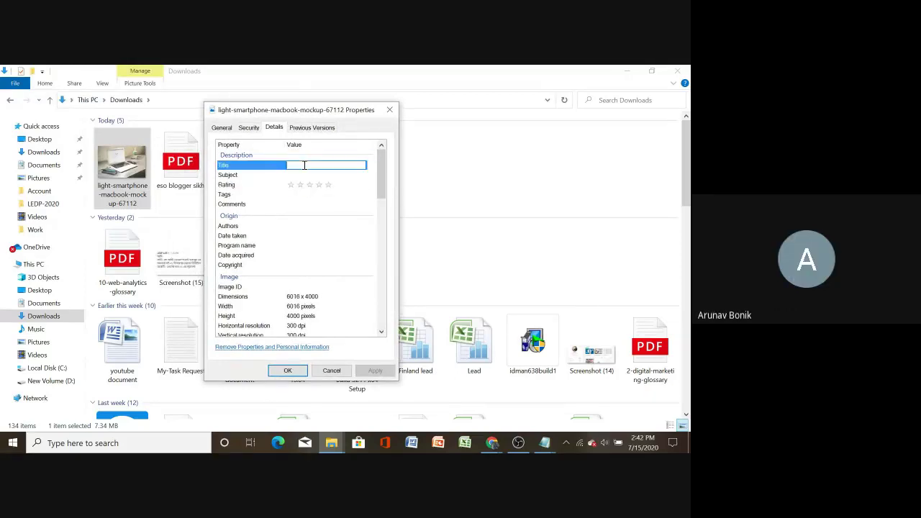
pyautogui.click(389, 110)
# Reopen the image's property details and repeat the removal of all properties from the same file
pyautogui.rightClick(134, 180)
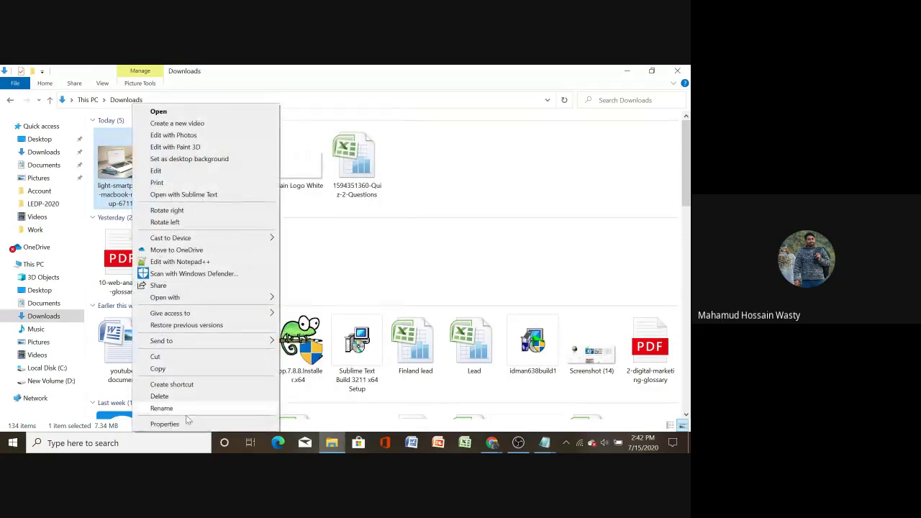
pyautogui.click(165, 424)
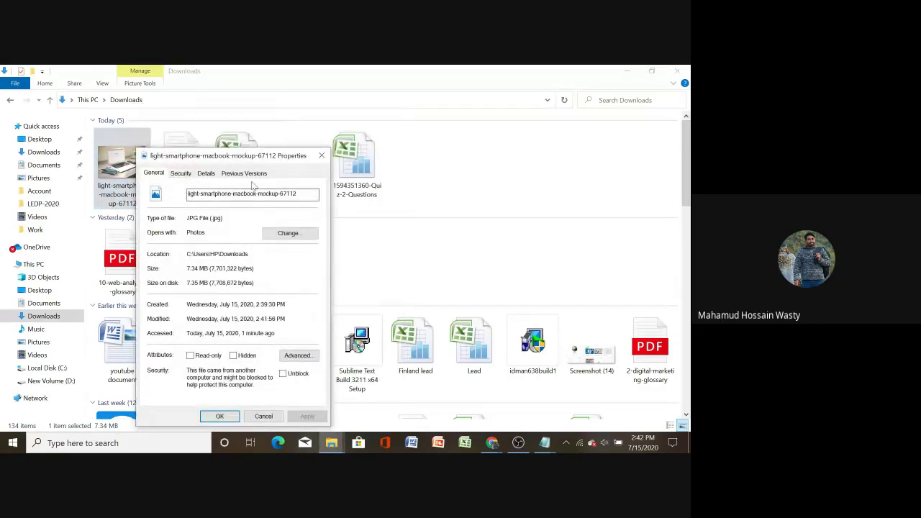
pyautogui.click(208, 141)
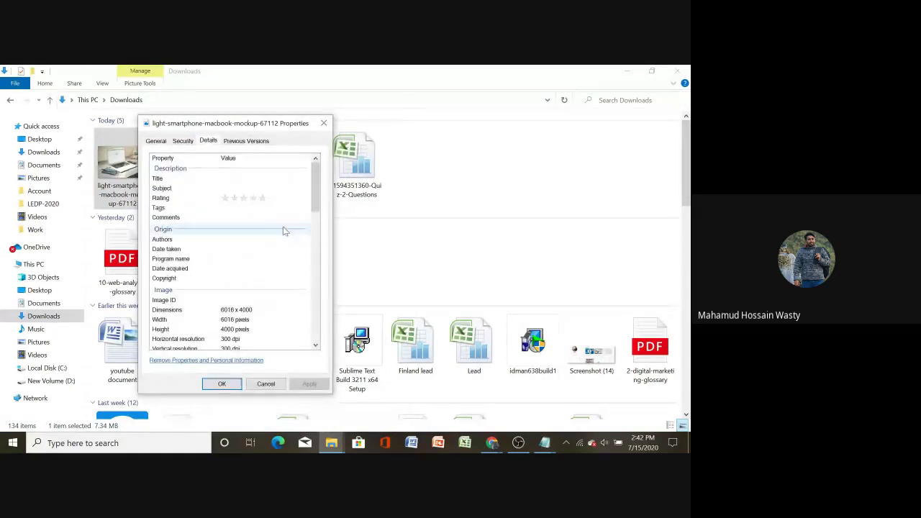
pyautogui.scroll(-12, 306, 214)
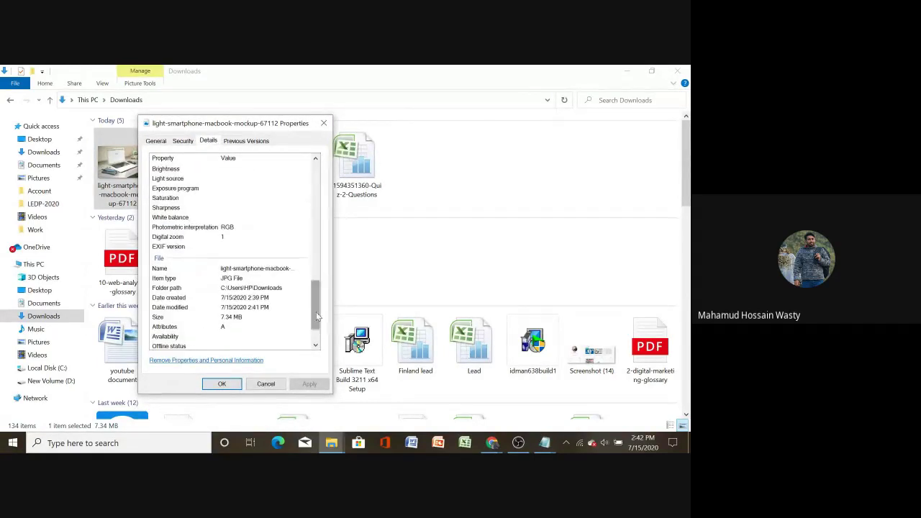
pyautogui.click(200, 360)
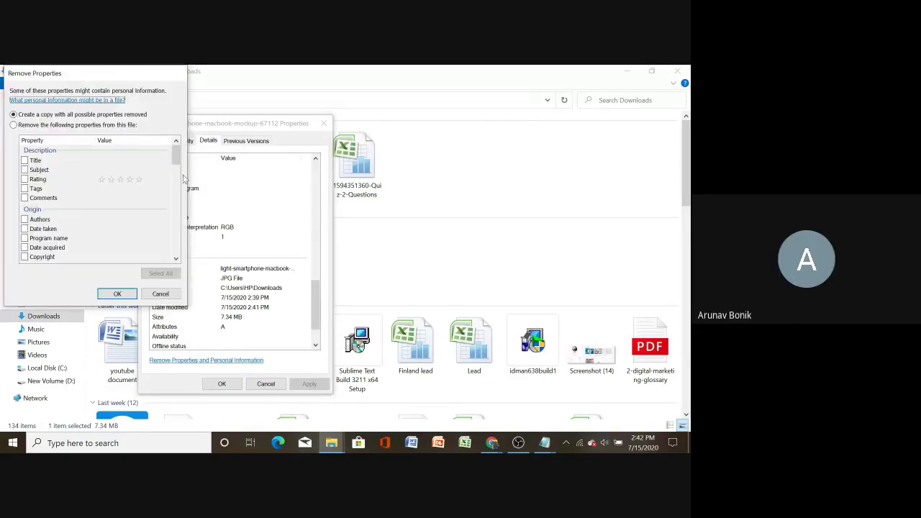
pyautogui.click(48, 126)
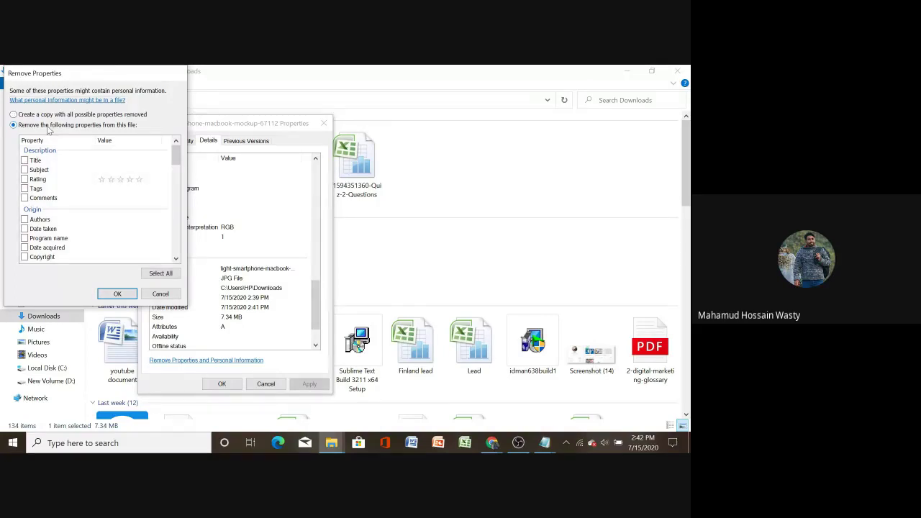
pyautogui.click(161, 274)
pyautogui.click(118, 295)
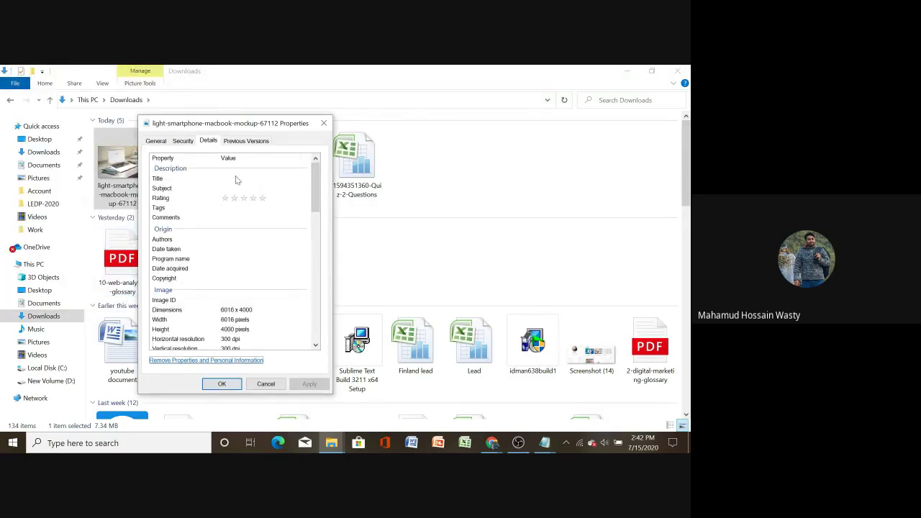
# Inspect the Title and Subject fields in the image's details and close its properties without entering anything
pyautogui.click(236, 178)
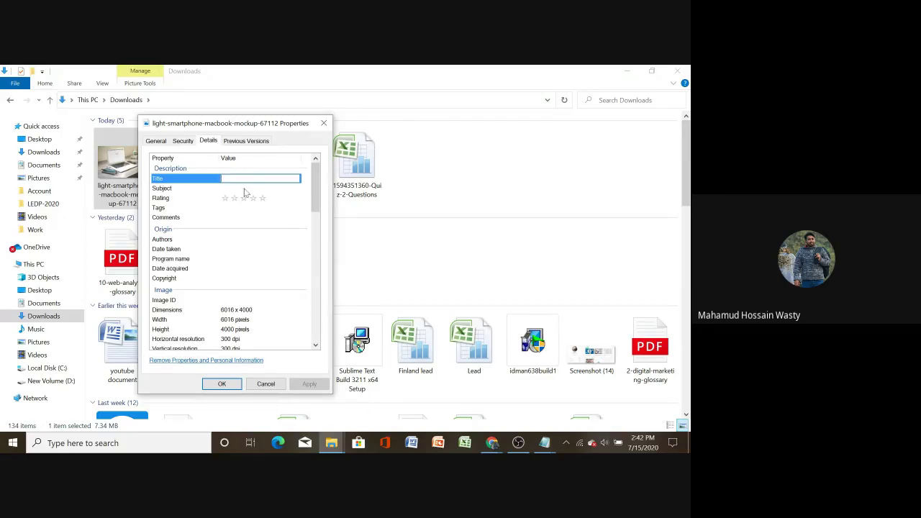
pyautogui.click(245, 188)
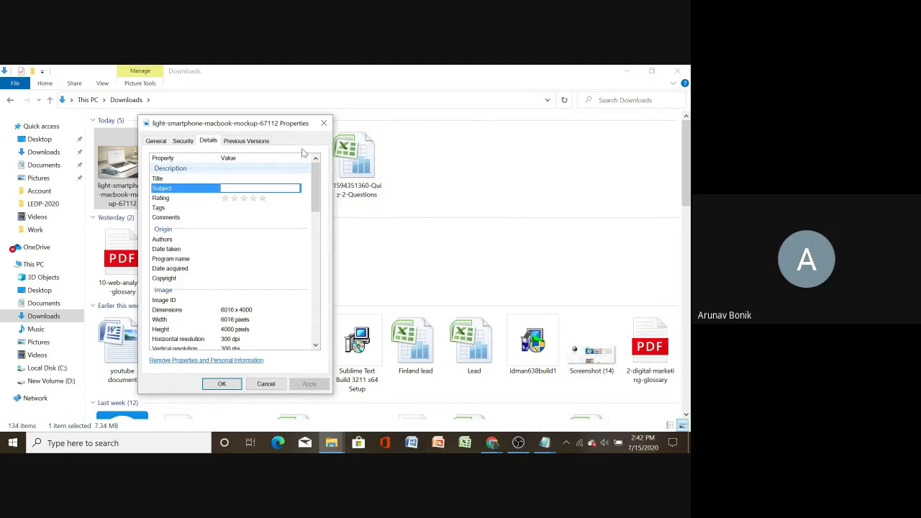
pyautogui.click(244, 177)
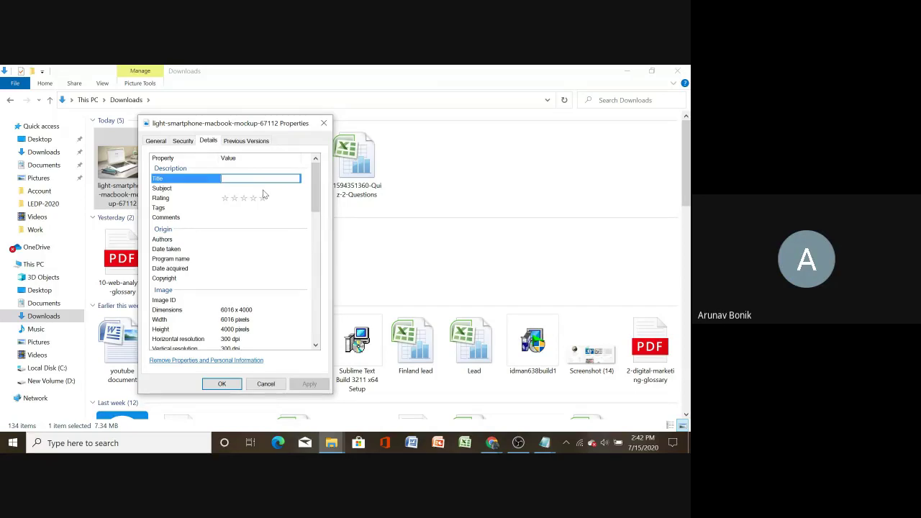
pyautogui.moveTo(253, 128); pyautogui.dragTo(364, 113)
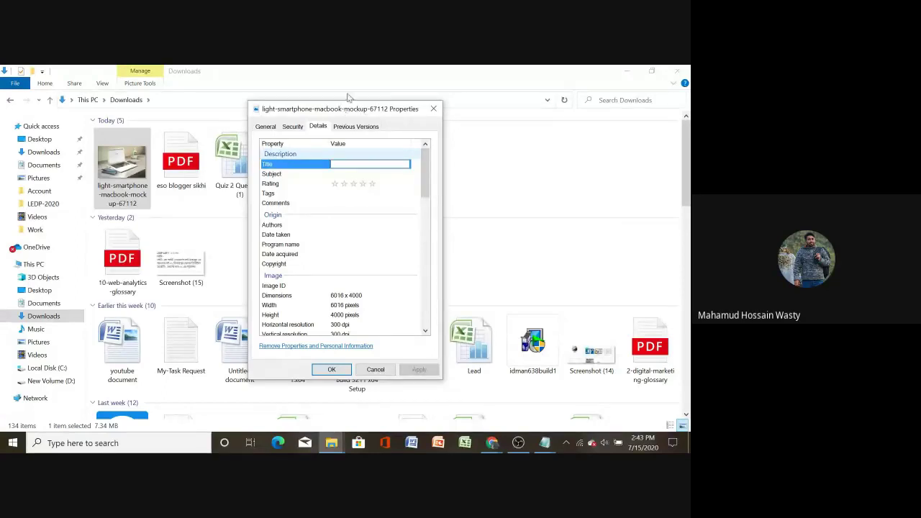
pyautogui.moveTo(351, 114); pyautogui.dragTo(355, 108)
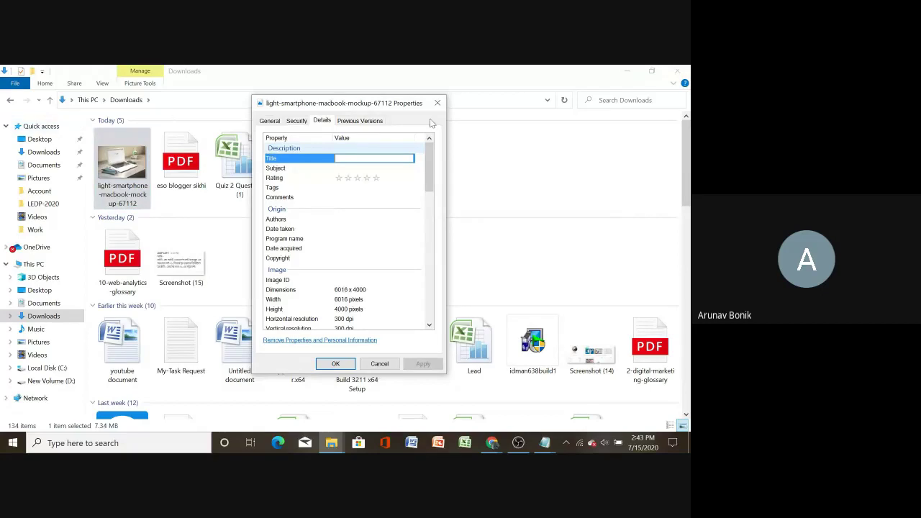
pyautogui.press('Escape')
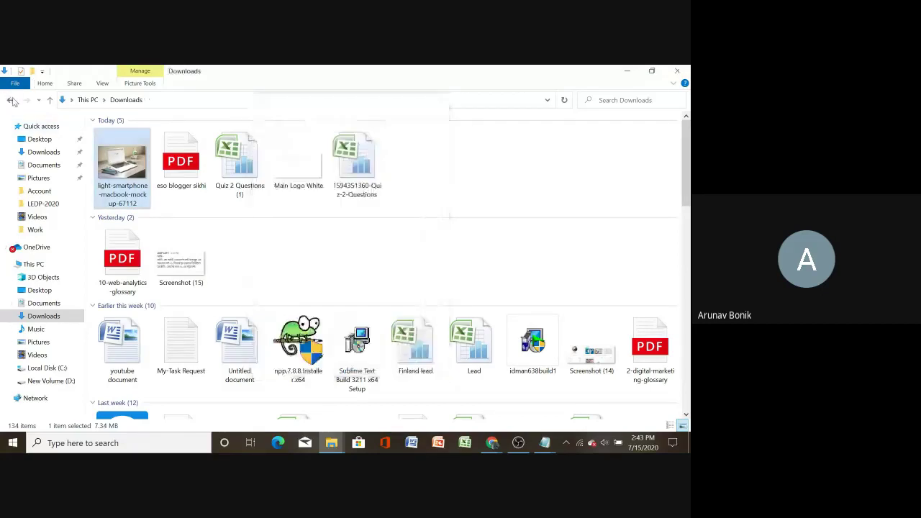
# Go from Downloads to the LEDP-2020 folder inside Documents
pyautogui.click(12, 100)
pyautogui.doubleClick(391, 147)
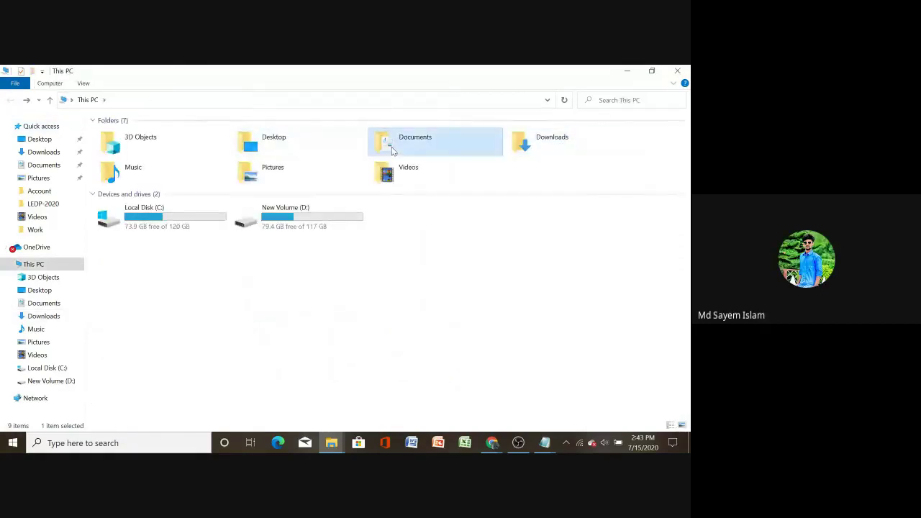
pyautogui.doubleClick(126, 151)
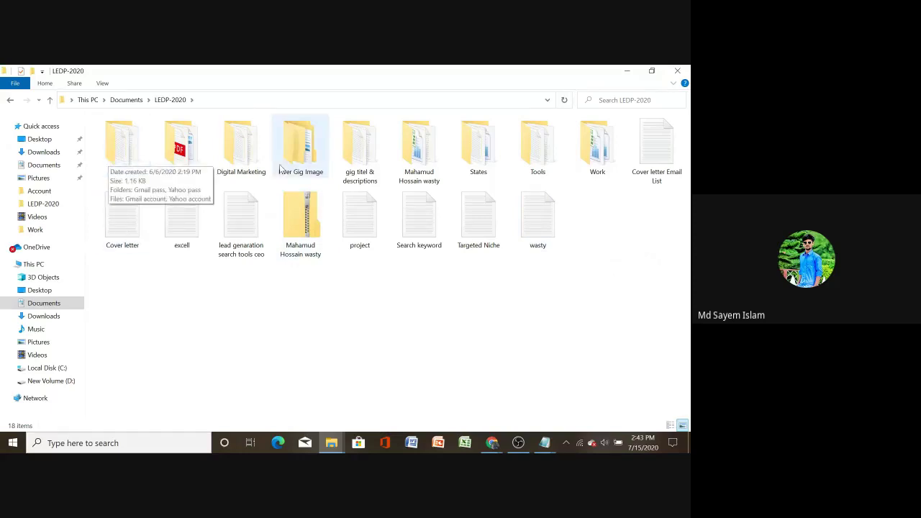
# Open the email marketing text file from the gig titel & descriptions folder, maximize it, and minimize it once loaded
pyautogui.doubleClick(340, 171)
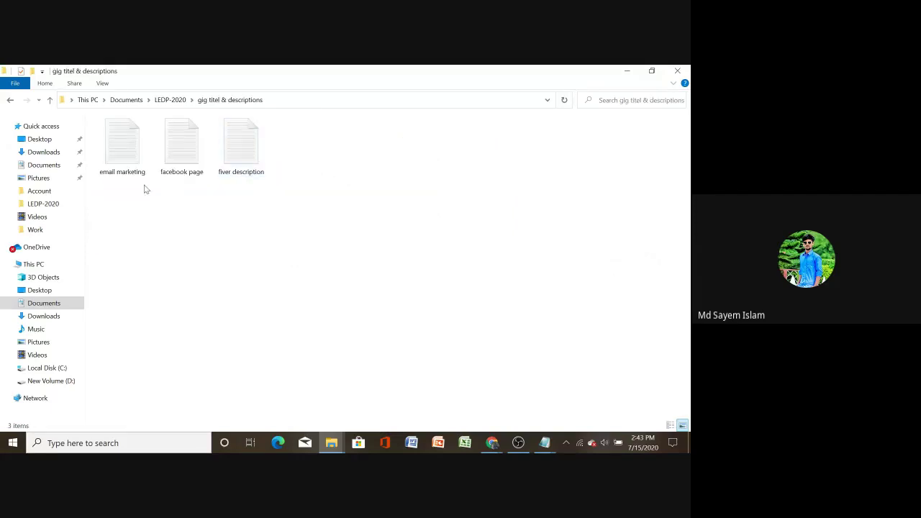
pyautogui.doubleClick(139, 178)
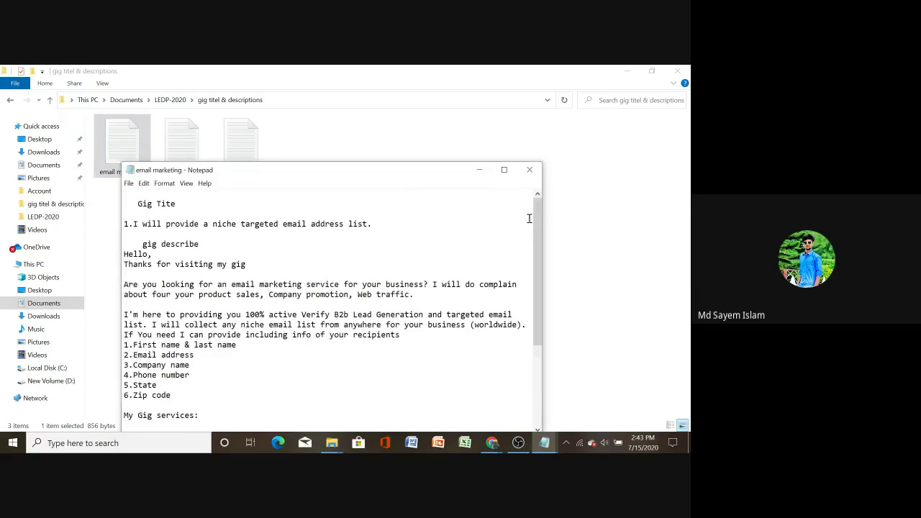
pyautogui.click(504, 171)
pyautogui.click(629, 71)
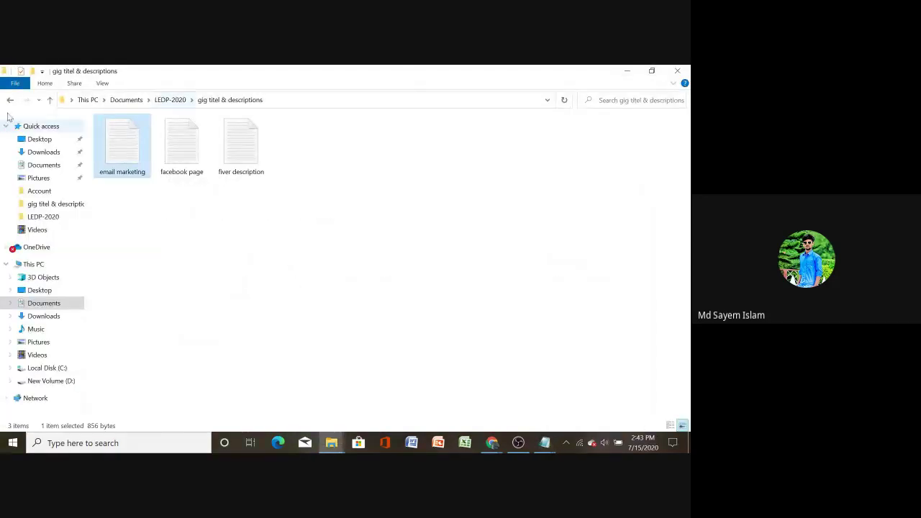
# Return to the Downloads folder and open the properties of the light-smartphone-macbook-mockup-67112 image
pyautogui.click(8, 100)
pyautogui.click(9, 101)
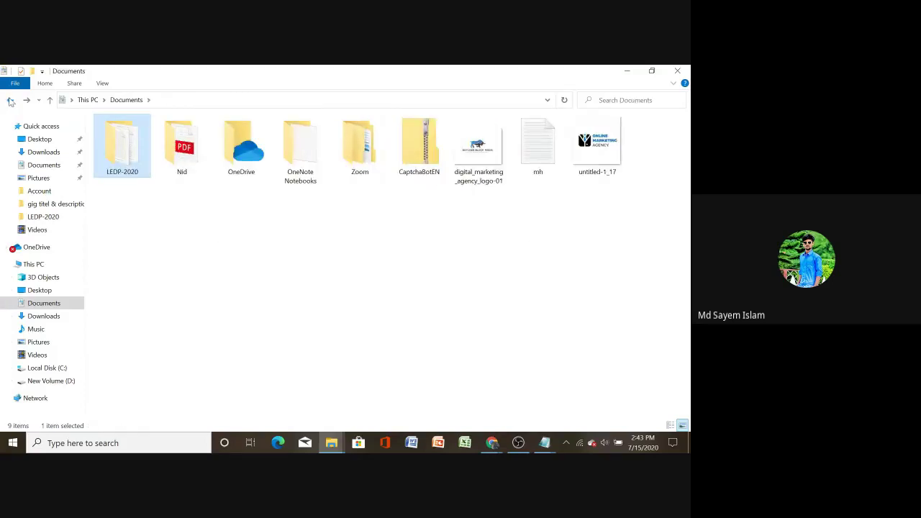
pyautogui.doubleClick(134, 143)
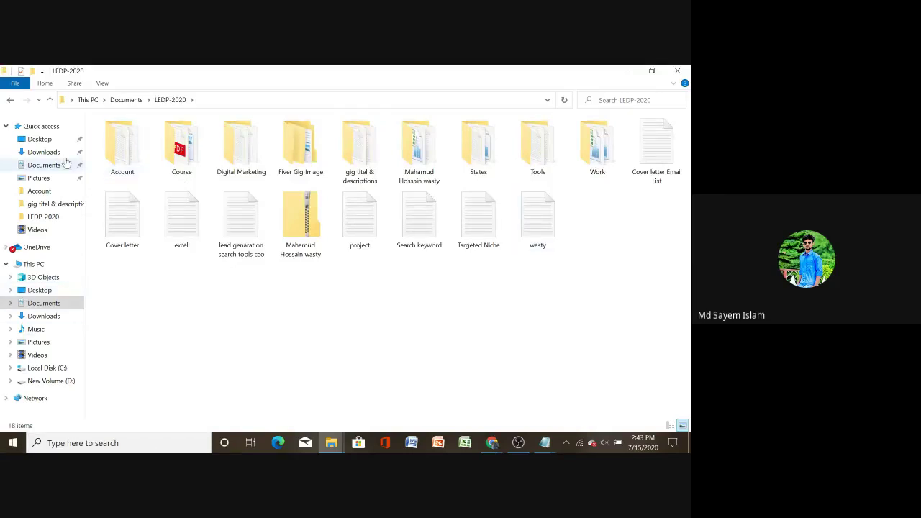
pyautogui.click(10, 100)
pyautogui.click(10, 100)
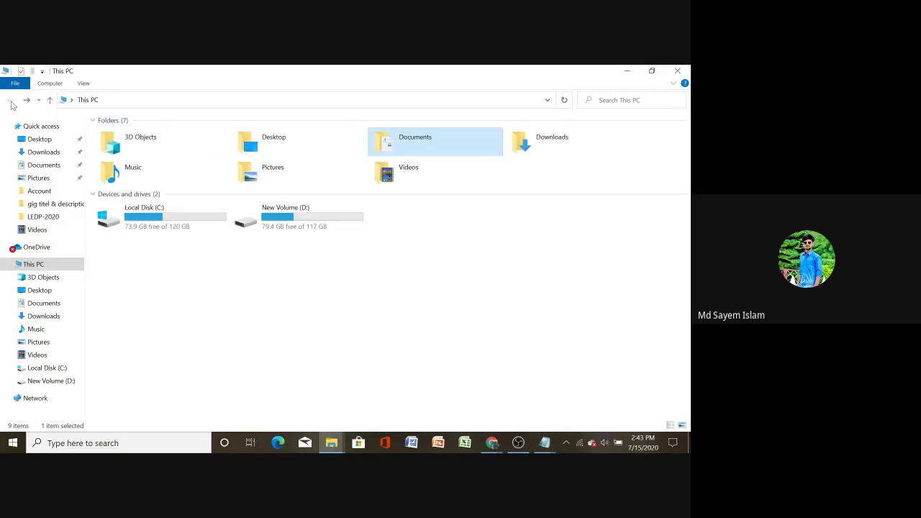
pyautogui.doubleClick(582, 137)
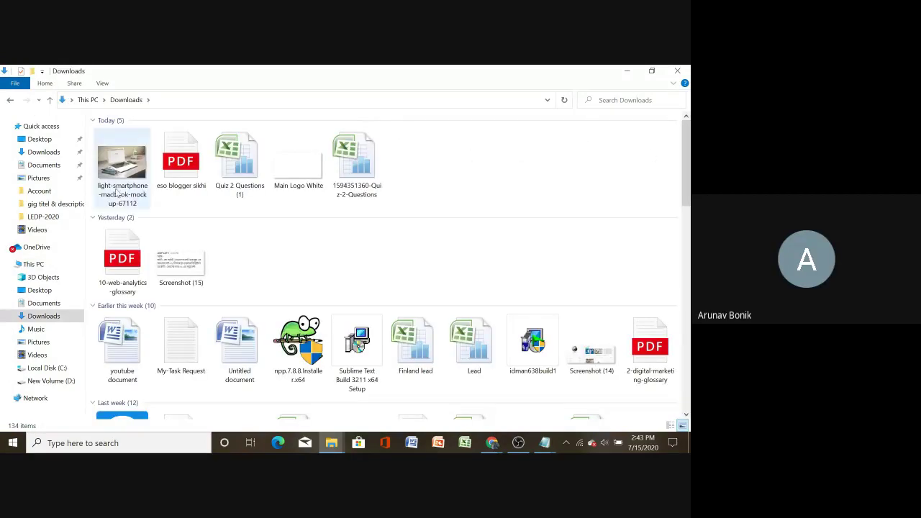
pyautogui.rightClick(122, 191)
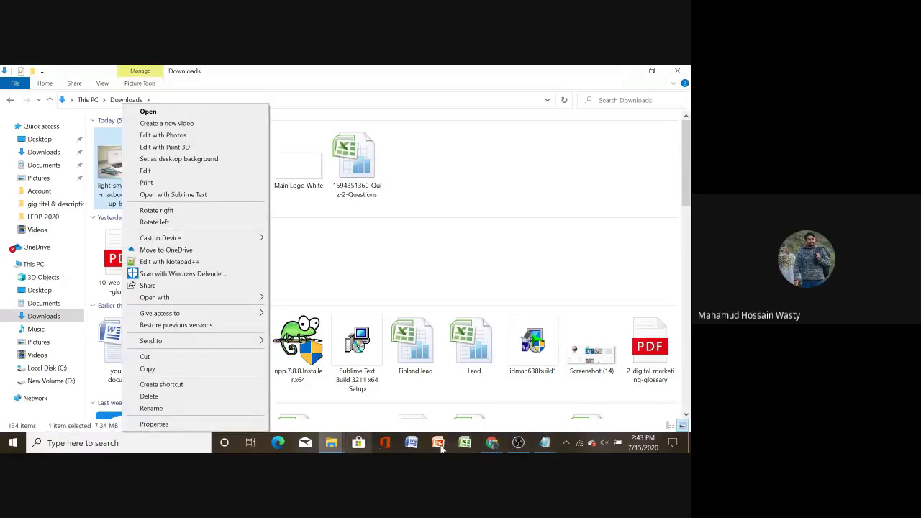
pyautogui.click(333, 444)
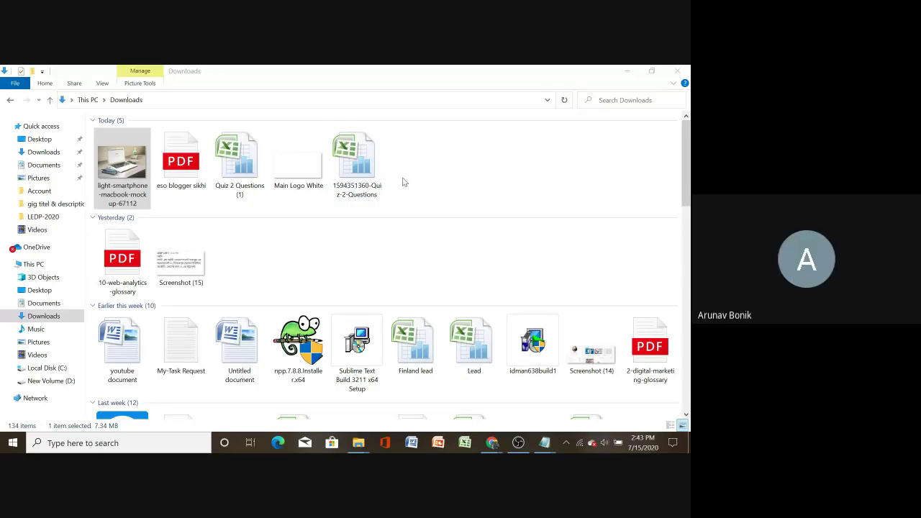
# Switch to Chrome and open the "I will provide a niche targeted email address list" gig from the Fiverr profile
pyautogui.moveTo(494, 444)
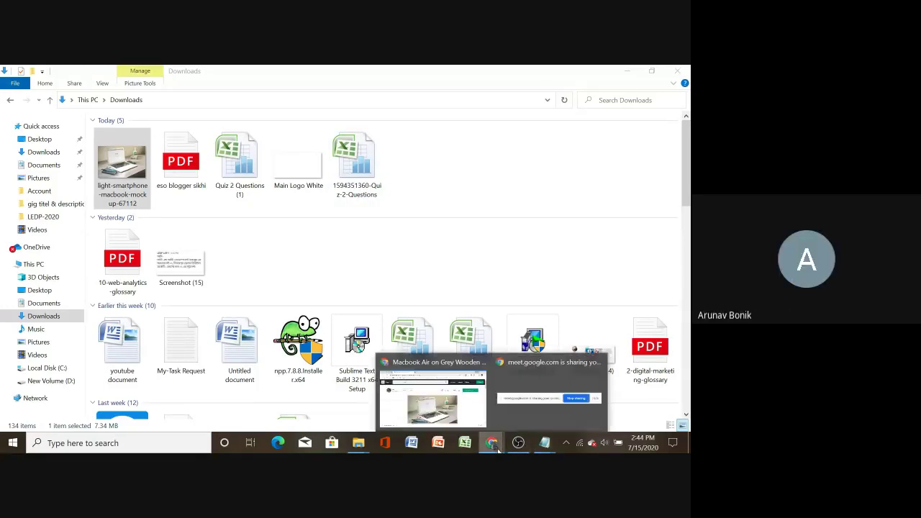
pyautogui.click(433, 400)
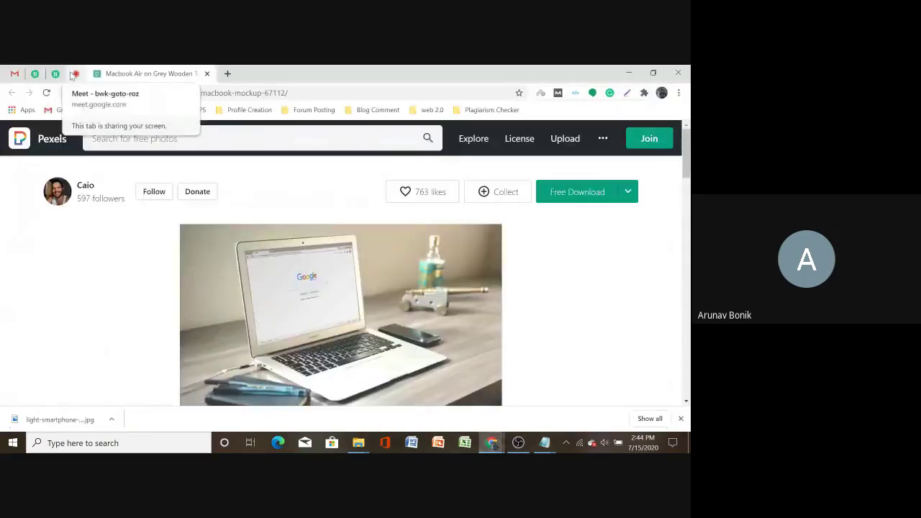
pyautogui.click(35, 73)
pyautogui.scroll(-1, 433, 298)
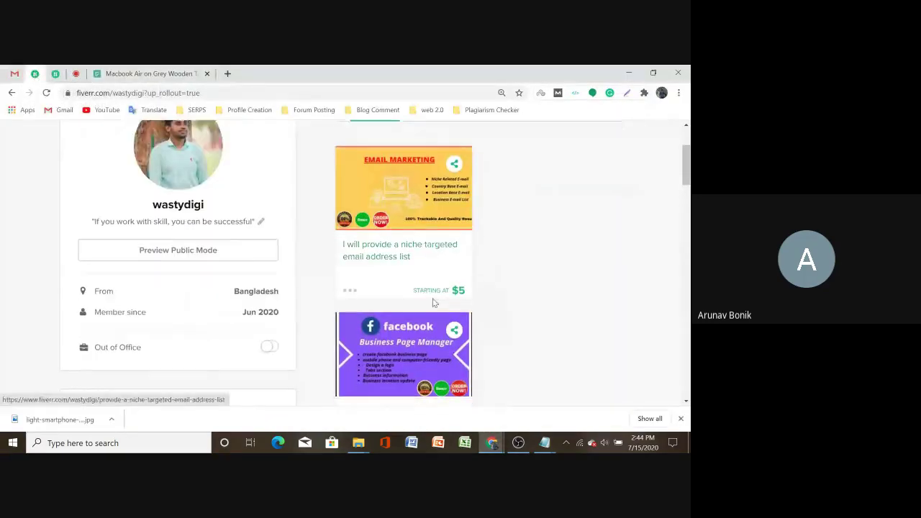
pyautogui.scroll(-1, 432, 298)
pyautogui.scroll(4, 396, 301)
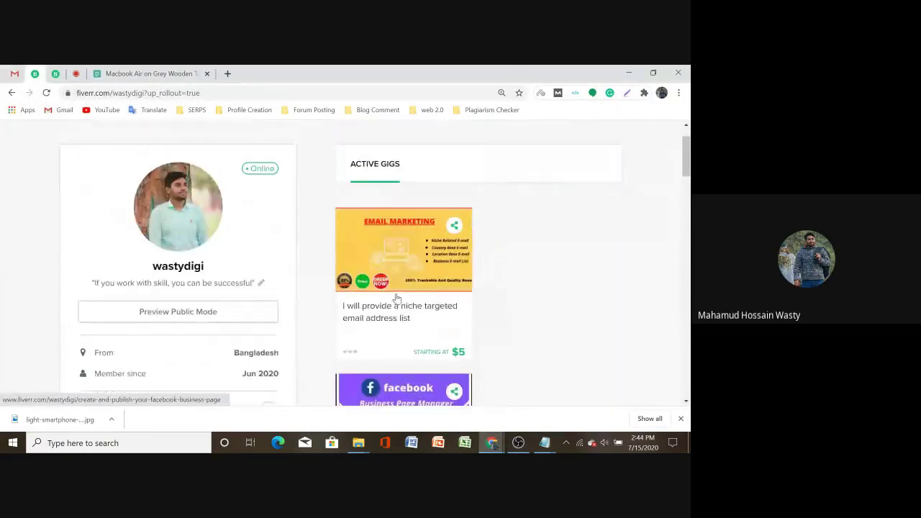
pyautogui.click(395, 305)
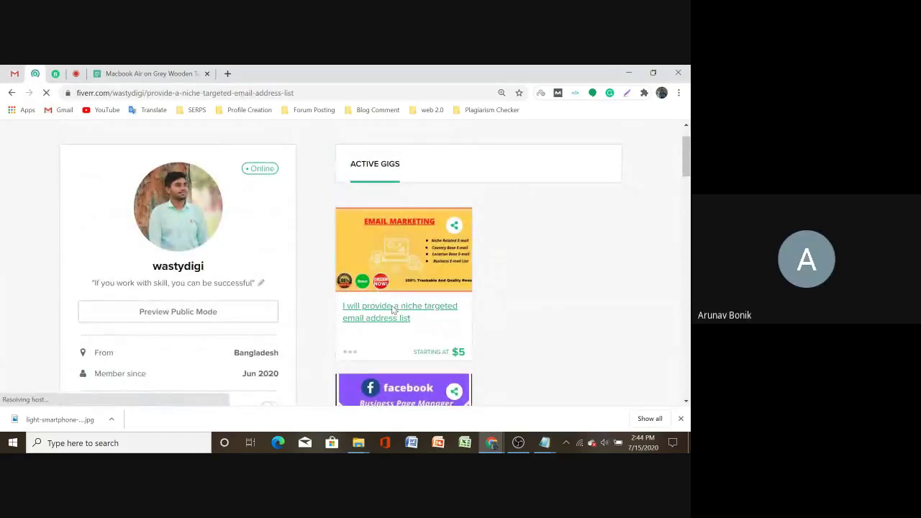
# Examine the gig page's cover image and title
pyautogui.scroll(-3, 393, 309)
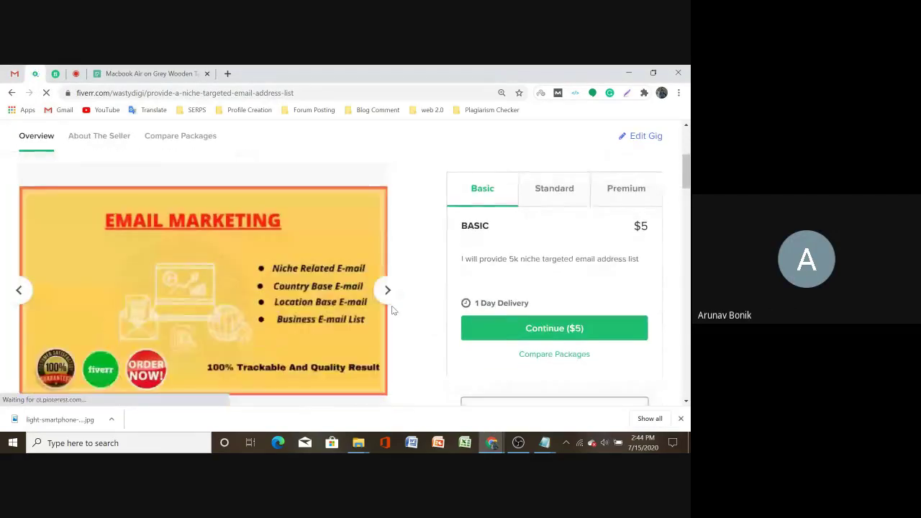
pyautogui.scroll(-1, 393, 310)
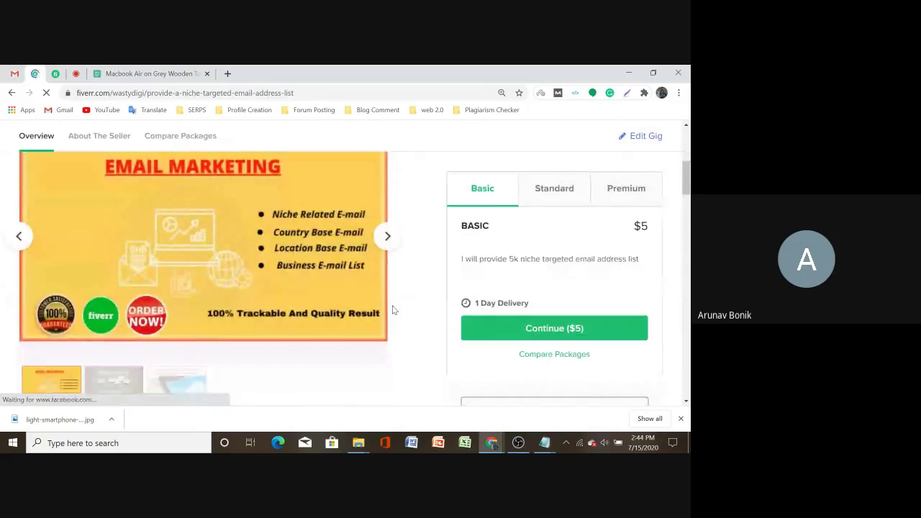
pyautogui.scroll(1, 394, 310)
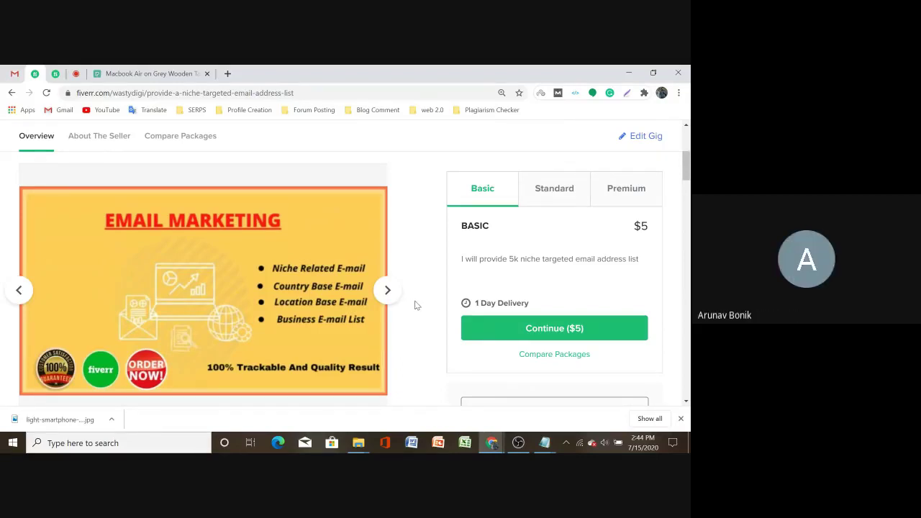
pyautogui.rightClick(414, 306)
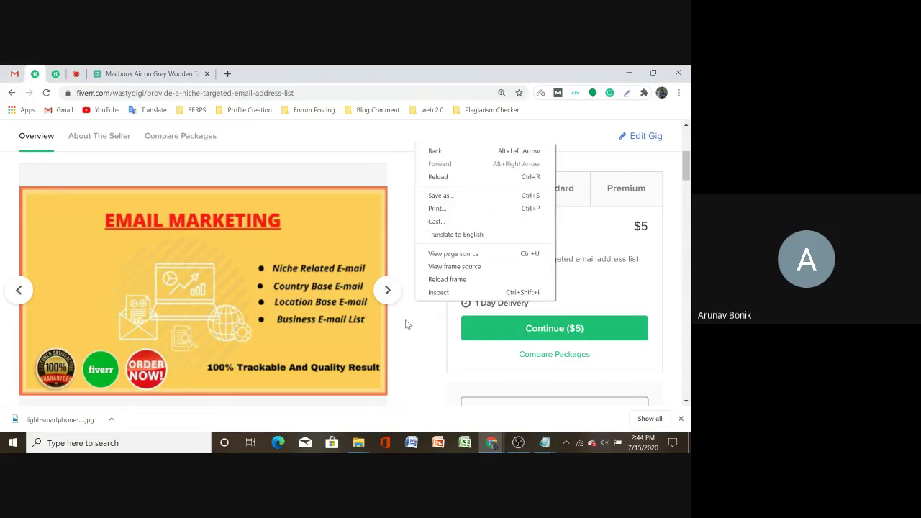
pyautogui.click(408, 324)
pyautogui.scroll(1, 410, 324)
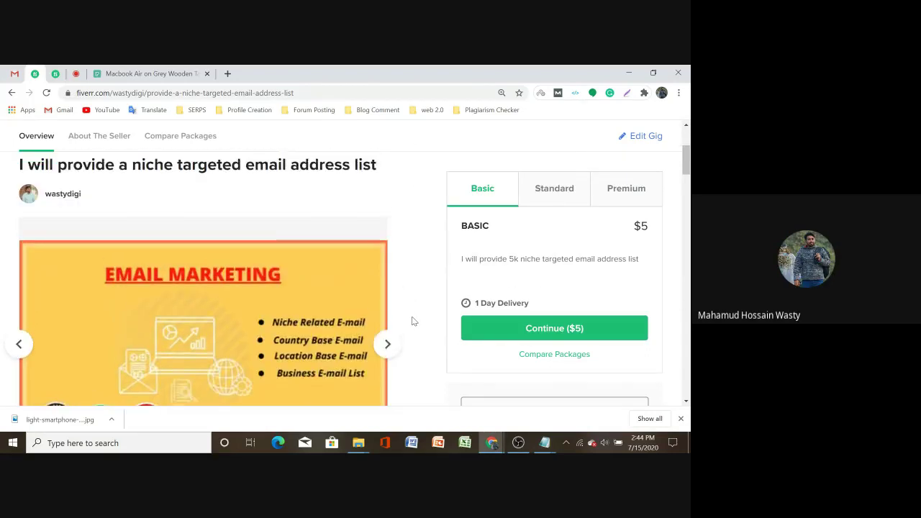
pyautogui.scroll(1, 198, 198)
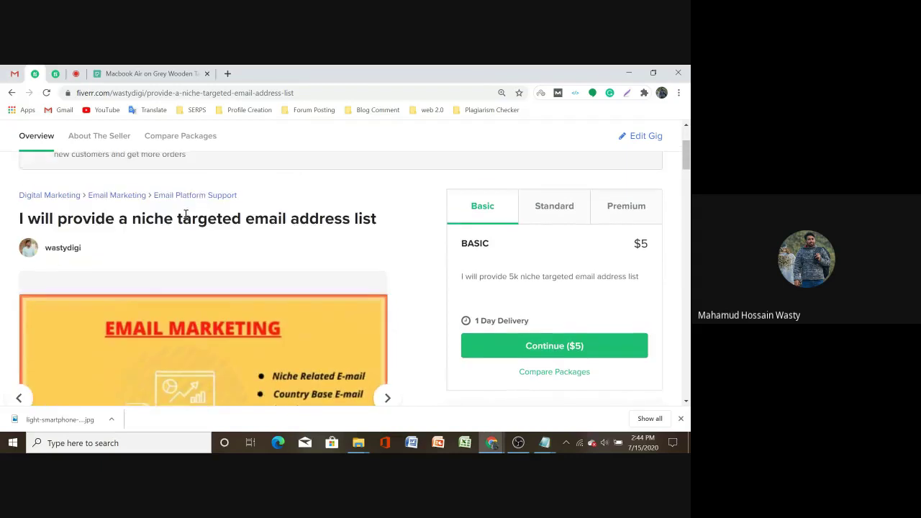
# Bring the email marketing notes to the front and show the image's properties window over them
pyautogui.click(544, 443)
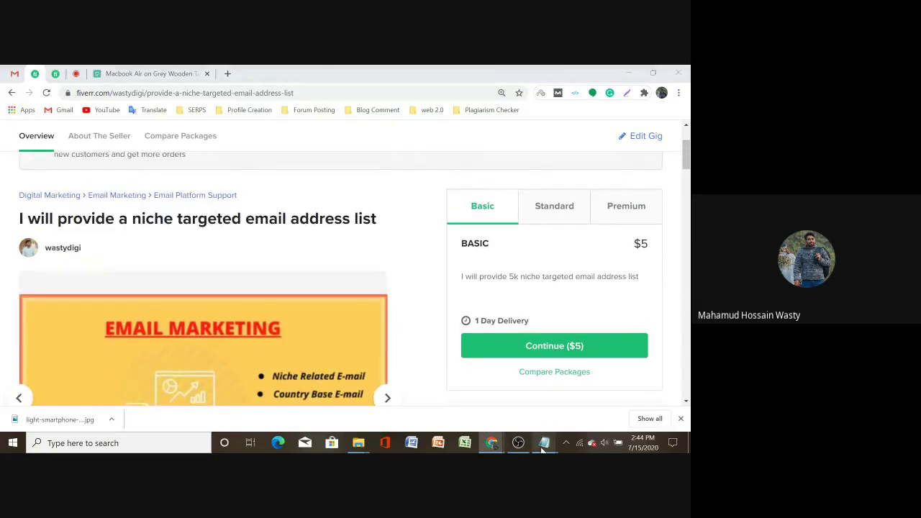
pyautogui.click(616, 391)
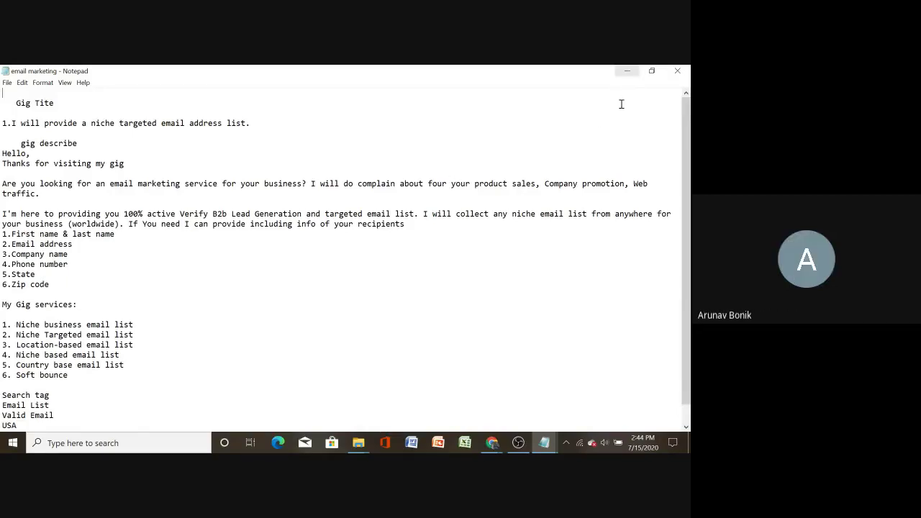
pyautogui.moveTo(492, 445)
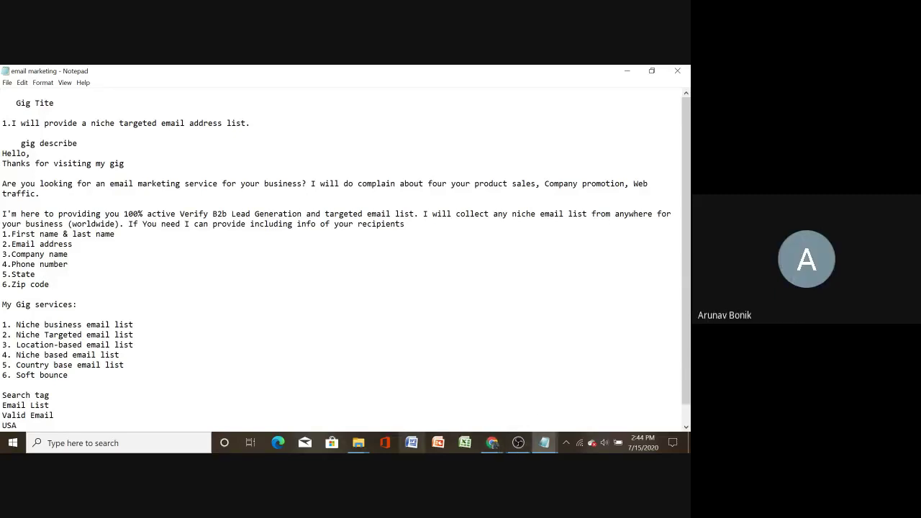
pyautogui.moveTo(360, 442)
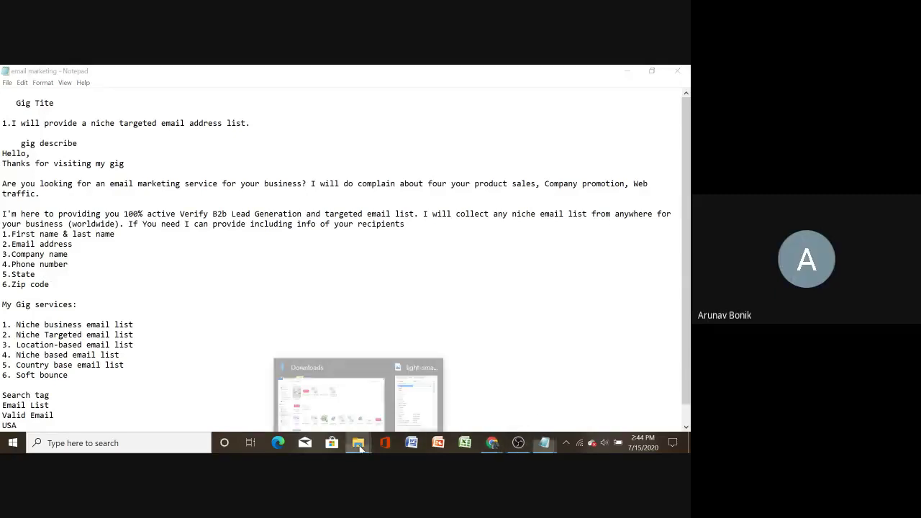
pyautogui.click(412, 389)
pyautogui.moveTo(350, 103); pyautogui.dragTo(446, 107)
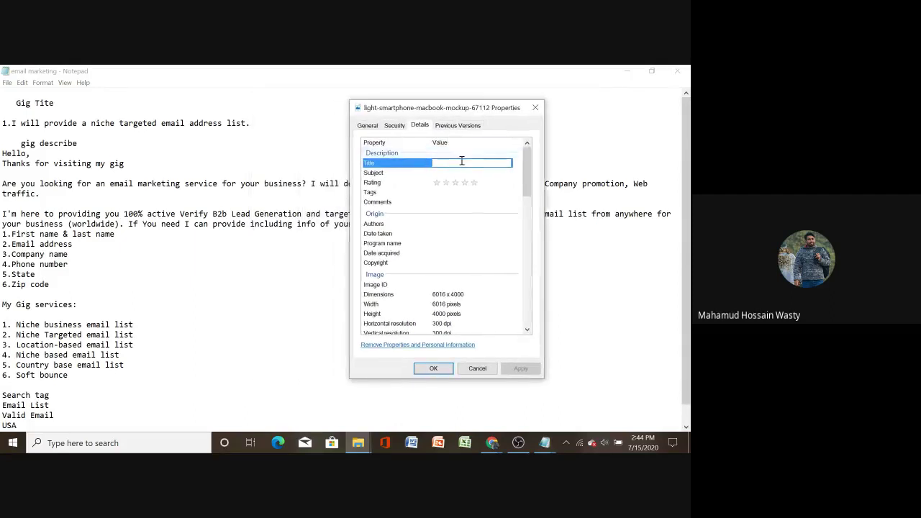
# Copy the gig title "I will provide a niche targeted email address list" from the email marketing notes
pyautogui.click(15, 123)
pyautogui.moveTo(15, 123); pyautogui.dragTo(246, 125)
pyautogui.hotkey('ctrl', 'c')
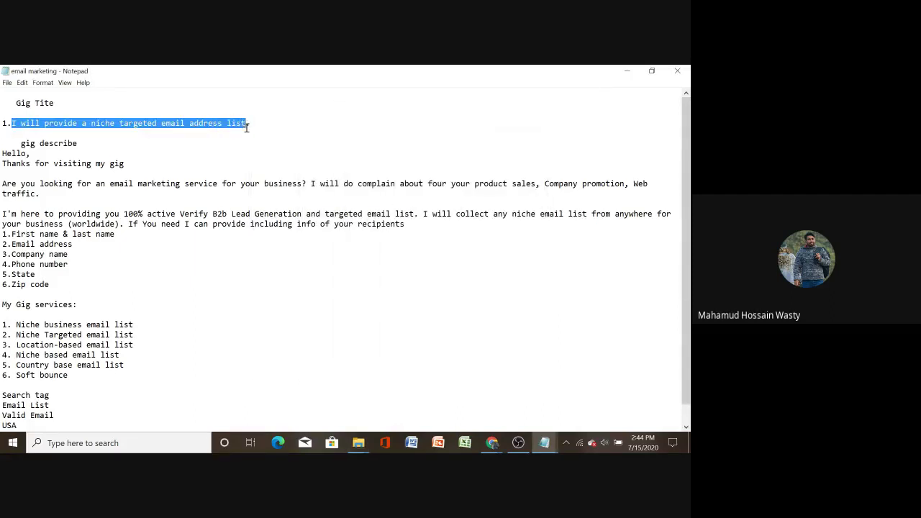
pyautogui.rightClick(246, 128)
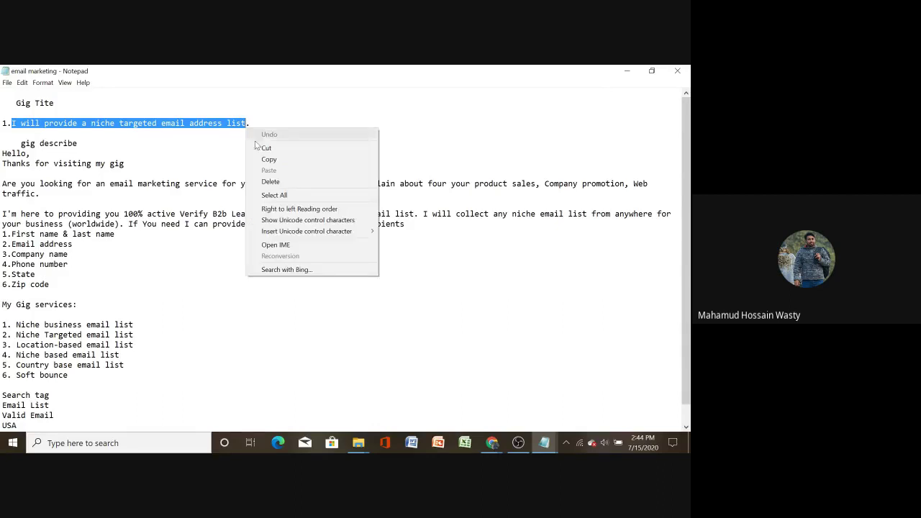
pyautogui.click(270, 160)
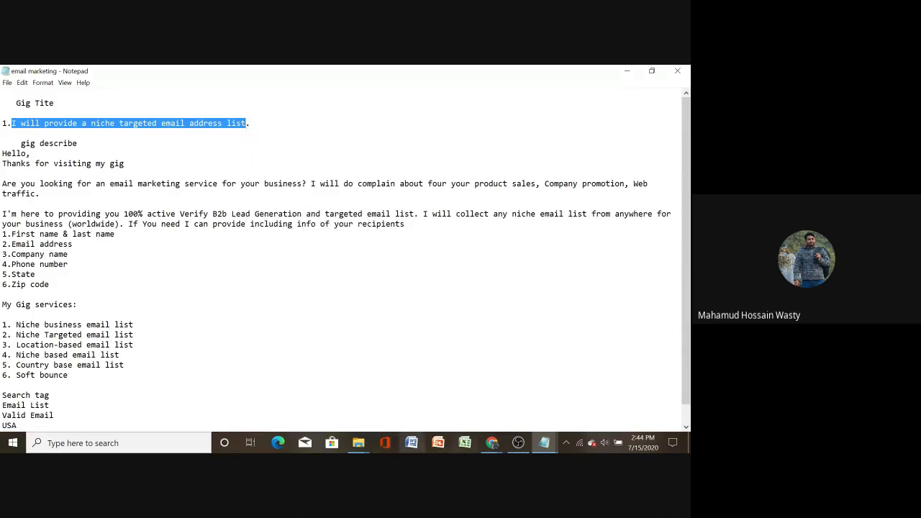
# Fill the image's Title and Subject with the copied gig title and set its rating to five stars
pyautogui.moveTo(359, 443)
pyautogui.click(419, 401)
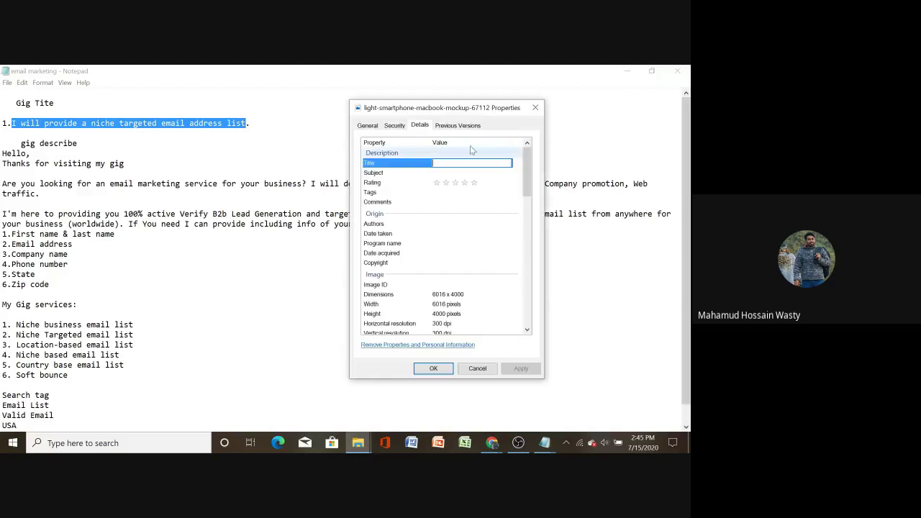
pyautogui.hotkey('ctrl', 'v')
pyautogui.click(457, 173)
pyautogui.hotkey('ctrl', 'v')
pyautogui.click(451, 186)
pyautogui.click(474, 183)
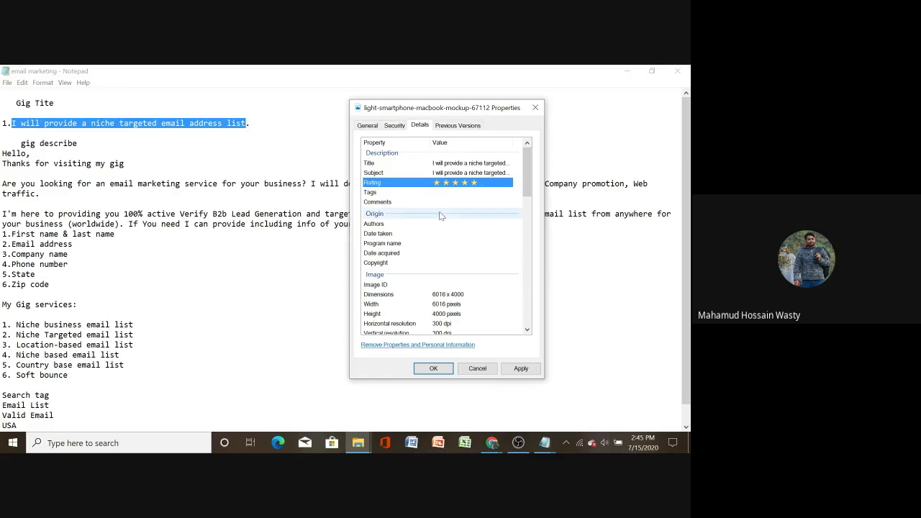
# Copy the search tags from "Email List" through "b2c" in the email marketing notes and return to the image's properties window
pyautogui.click(459, 202)
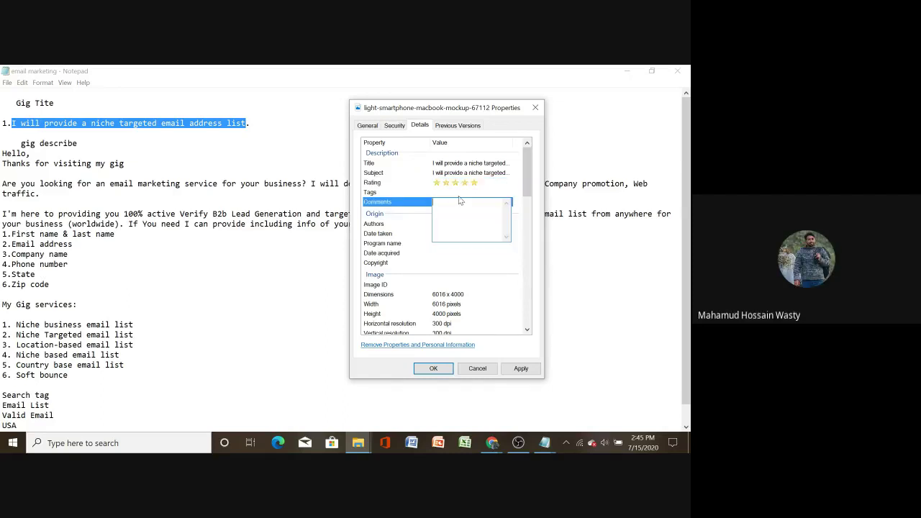
pyautogui.click(459, 192)
pyautogui.scroll(-1, 173, 220)
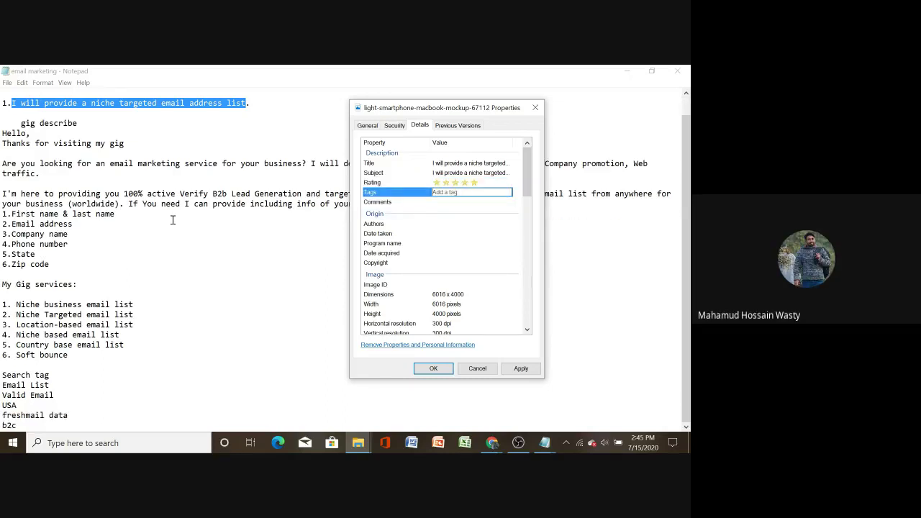
pyautogui.moveTo(3, 386); pyautogui.dragTo(58, 429)
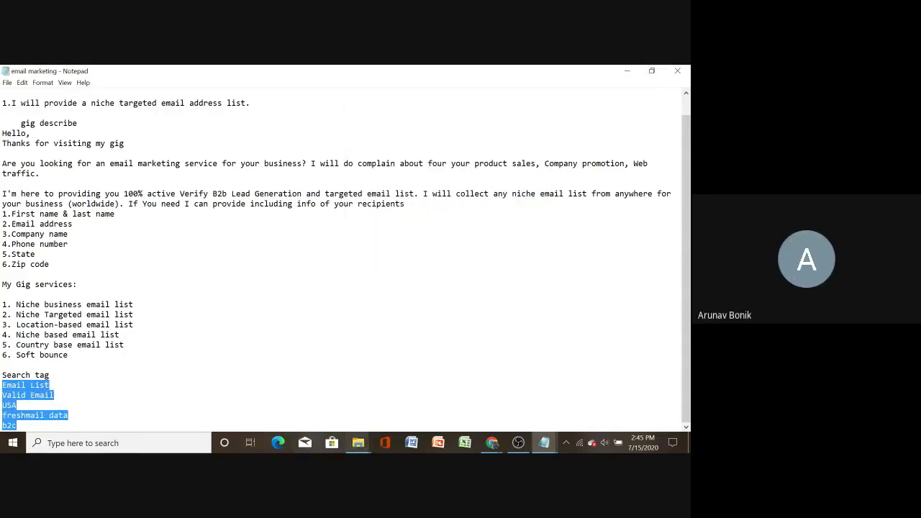
pyautogui.moveTo(359, 442)
pyautogui.click(408, 393)
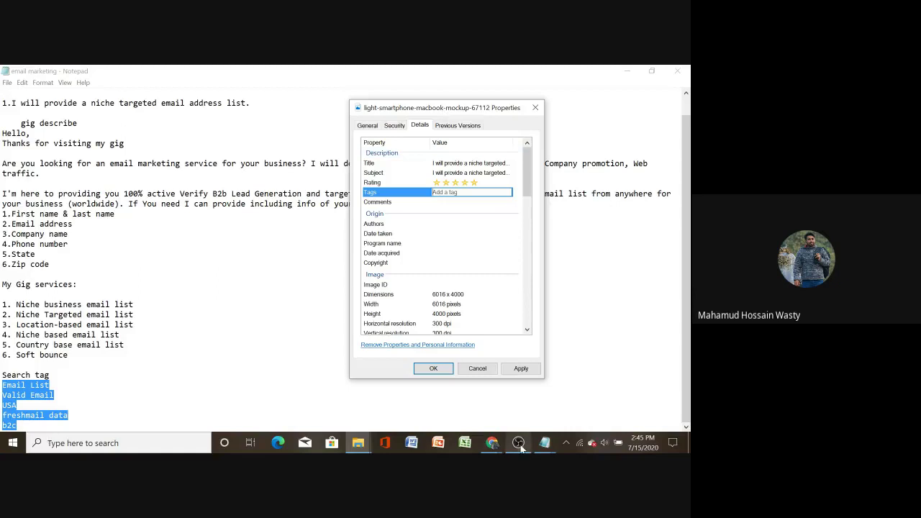
# View the Fiverr gig page and bring the image's properties window back over it
pyautogui.click(497, 445)
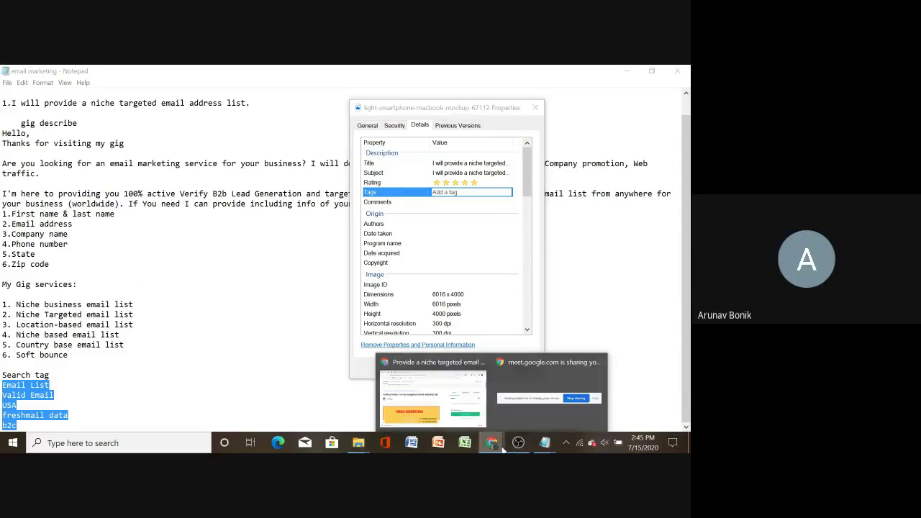
pyautogui.click(455, 398)
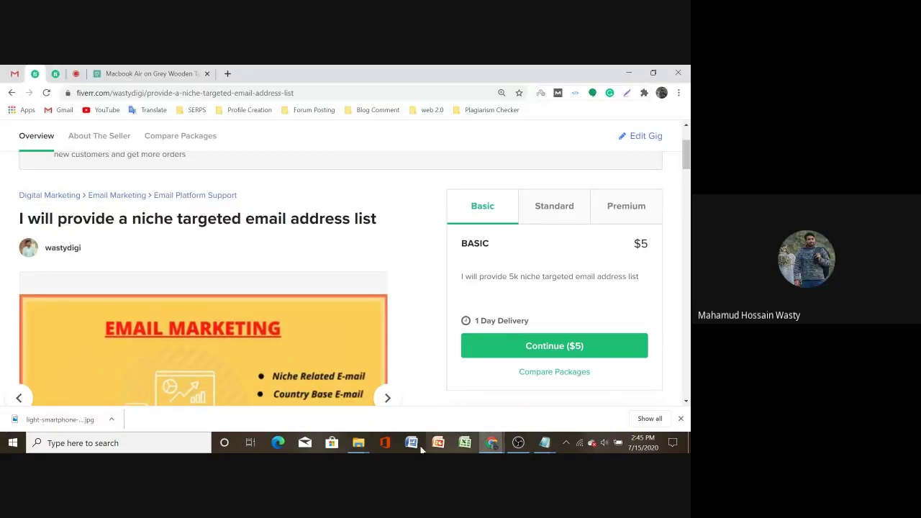
pyautogui.click(359, 444)
pyautogui.moveTo(493, 445)
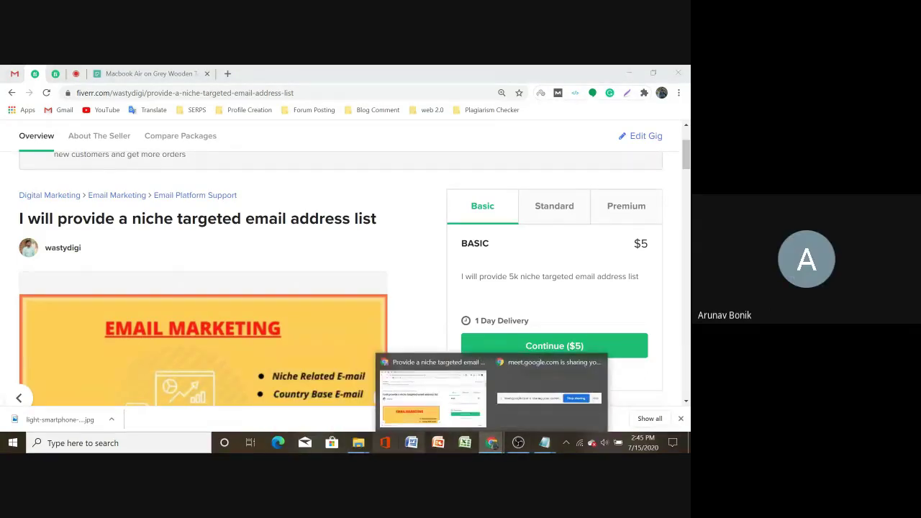
pyautogui.moveTo(358, 448)
pyautogui.click(413, 397)
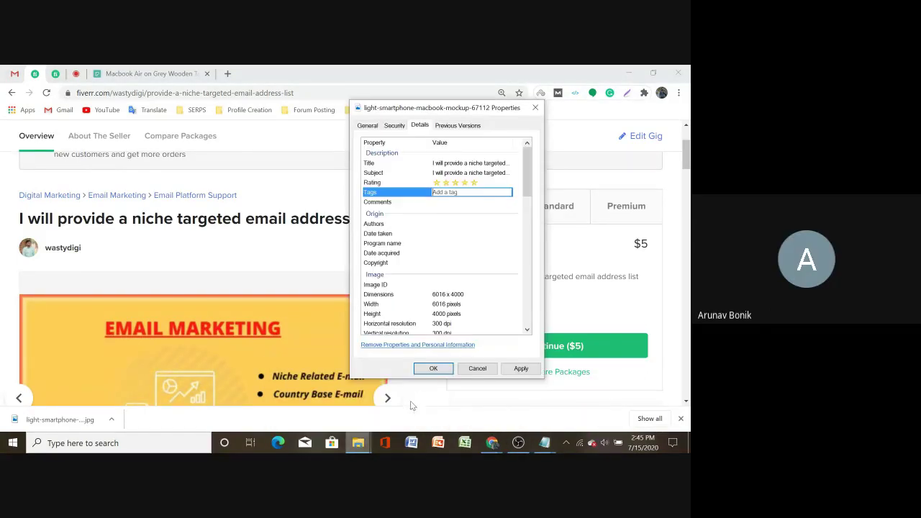
# Fill the image's Tags with the suggested entry "Email ListValid EmailUSAFreshmail dataB2C"
pyautogui.click(466, 195)
pyautogui.click(438, 232)
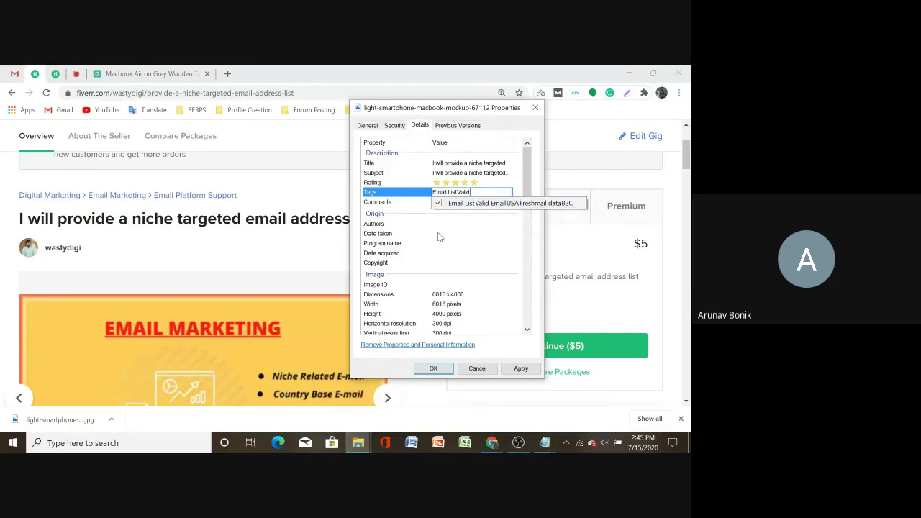
pyautogui.click(412, 204)
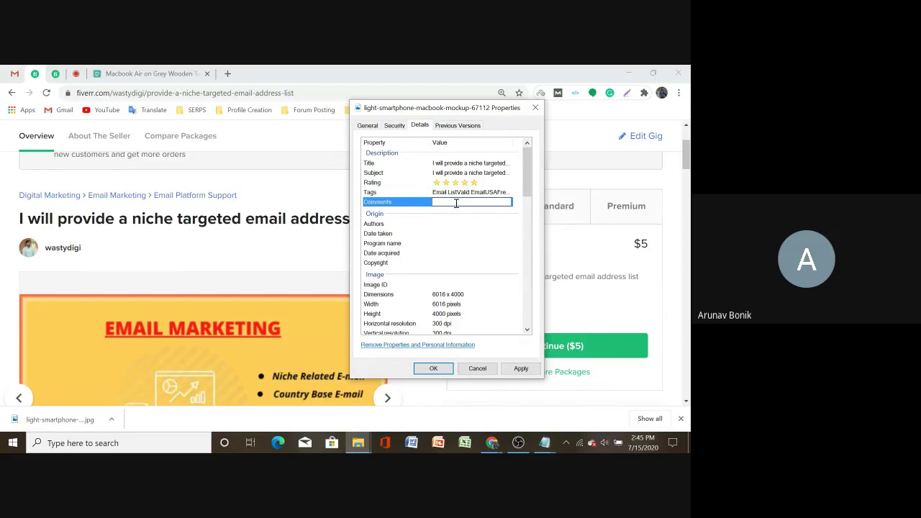
# Copy the gig description from "Hello," through "6. Soft bounce" in the email marketing notes
pyautogui.click(556, 436)
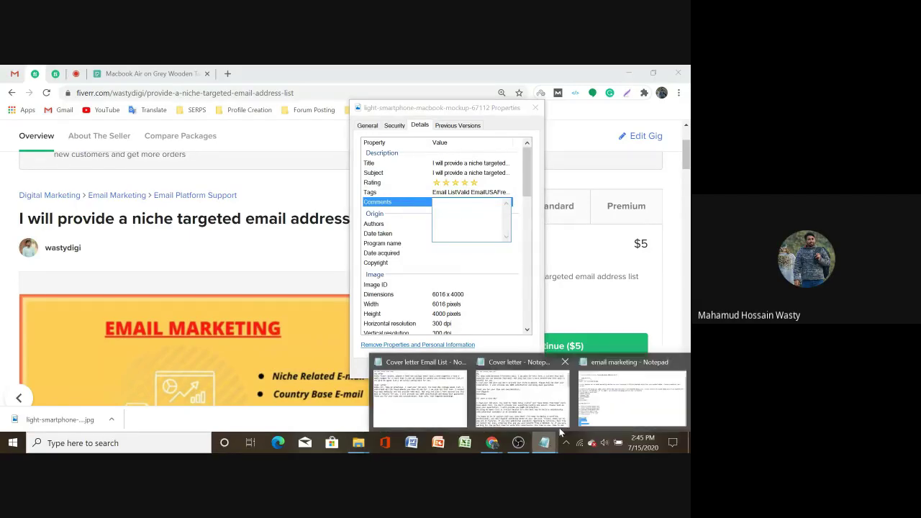
pyautogui.click(632, 396)
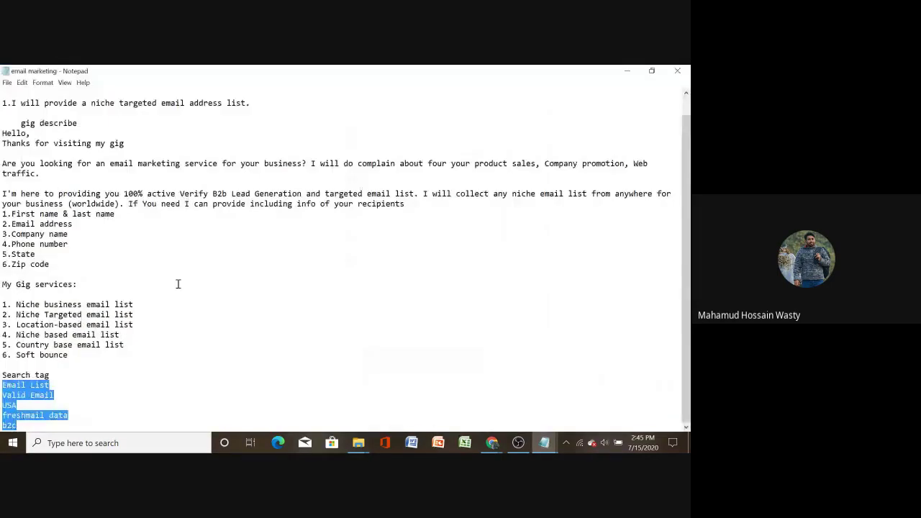
pyautogui.click(1, 133)
pyautogui.rightClick(2, 134)
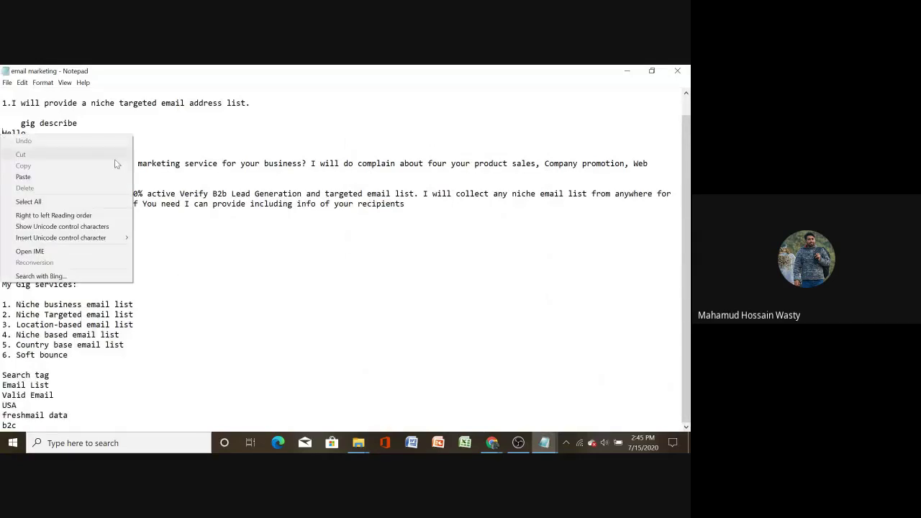
pyautogui.click(204, 172)
pyautogui.moveTo(2, 134); pyautogui.dragTo(113, 353)
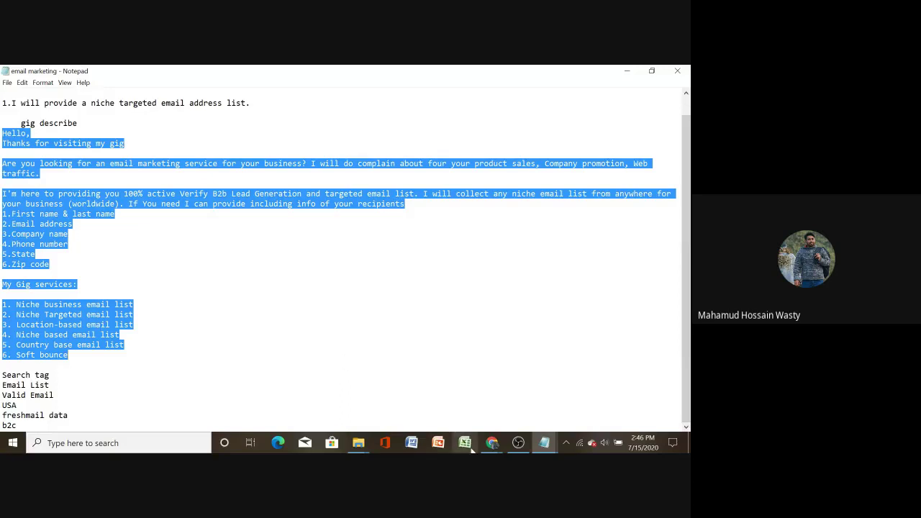
# Paste the copied gig description into the image's Comments property
pyautogui.click(358, 443)
pyautogui.click(428, 399)
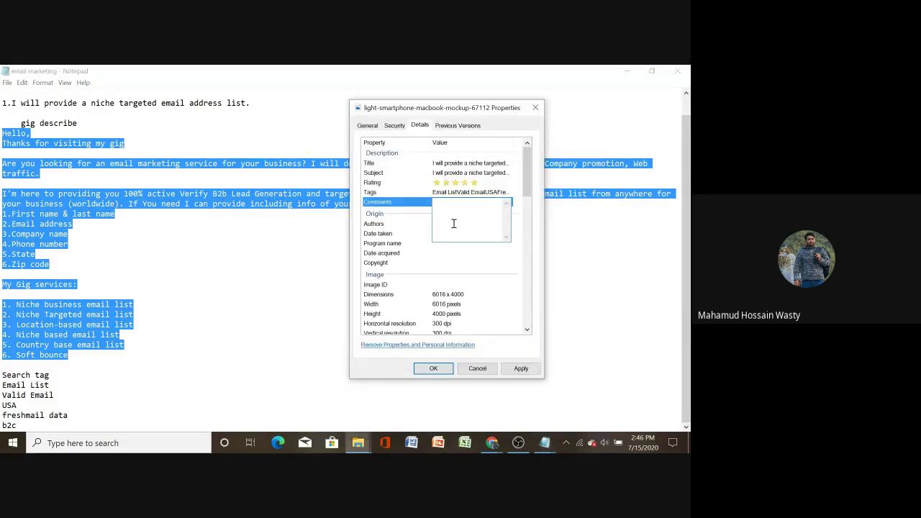
pyautogui.hotkey('ctrl', 'v')
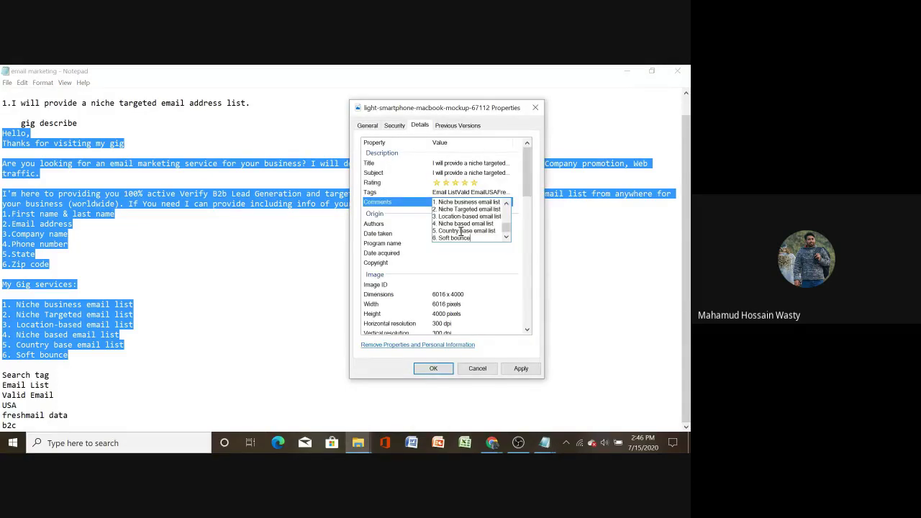
pyautogui.click(461, 233)
pyautogui.click(469, 202)
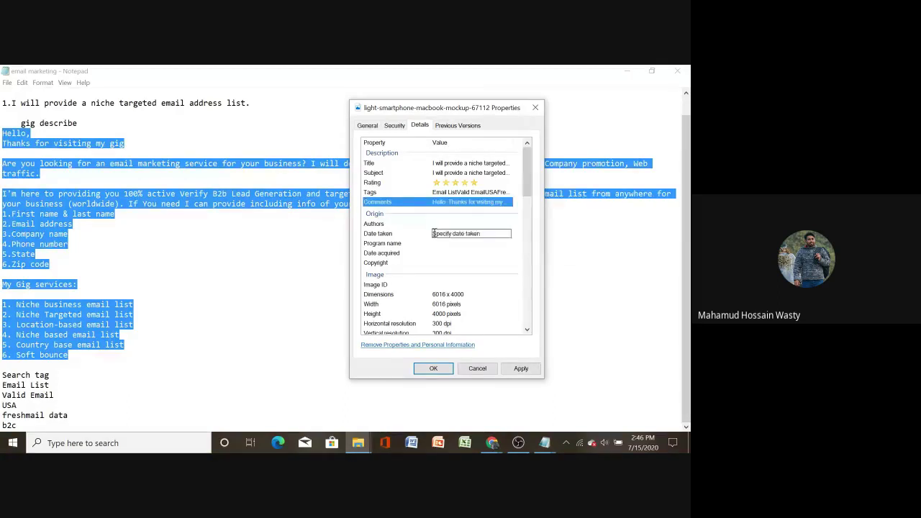
# Check the seller's gig page and set the image's Authors to the suggested Fiverr profile link
pyautogui.click(454, 223)
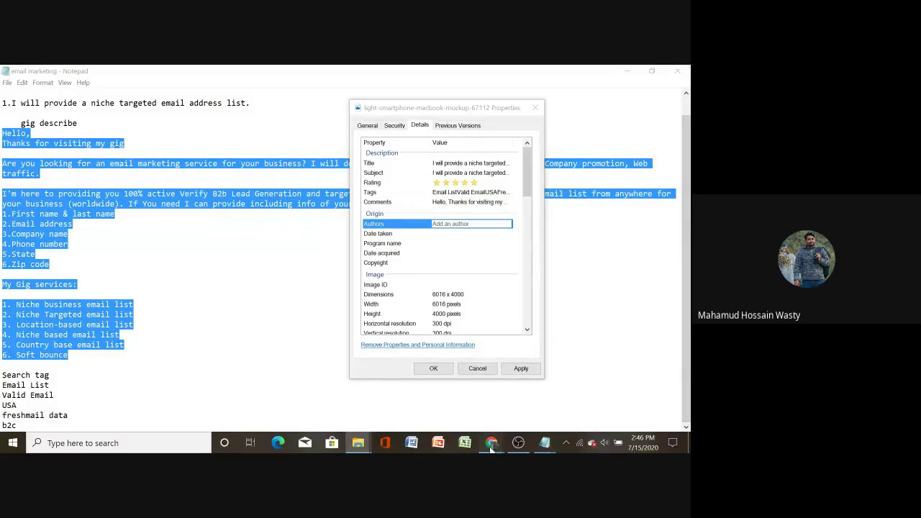
pyautogui.moveTo(492, 443)
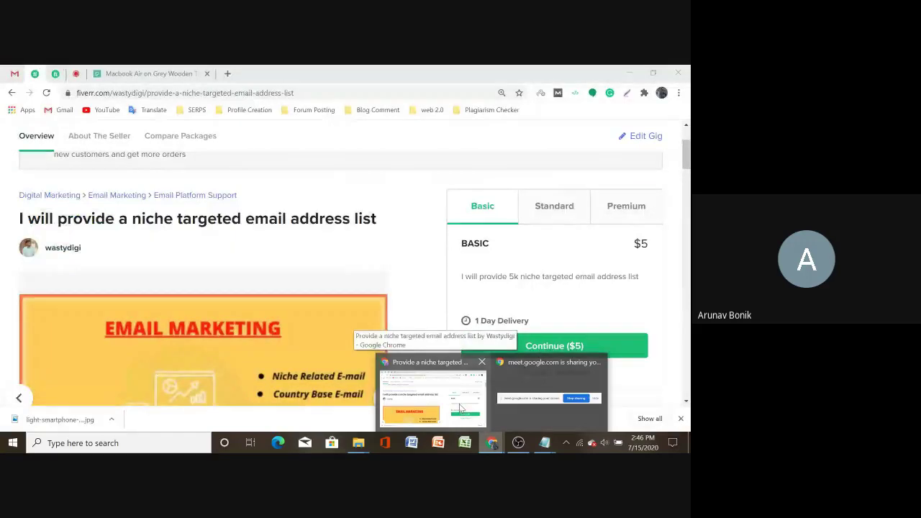
pyautogui.click(459, 405)
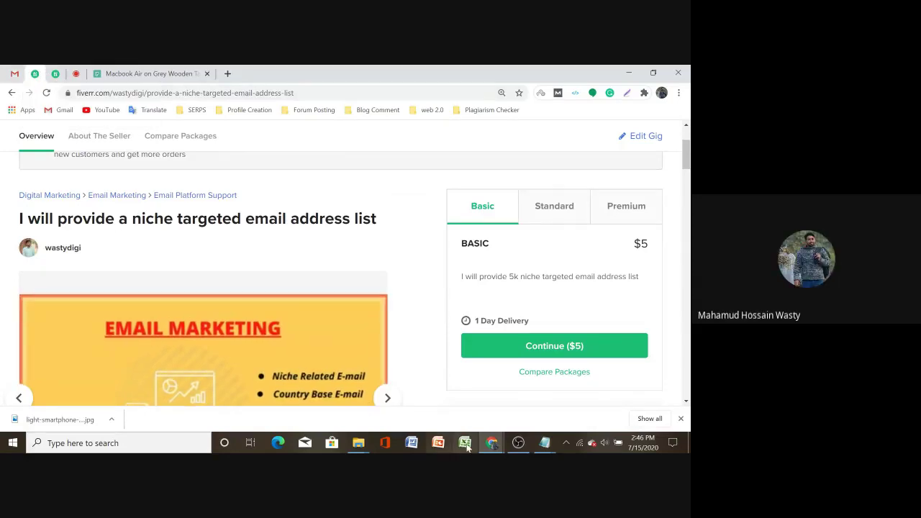
pyautogui.moveTo(358, 442)
pyautogui.click(380, 367)
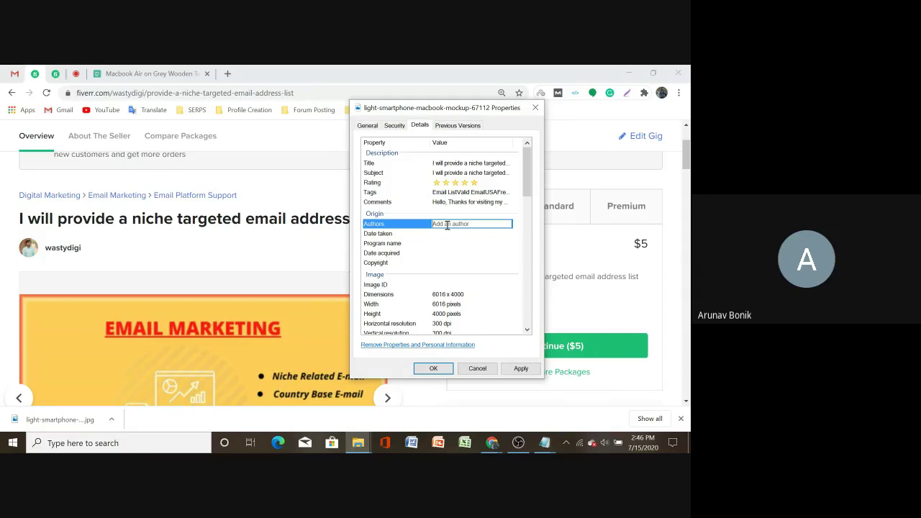
pyautogui.write('w')
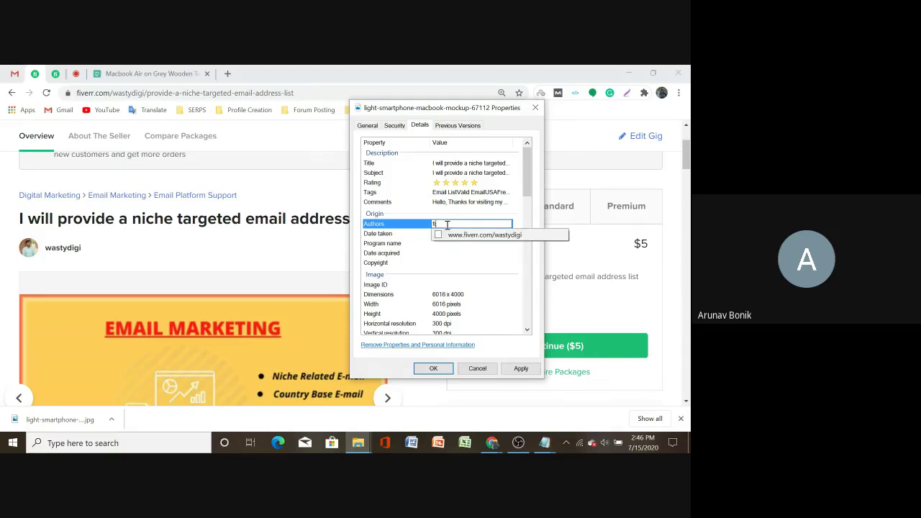
pyautogui.click(439, 235)
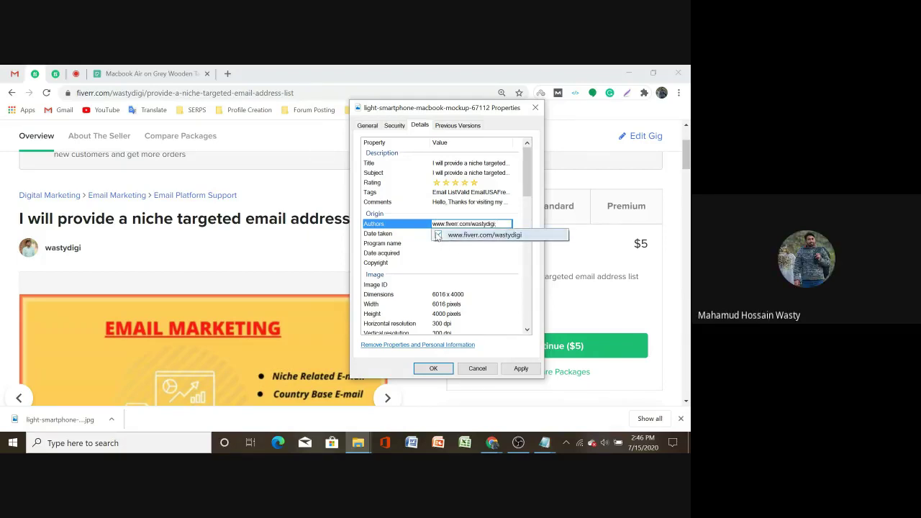
pyautogui.click(437, 244)
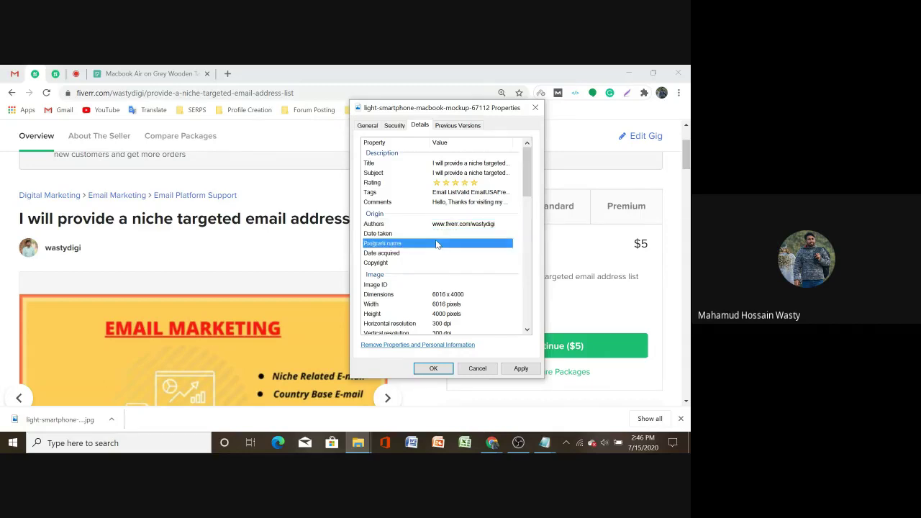
# Set the image's Date taken to 7/15/2020
pyautogui.click(435, 233)
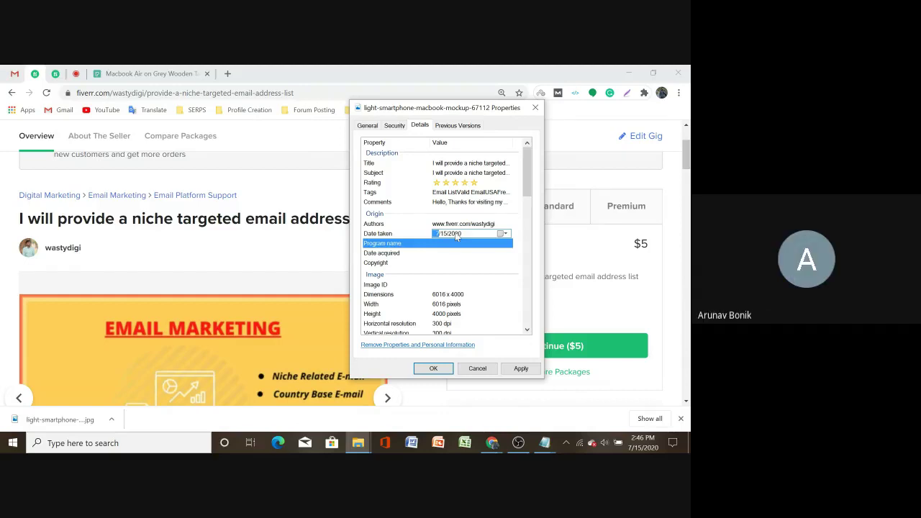
pyautogui.click(448, 236)
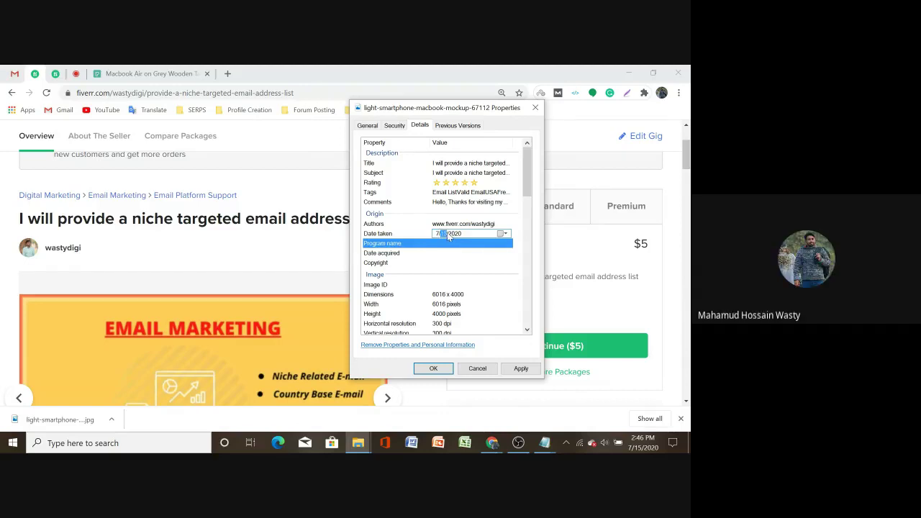
pyautogui.click(505, 233)
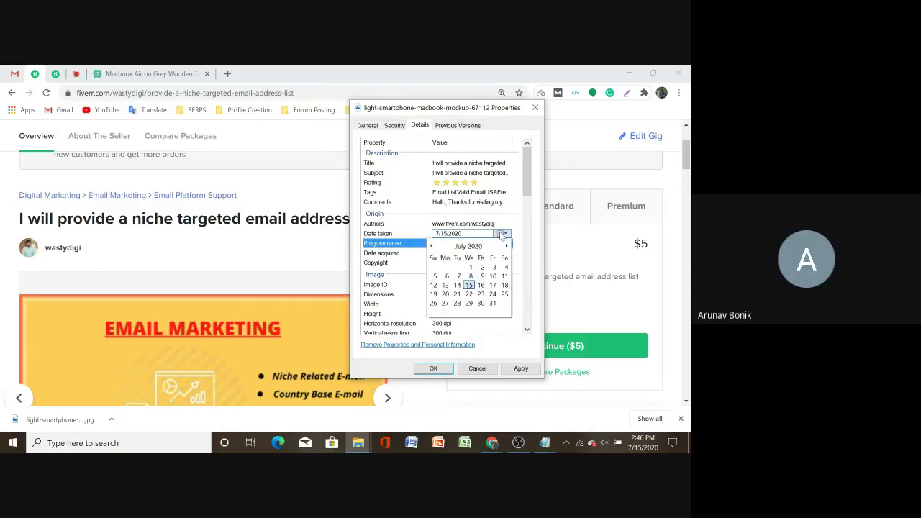
pyautogui.click(470, 285)
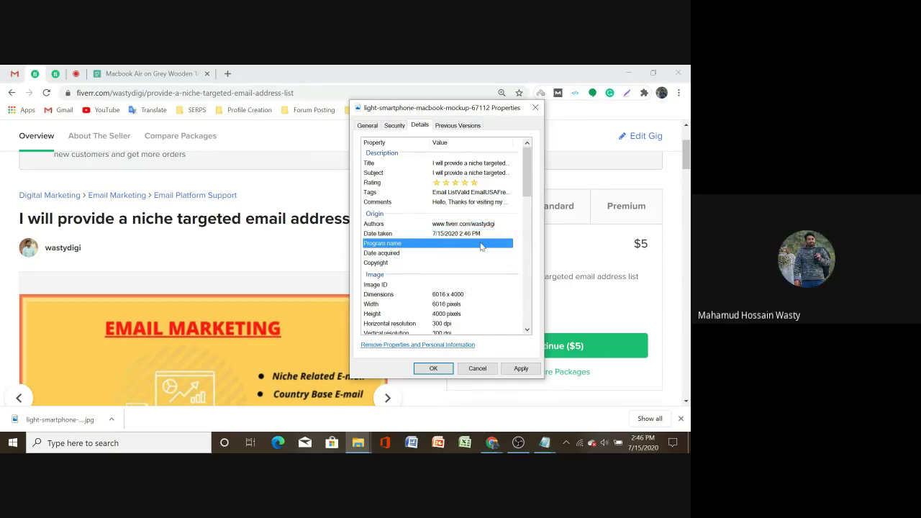
pyautogui.click(451, 254)
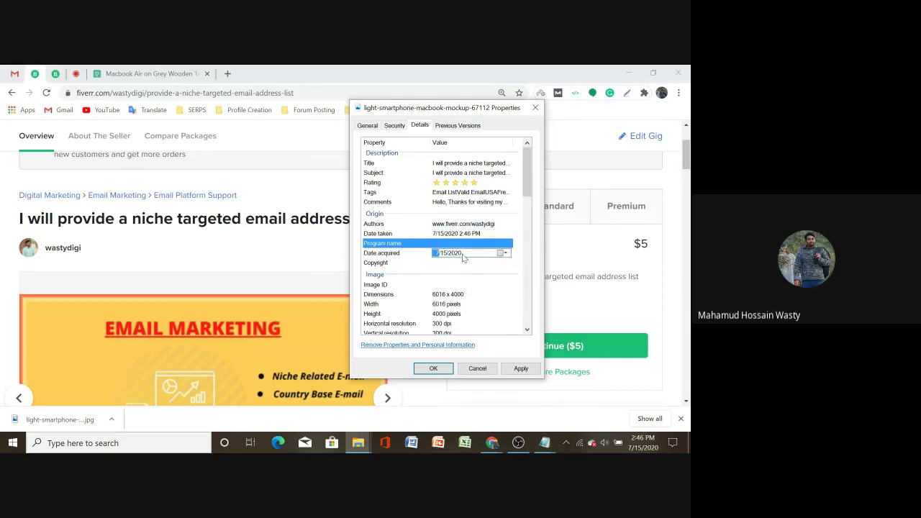
pyautogui.click(505, 253)
pyautogui.click(421, 264)
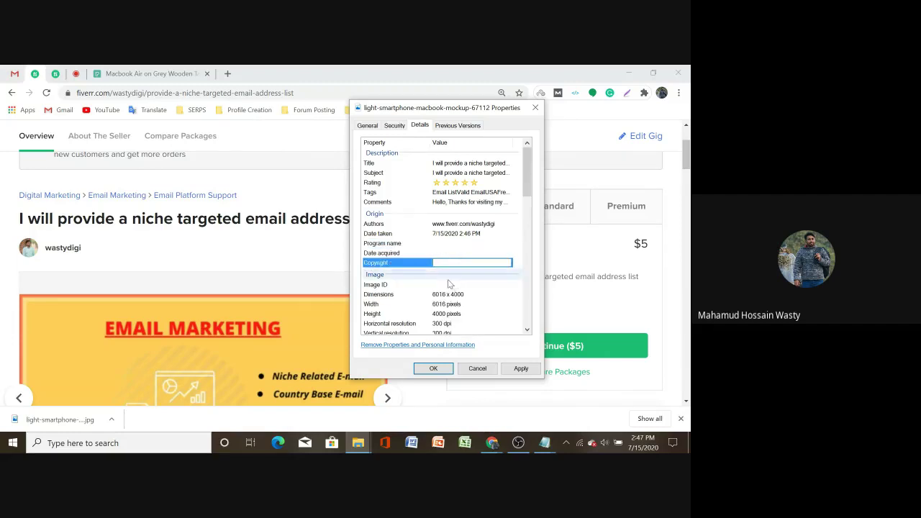
pyautogui.click(462, 244)
# Examine the image's remaining Origin, Image and Camera properties for fields that can still be filled
pyautogui.scroll(-1, 461, 267)
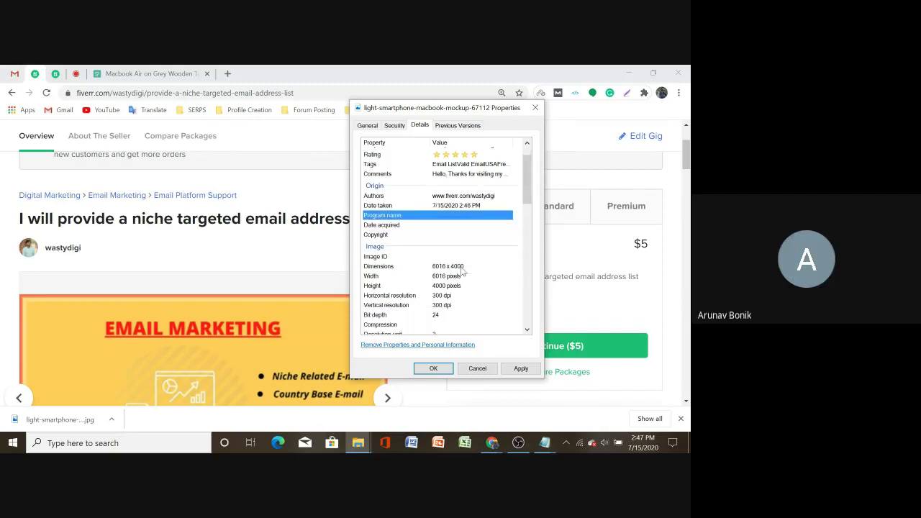
pyautogui.scroll(1, 463, 270)
pyautogui.scroll(-2, 461, 264)
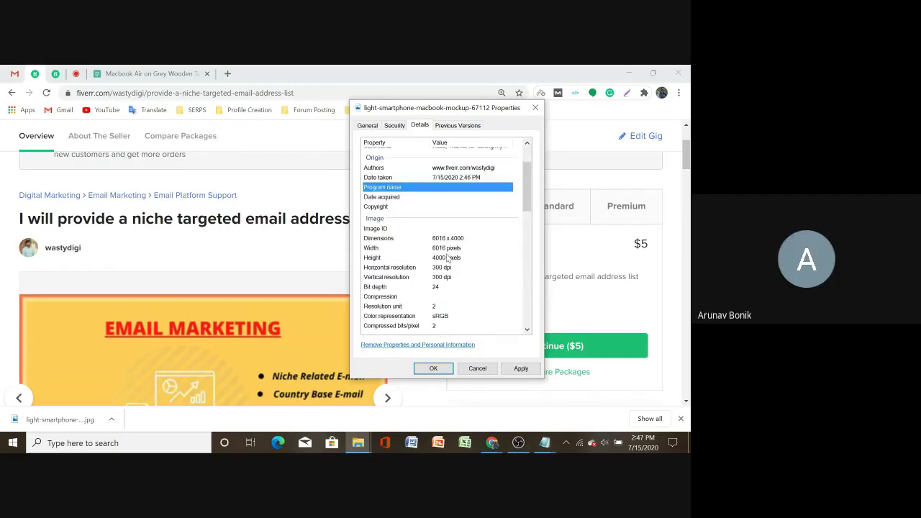
pyautogui.scroll(-1, 446, 256)
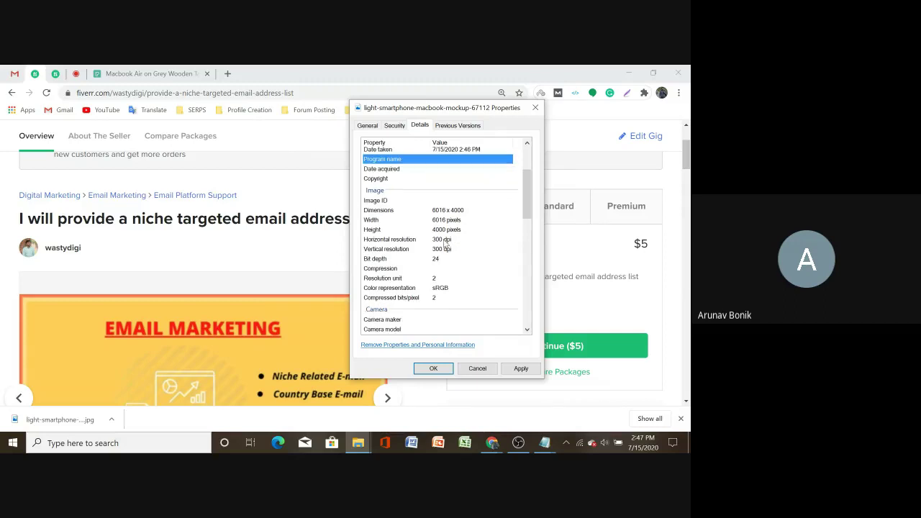
pyautogui.scroll(1, 441, 252)
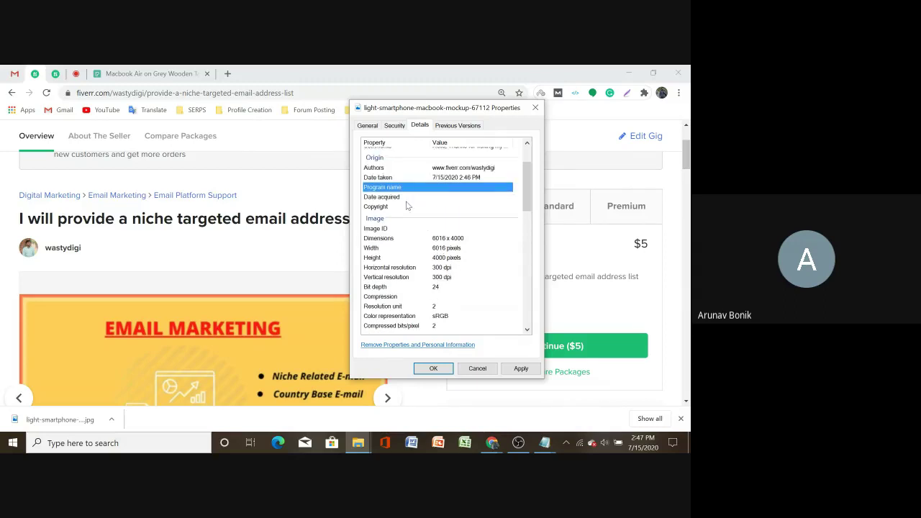
pyautogui.click(441, 206)
pyautogui.scroll(-4, 456, 259)
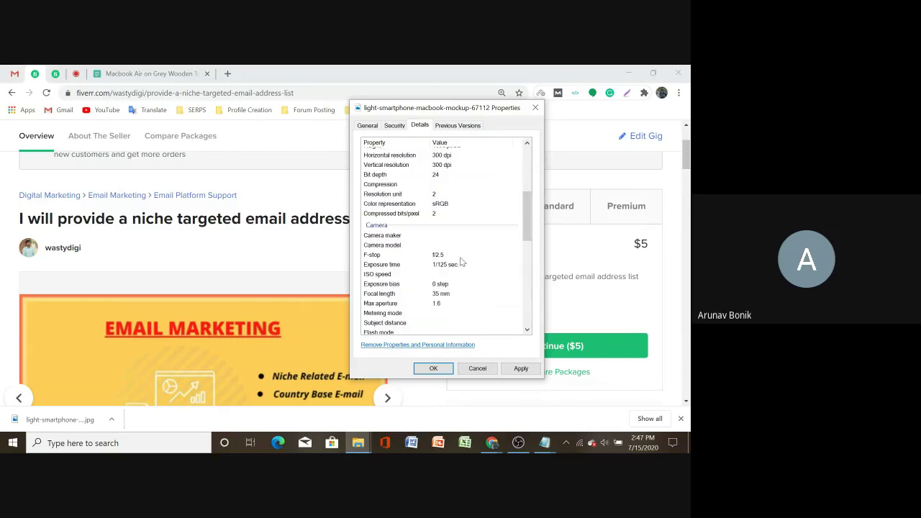
# Examine the image's Camera, Advanced photo and File properties for fields that can still be filled
pyautogui.scroll(-6, 461, 262)
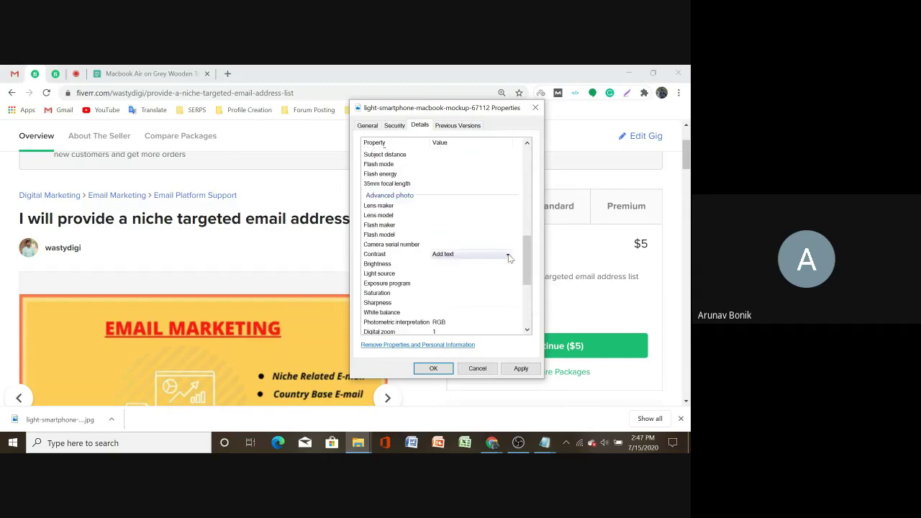
pyautogui.scroll(-5, 529, 302)
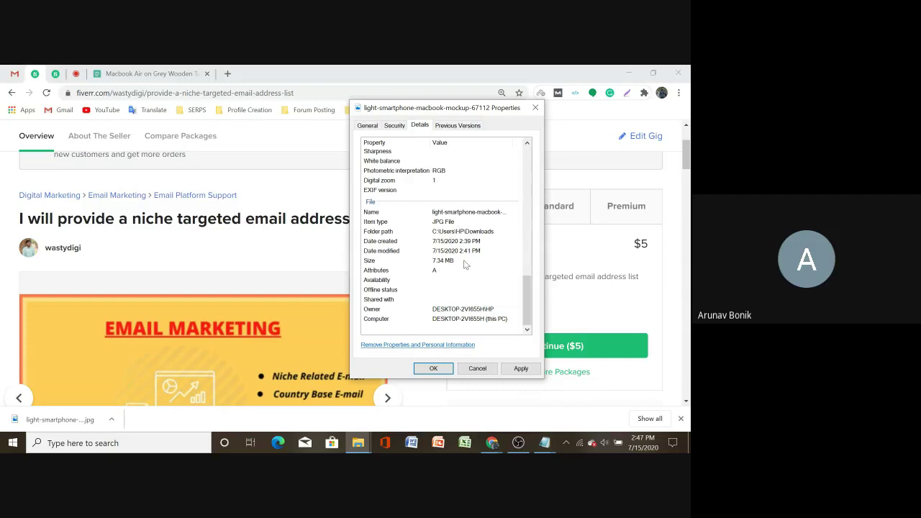
pyautogui.moveTo(526, 295); pyautogui.dragTo(527, 162)
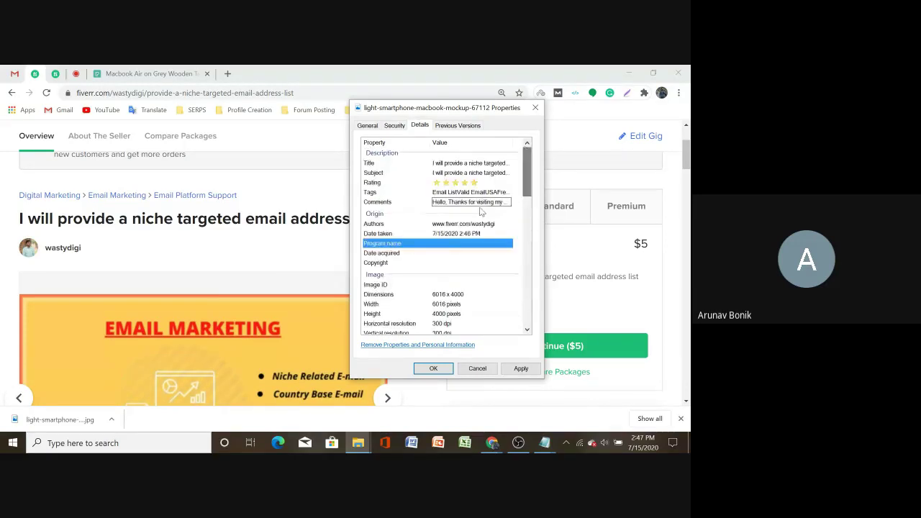
pyautogui.click(457, 245)
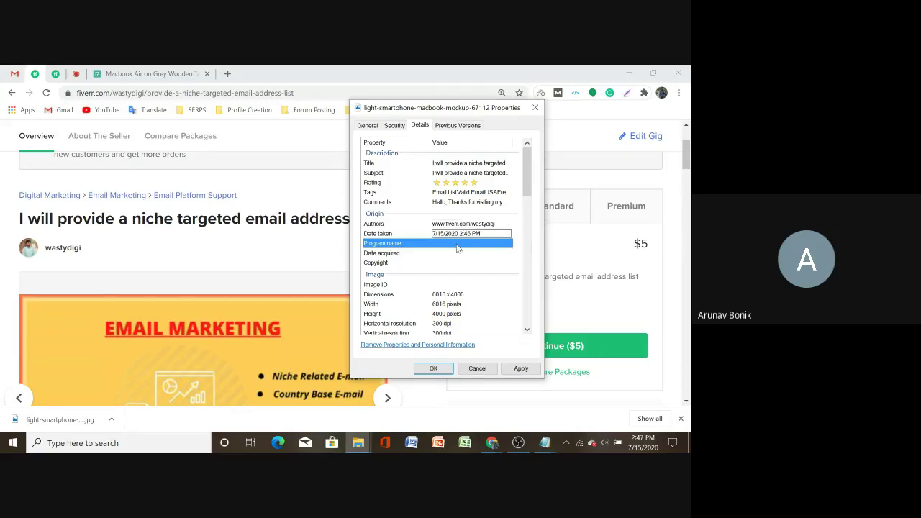
# Minimize the browser window and bring the image's Properties window back in front of the gig notes
pyautogui.click(492, 443)
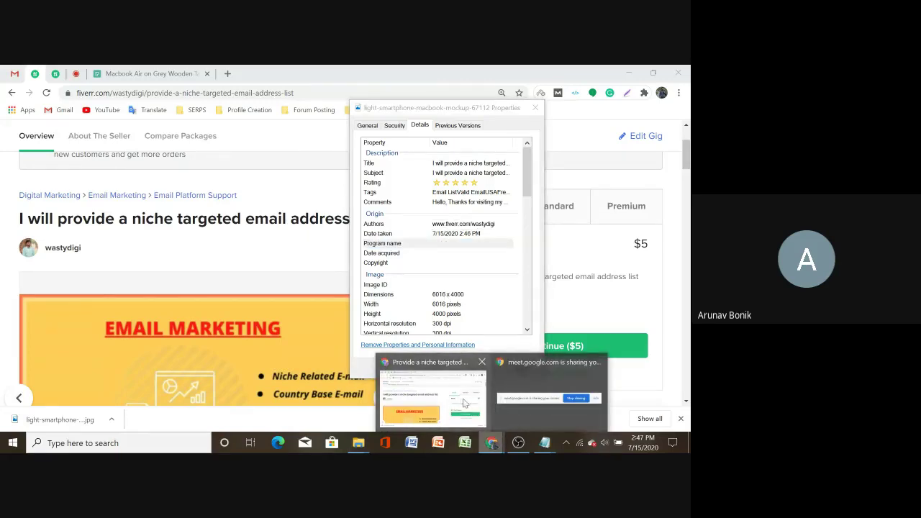
pyautogui.click(449, 416)
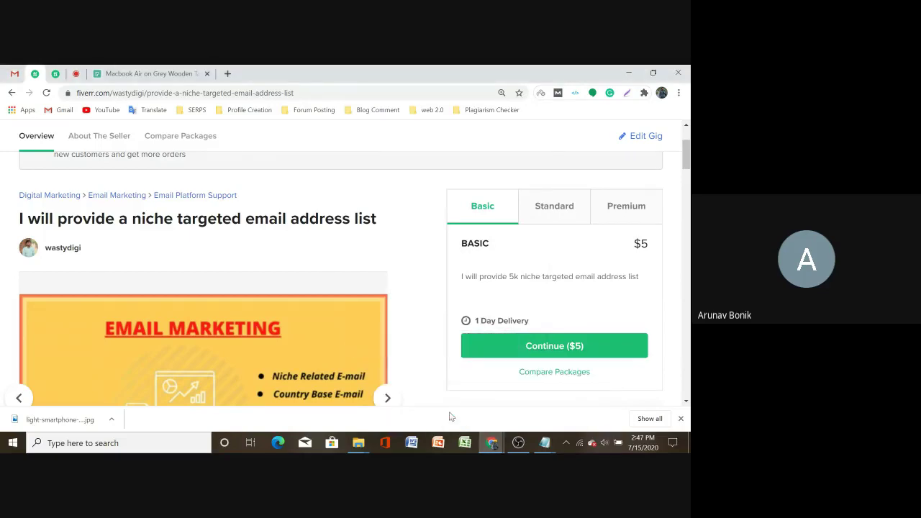
pyautogui.click(627, 72)
pyautogui.click(647, 256)
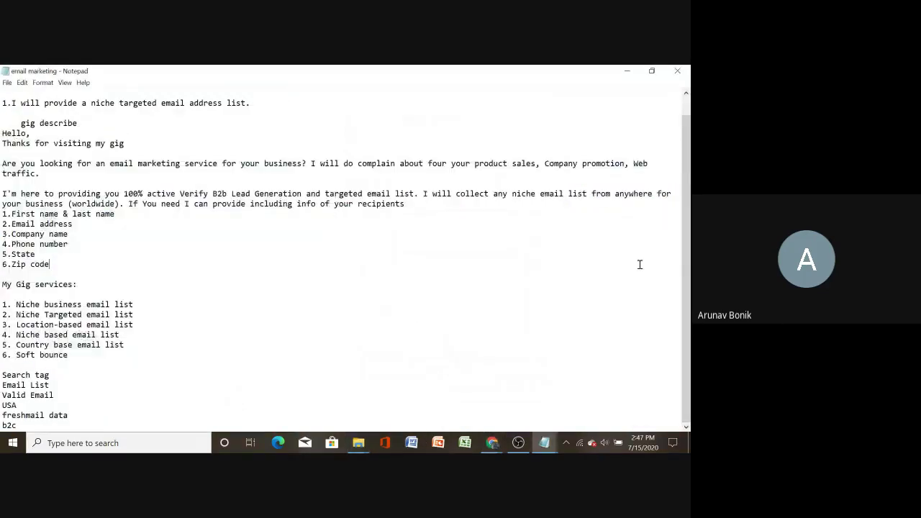
pyautogui.moveTo(374, 444)
pyautogui.click(412, 410)
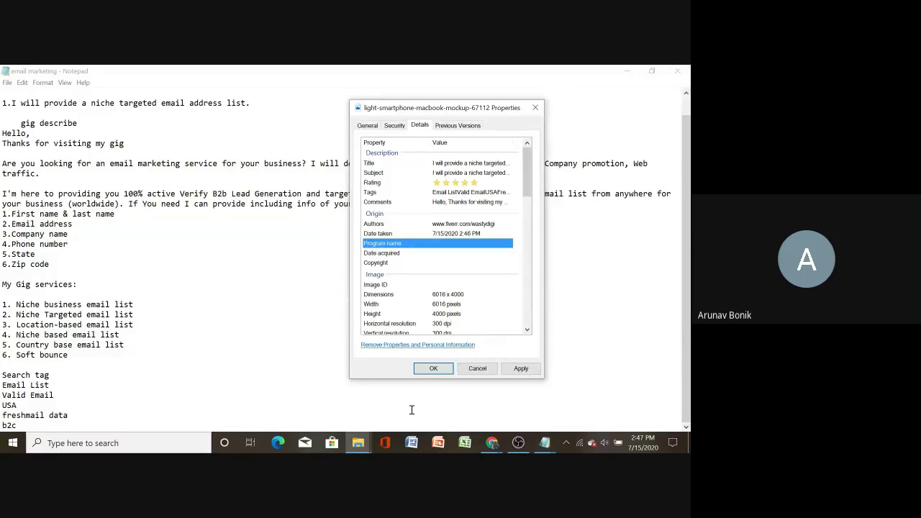
# Clear the desktop behind the image's Properties window by minimizing the gig notes and closing the Downloads folder
pyautogui.scroll(-2, 446, 306)
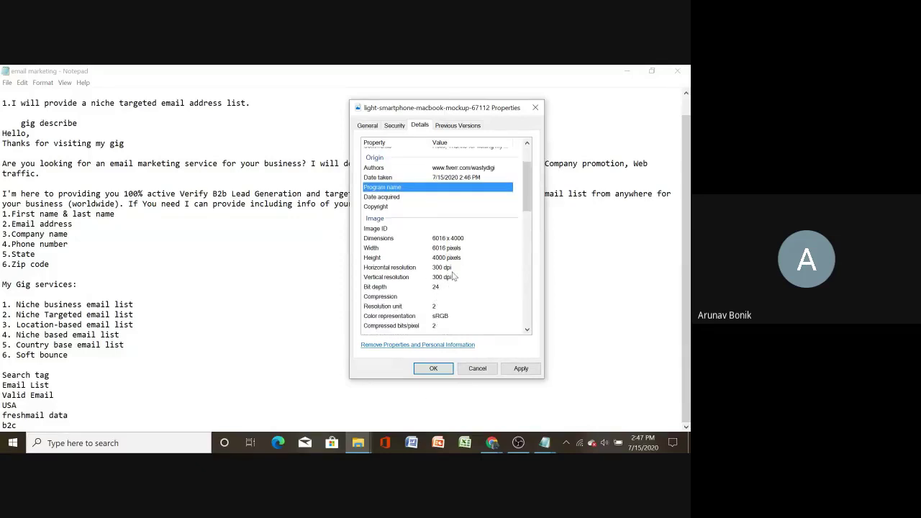
pyautogui.moveTo(452, 111); pyautogui.dragTo(479, 148)
pyautogui.click(498, 215)
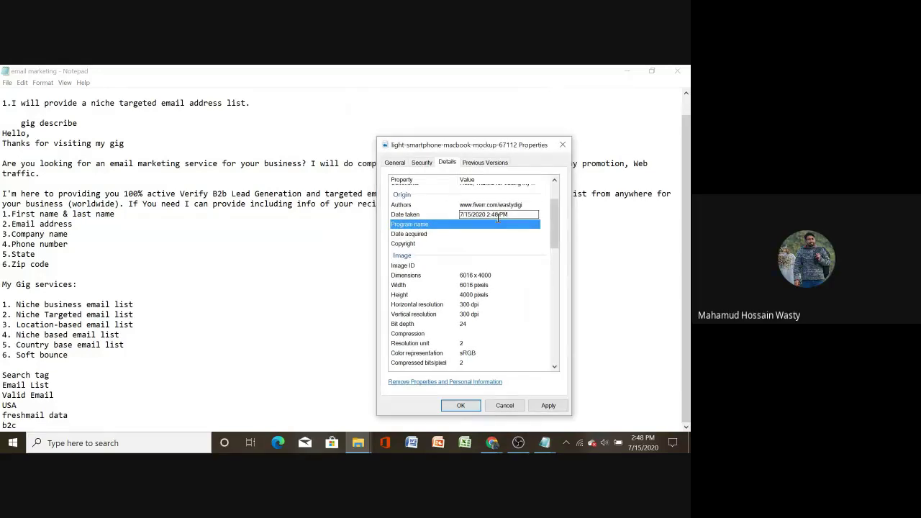
pyautogui.click(499, 224)
pyautogui.moveTo(513, 149); pyautogui.dragTo(539, 171)
pyautogui.click(627, 71)
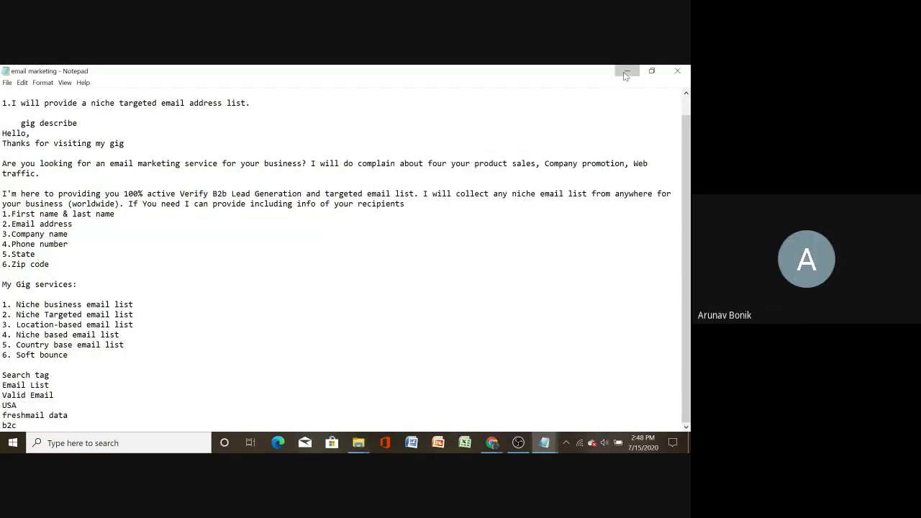
pyautogui.click(677, 70)
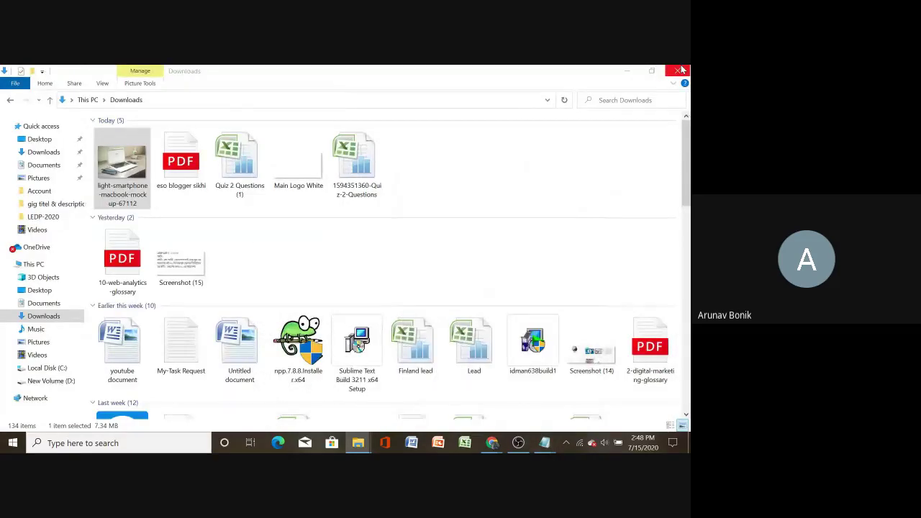
pyautogui.moveTo(525, 165); pyautogui.dragTo(515, 146)
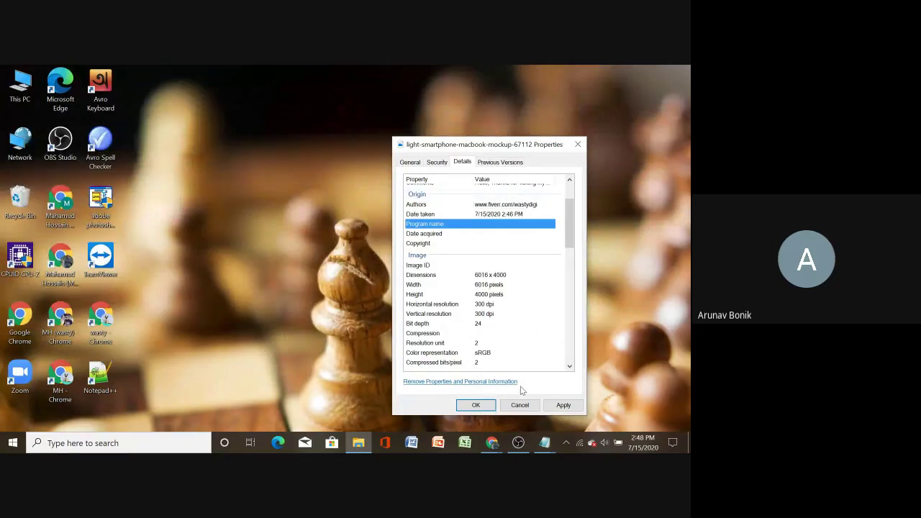
# Apply the image's metadata changes, review the Description and Origin fields, and close the Properties window
pyautogui.click(563, 406)
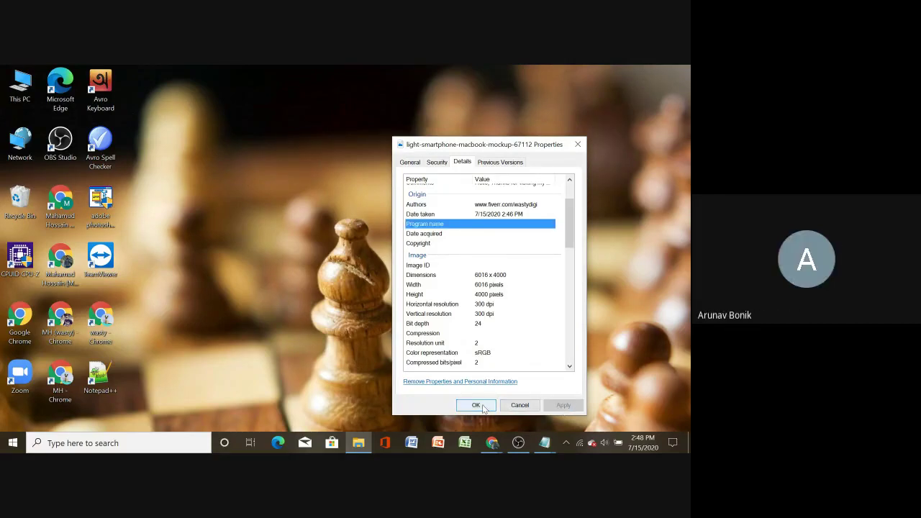
pyautogui.scroll(2, 472, 292)
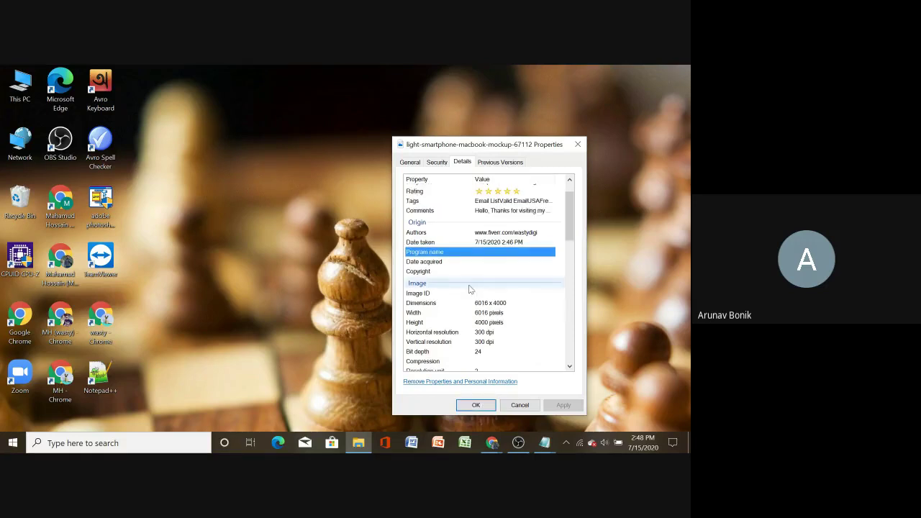
pyautogui.click(515, 259)
pyautogui.click(499, 238)
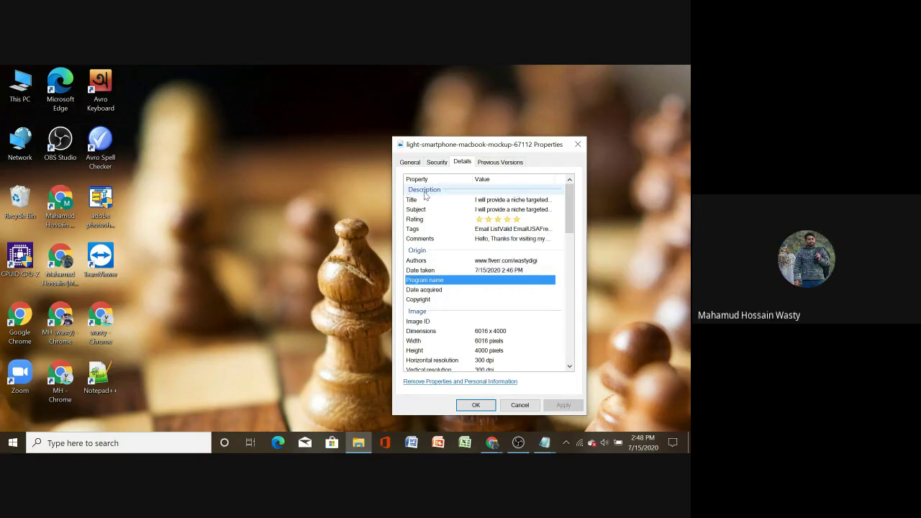
pyautogui.click(485, 199)
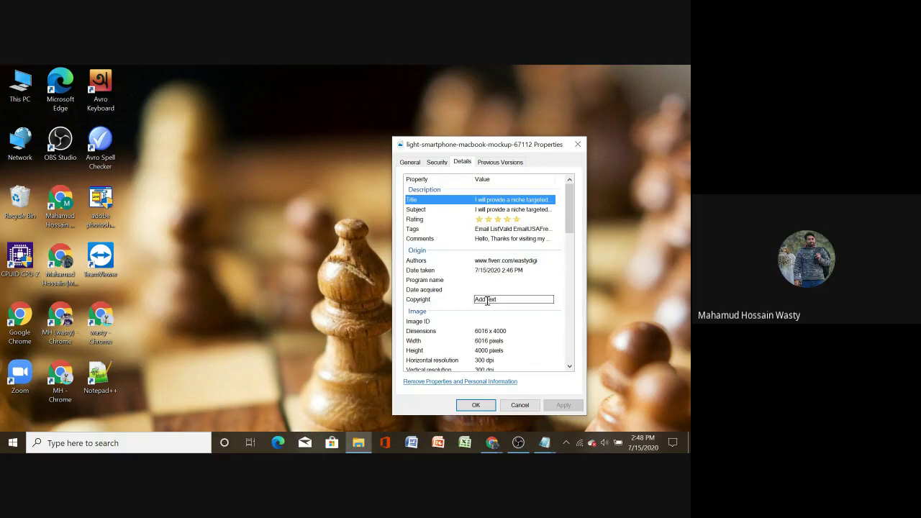
pyautogui.click(476, 405)
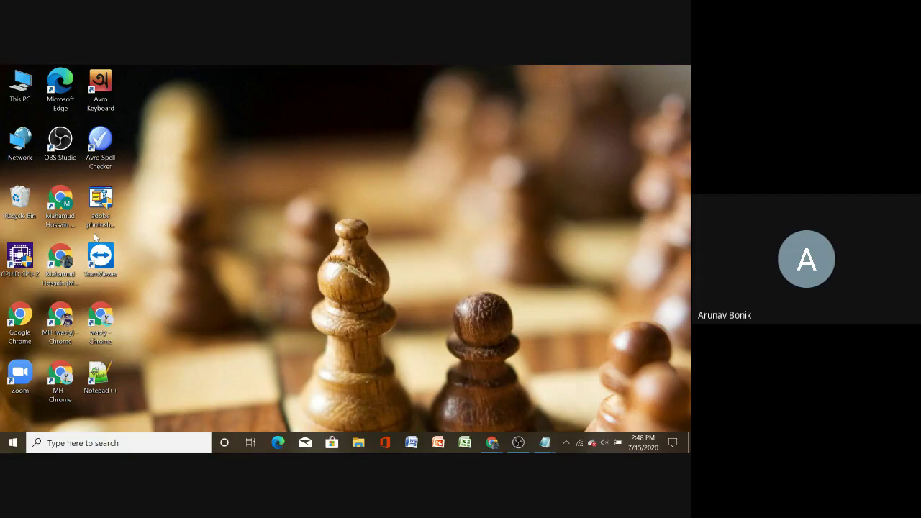
# Switch to the Google Meet call in Chrome and dismiss the downloads bar
pyautogui.moveTo(492, 445)
pyautogui.click(452, 399)
pyautogui.click(77, 72)
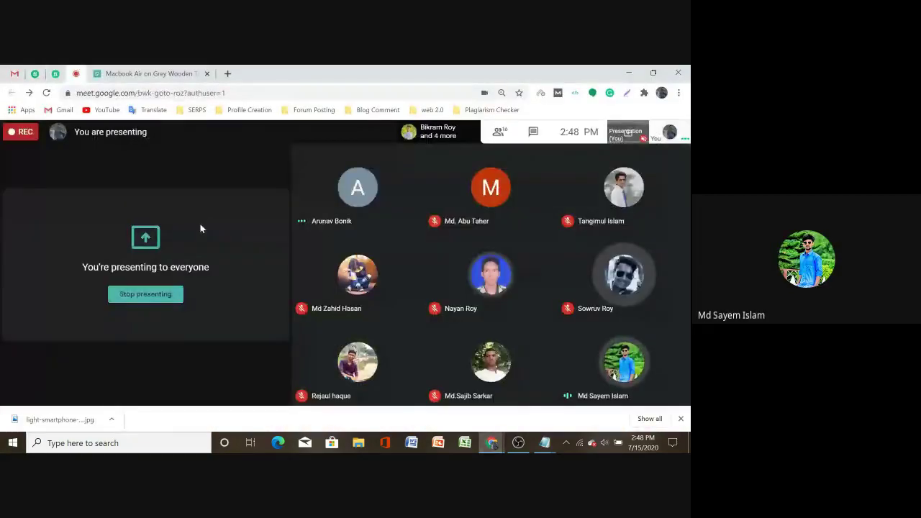
pyautogui.moveTo(228, 198)
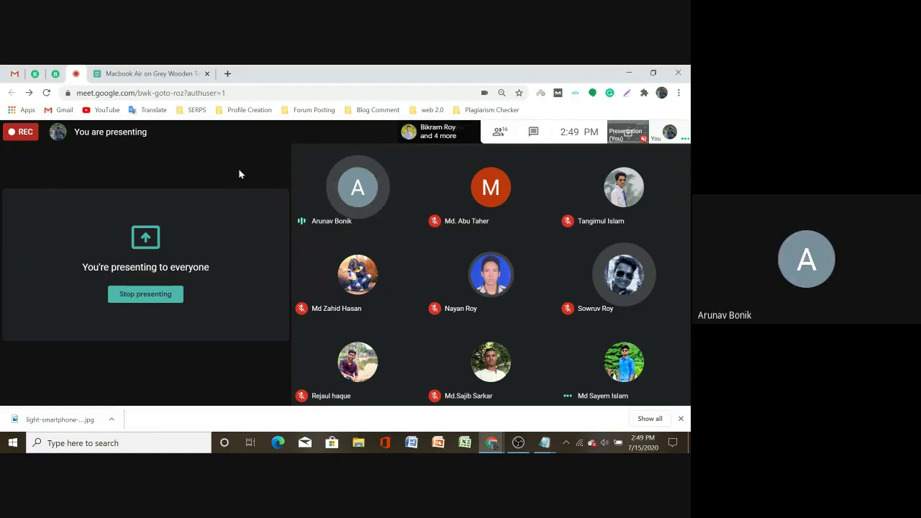
pyautogui.click(681, 419)
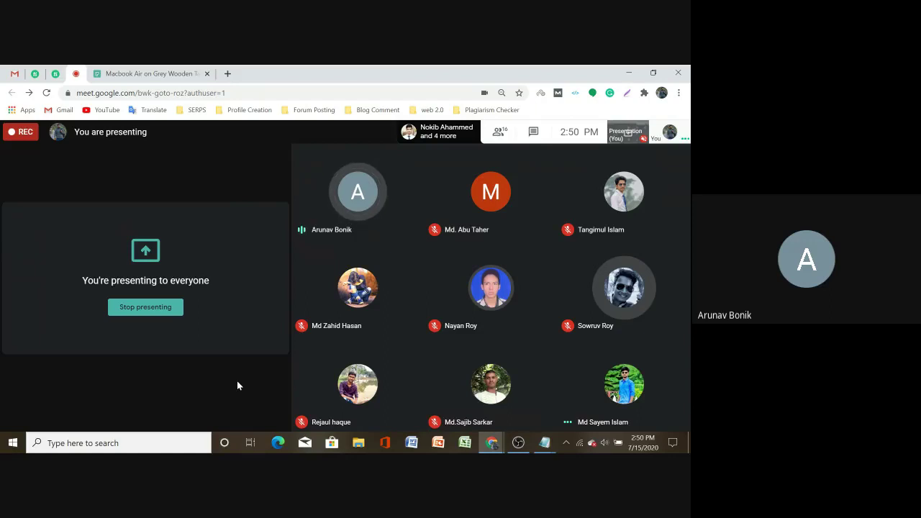
pyautogui.moveTo(291, 221)
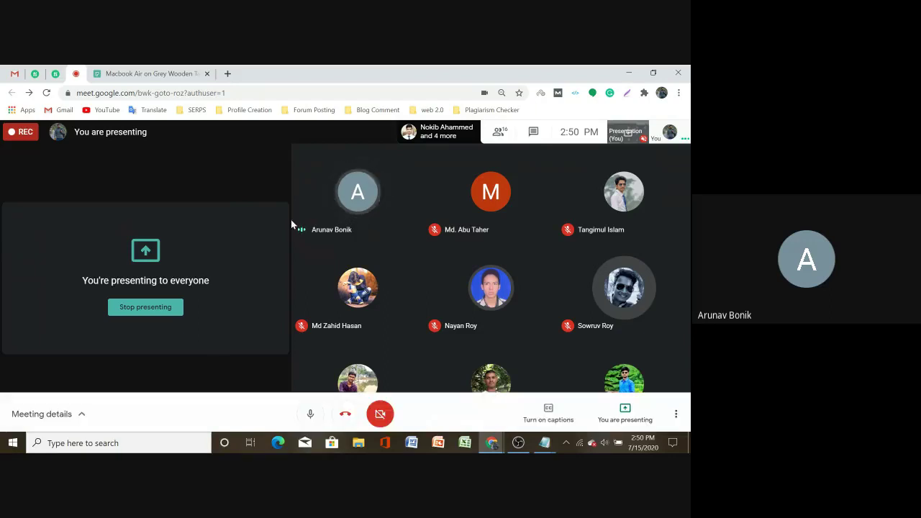
# Search Google for "image converter" in a new browser tab
pyautogui.click(228, 74)
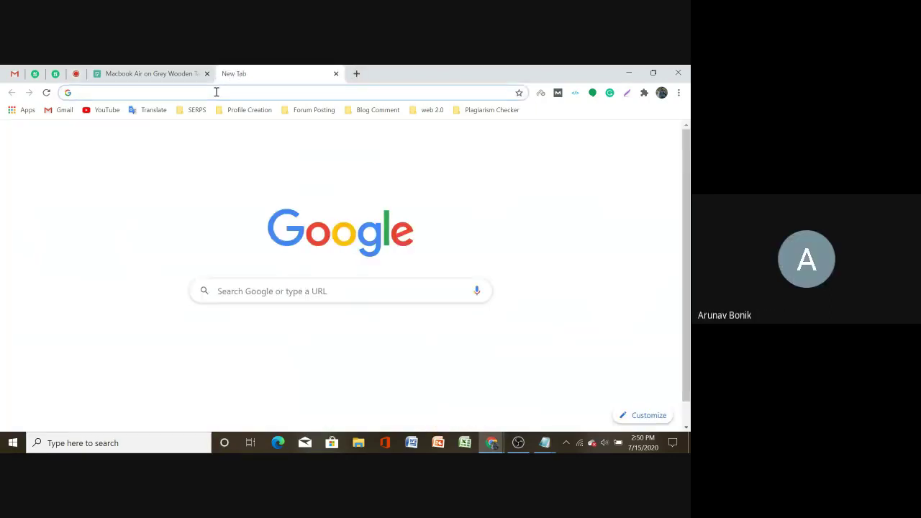
pyautogui.click(216, 92)
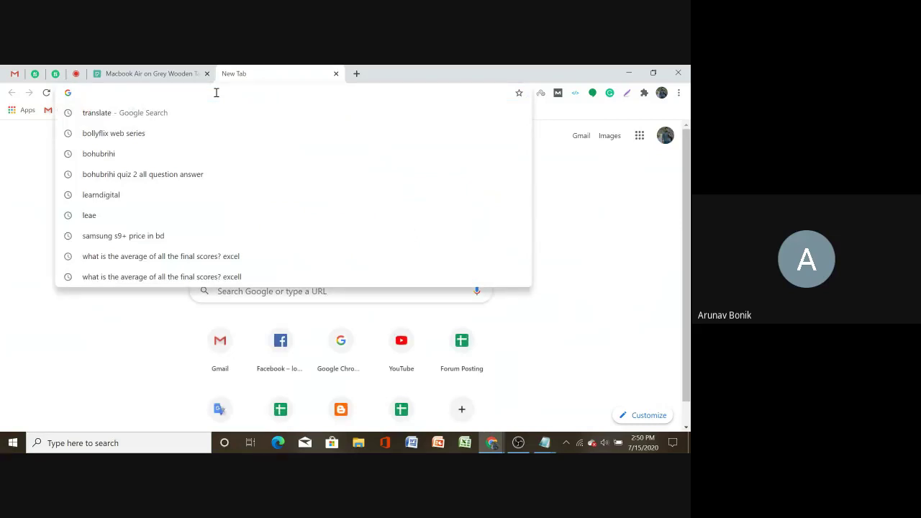
pyautogui.write('d')
pyautogui.press('BackSpace')
pyautogui.write('image')
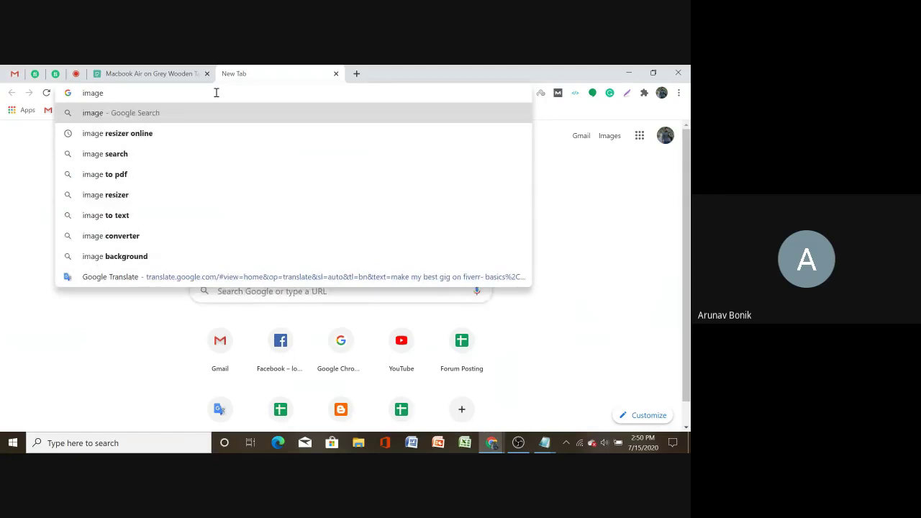
pyautogui.write(' convert')
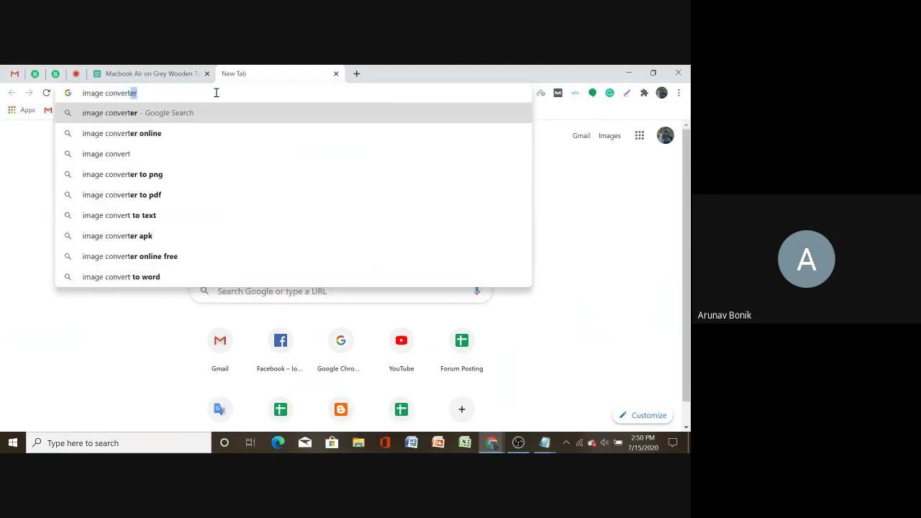
pyautogui.press('Return')
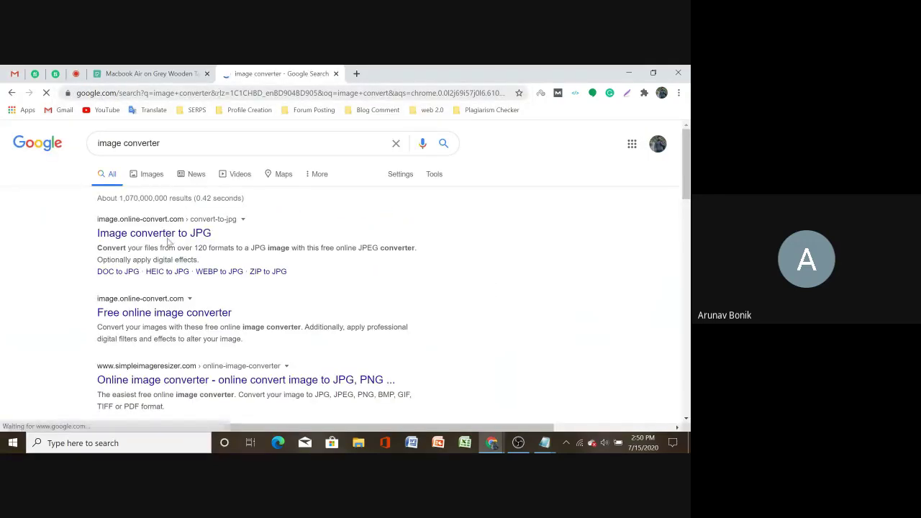
# Open the "Free online image converter" and "Image converter to JPG" results in separate new tabs
pyautogui.scroll(-1, 172, 256)
pyautogui.rightClick(176, 267)
pyautogui.click(198, 270)
pyautogui.rightClick(164, 184)
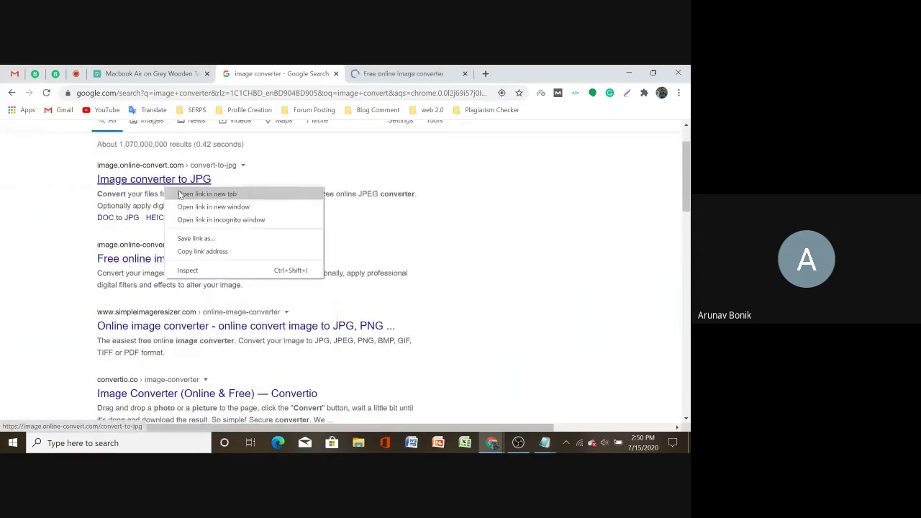
pyautogui.click(180, 194)
# Look through the free online image converter page, accept its cookie notice, and close that tab
pyautogui.click(360, 69)
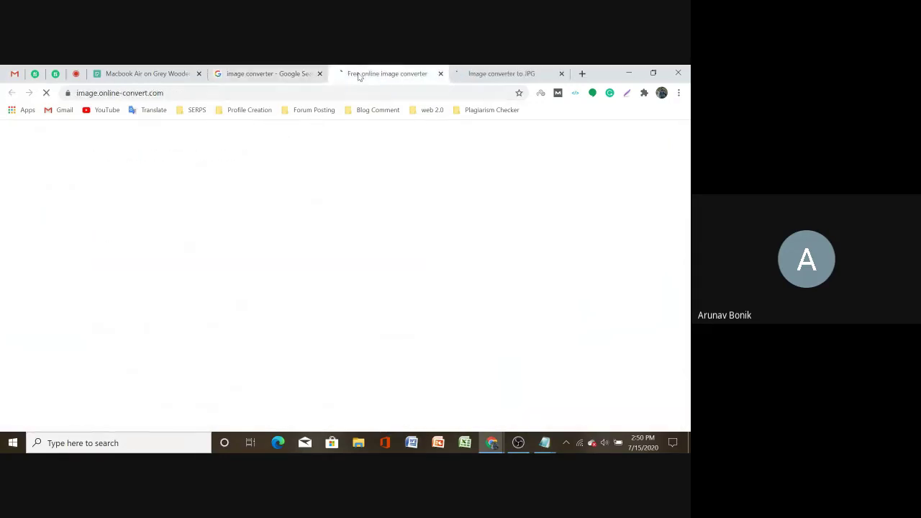
pyautogui.scroll(-1, 354, 279)
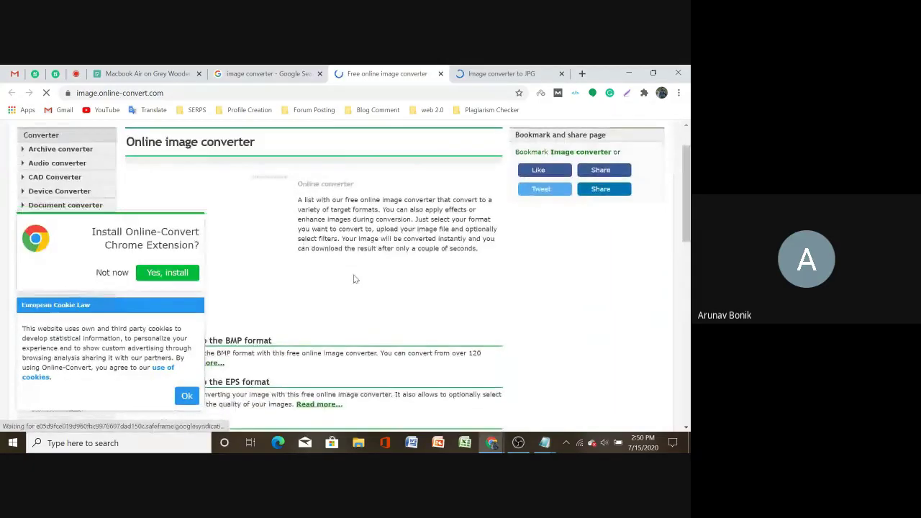
pyautogui.scroll(-2, 354, 279)
pyautogui.click(188, 397)
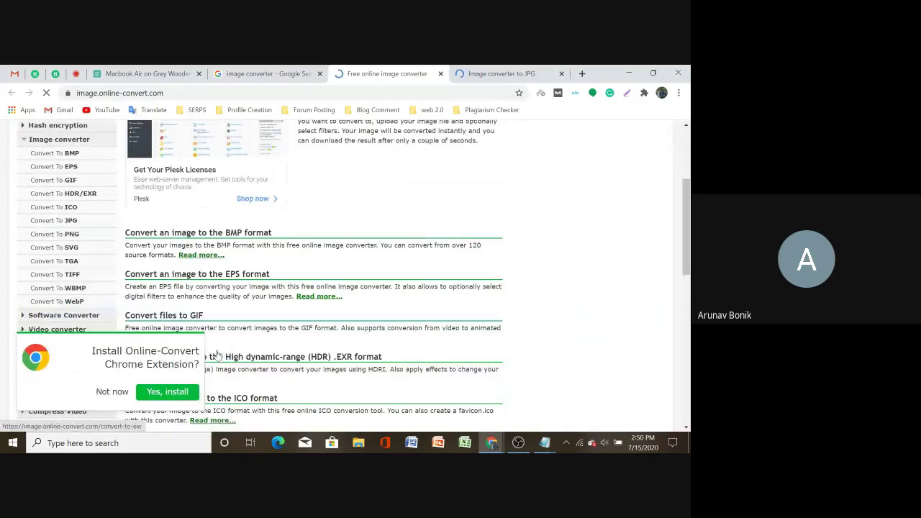
pyautogui.scroll(2, 310, 278)
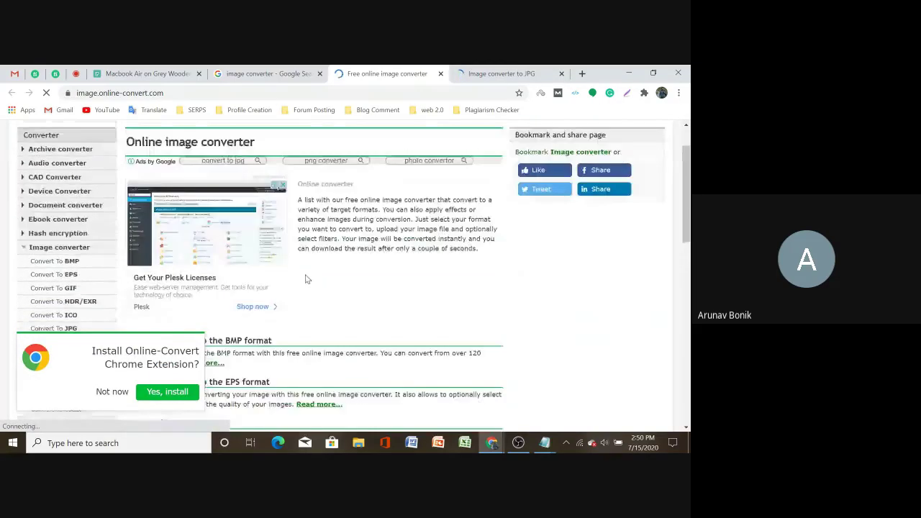
pyautogui.scroll(-5, 305, 279)
pyautogui.click(438, 74)
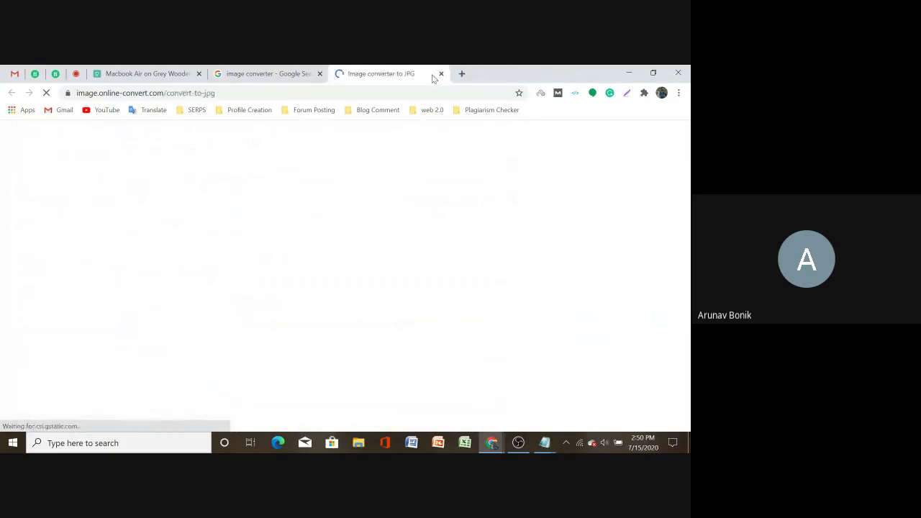
# Examine the JPG converter page's upload area and optional conversion settings
pyautogui.scroll(-3, 327, 245)
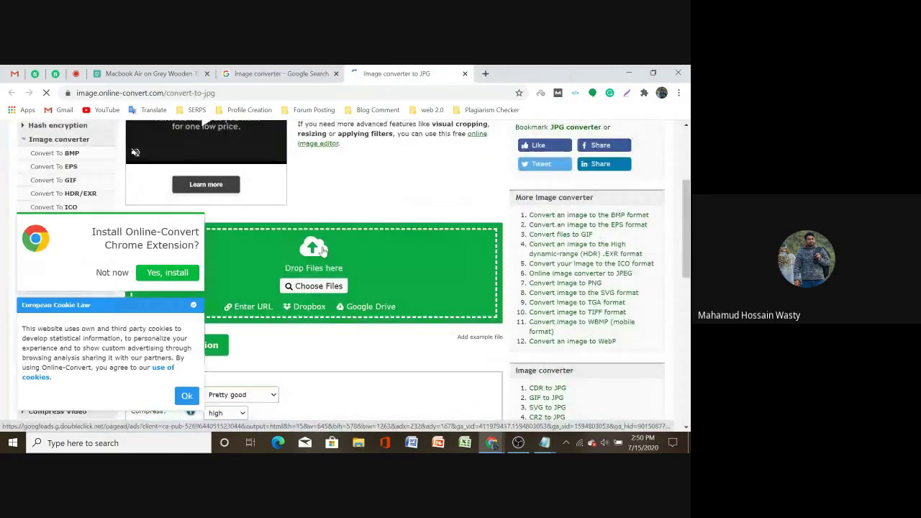
pyautogui.scroll(-3, 313, 231)
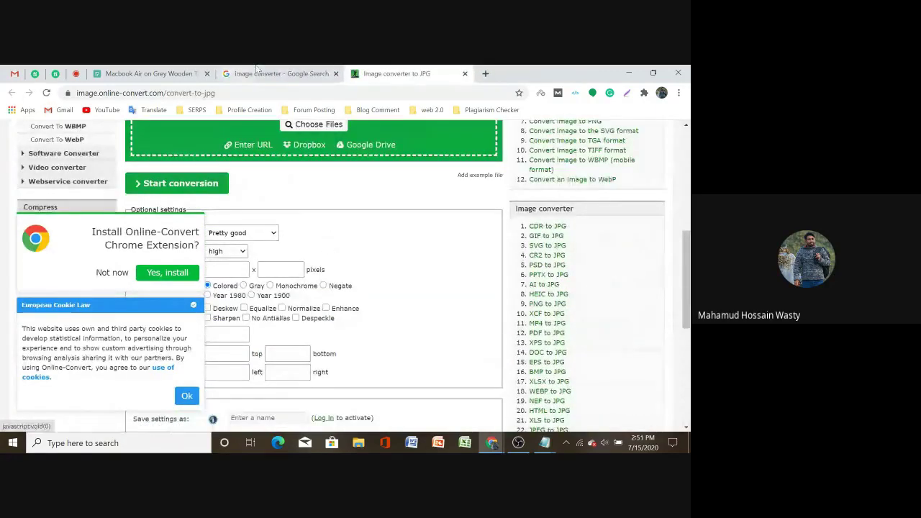
# Open the simpleimageresizer.com online image converter result in a new tab, close the JPG converter tab, and view the new page
pyautogui.click(258, 72)
pyautogui.scroll(-2, 252, 259)
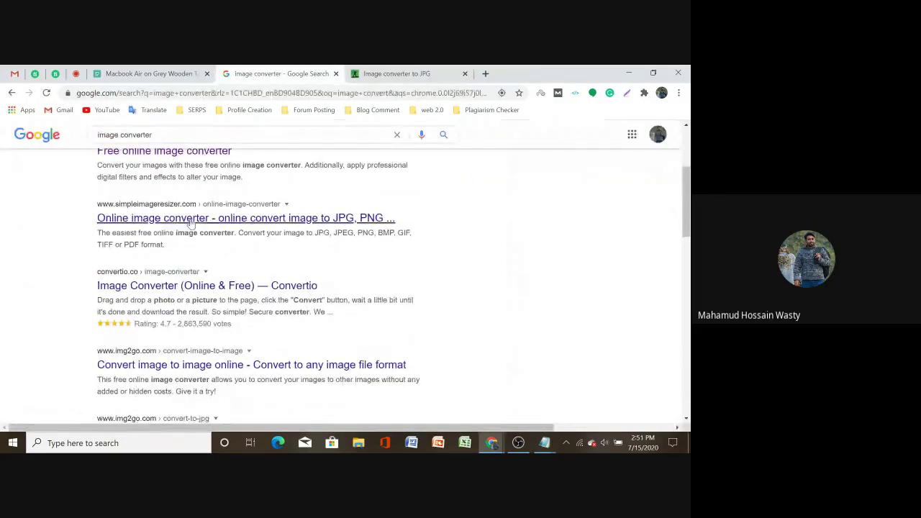
pyautogui.rightClick(193, 223)
pyautogui.click(234, 227)
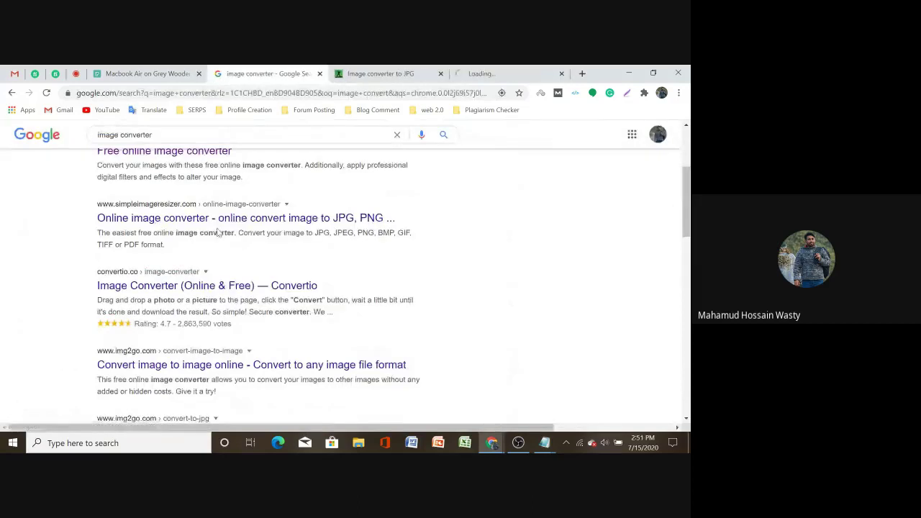
pyautogui.click(441, 74)
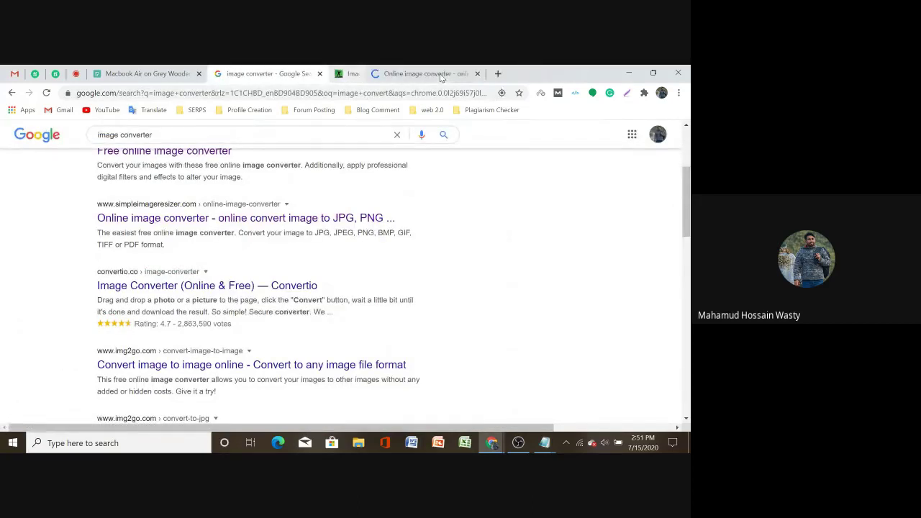
pyautogui.click(413, 72)
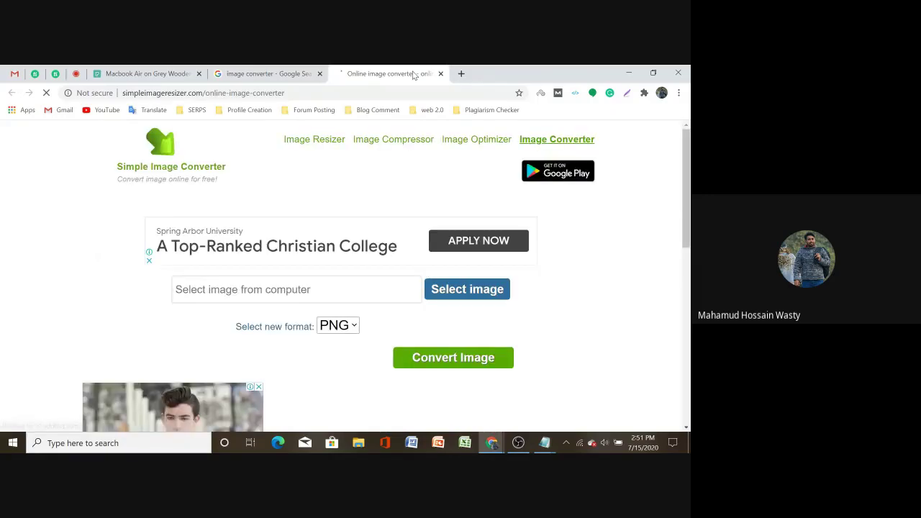
pyautogui.scroll(-1, 401, 283)
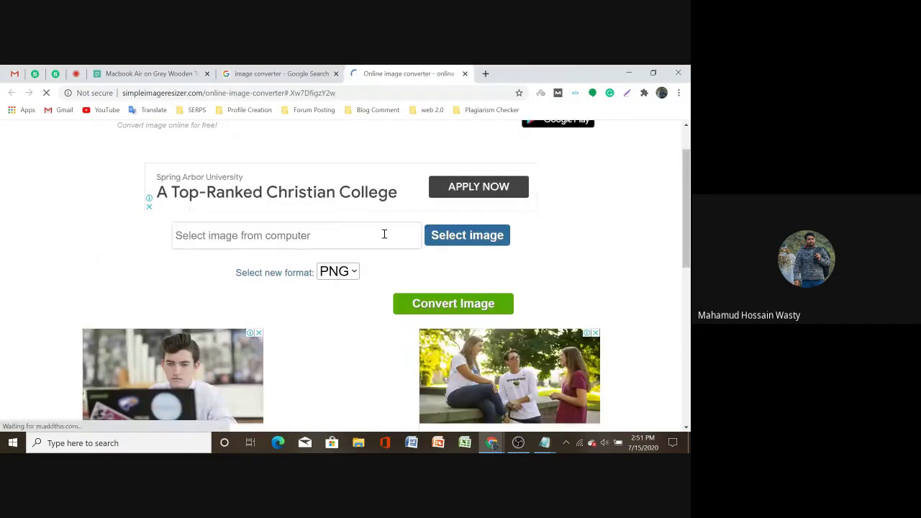
# Search Google for "fiverr gig image size" in a new browser tab
pyautogui.click(486, 74)
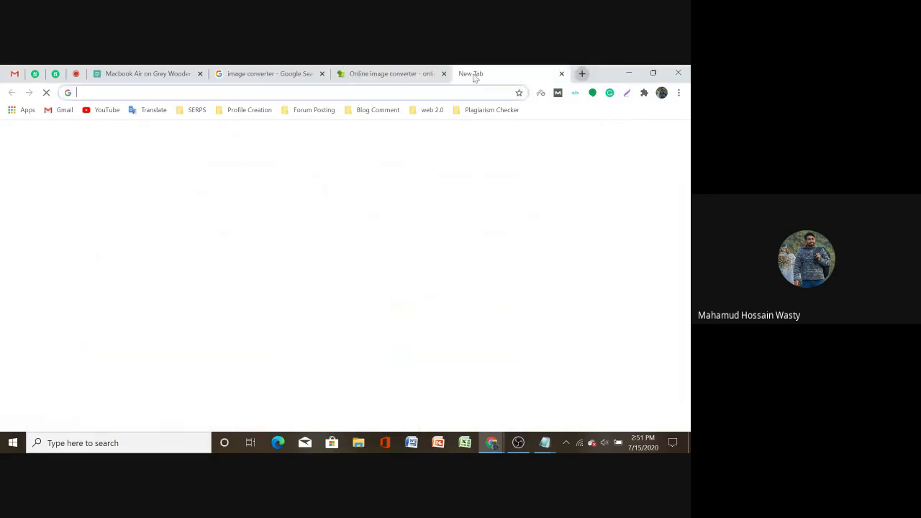
pyautogui.write('fiverr')
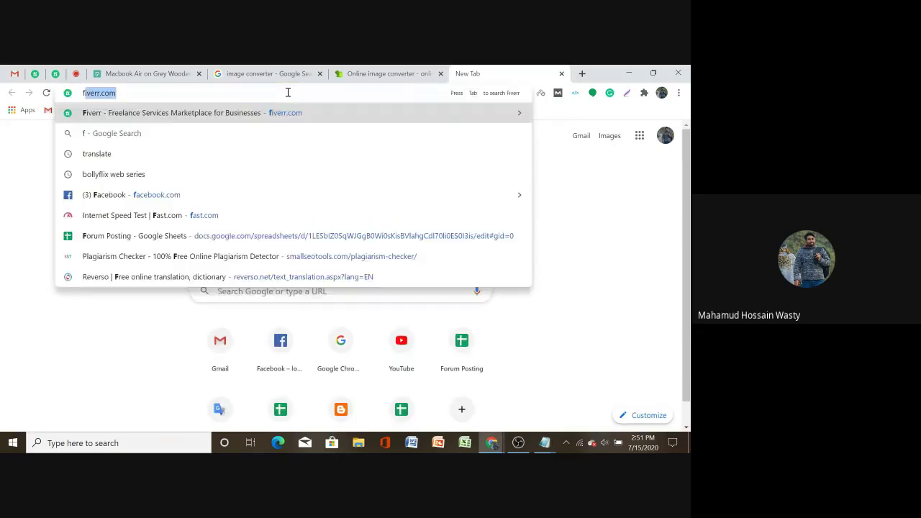
pyautogui.press('BackSpace')
pyautogui.press('BackSpace')
pyautogui.write('gig')
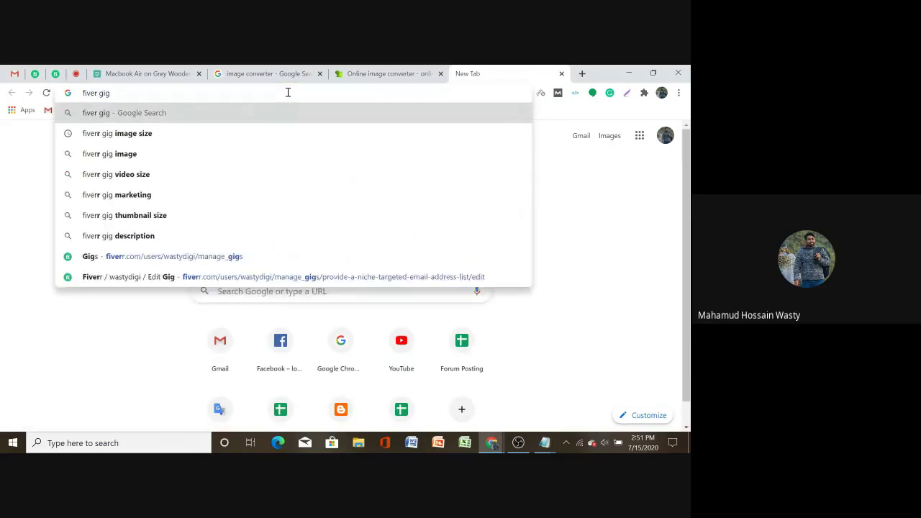
pyautogui.click(161, 133)
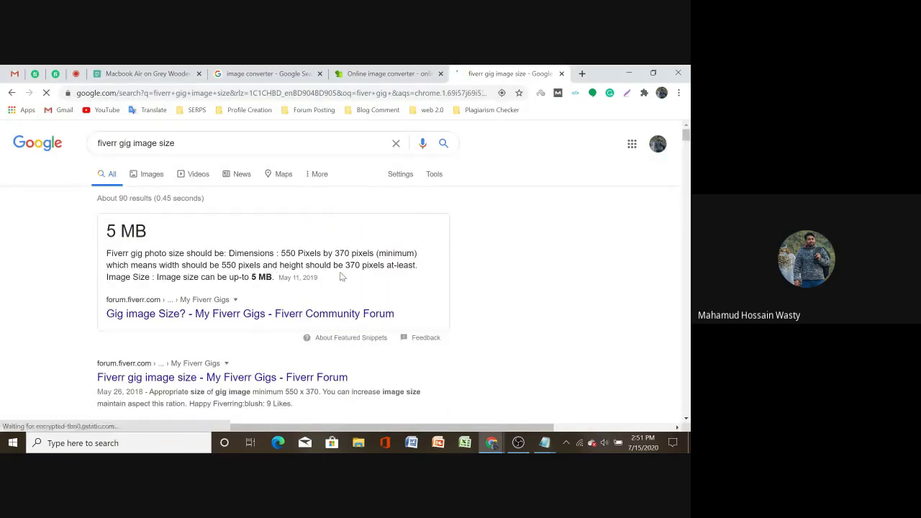
# Choose light-smartphone-macbook-mockup-67112 from Downloads as the source file on the Simple Image Converter page
pyautogui.click(379, 71)
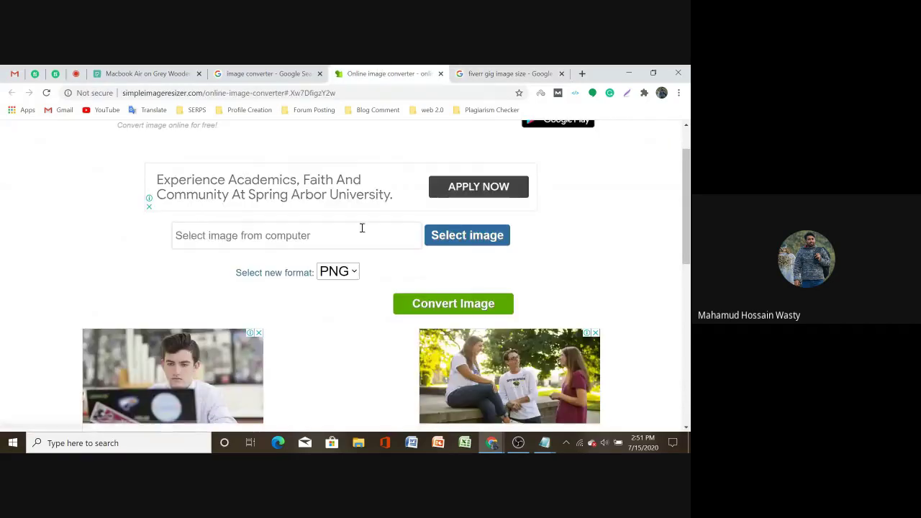
pyautogui.click(452, 238)
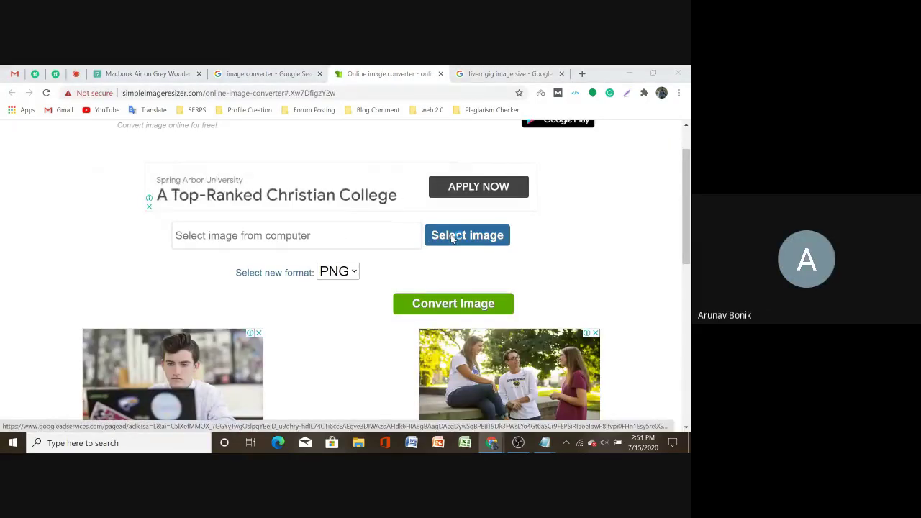
pyautogui.click(245, 160)
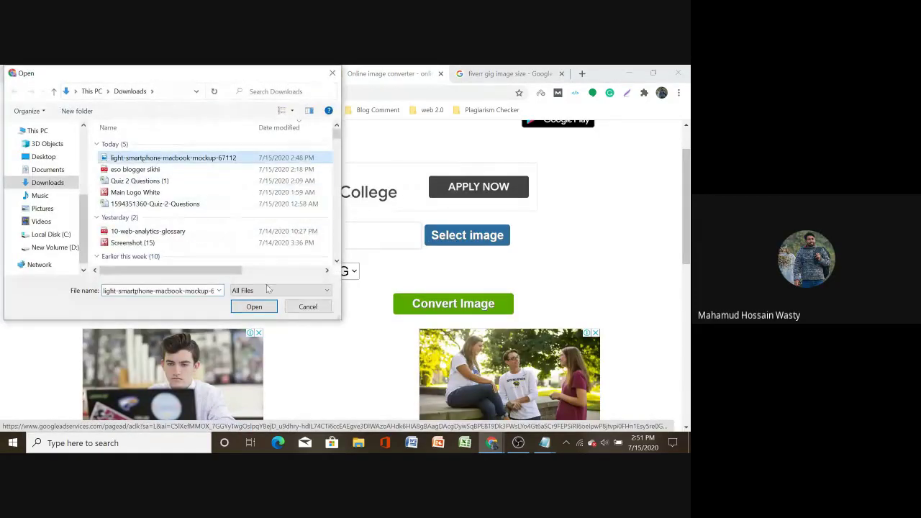
pyautogui.click(254, 307)
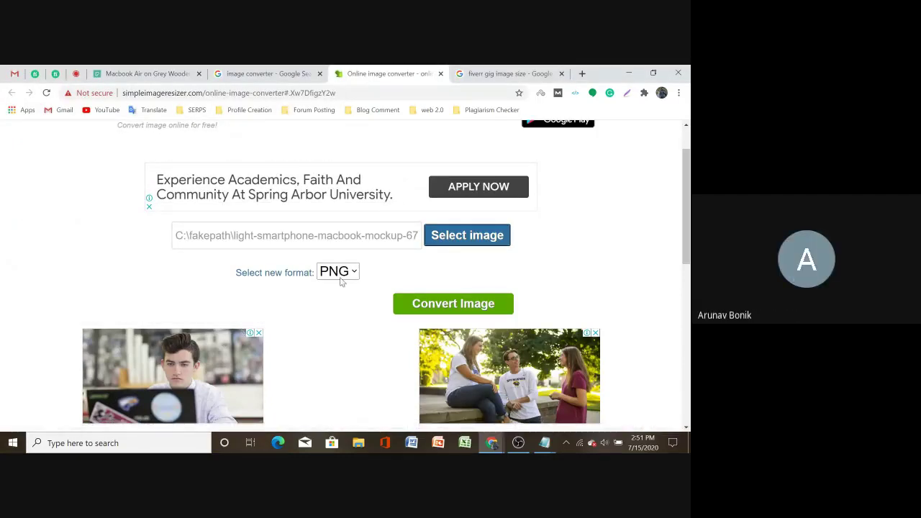
# Examine the Simple Image Converter page and its available output formats for any size settings
pyautogui.scroll(-3, 342, 278)
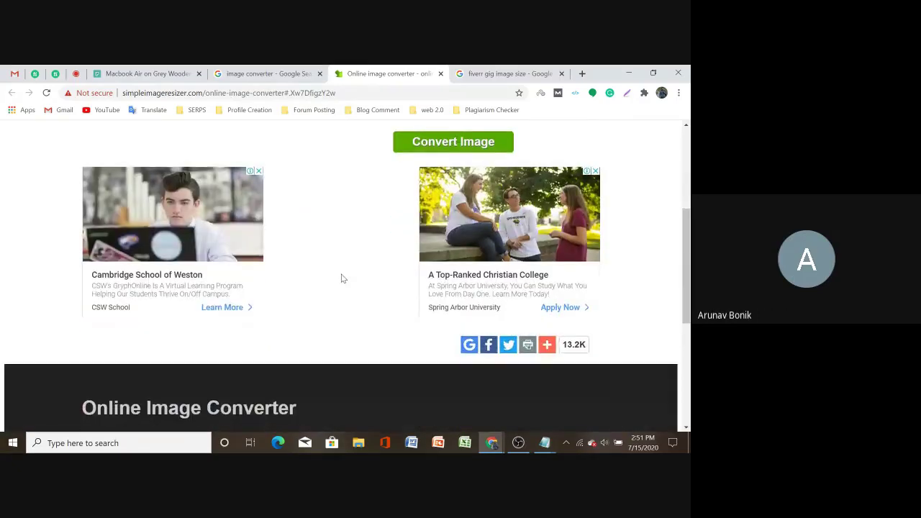
pyautogui.scroll(-3, 342, 279)
pyautogui.scroll(5, 341, 276)
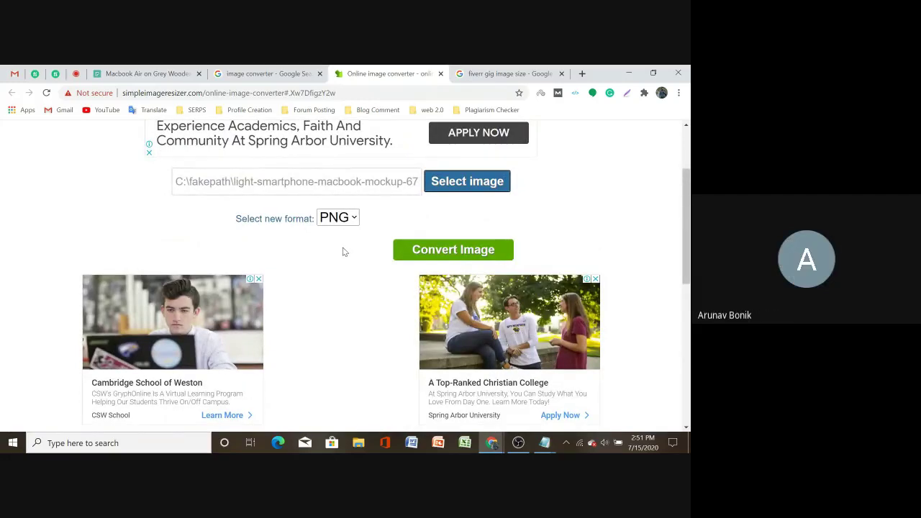
pyautogui.scroll(2, 342, 245)
pyautogui.click(353, 330)
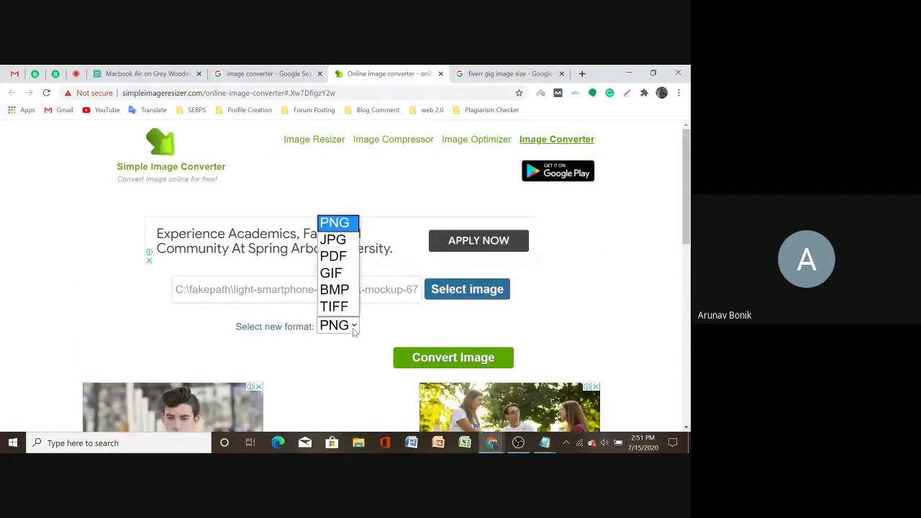
pyautogui.click(396, 318)
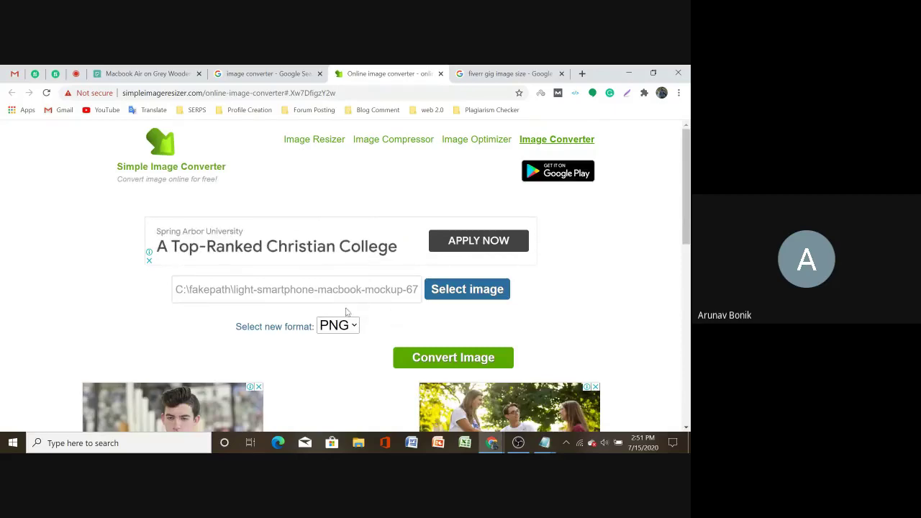
pyautogui.scroll(-10, 273, 291)
pyautogui.scroll(10, 280, 293)
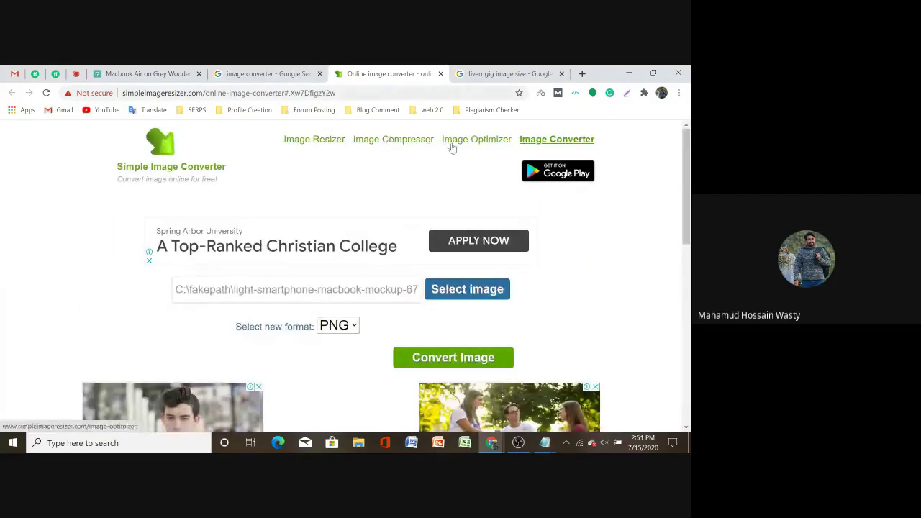
# Switch to the site's Image Resizer and choose light-smartphone-macbook-mockup-67112 from Downloads as the image
pyautogui.click(311, 144)
pyautogui.scroll(-5, 314, 173)
pyautogui.scroll(3, 314, 173)
pyautogui.click(435, 190)
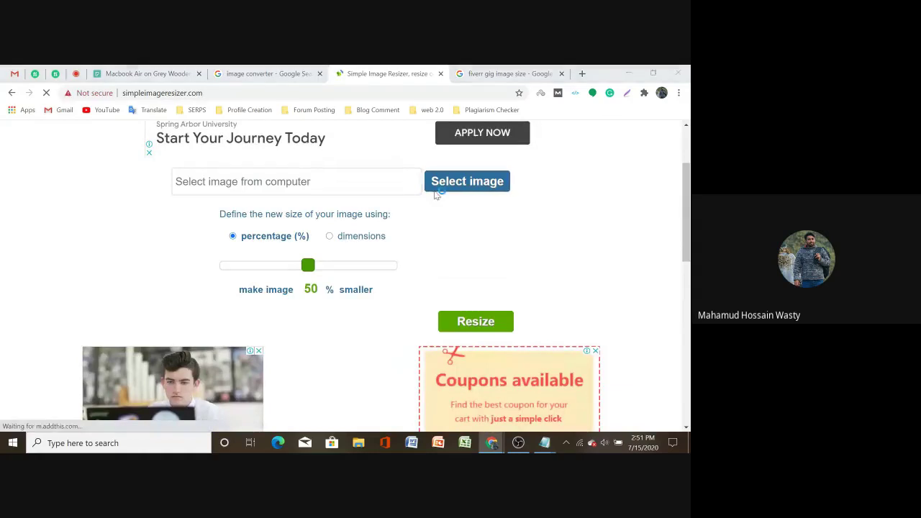
pyautogui.click(229, 158)
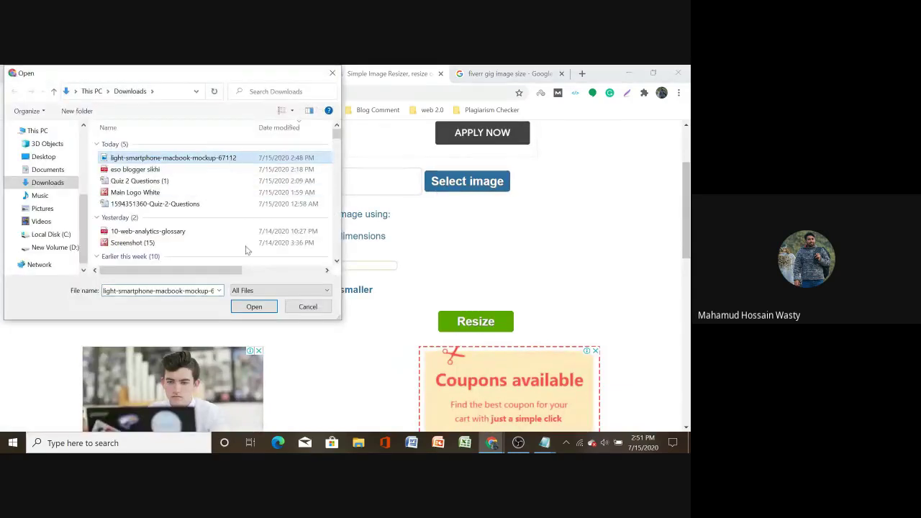
pyautogui.click(267, 307)
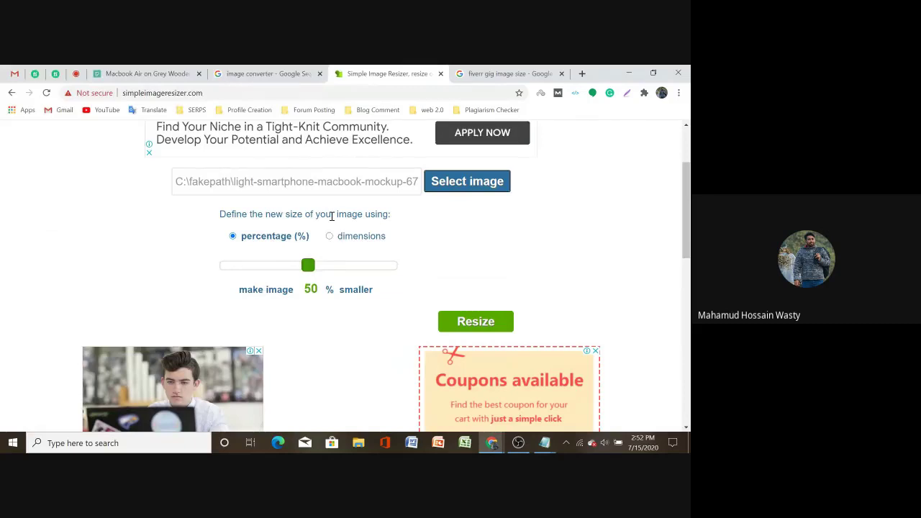
# Review the resize options and start resizing the image to 50% smaller
pyautogui.scroll(-3, 334, 256)
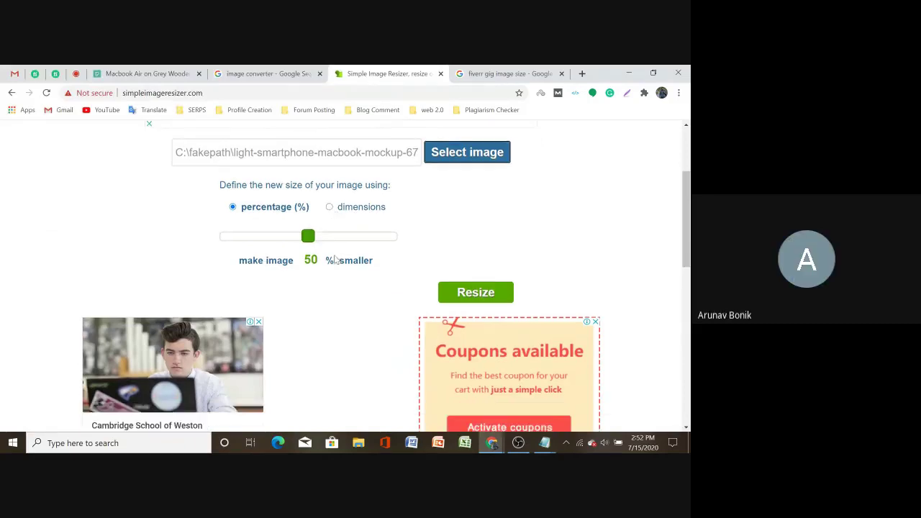
pyautogui.scroll(3, 334, 258)
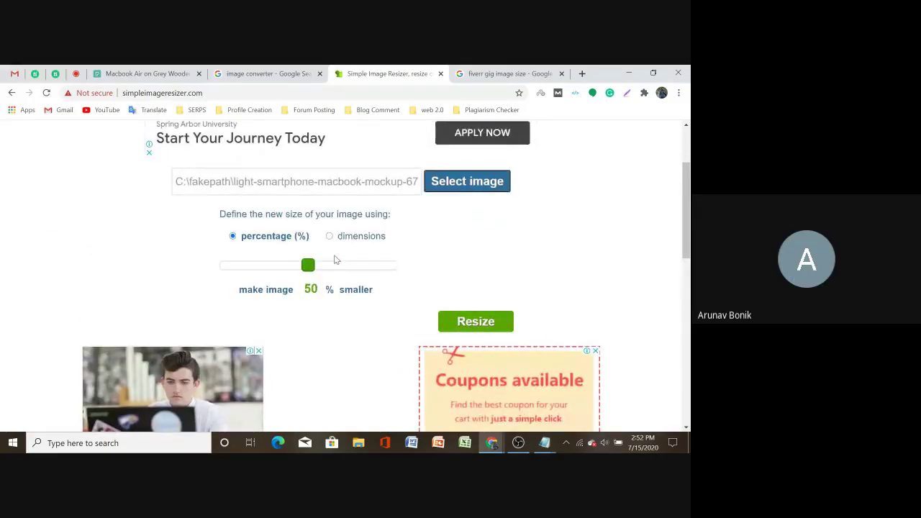
pyautogui.click(467, 323)
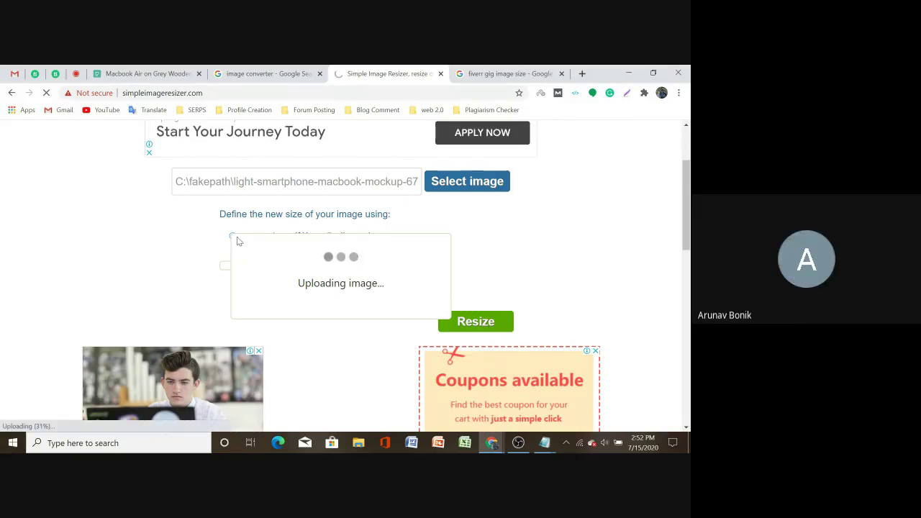
# Reopen the "Image converter to JPG" page from the search results and upload light-smartphone-macbook-mockup-67112 from Downloads
pyautogui.click(283, 72)
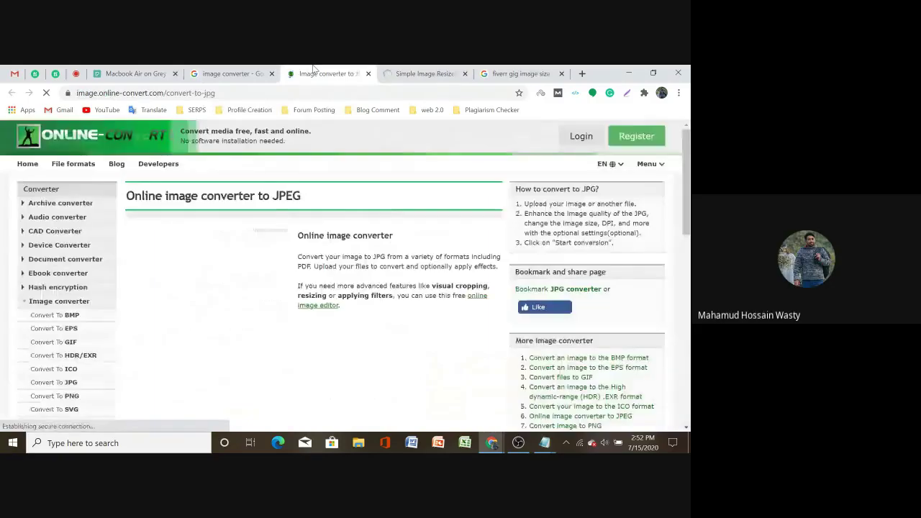
pyautogui.scroll(-3, 310, 280)
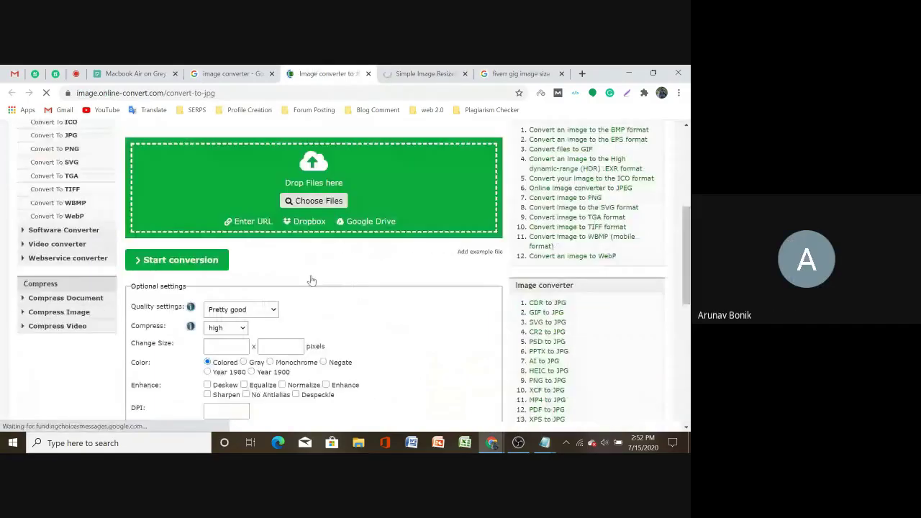
pyautogui.scroll(-1, 190, 188)
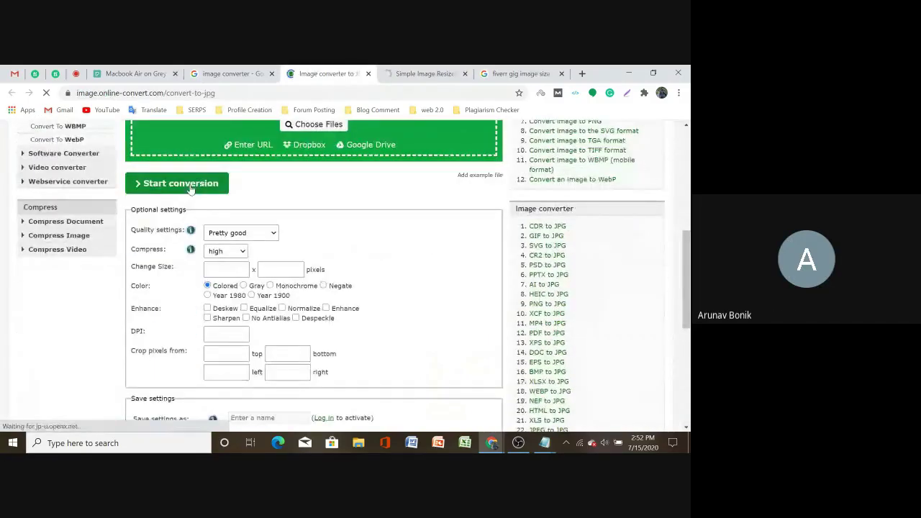
pyautogui.scroll(1, 251, 216)
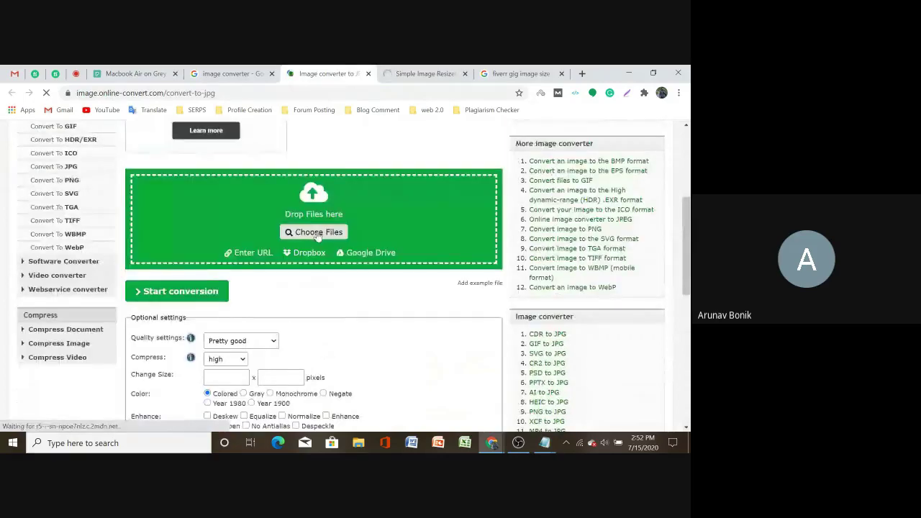
pyautogui.click(317, 232)
pyautogui.click(173, 158)
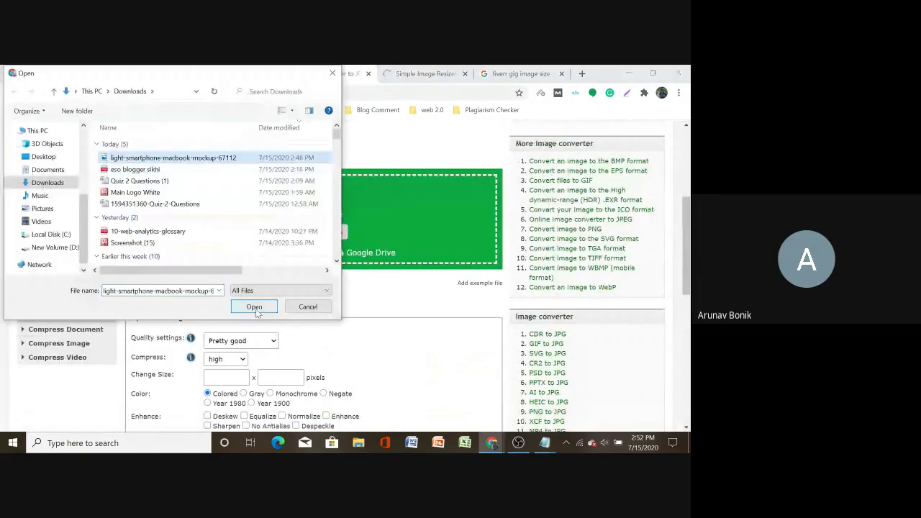
pyautogui.click(254, 307)
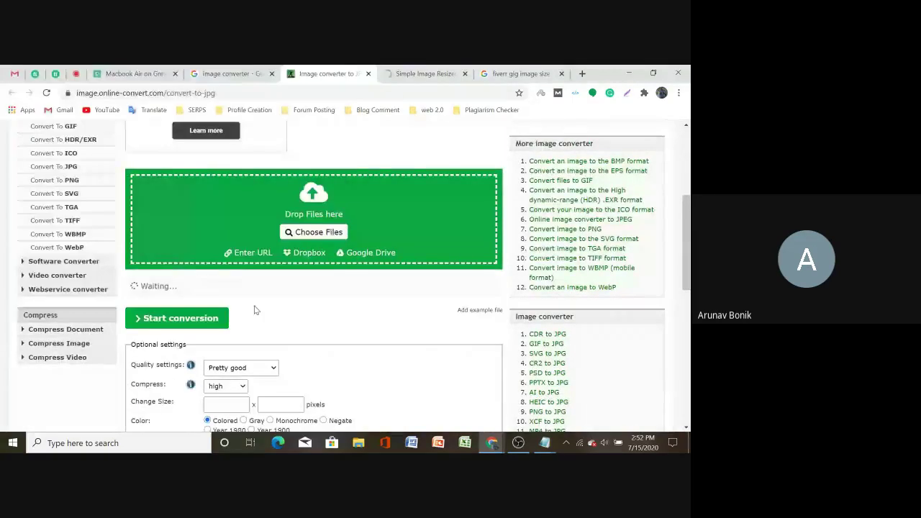
# Set the JPG conversion's new image size to 550 x 370 pixels
pyautogui.scroll(-1, 234, 290)
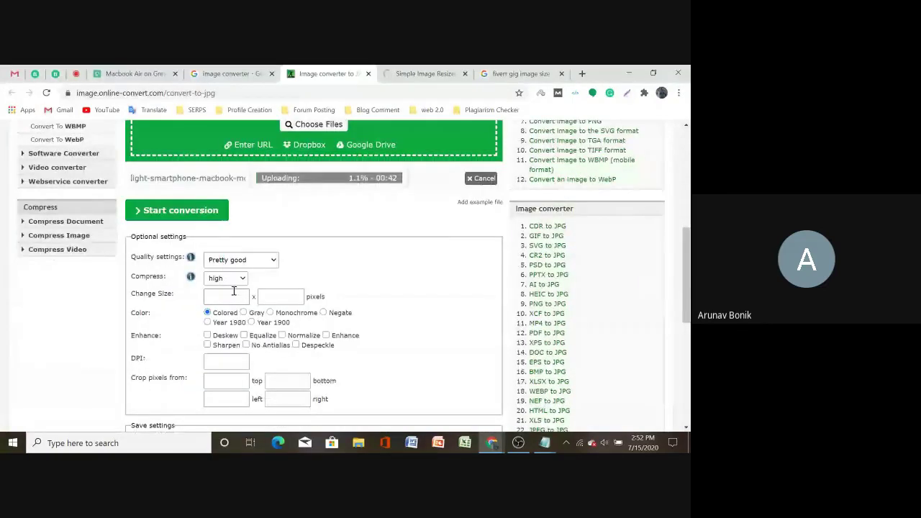
pyautogui.scroll(-1, 234, 291)
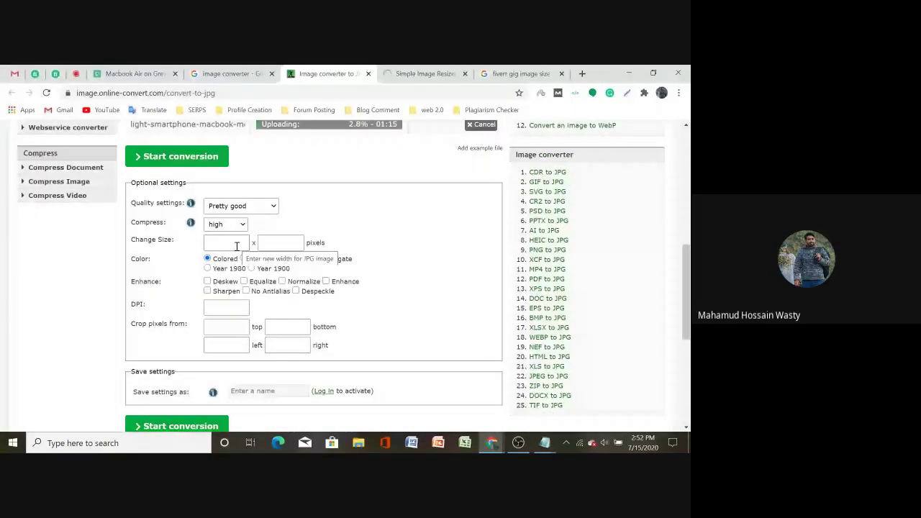
pyautogui.click(237, 246)
pyautogui.click(241, 267)
pyautogui.click(279, 244)
pyautogui.click(274, 261)
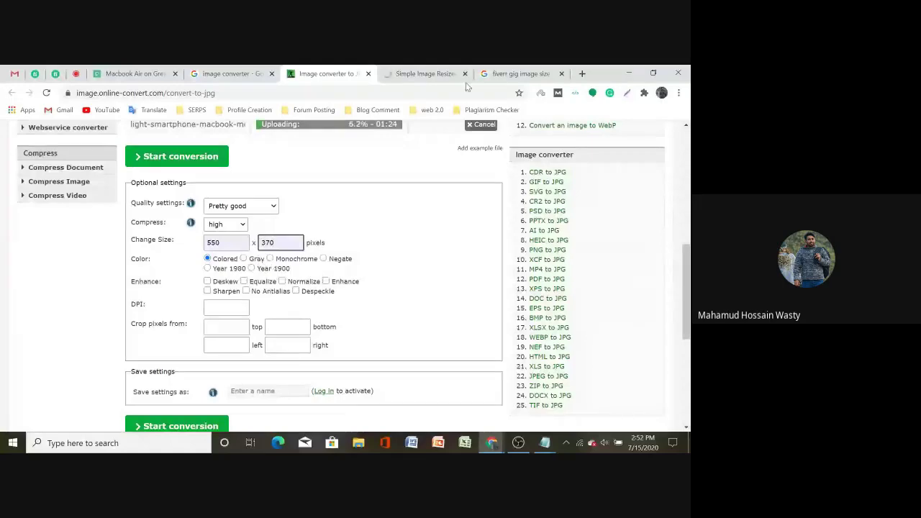
# Check the recommended Fiverr gig image dimensions in the search results and return to the JPG converter page
pyautogui.click(493, 72)
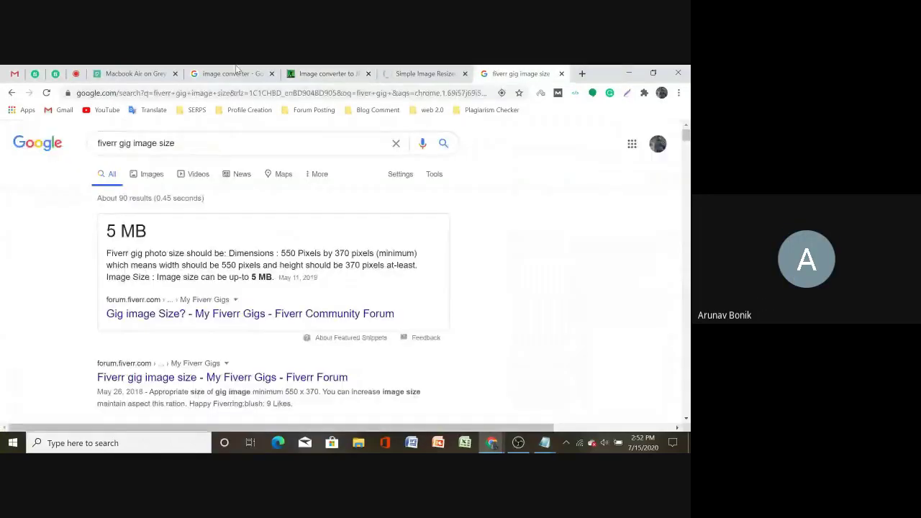
pyautogui.click(237, 72)
pyautogui.click(323, 70)
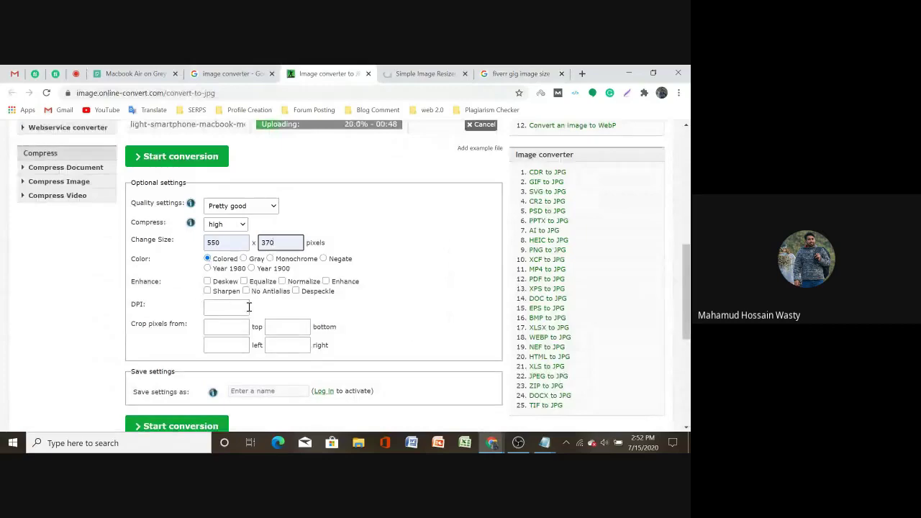
# Review the remaining optional settings and start the JPG conversion of the uploaded image
pyautogui.scroll(-1, 249, 306)
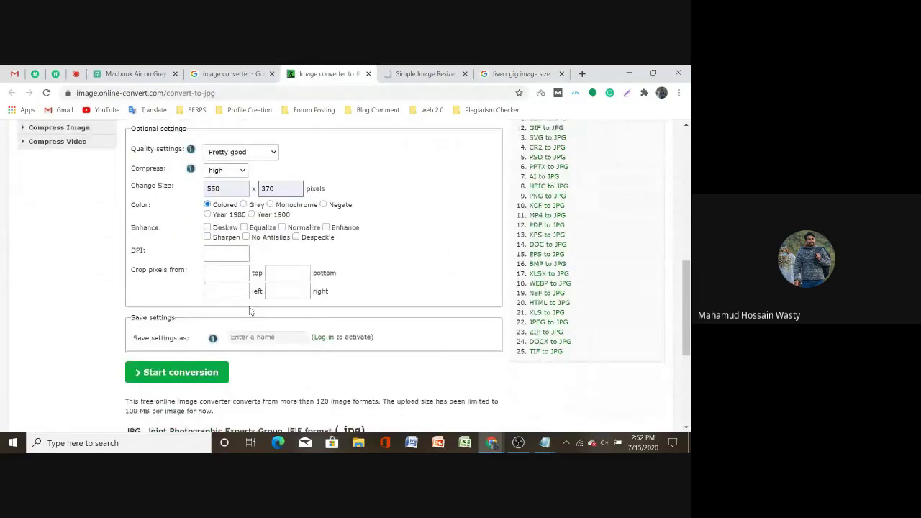
pyautogui.scroll(-1, 251, 311)
pyautogui.scroll(-1, 258, 318)
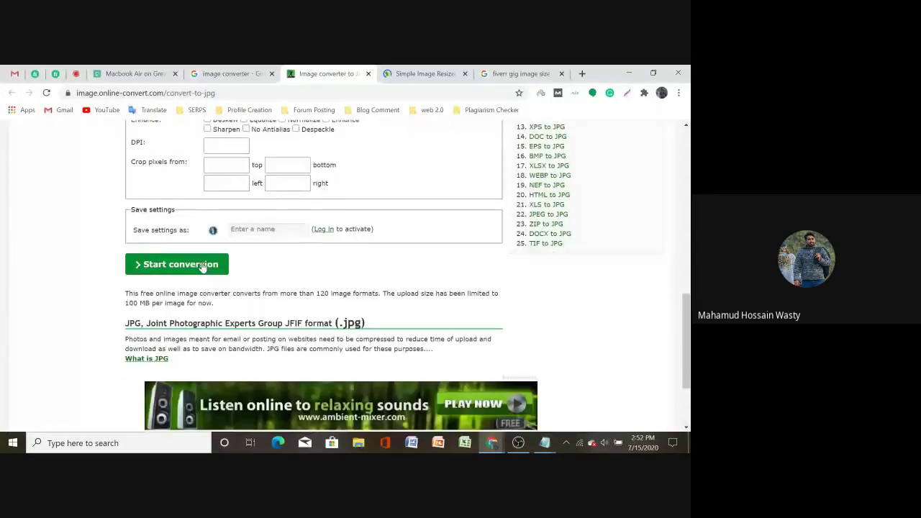
pyautogui.scroll(-2, 207, 273)
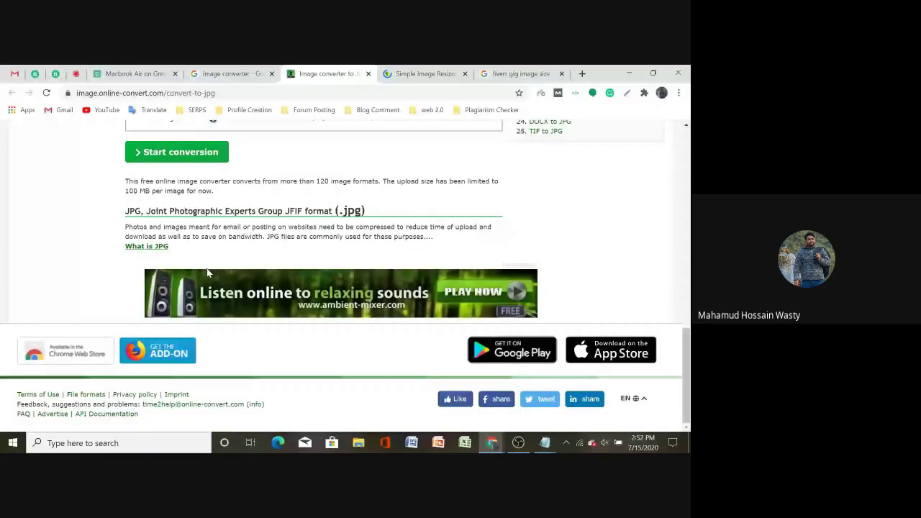
pyautogui.scroll(3, 208, 273)
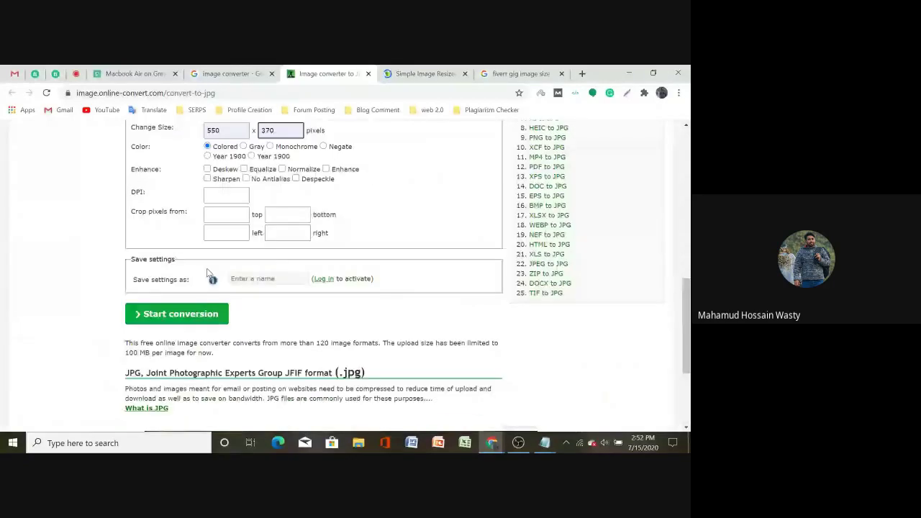
pyautogui.click(188, 316)
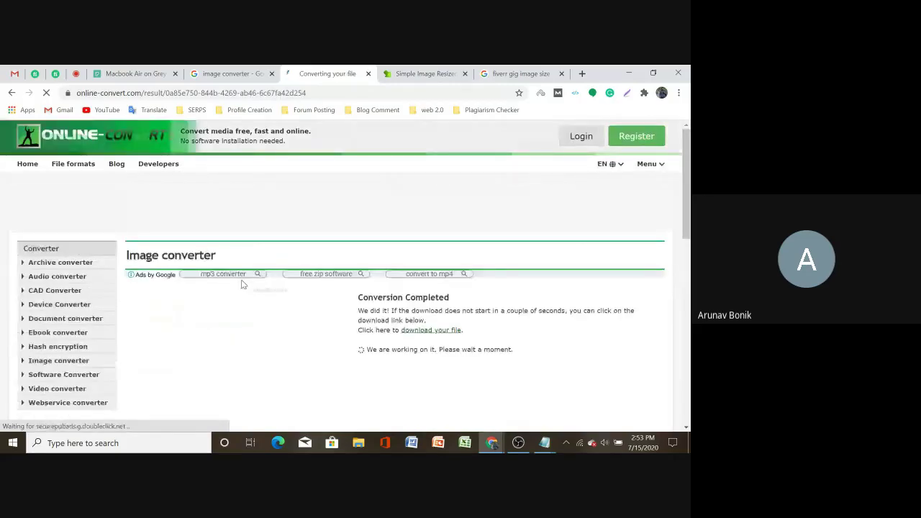
# Download the converted light-smartphone-macbook-mockup-67112.jpg file
pyautogui.scroll(-2, 242, 285)
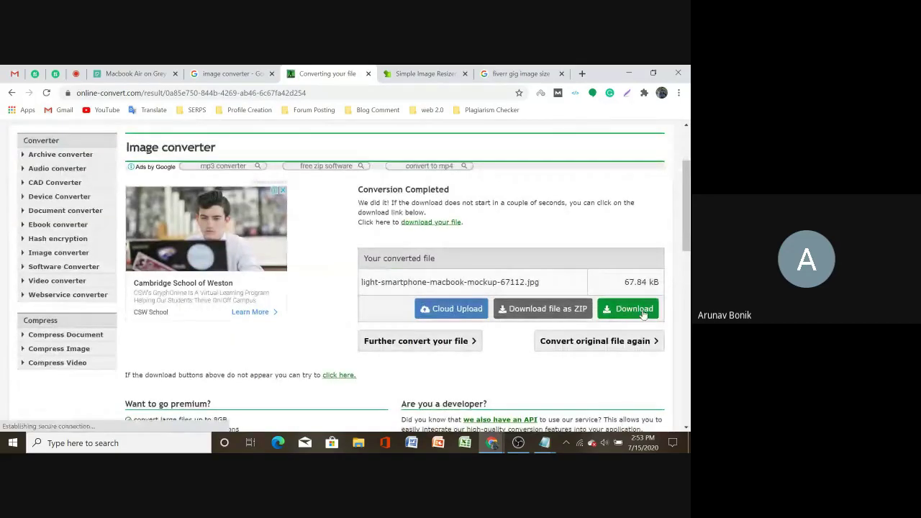
pyautogui.click(627, 310)
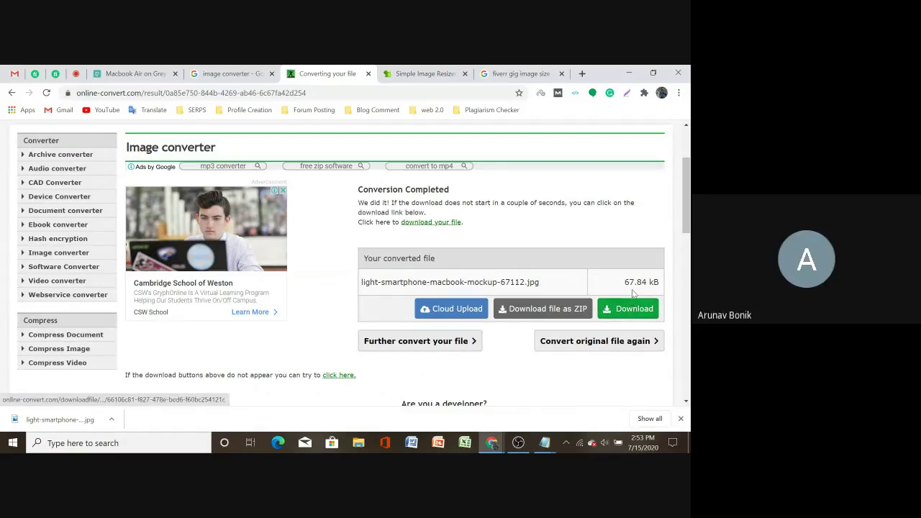
pyautogui.click(634, 317)
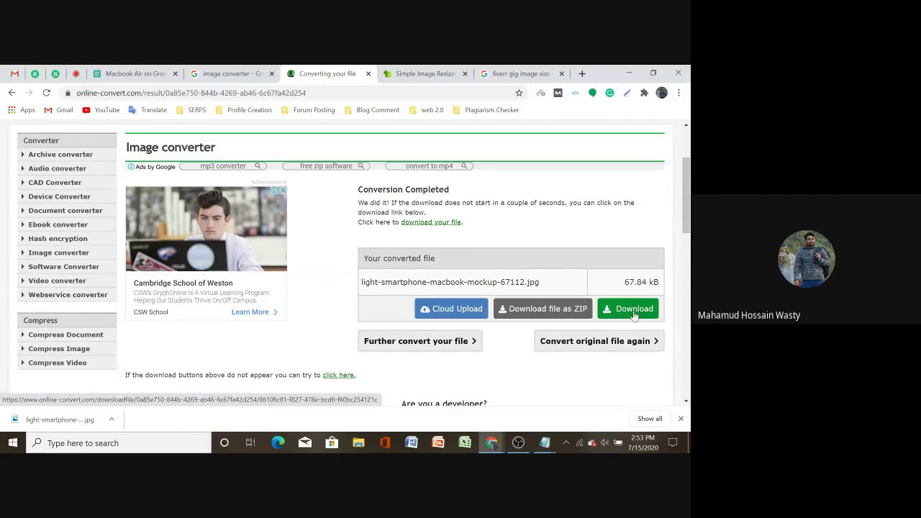
# Switch to the Downloads folder in File Explorer and check the file size of the original light-smartphone-macbook-mockup-67112 image
pyautogui.click(630, 73)
pyautogui.doubleClick(20, 90)
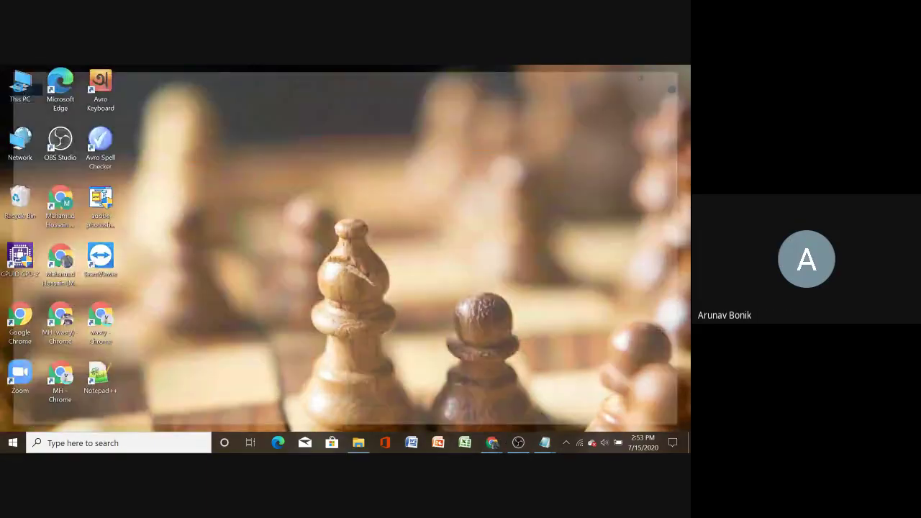
pyautogui.doubleClick(561, 142)
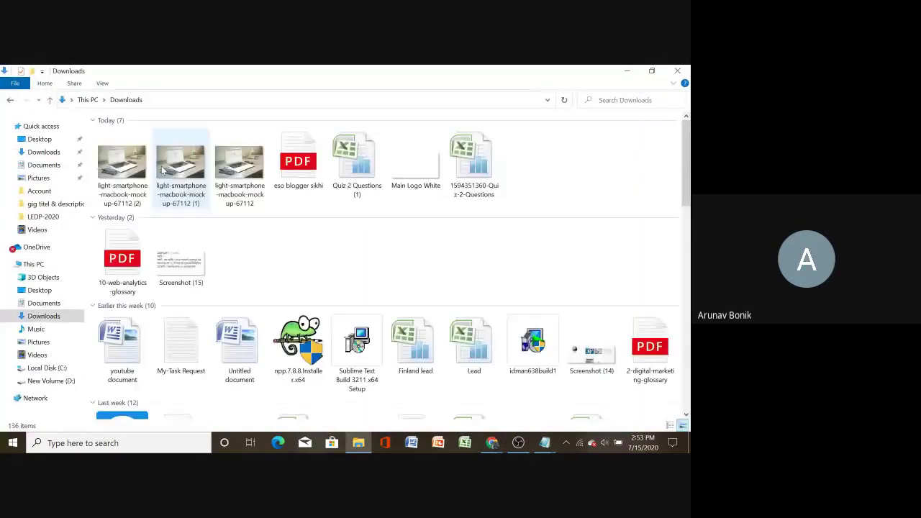
pyautogui.rightClick(249, 169)
pyautogui.click(283, 424)
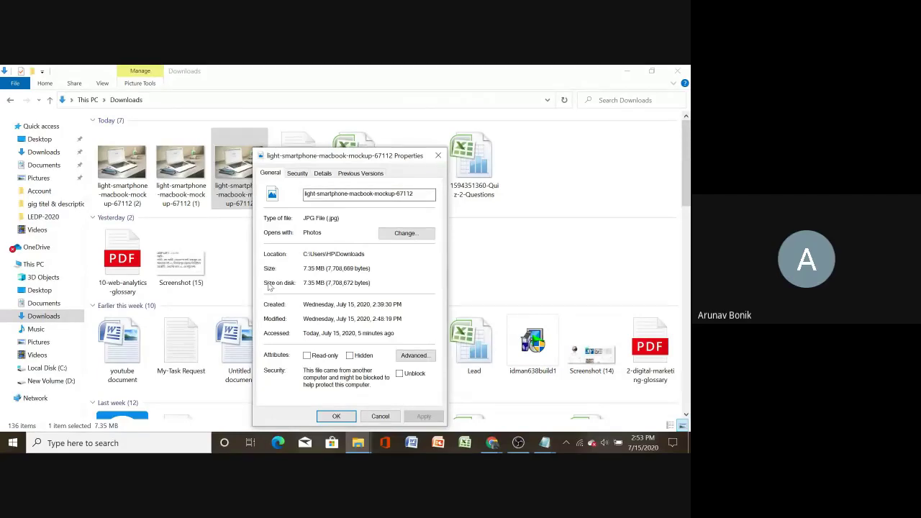
pyautogui.click(438, 156)
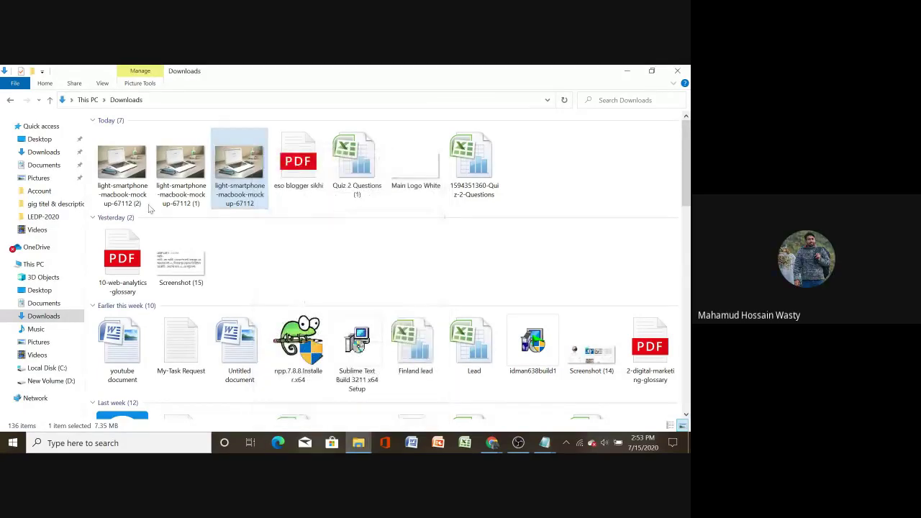
# Check the file size and pixel dimensions of light-smartphone-macbook-mockup-67112 (2) in its properties
pyautogui.rightClick(122, 194)
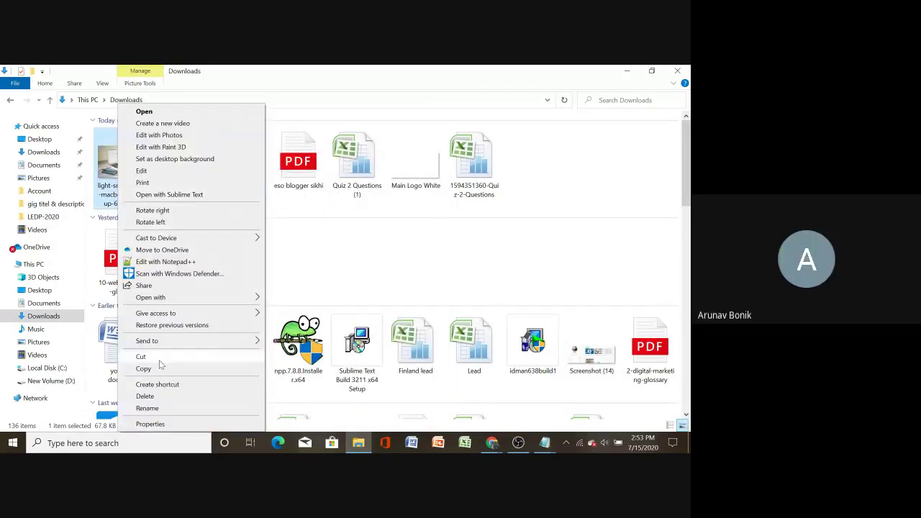
pyautogui.click(165, 424)
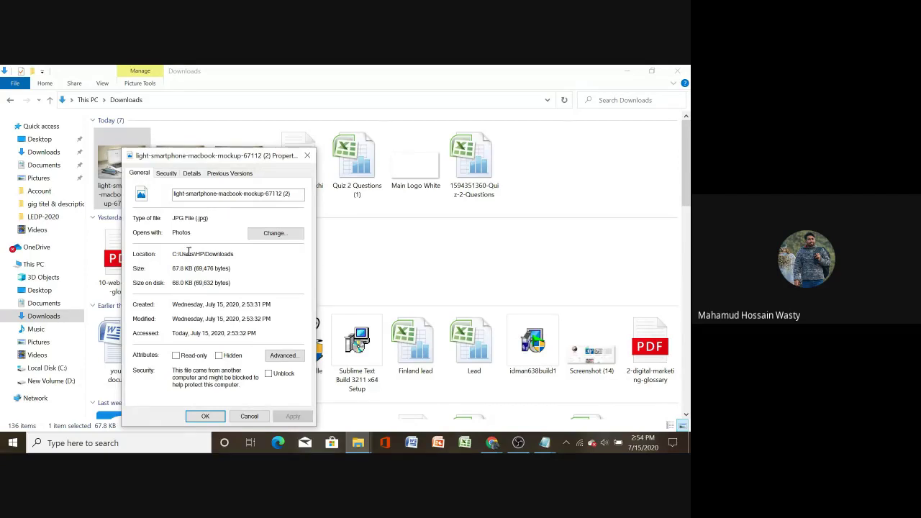
pyautogui.click(173, 177)
pyautogui.click(192, 175)
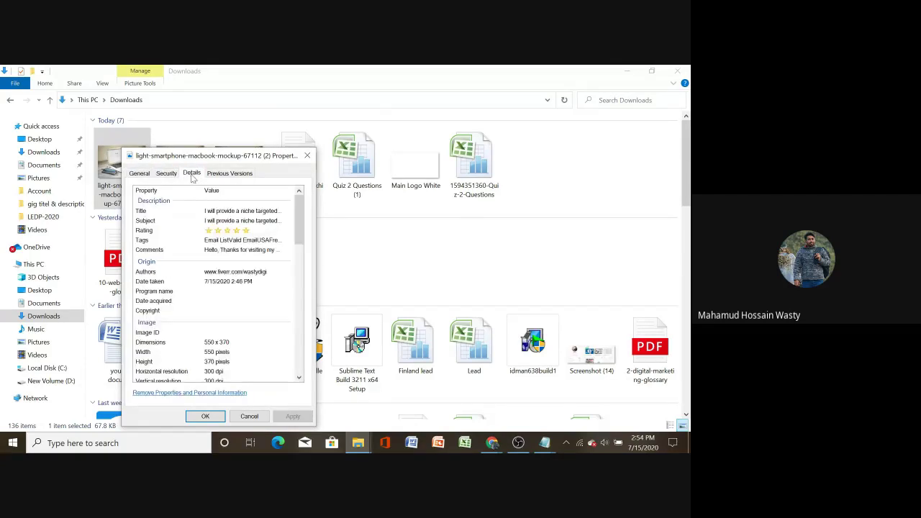
pyautogui.scroll(-5, 209, 237)
pyautogui.scroll(1, 213, 248)
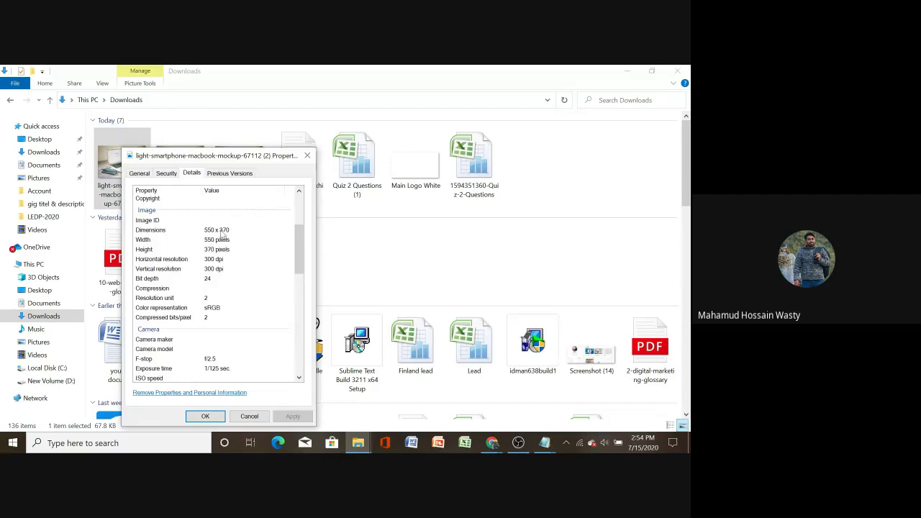
pyautogui.click(223, 231)
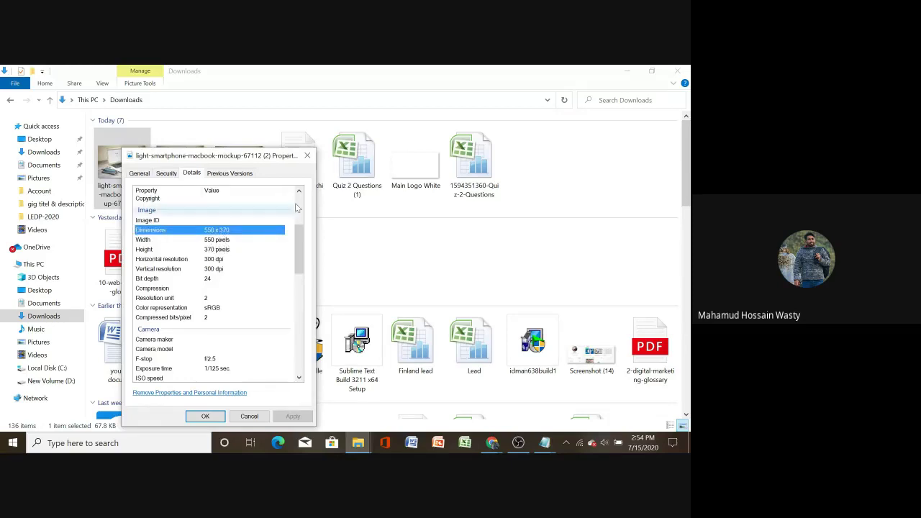
pyautogui.click(308, 157)
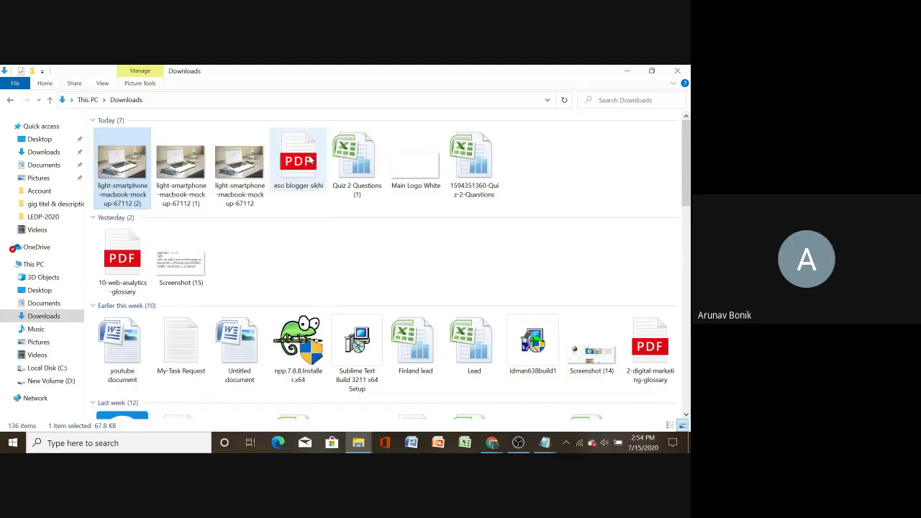
# Check the pixel dimensions of the original light-smartphone-macbook-mockup-67112 image for comparison, closing its properties and clearing the file selection
pyautogui.rightClick(250, 164)
pyautogui.click(285, 424)
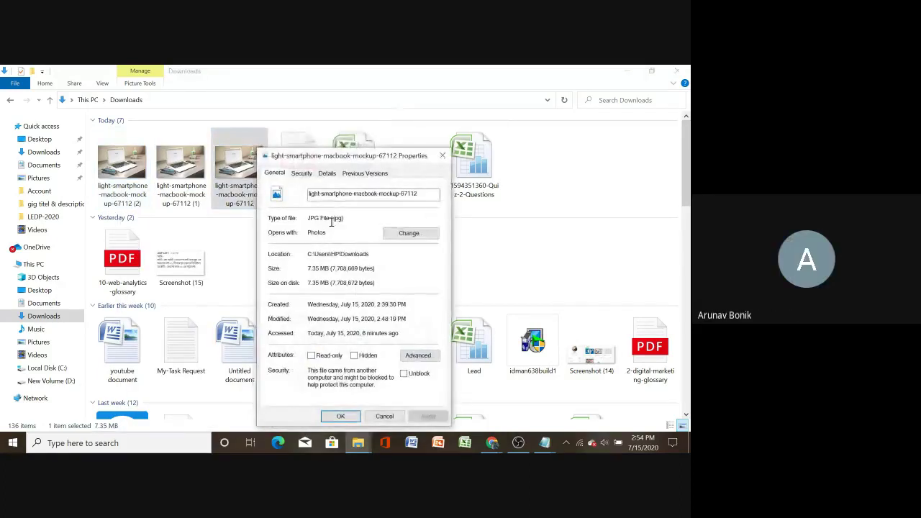
pyautogui.click(327, 174)
pyautogui.scroll(-1, 328, 304)
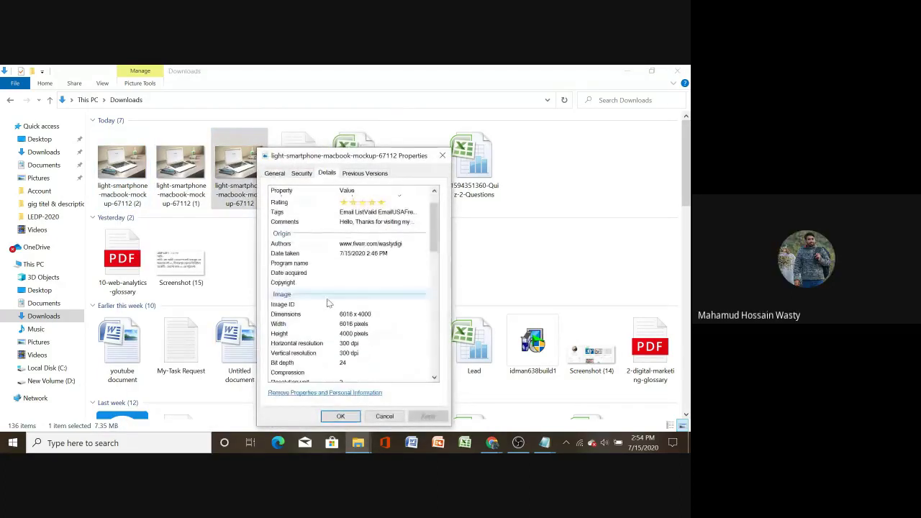
pyautogui.scroll(-1, 368, 317)
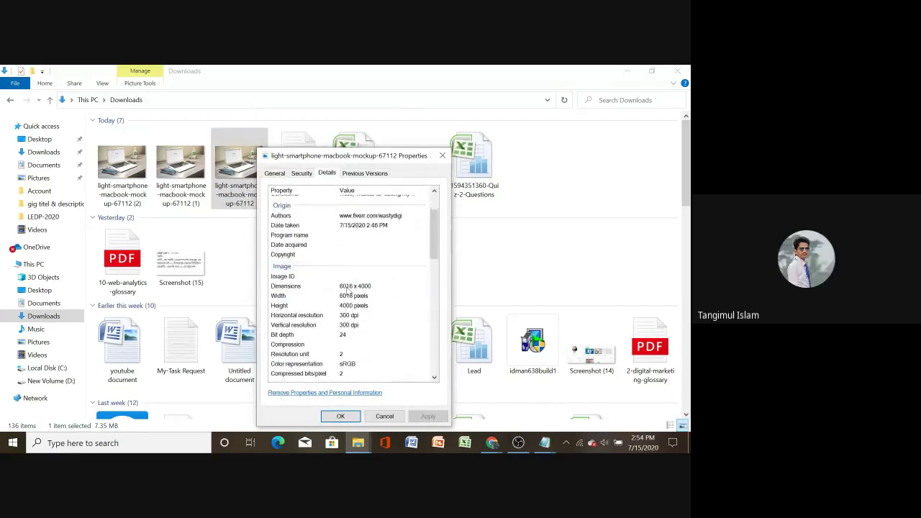
pyautogui.click(352, 287)
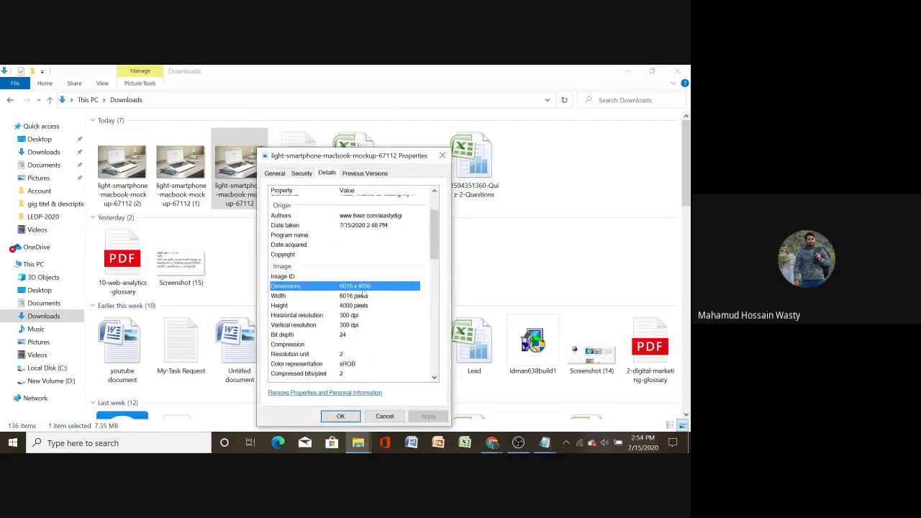
pyautogui.click(442, 155)
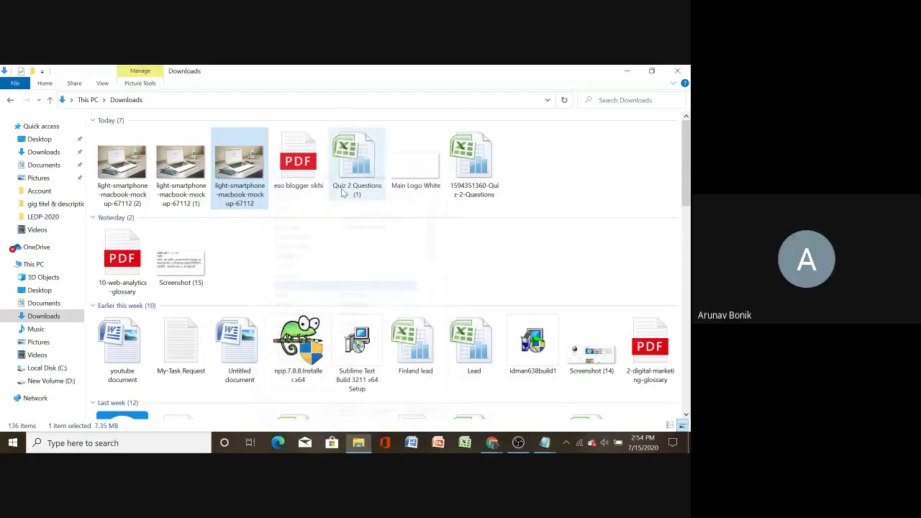
pyautogui.click(536, 177)
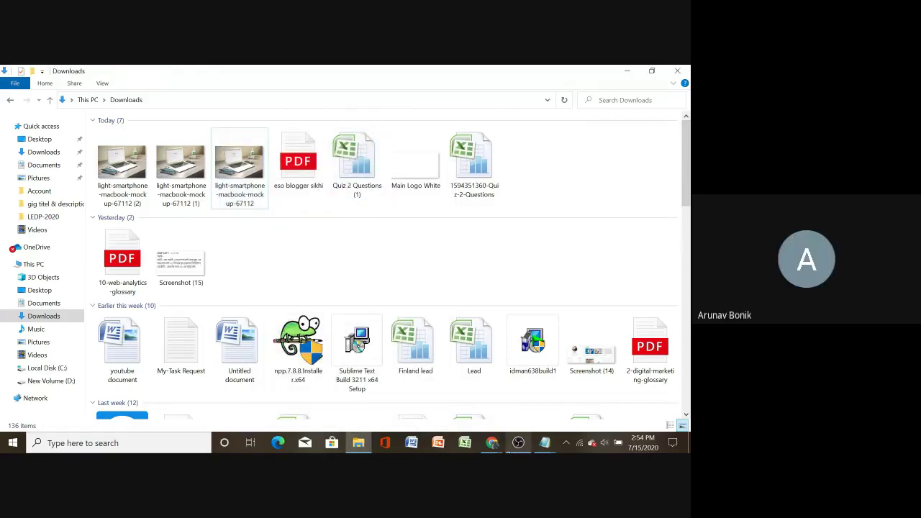
# Return to Chrome and close the converter, resizer, Google search and Pexels pages along with the downloads bar
pyautogui.moveTo(492, 442)
pyautogui.click(423, 387)
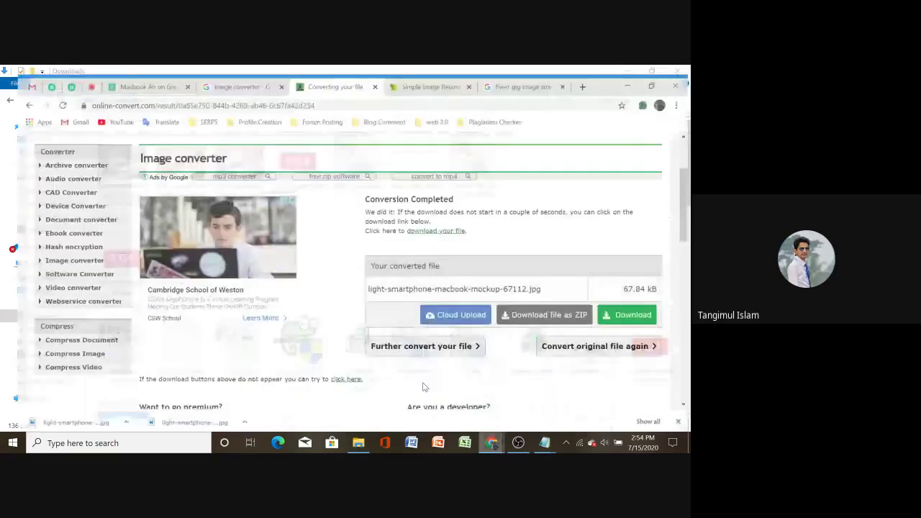
pyautogui.click(368, 74)
pyautogui.click(368, 75)
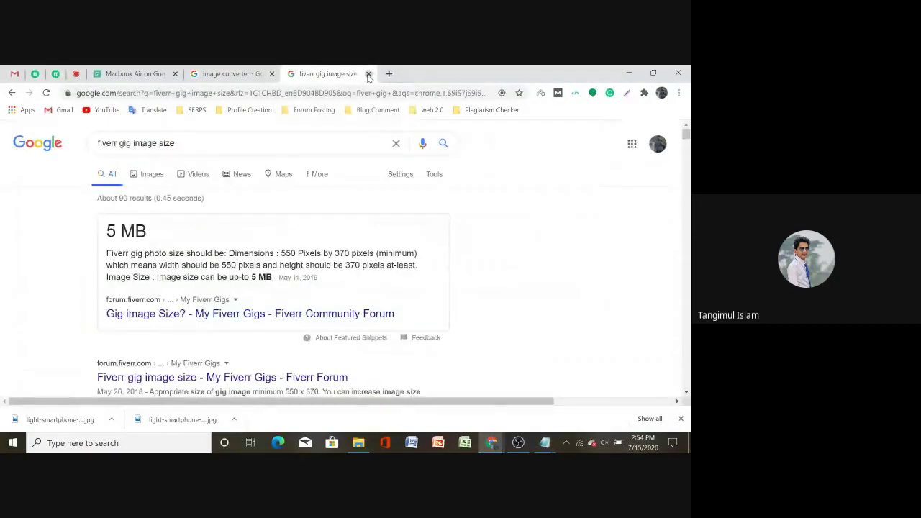
pyautogui.click(367, 74)
pyautogui.click(336, 74)
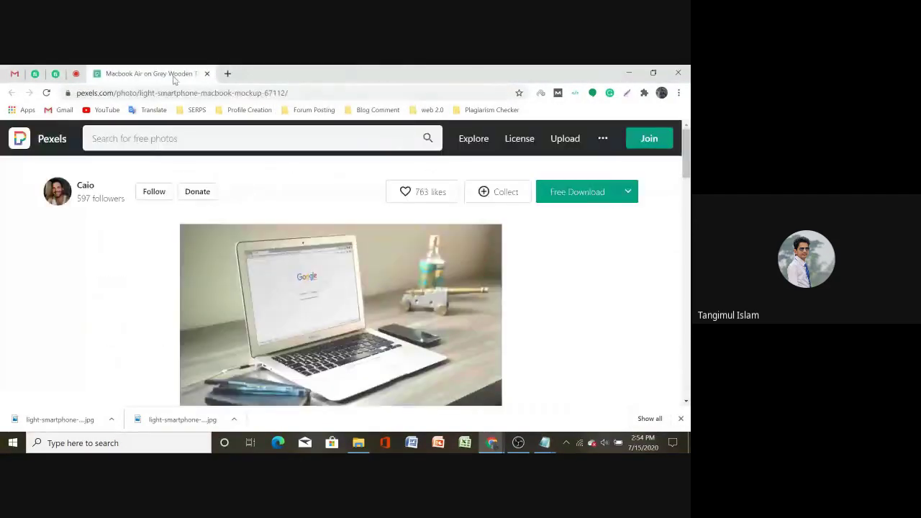
pyautogui.click(207, 74)
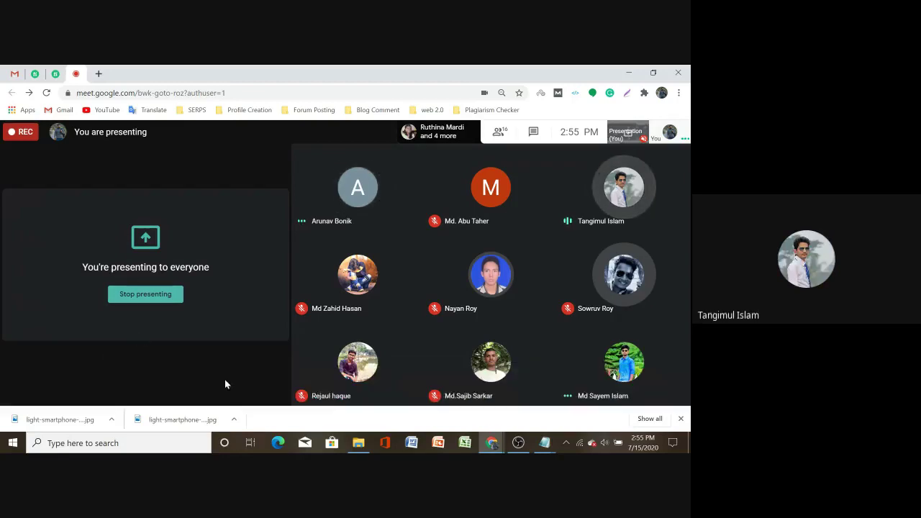
pyautogui.click(681, 419)
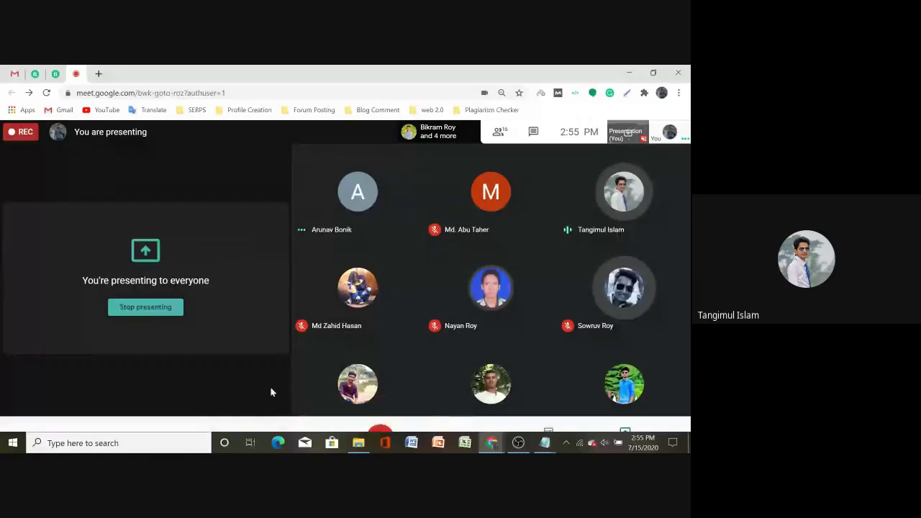
# Mute the microphone in the Google Meet call and unmute it again
pyautogui.click(296, 414)
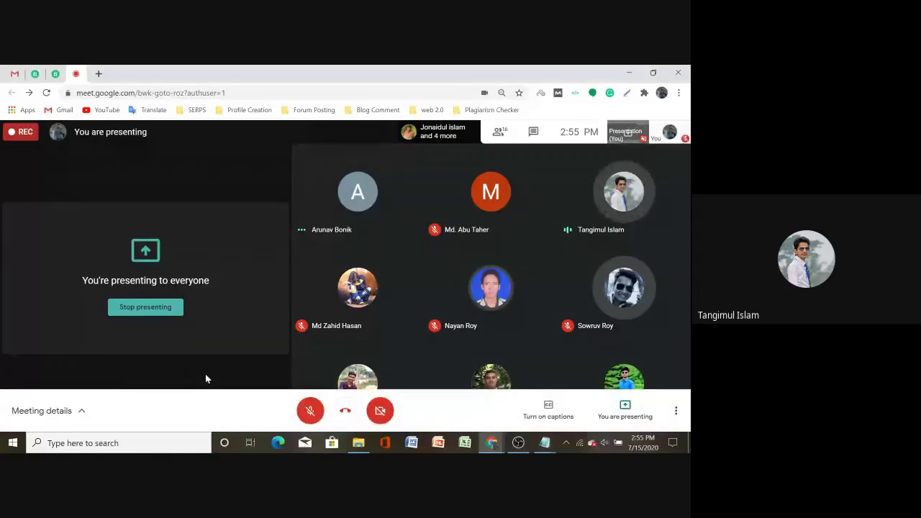
pyautogui.click(311, 413)
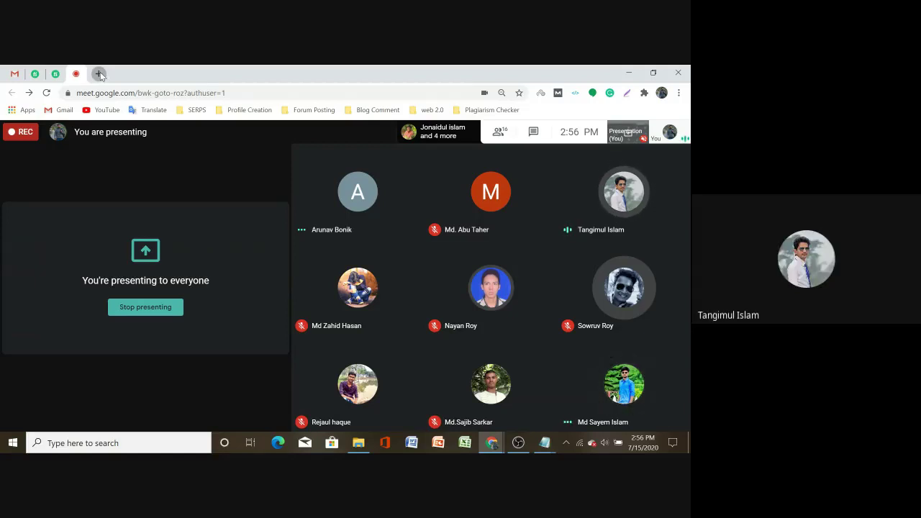
# Search Google for "image converter" again and open the "Image converter to JPG" result in a separate tab
pyautogui.click(100, 74)
pyautogui.click(117, 95)
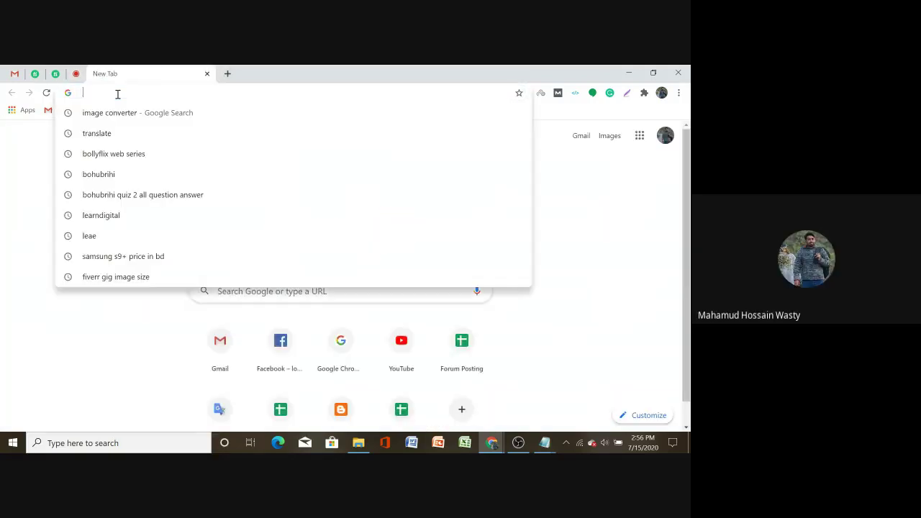
pyautogui.click(127, 112)
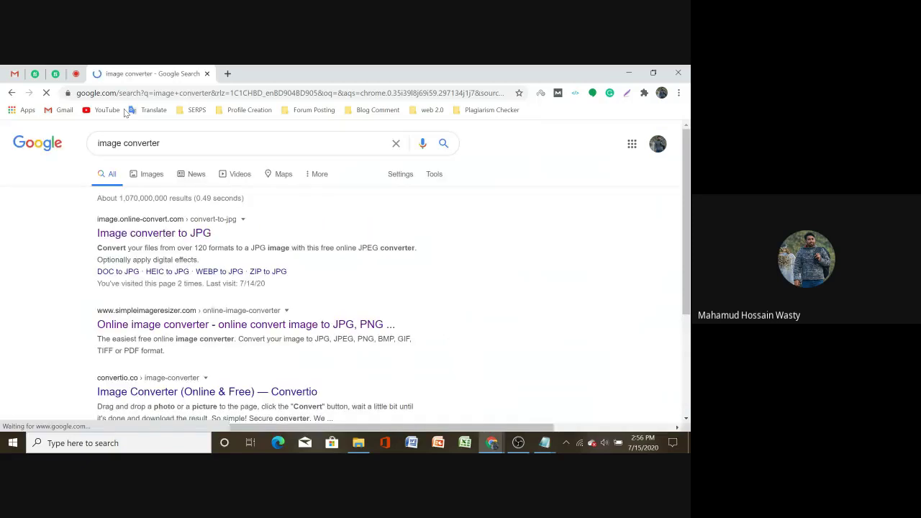
pyautogui.middleClick(147, 235)
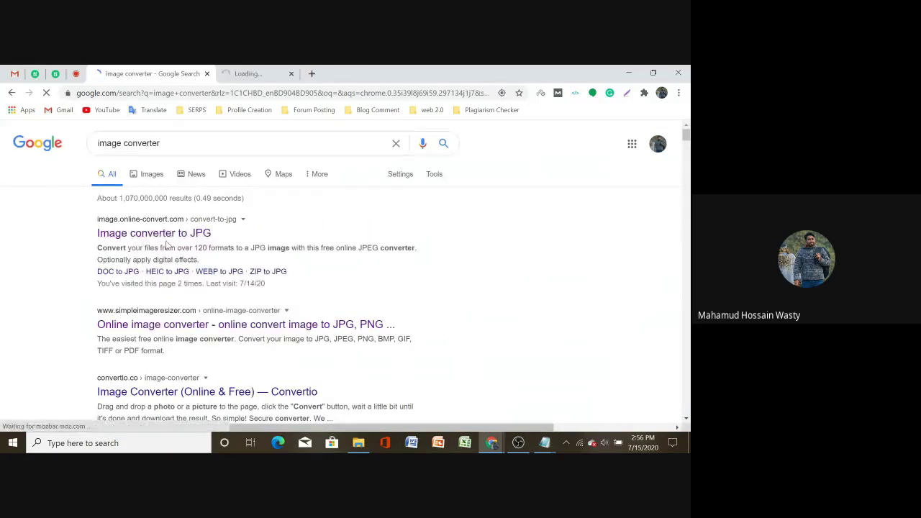
pyautogui.click(263, 73)
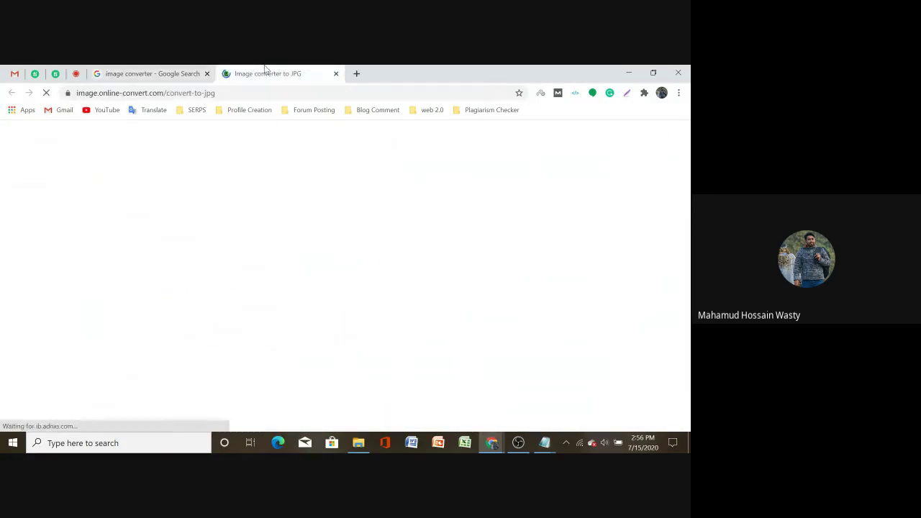
# Set the converter's output size to 550 x 370 pixels for the JPG conversion
pyautogui.scroll(-7, 264, 283)
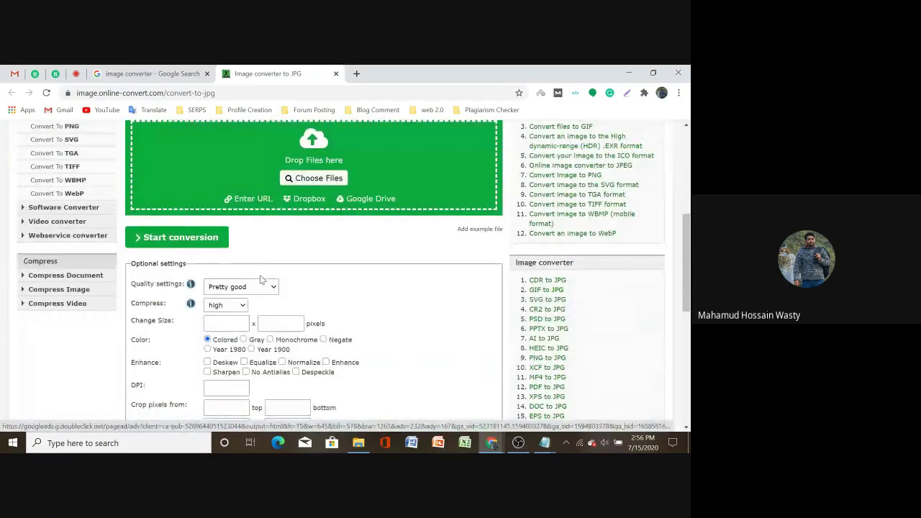
pyautogui.scroll(-1, 263, 282)
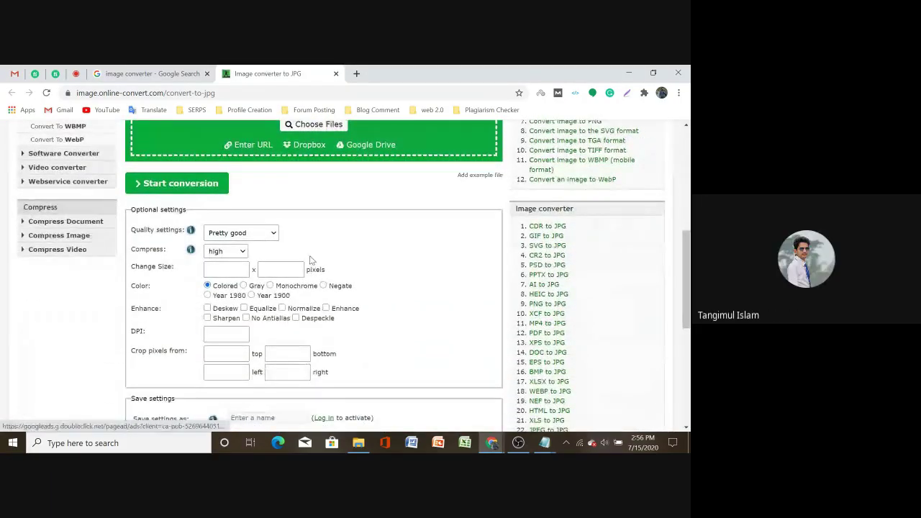
pyautogui.click(227, 270)
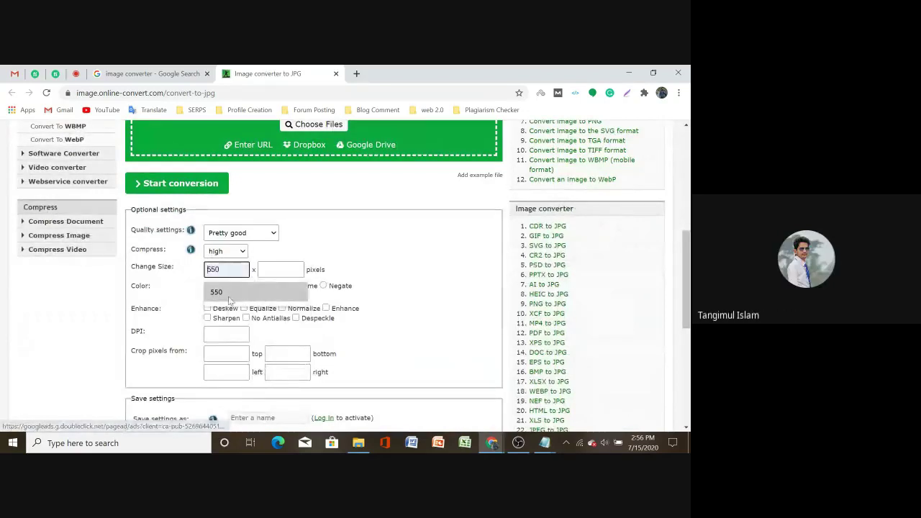
pyautogui.click(229, 294)
pyautogui.click(268, 272)
pyautogui.click(278, 292)
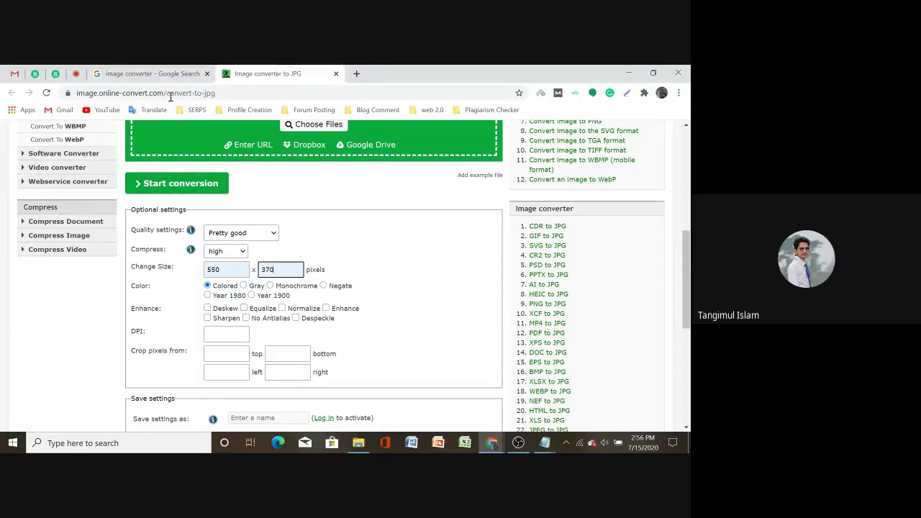
# Close the JPG converter and image converter search pages and minimize Chrome to get back to the Downloads folder
pyautogui.click(208, 74)
pyautogui.click(207, 74)
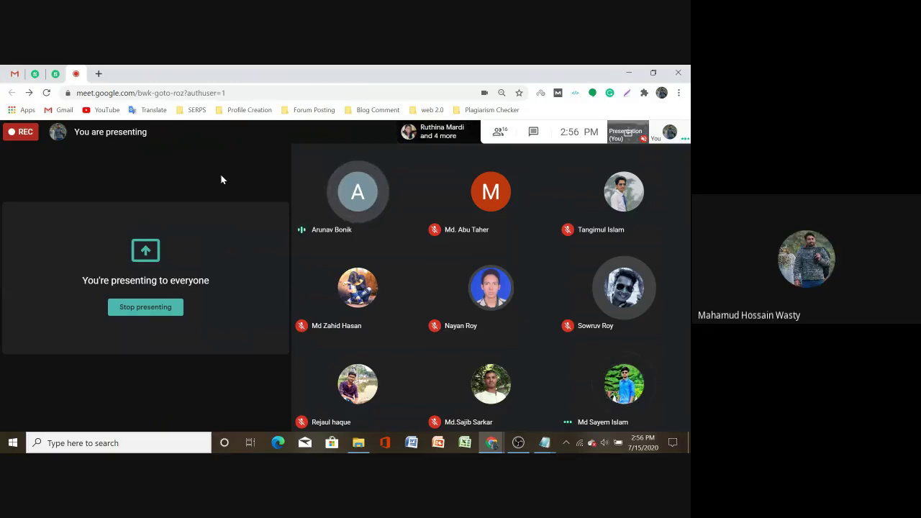
pyautogui.moveTo(387, 268)
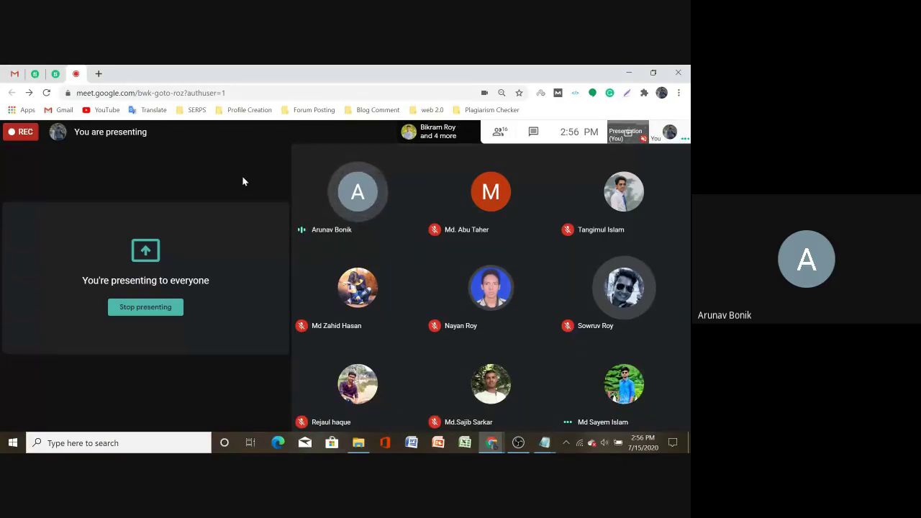
pyautogui.click(629, 72)
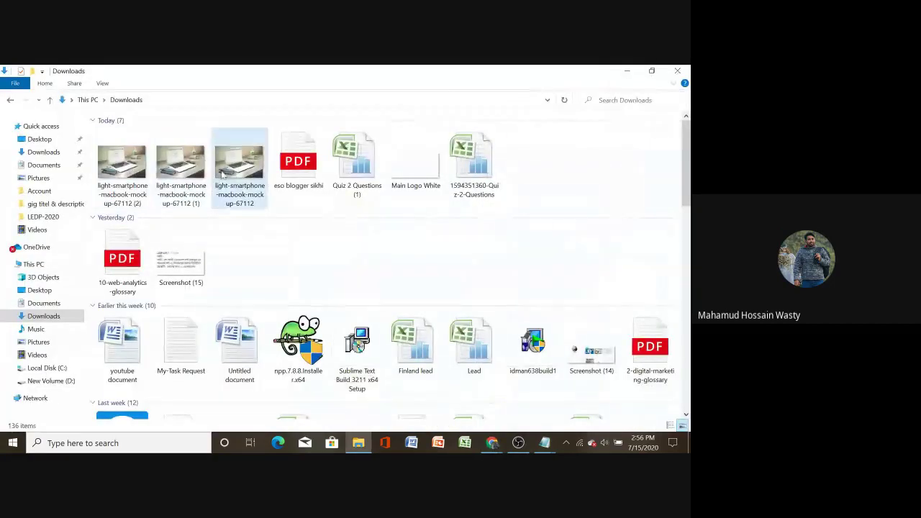
# Preview the converted image light-smartphone-macbook-mockup-67112 (2) and close the preview
pyautogui.click(119, 166)
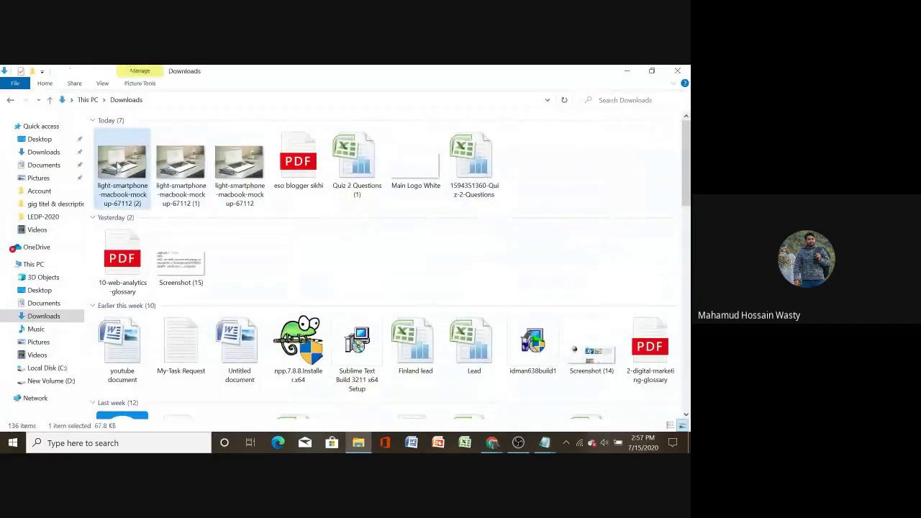
pyautogui.doubleClick(128, 170)
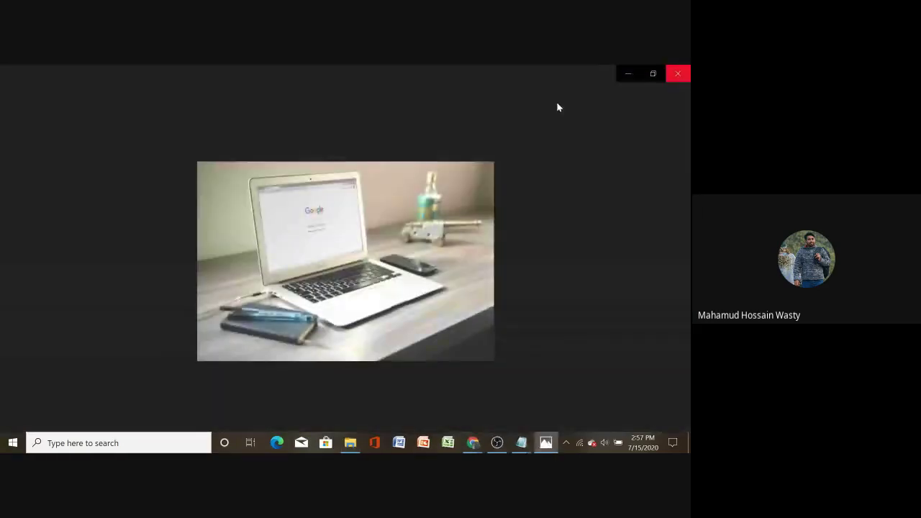
pyautogui.click(678, 73)
# Check the detailed metadata and dimensions of light-smartphone-macbook-mockup-67112 (2), close its properties, and return to the Google Meet call in Chrome
pyautogui.rightClick(134, 166)
pyautogui.click(176, 422)
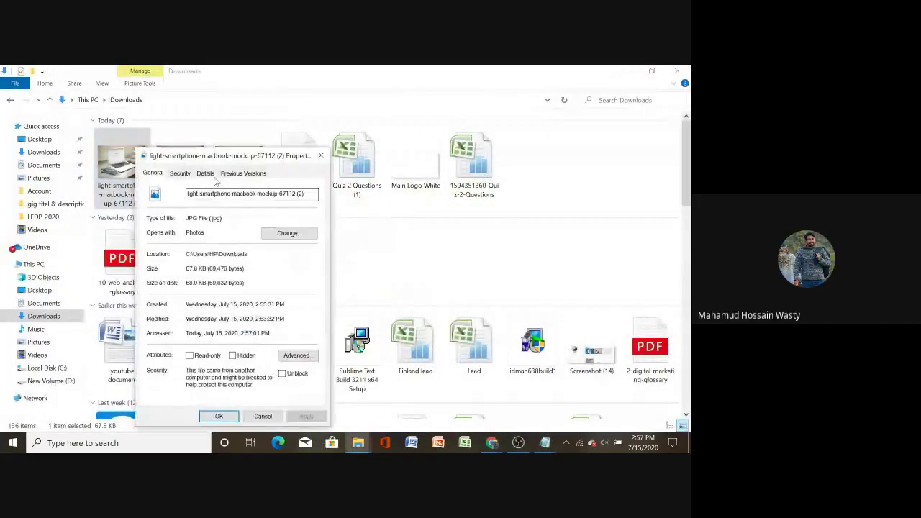
pyautogui.click(206, 174)
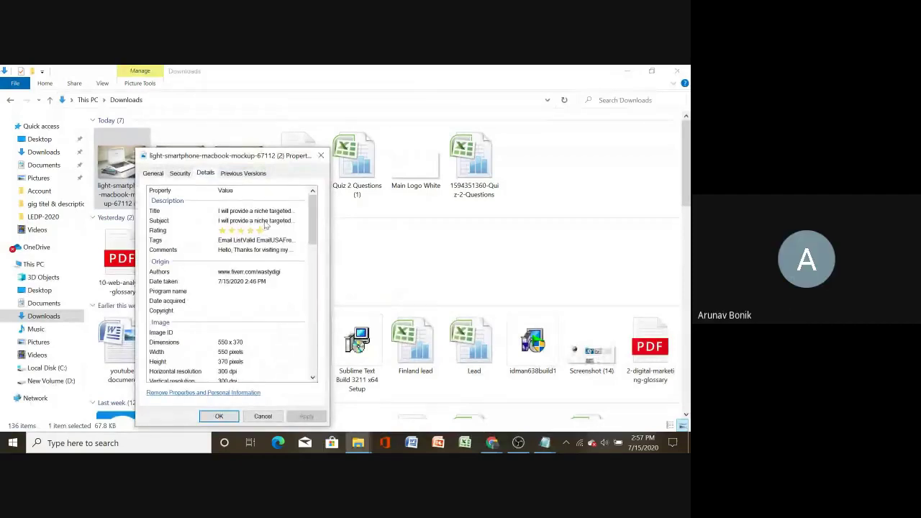
pyautogui.scroll(-1, 254, 257)
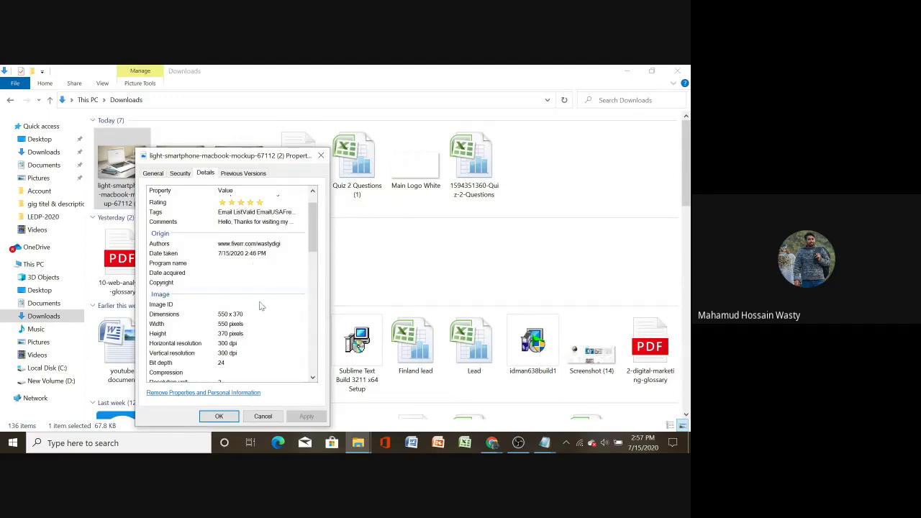
pyautogui.scroll(-1, 241, 353)
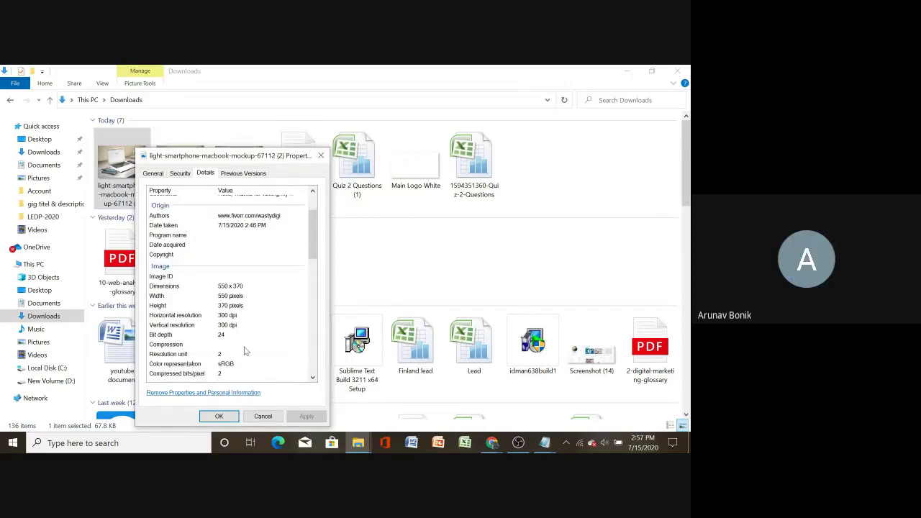
pyautogui.click(232, 420)
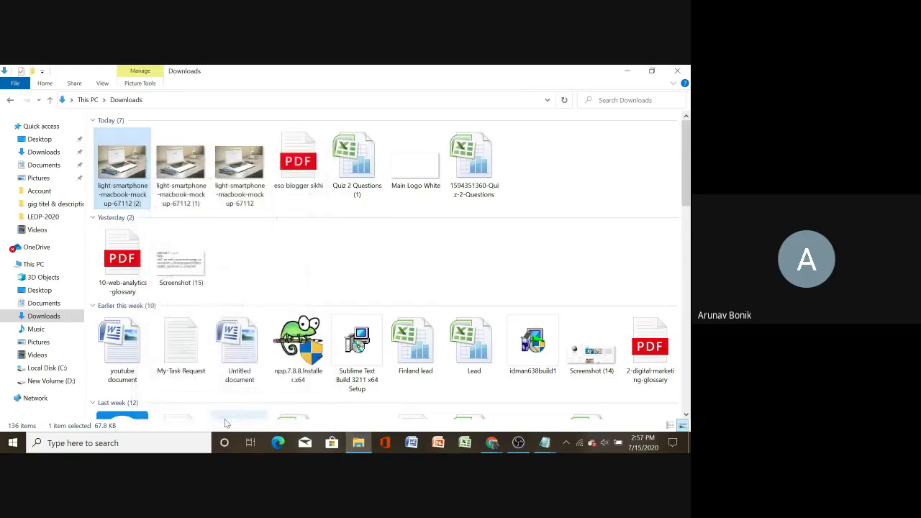
pyautogui.click(491, 444)
pyautogui.click(431, 396)
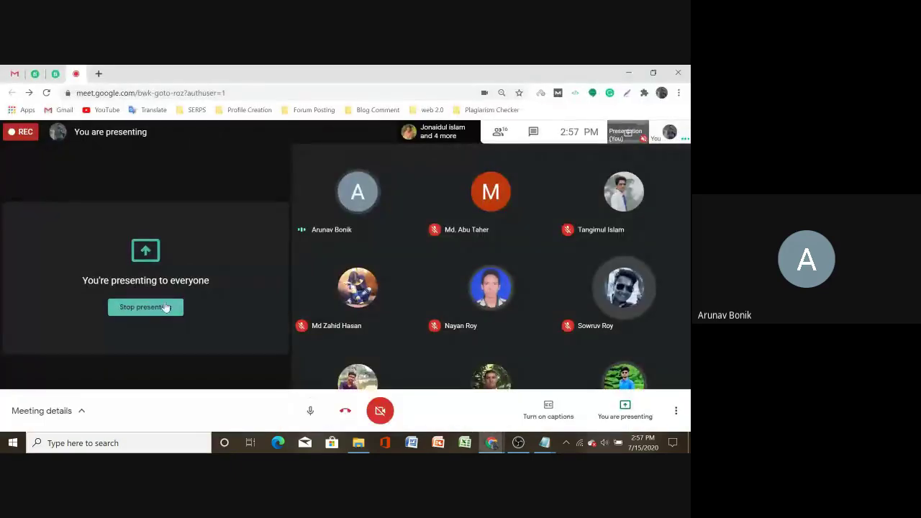
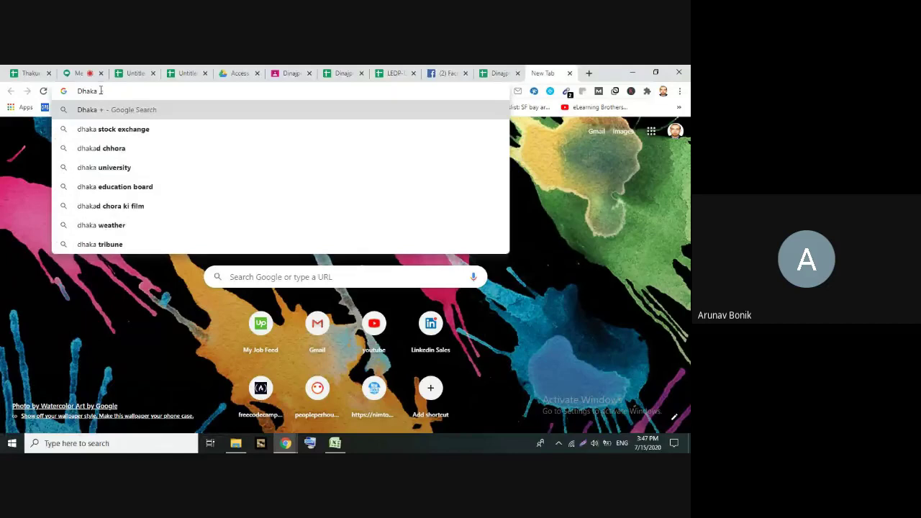
# Extend the Dhaka search query with the quoted keywords "Doctors", "Businessmen" and "Engnieer", each preceded by a plus sign
pyautogui.write('""')
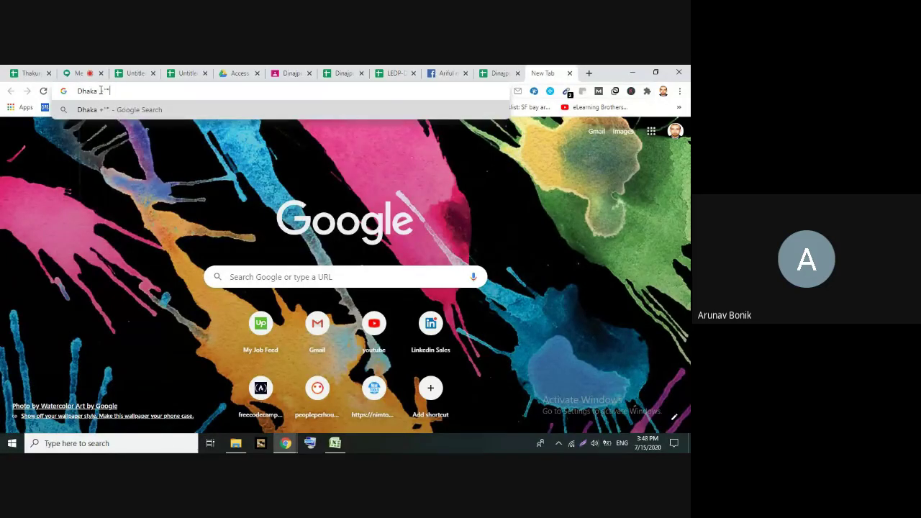
pyautogui.press('Left')
pyautogui.write('Doctors')
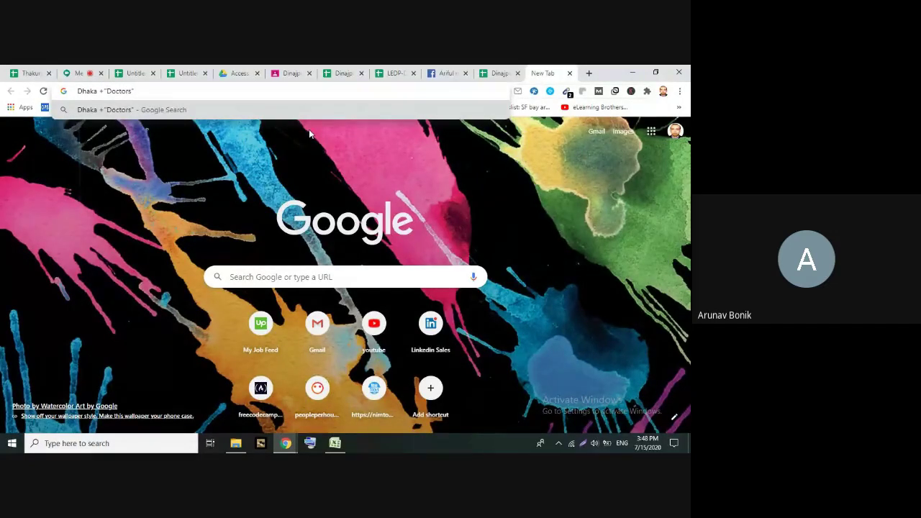
pyautogui.write('+"')
pyautogui.write('"')
pyautogui.write('Businessmen')
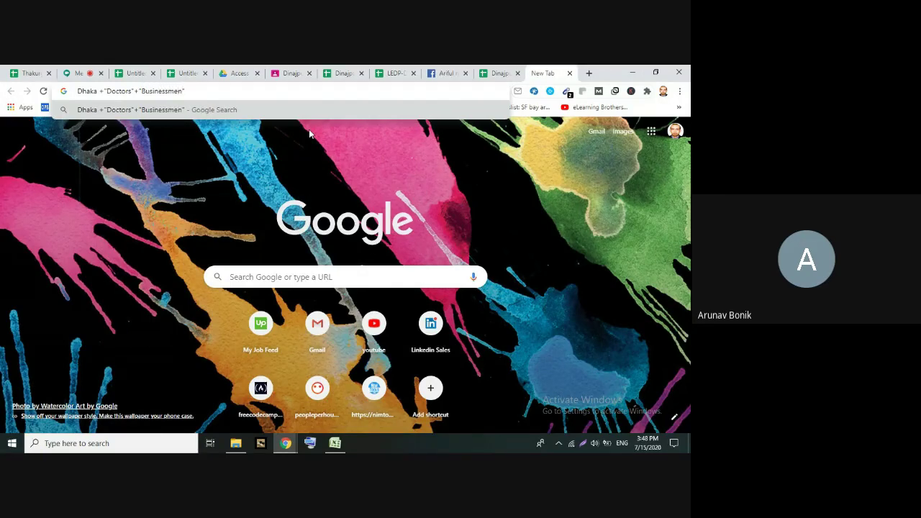
pyautogui.write('+"')
pyautogui.write('"')
pyautogui.write('Engnieer')
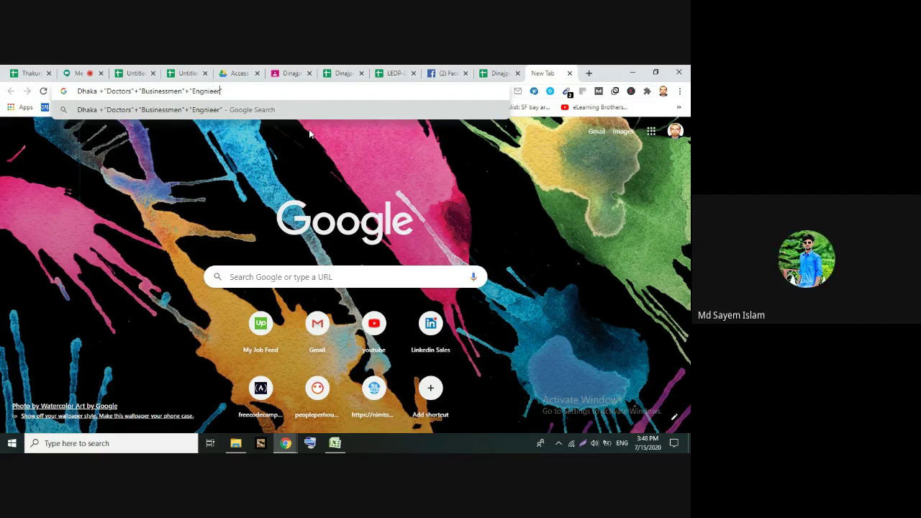
pyautogui.write('=')
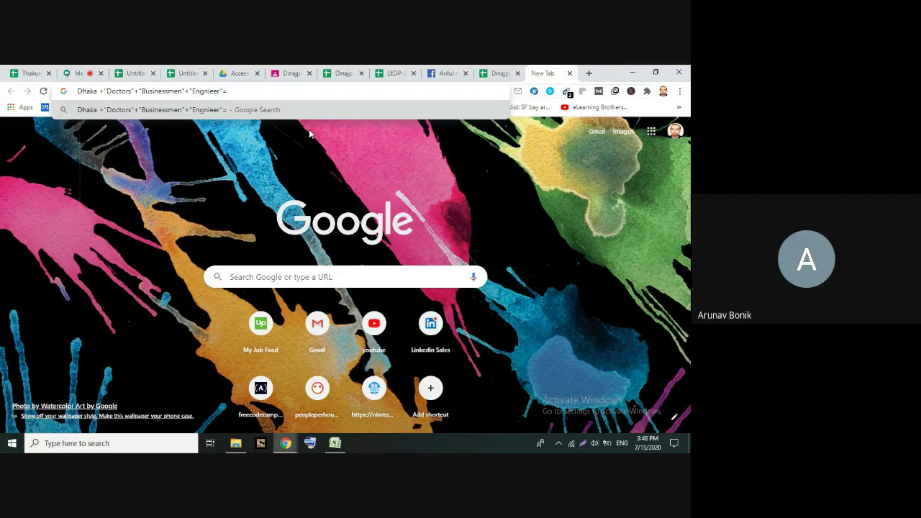
pyautogui.press('BackSpace')
pyautogui.write('+"Engnieer"+"@gmail.com')
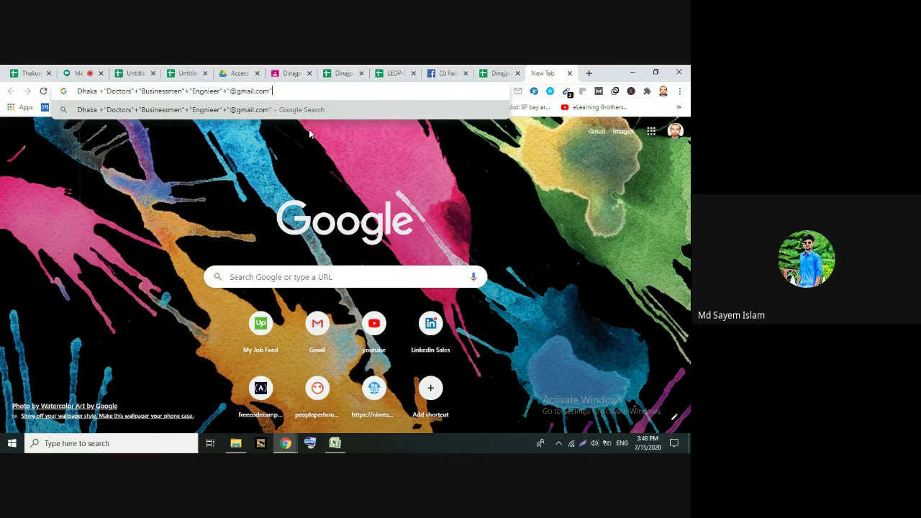
pyautogui.write('""')
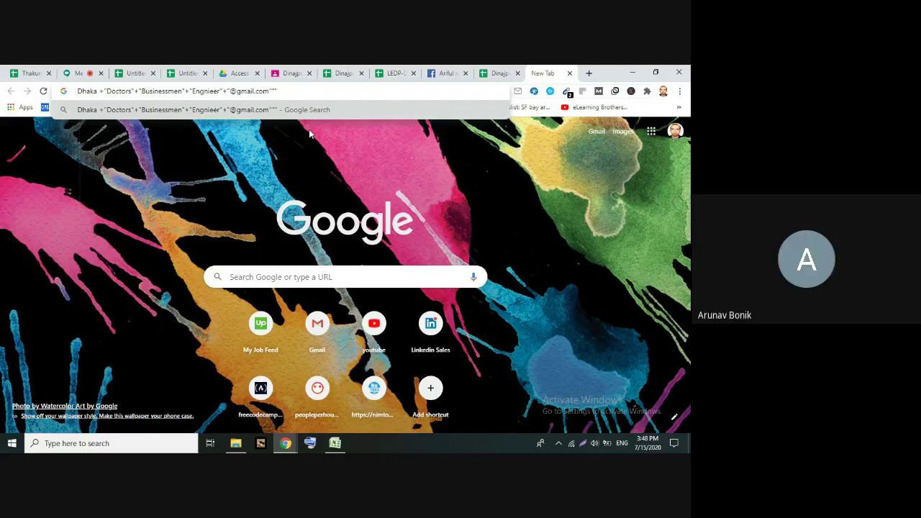
pyautogui.write('@yahoo.com"')
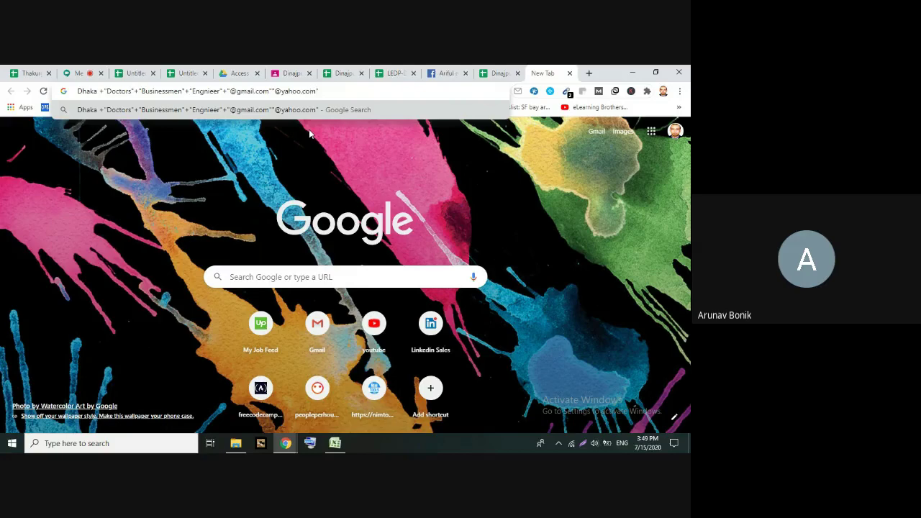
pyautogui.press('Return')
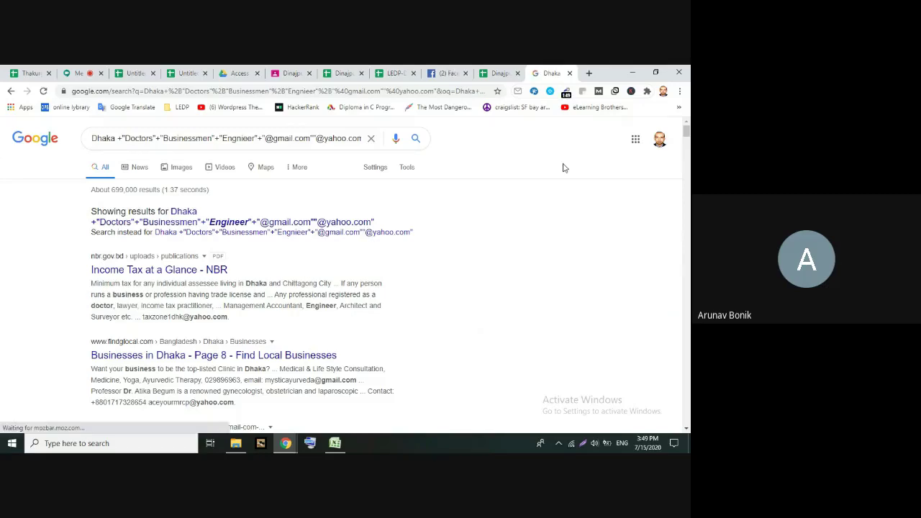
# Look through the search results for listings containing Gmail and Yahoo e-mail addresses
pyautogui.scroll(-4, 434, 252)
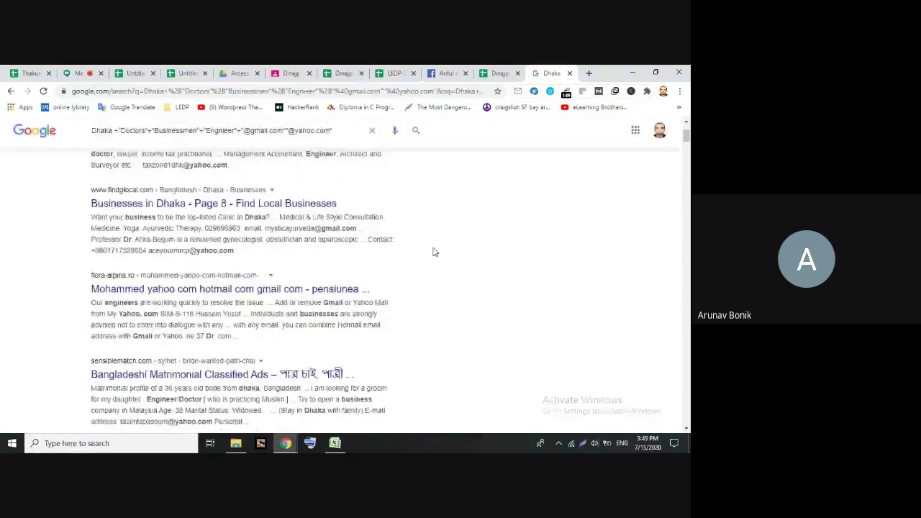
pyautogui.scroll(-3, 248, 246)
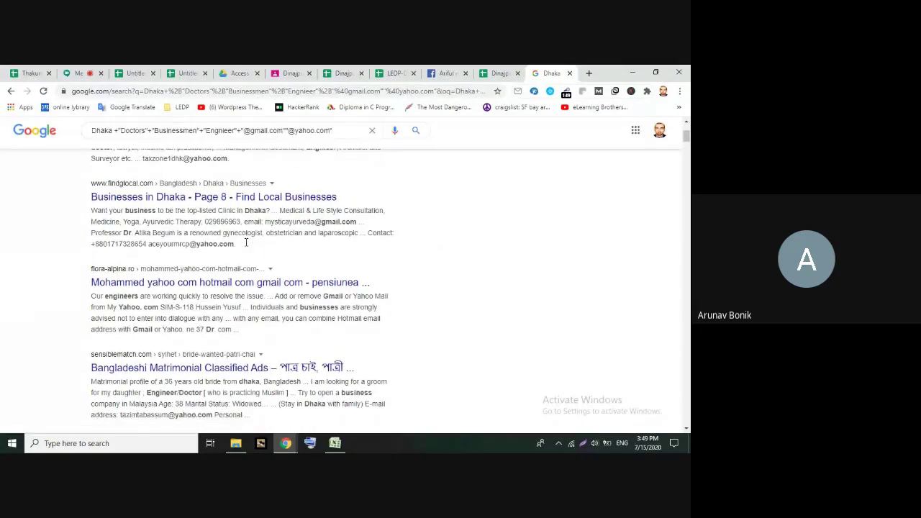
pyautogui.scroll(-3, 465, 252)
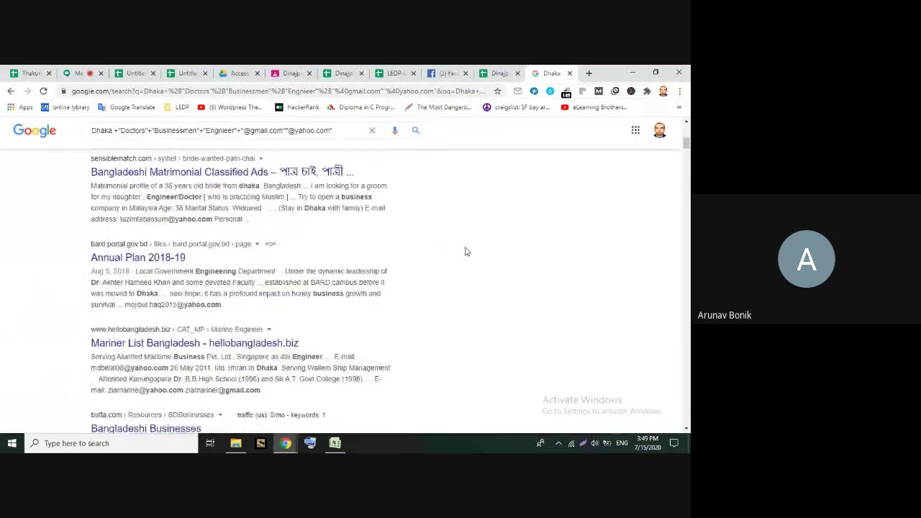
pyautogui.scroll(-3, 466, 252)
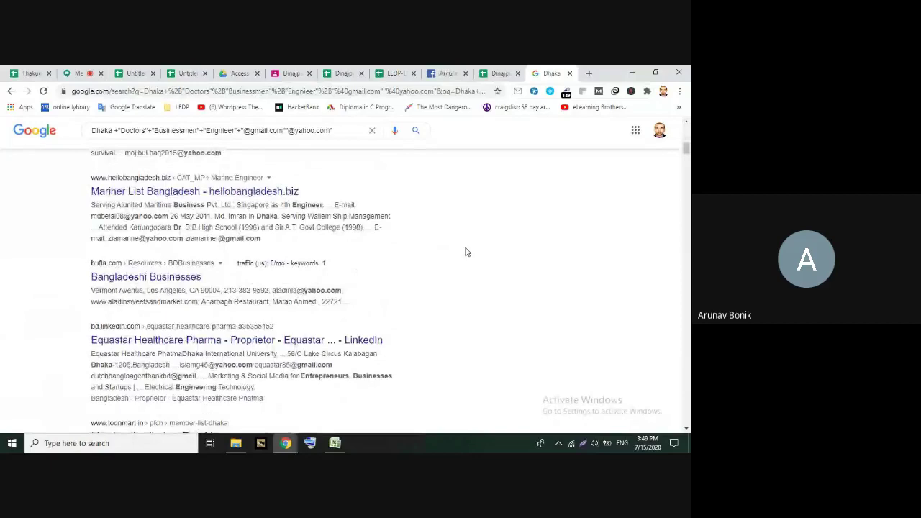
pyautogui.scroll(-3, 465, 252)
pyautogui.scroll(-3, 465, 252)
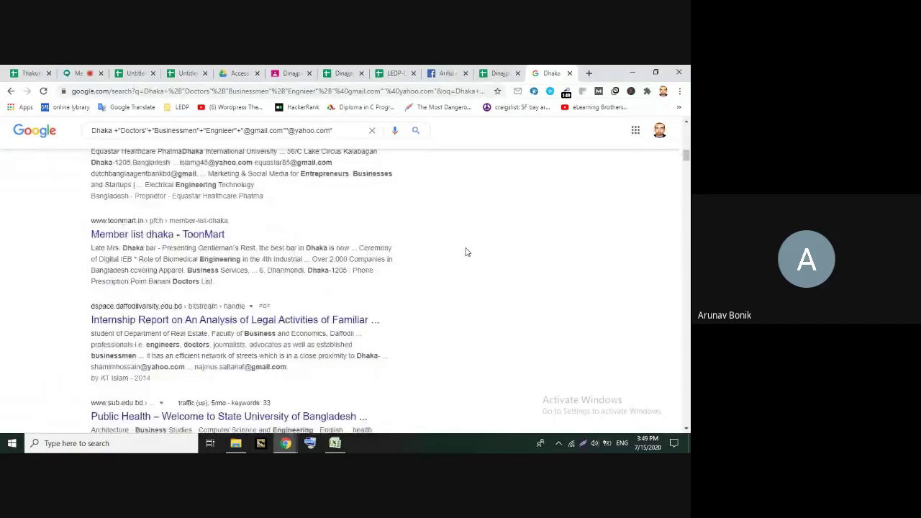
pyautogui.scroll(-7, 466, 251)
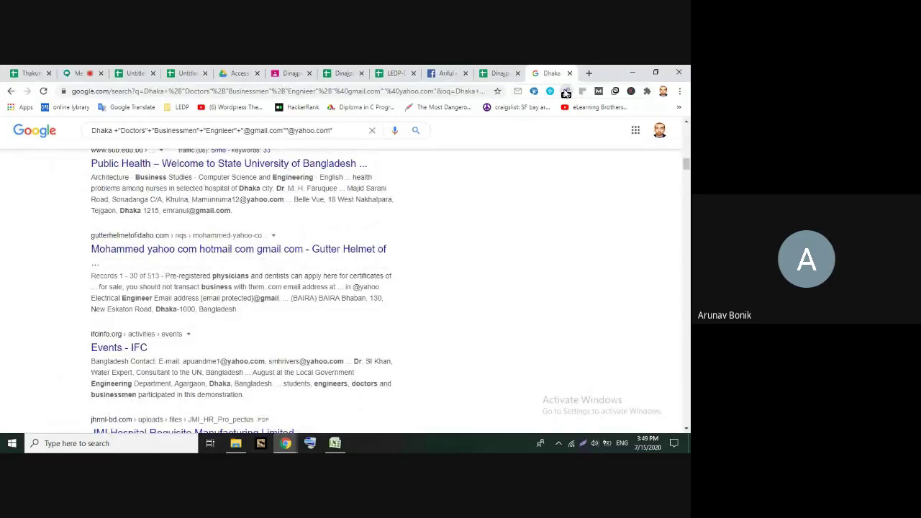
# View the e-mail addresses gathered by Email Extractor, close the list, return to the first search results, and open the list again
pyautogui.click(567, 92)
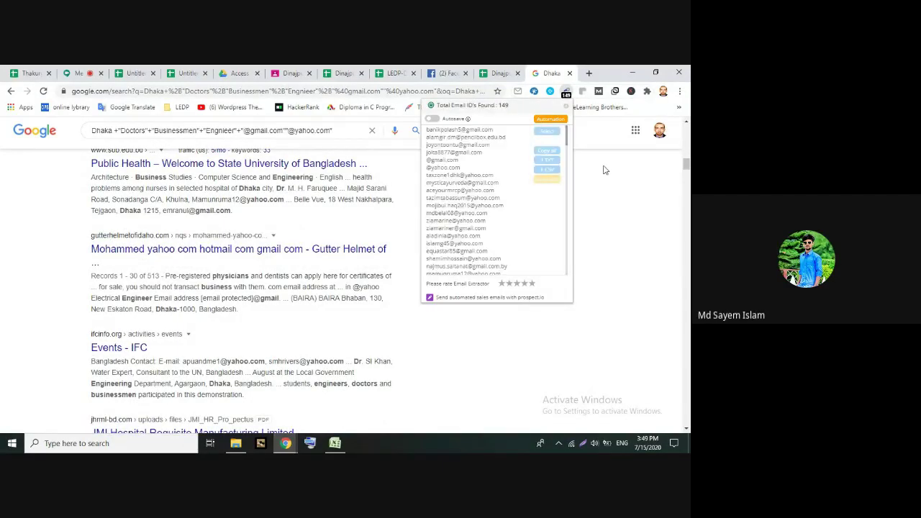
pyautogui.click(635, 186)
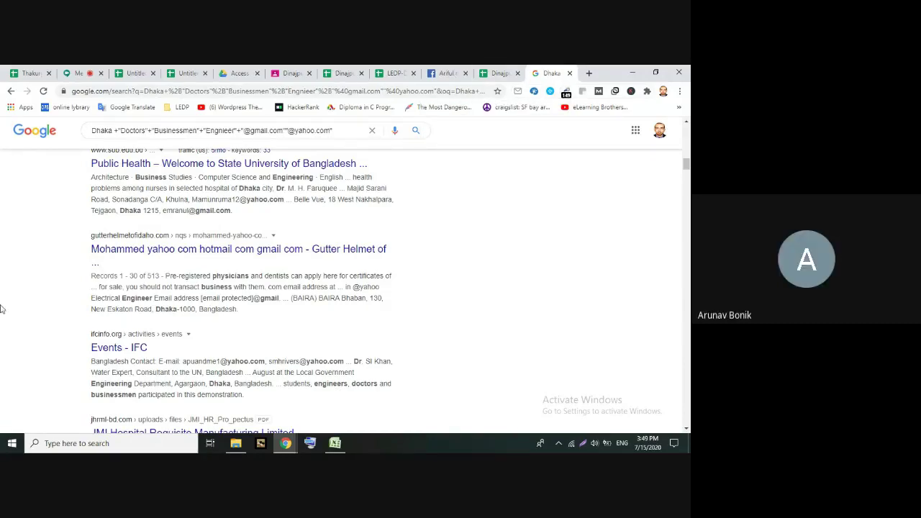
pyautogui.scroll(15, 1, 306)
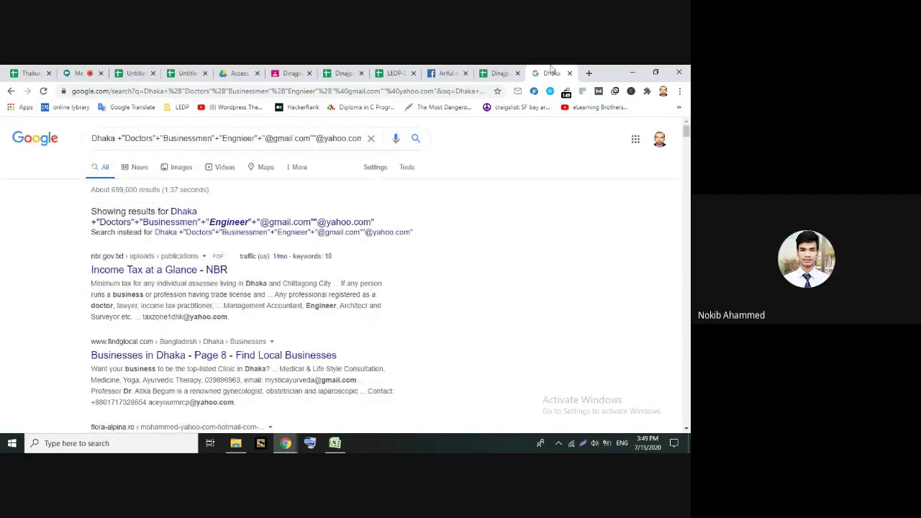
pyautogui.click(566, 93)
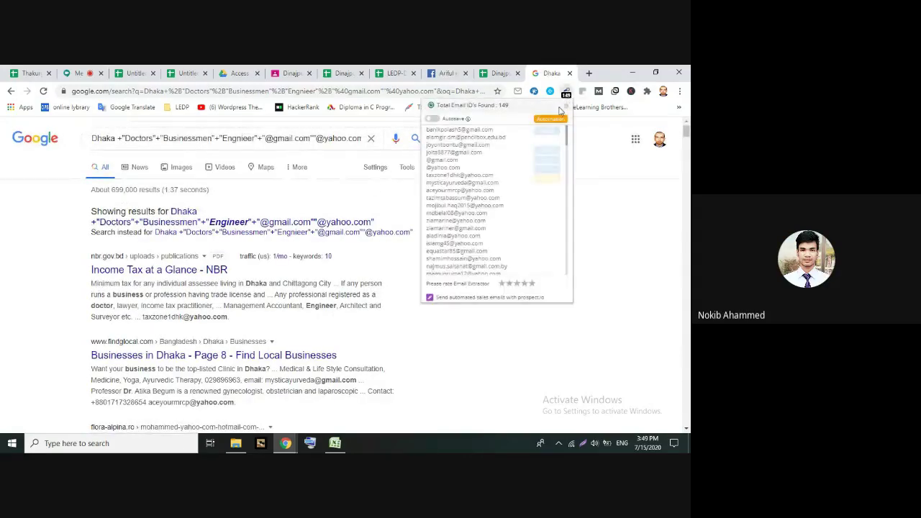
# Look through the e-mail list gathered by Email Extractor, close it, reopen it and return to the search results
pyautogui.scroll(-12, 464, 189)
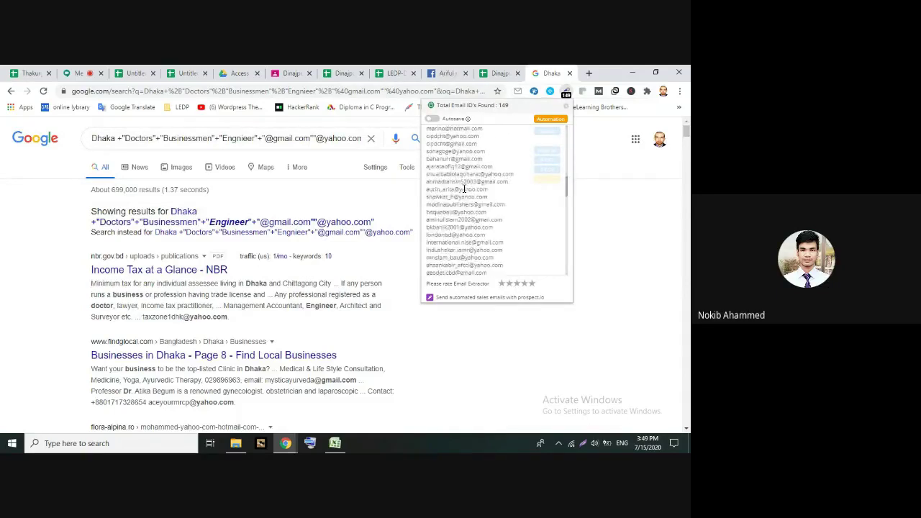
pyautogui.click(635, 236)
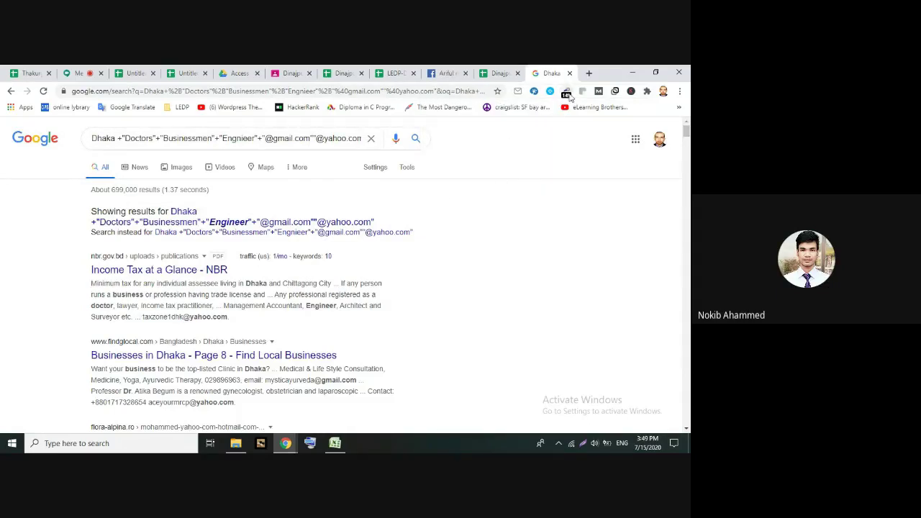
pyautogui.click(568, 94)
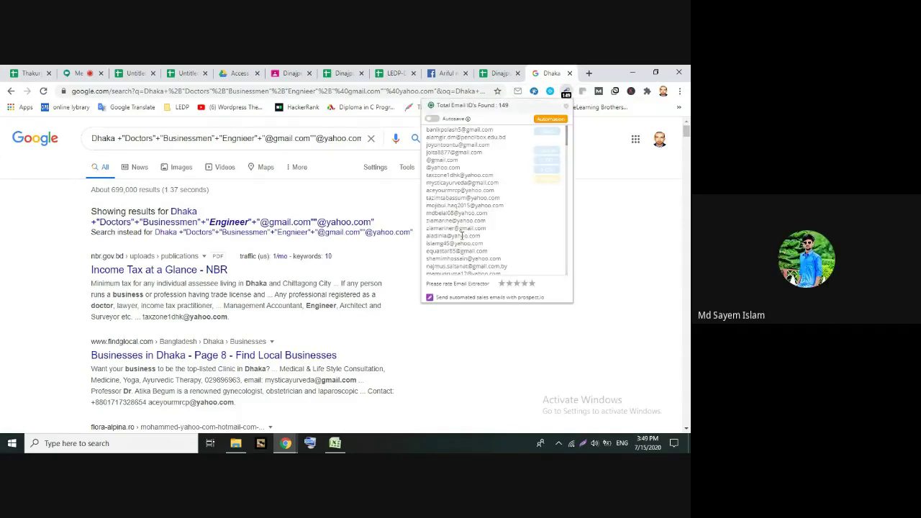
pyautogui.click(612, 231)
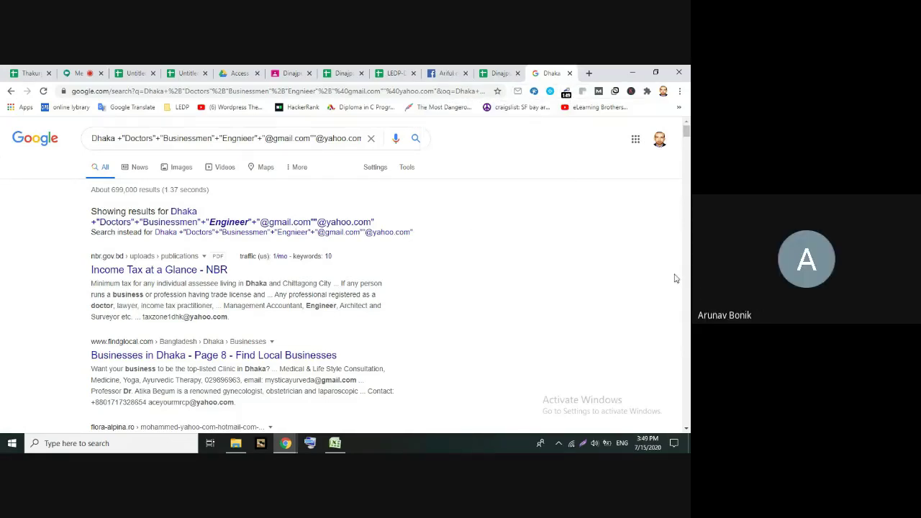
pyautogui.scroll(-1, 151, 306)
pyautogui.scroll(1, 151, 306)
# Switch to the view-only spreadsheet and review the doctor, businessman and engineer e-mail columns down to their ends
pyautogui.hotkey('ctrl', '3')
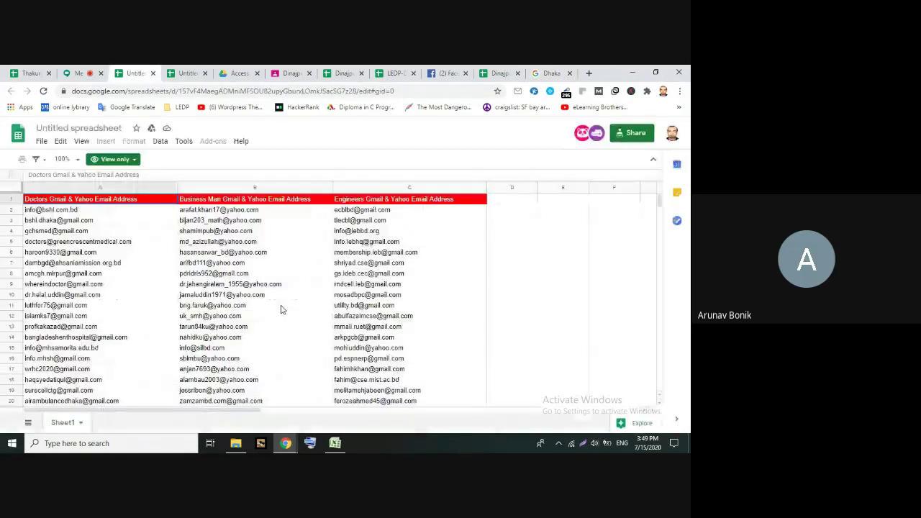
pyautogui.scroll(-1, 289, 283)
pyautogui.scroll(-5, 290, 282)
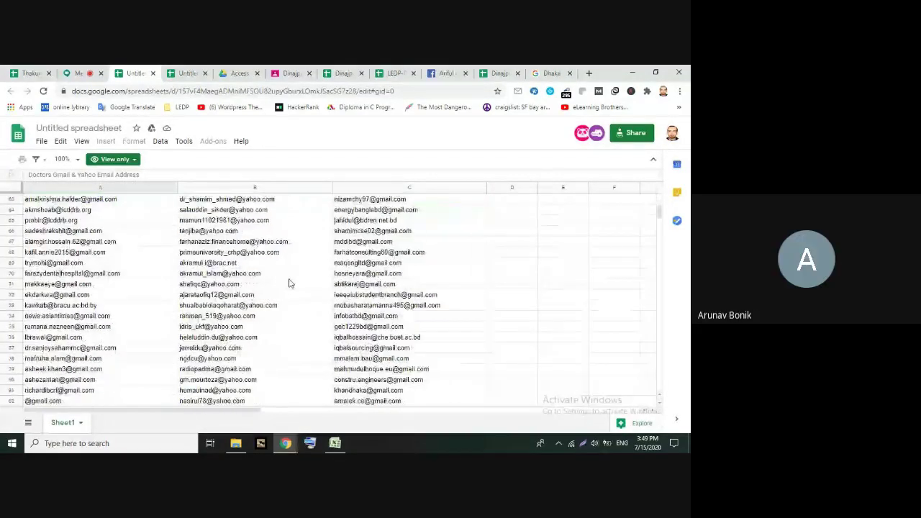
pyautogui.scroll(-20, 291, 285)
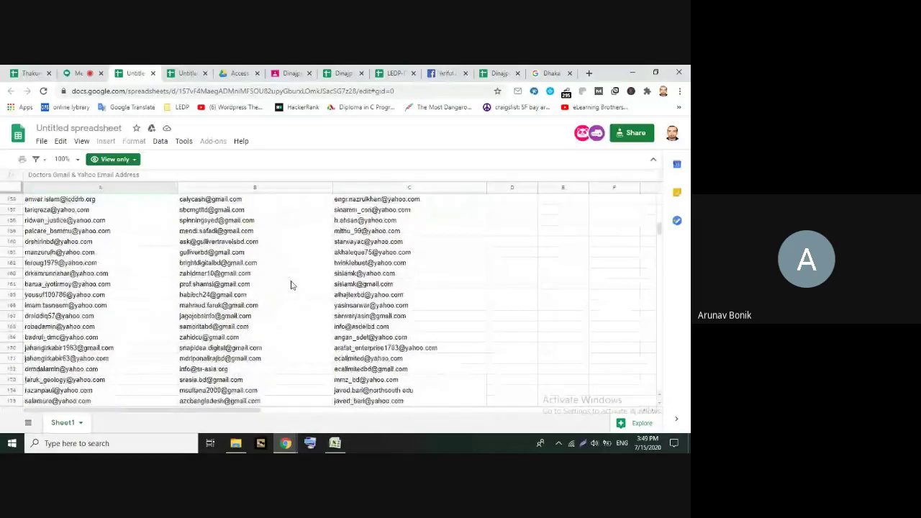
pyautogui.scroll(4, 292, 286)
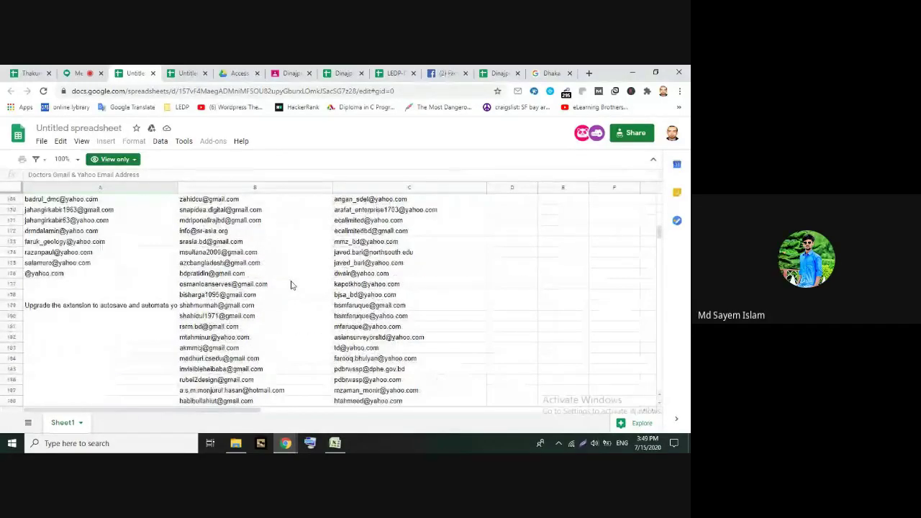
pyautogui.scroll(-7, 292, 288)
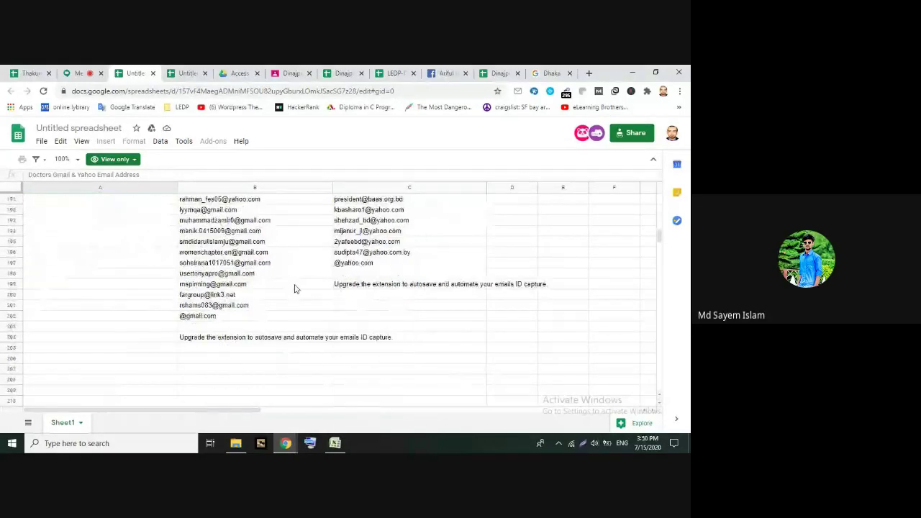
# Examine the extension upgrade messages below the businessman and engineer e-mail lists by selecting their cells
pyautogui.moveTo(179, 342); pyautogui.dragTo(420, 344)
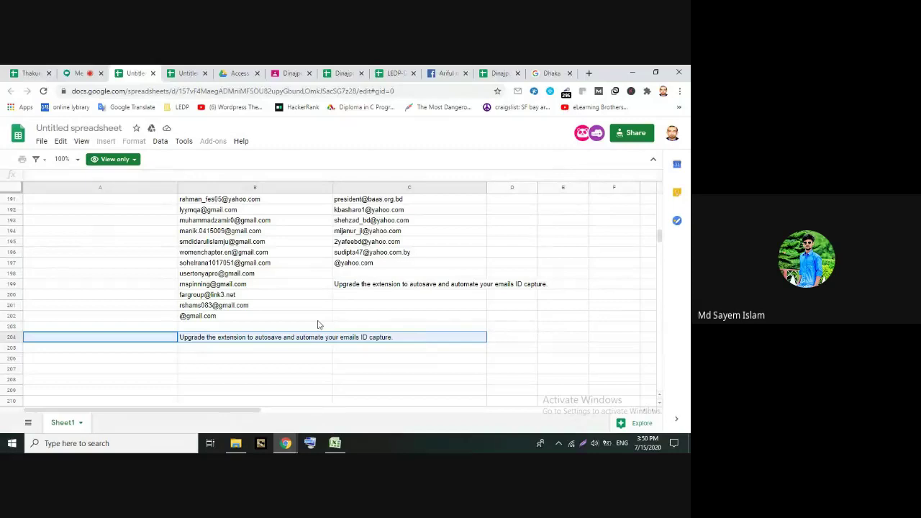
pyautogui.click(189, 332)
pyautogui.click(202, 339)
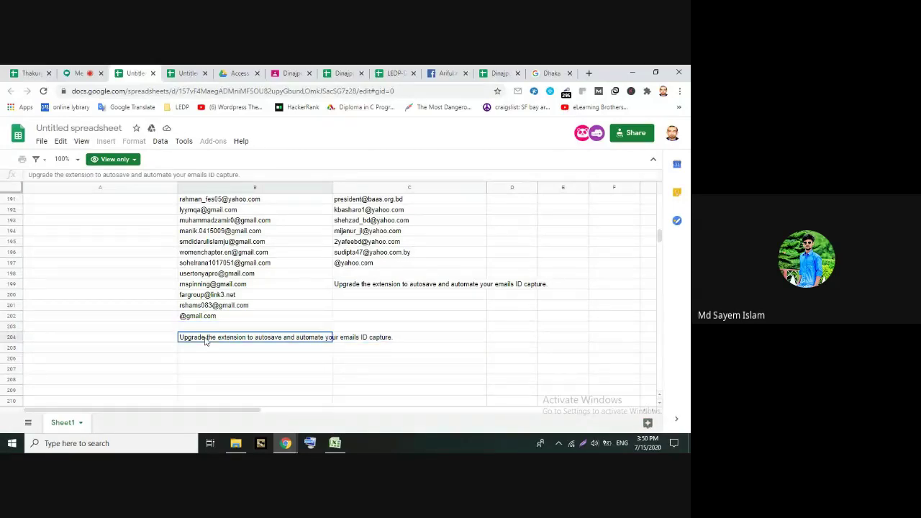
pyautogui.click(281, 360)
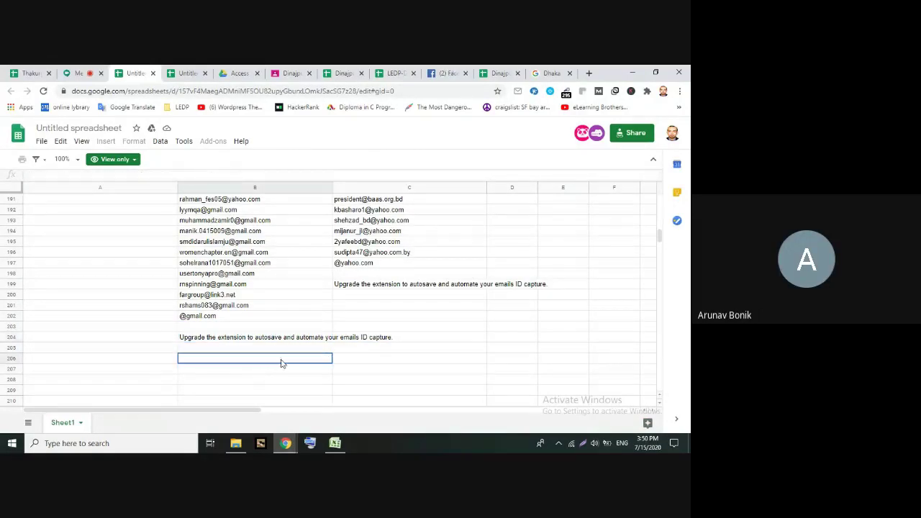
pyautogui.click(354, 288)
pyautogui.click(324, 326)
pyautogui.click(372, 338)
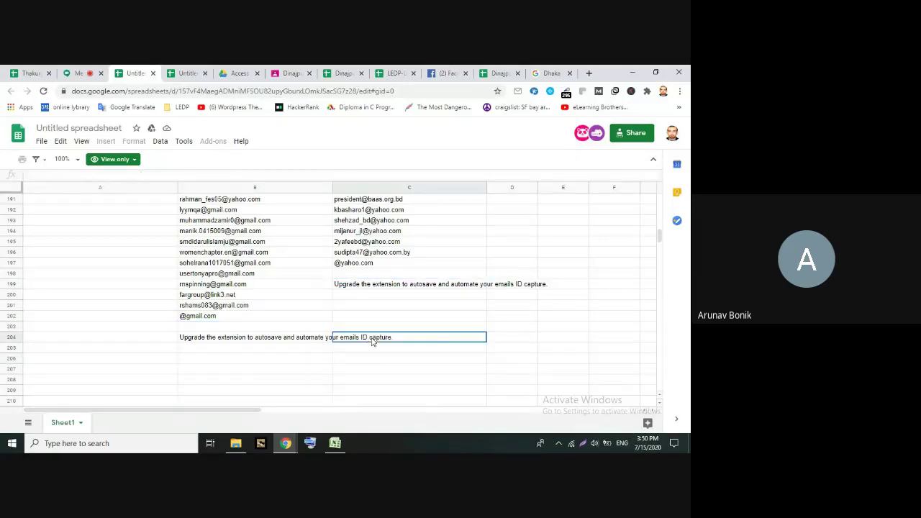
# Check the view-only access notice of the spreadsheet and inspect the cells with the leftover upgrade messages
pyautogui.click(123, 160)
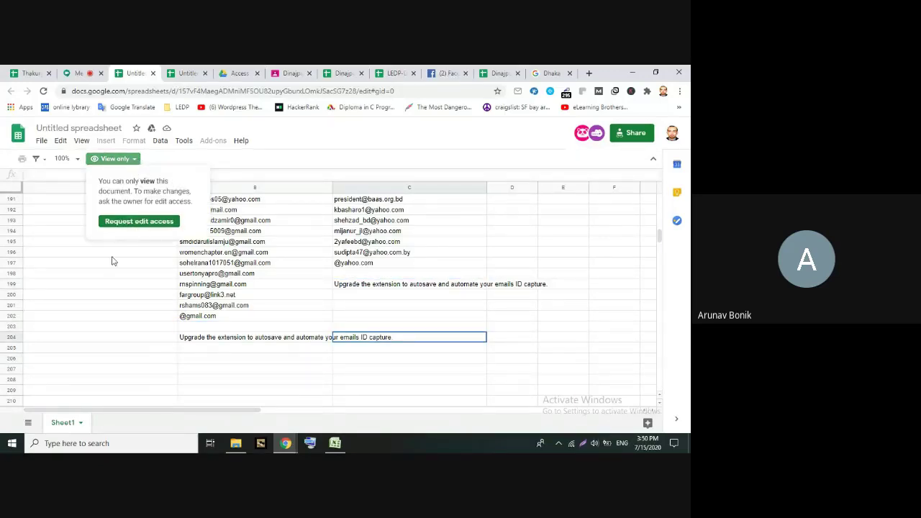
pyautogui.click(93, 284)
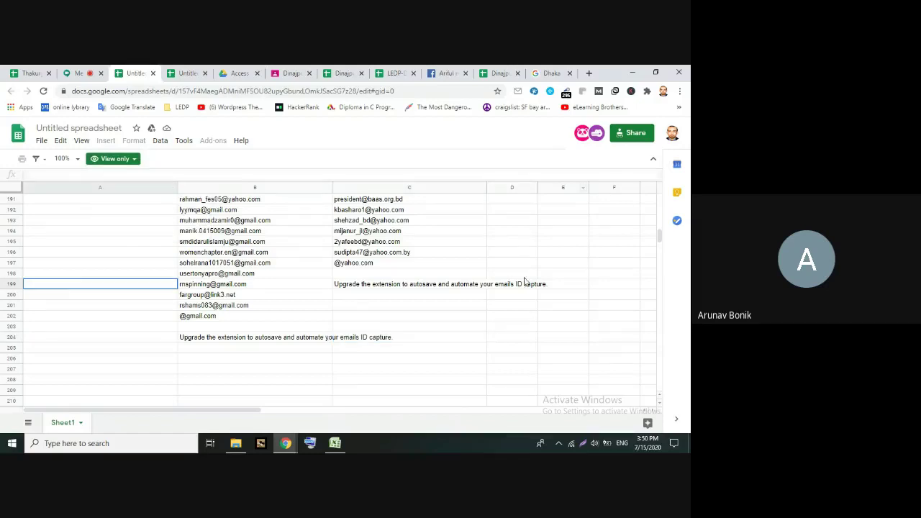
pyautogui.click(373, 339)
pyautogui.click(403, 285)
pyautogui.click(281, 339)
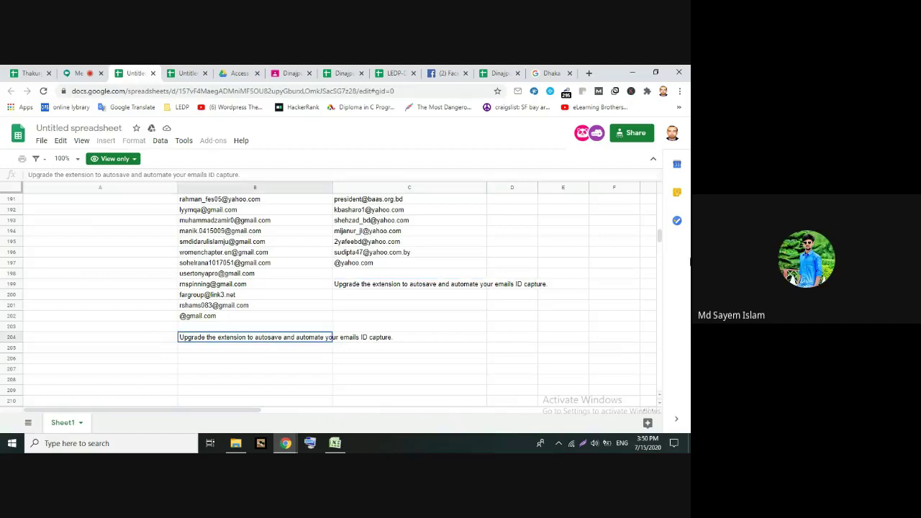
pyautogui.click(104, 160)
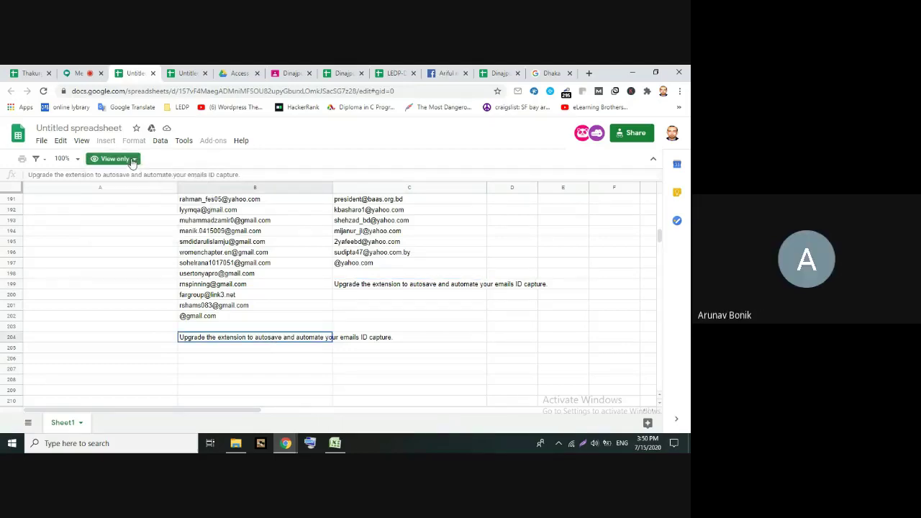
pyautogui.click(108, 241)
pyautogui.click(117, 160)
pyautogui.click(117, 160)
pyautogui.click(114, 160)
pyautogui.click(47, 225)
pyautogui.click(84, 283)
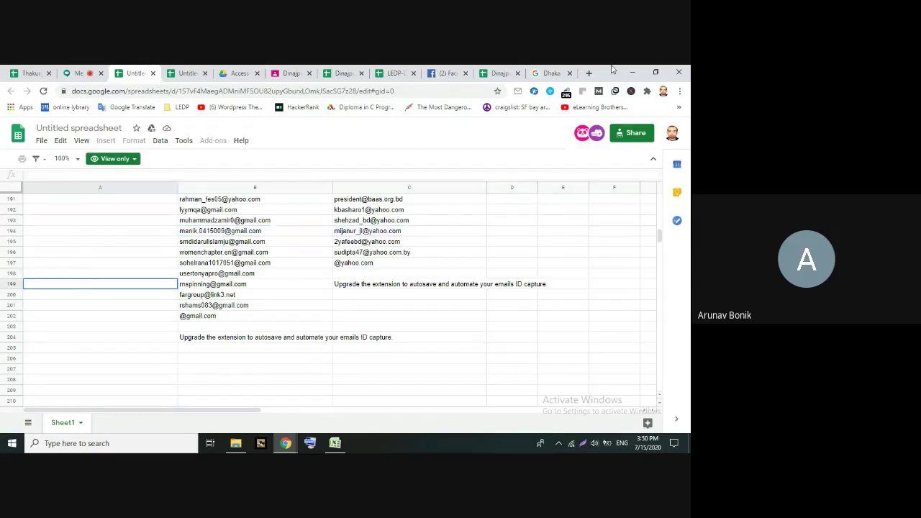
# Switch to the untitled spreadsheet with the Doctor Gmail and Doctor Yahoo columns and inspect its cells
pyautogui.click(500, 73)
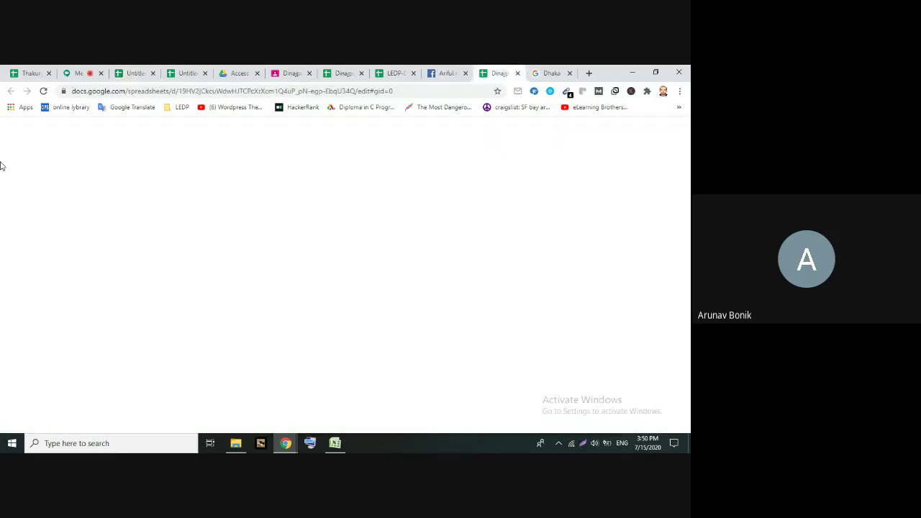
pyautogui.click(136, 71)
pyautogui.click(185, 72)
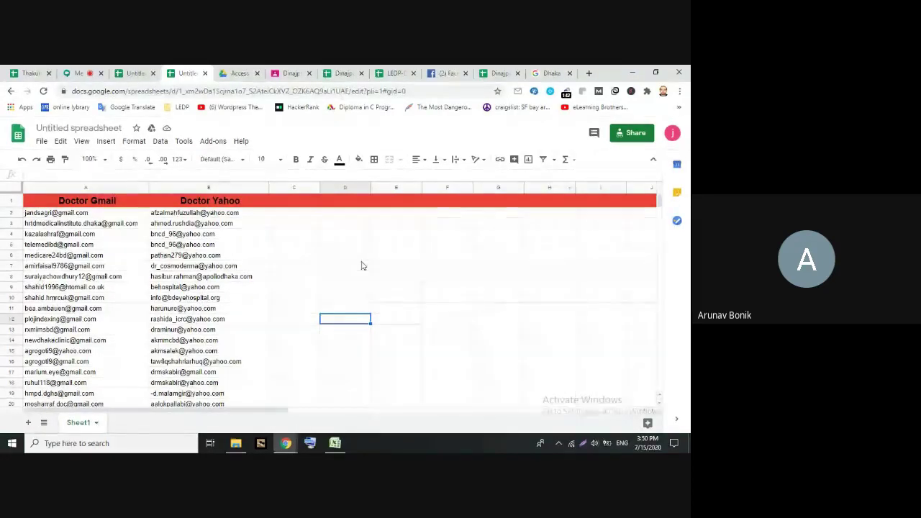
pyautogui.click(440, 307)
pyautogui.click(249, 287)
# Start sharing the doctor e-mail spreadsheet and save it under the person's first name
pyautogui.click(627, 137)
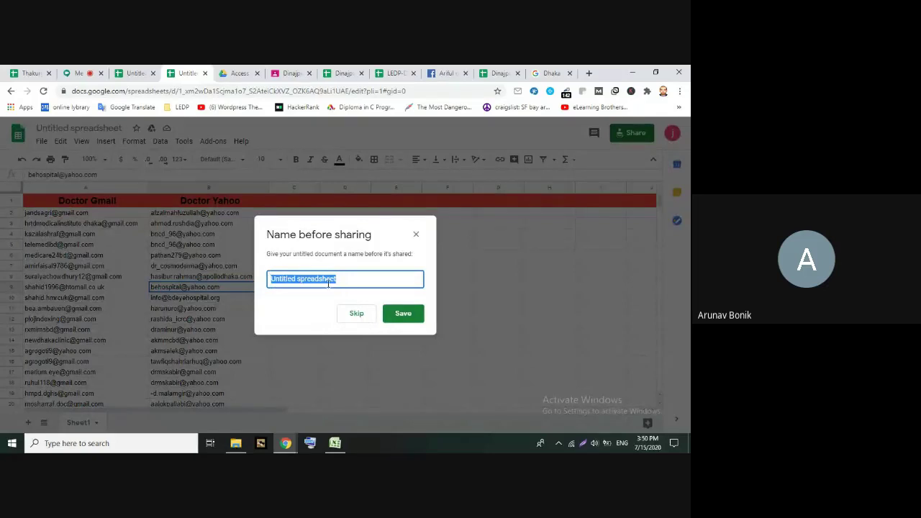
pyautogui.press('BackSpace')
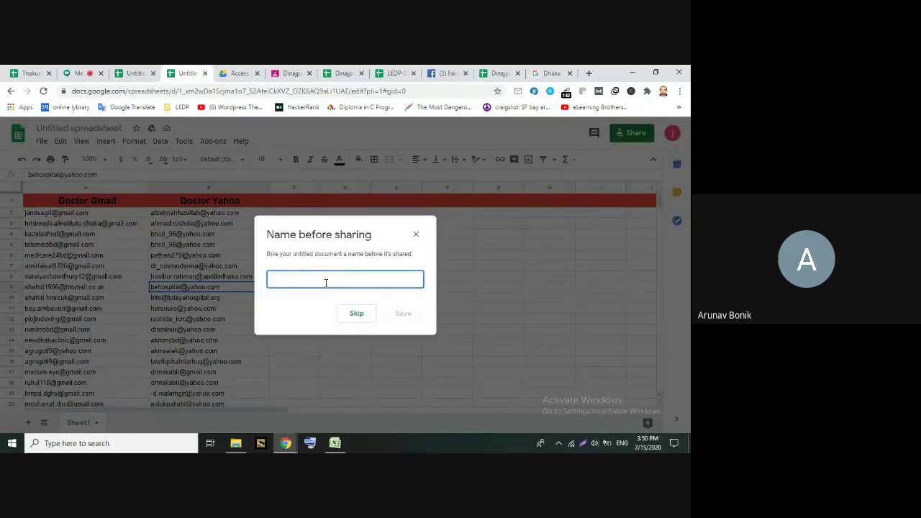
pyautogui.write('D')
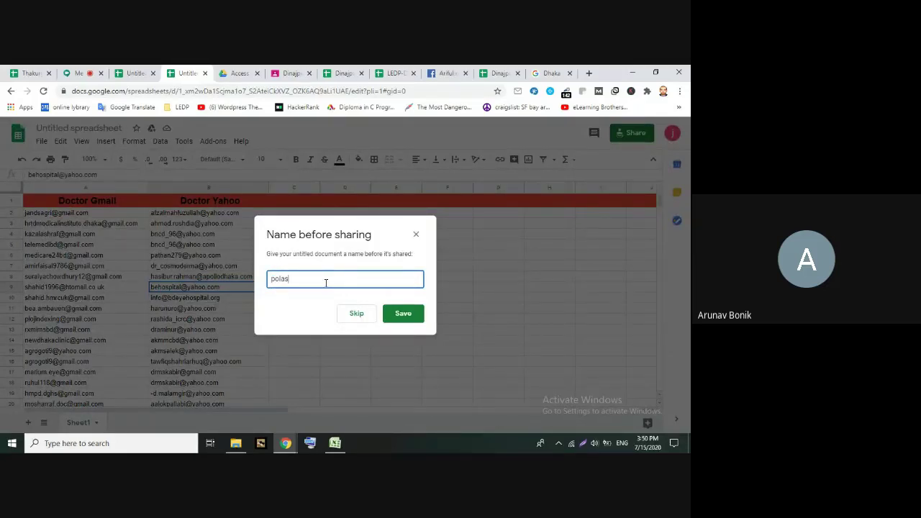
pyautogui.click(405, 313)
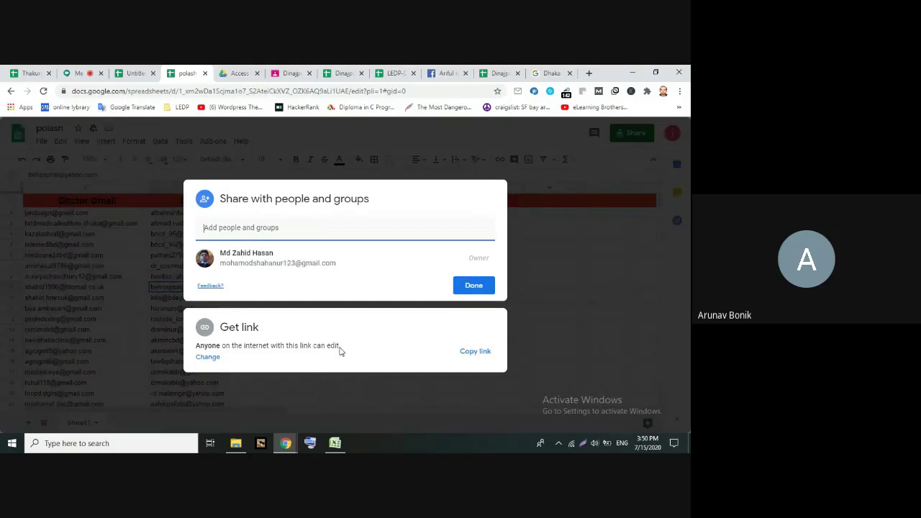
# Set the access for anyone with the link to Viewer and accept the permission update
pyautogui.click(210, 357)
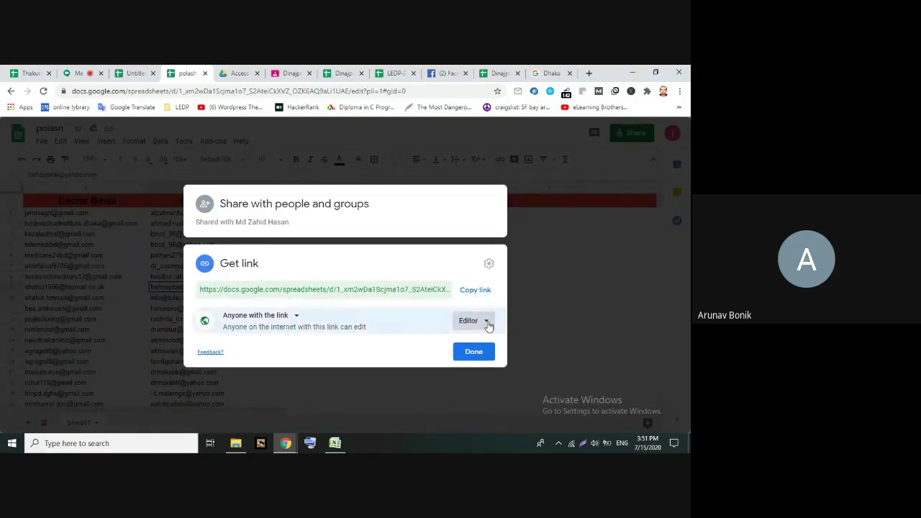
pyautogui.click(488, 323)
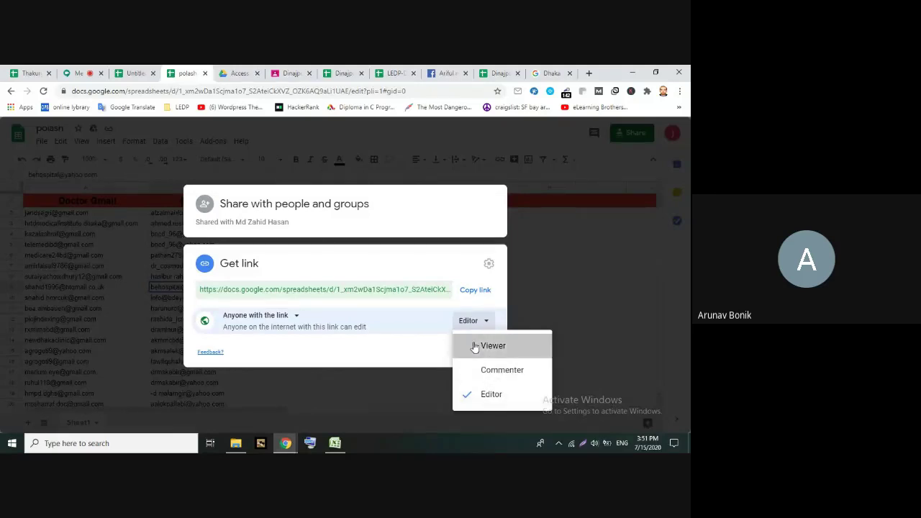
pyautogui.click(475, 347)
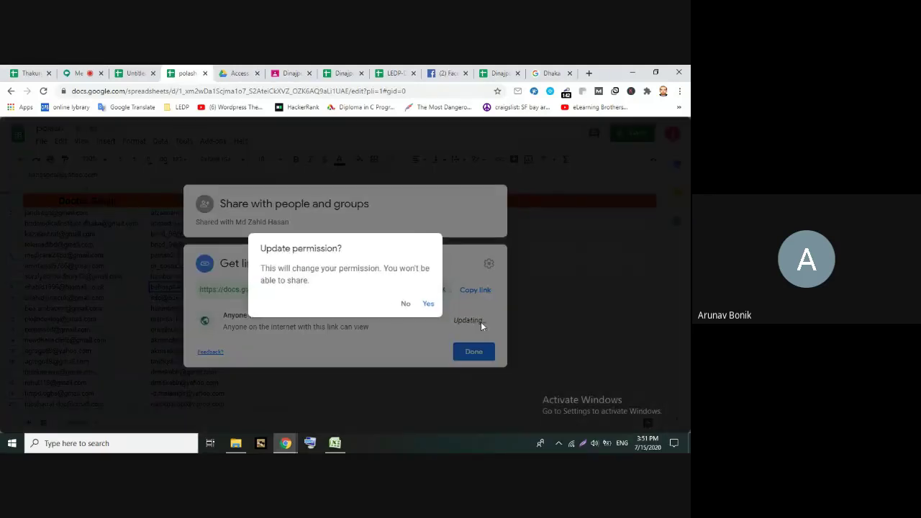
pyautogui.click(429, 303)
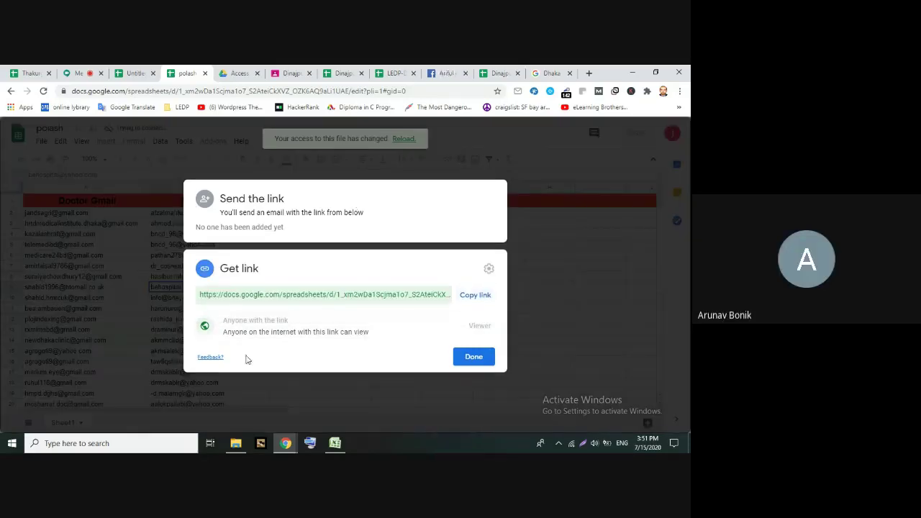
# Highlight the link's view permission text, look at the option for sending the link, and close the sharing dialog
pyautogui.tripleClick(251, 330)
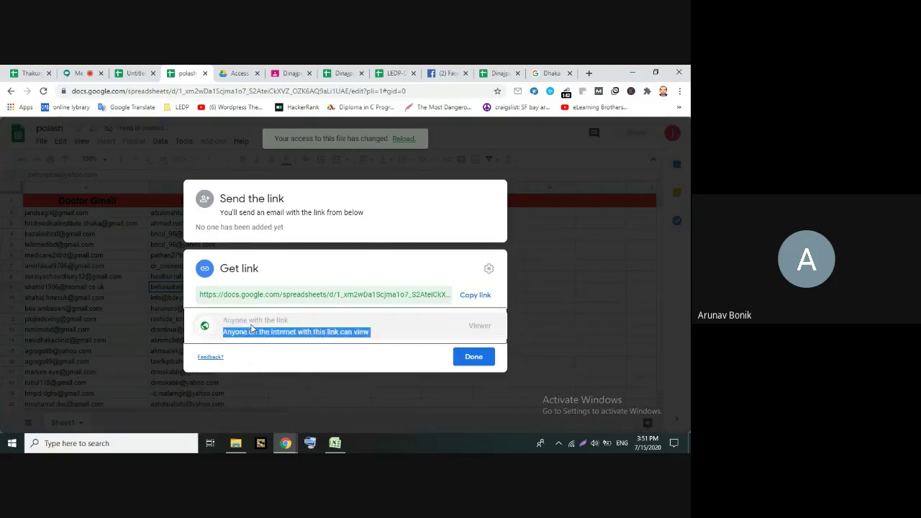
pyautogui.click(381, 215)
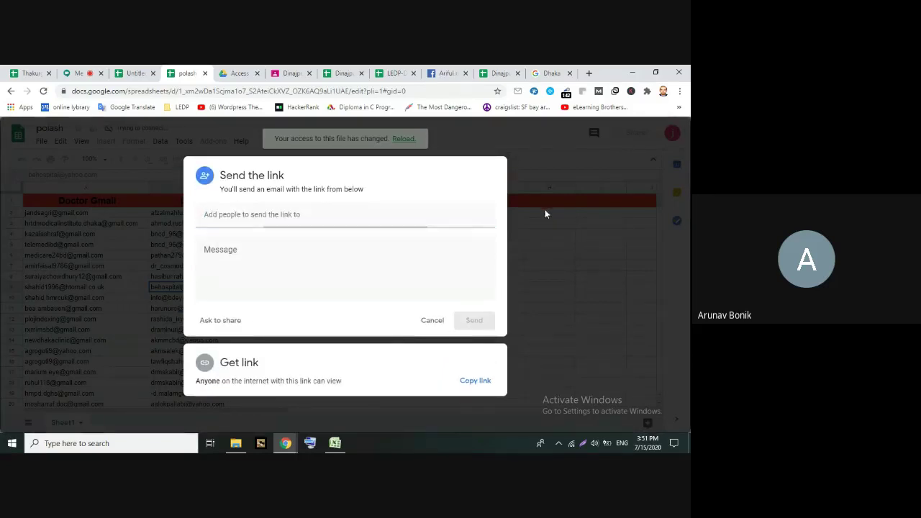
pyautogui.click(545, 210)
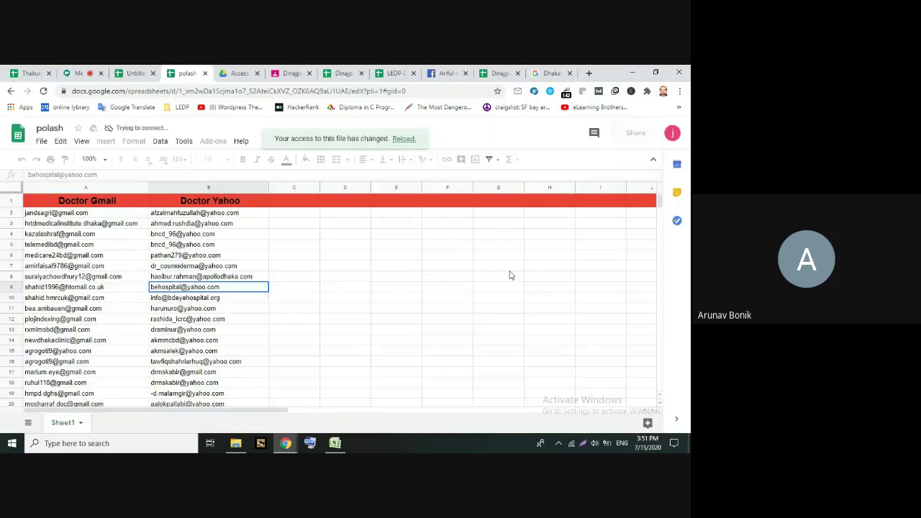
# Select several cells in the doctor e-mail columns, then reload the spreadsheet to apply the changed access
pyautogui.click(405, 269)
pyautogui.click(167, 299)
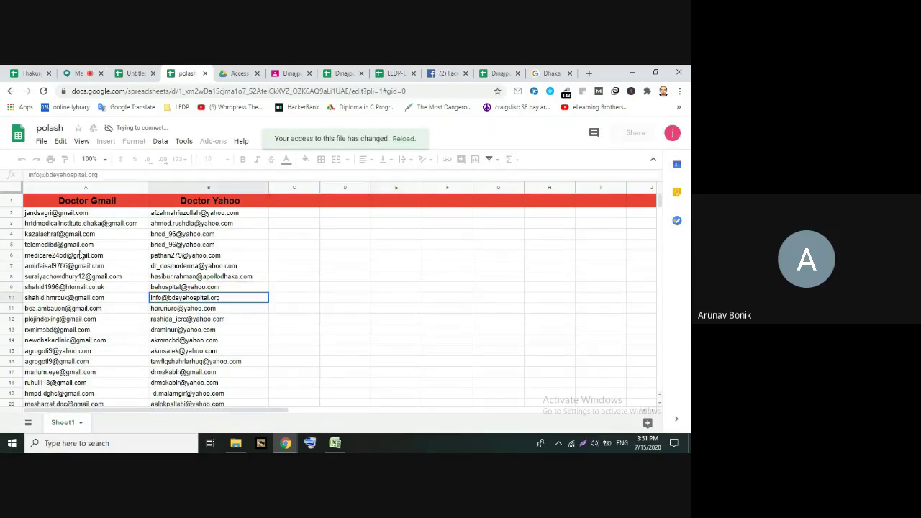
pyautogui.click(173, 278)
pyautogui.click(202, 342)
pyautogui.click(130, 280)
pyautogui.click(240, 332)
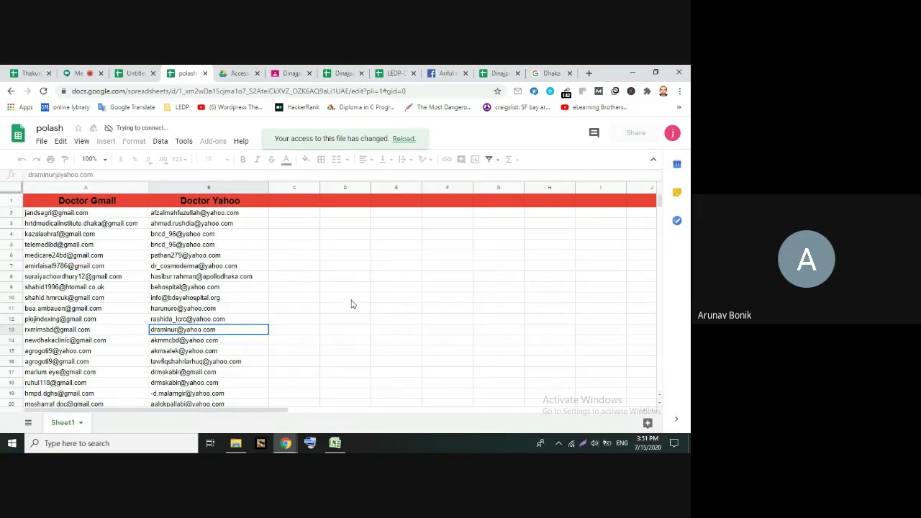
pyautogui.click(404, 138)
pyautogui.click(417, 299)
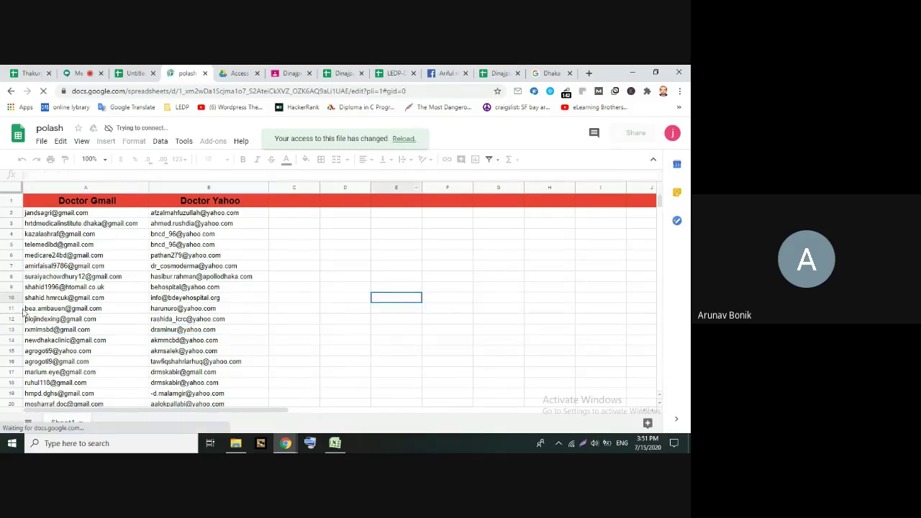
# Switch to the Google Meet call and stop presenting the screen
pyautogui.click(69, 70)
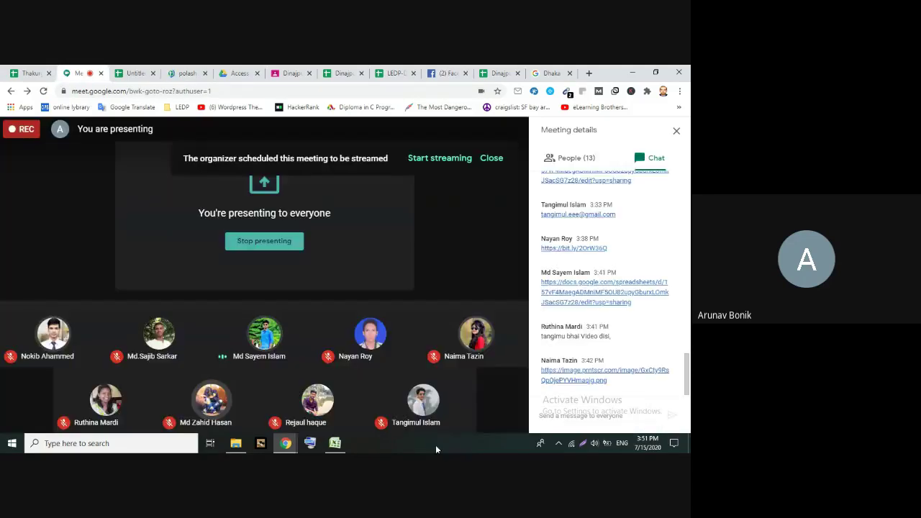
pyautogui.click(435, 446)
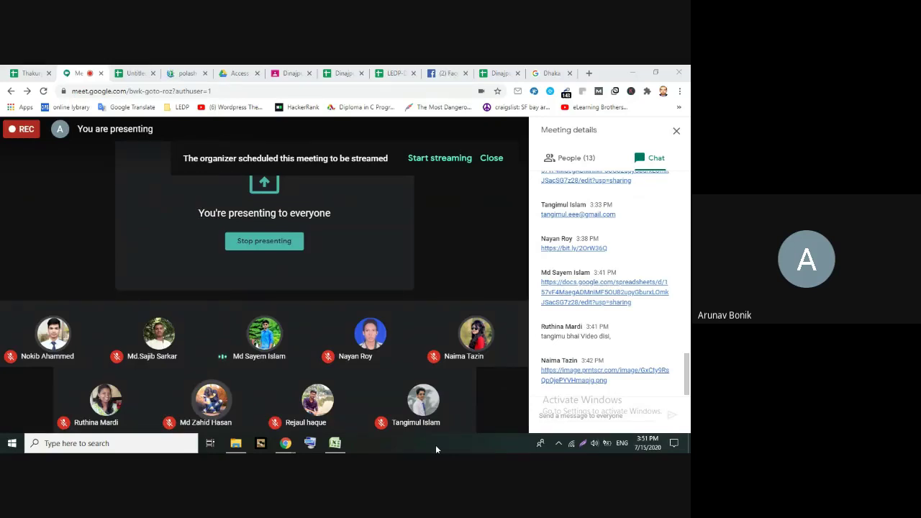
pyautogui.click(242, 247)
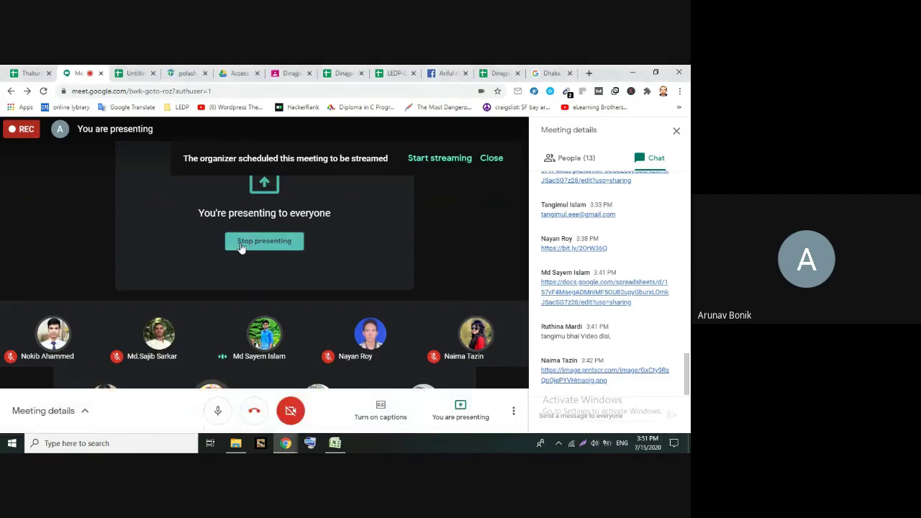
pyautogui.click(242, 247)
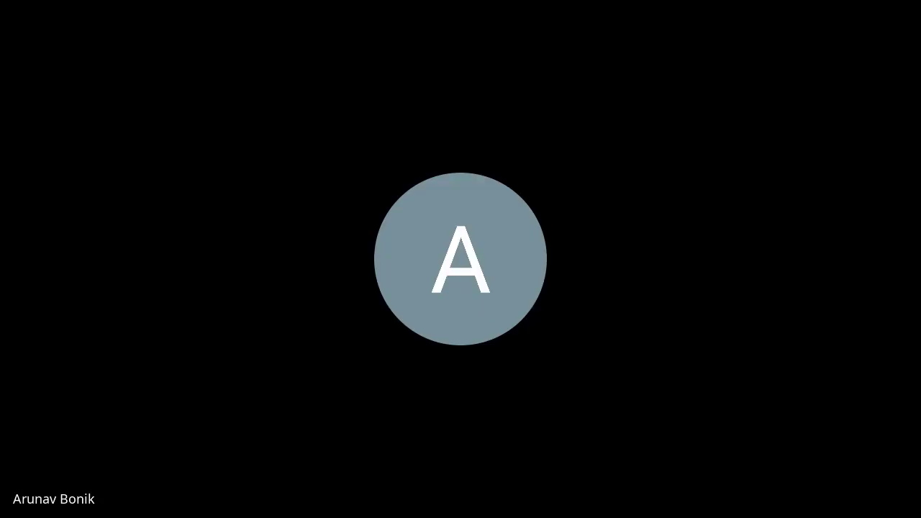
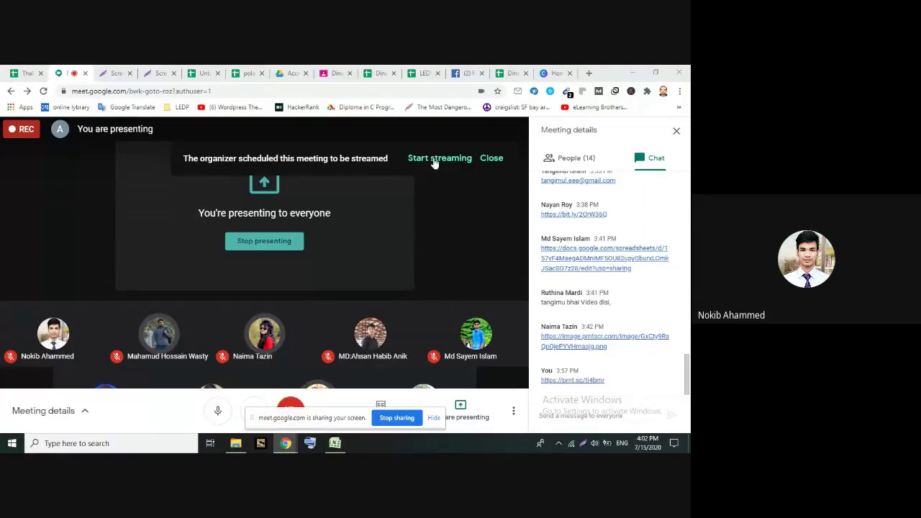
# Hide the screen-sharing notification in the meeting
pyautogui.click(433, 417)
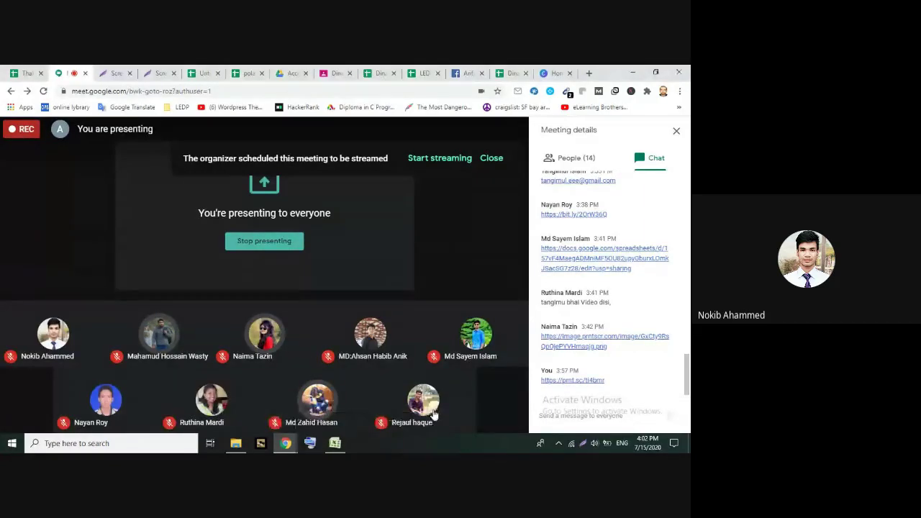
# Switch to Canva and look over its home page, template categories and Discover options
pyautogui.click(552, 72)
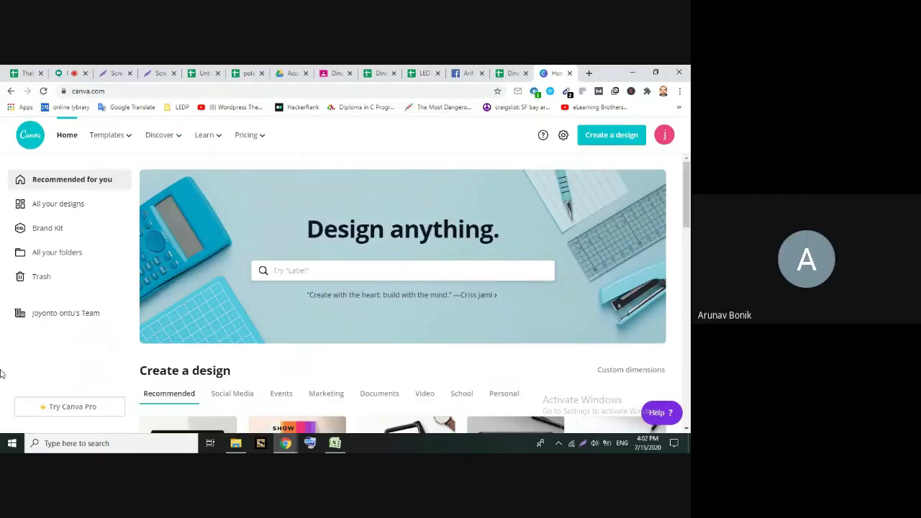
pyautogui.scroll(-2, 443, 265)
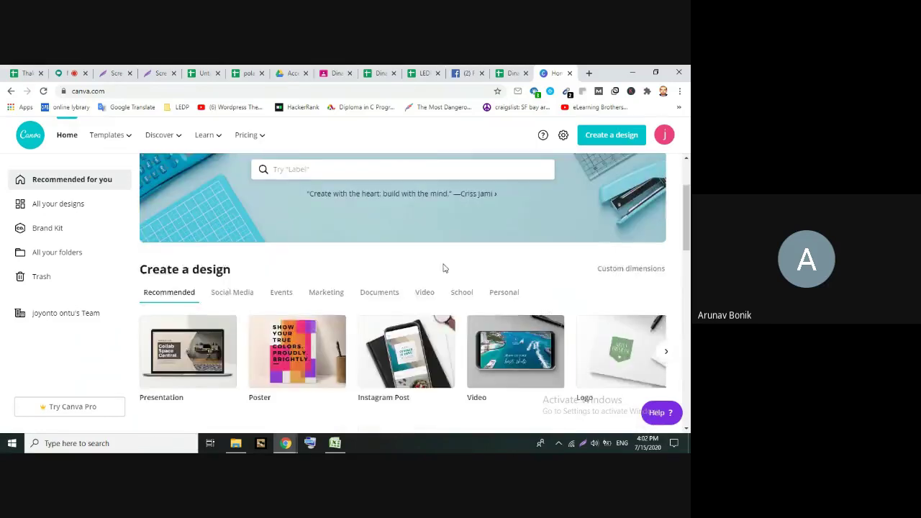
pyautogui.scroll(2, 444, 264)
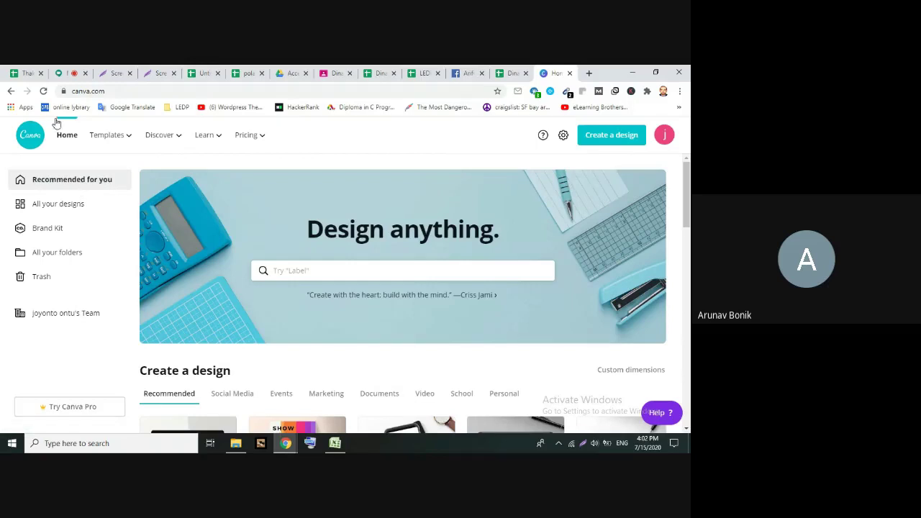
pyautogui.click(123, 135)
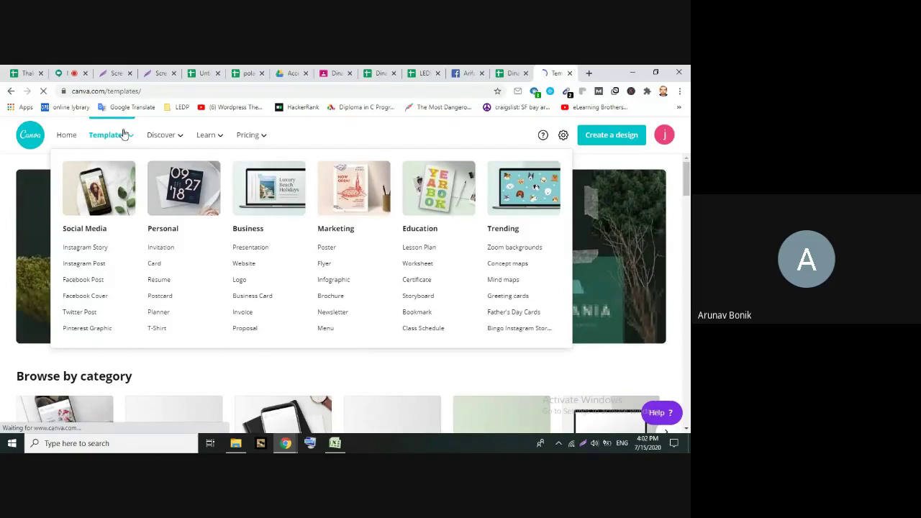
pyautogui.moveTo(166, 139)
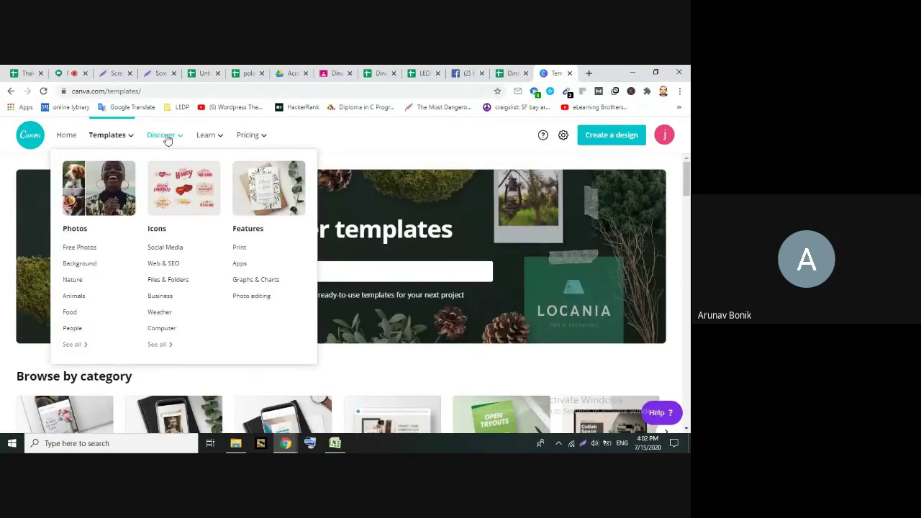
# Create a new blank design of the YouTube Thumbnail type, 1280 × 720 px
pyautogui.click(614, 141)
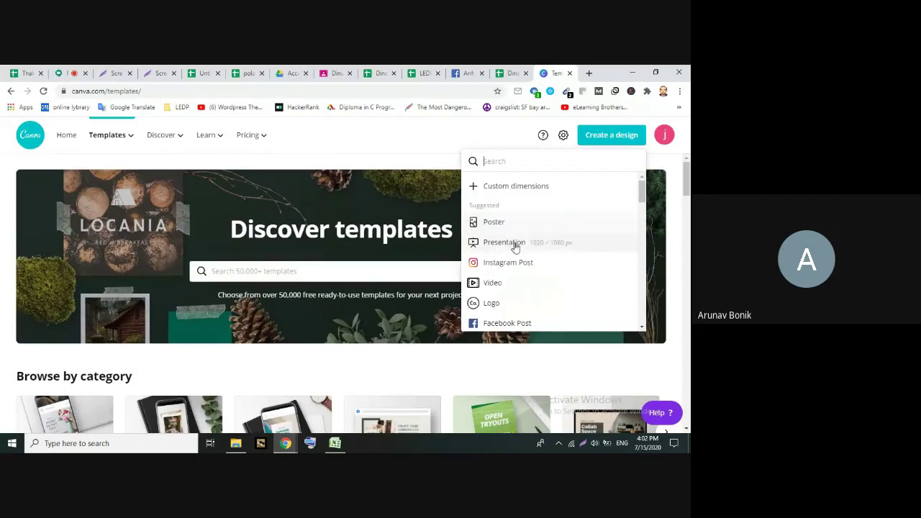
pyautogui.scroll(-3, 524, 272)
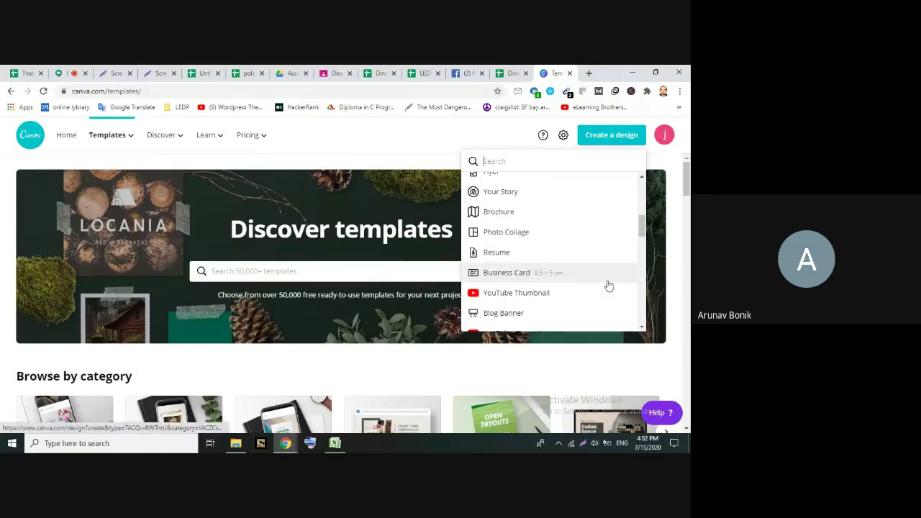
pyautogui.scroll(-3, 555, 294)
pyautogui.scroll(2, 555, 294)
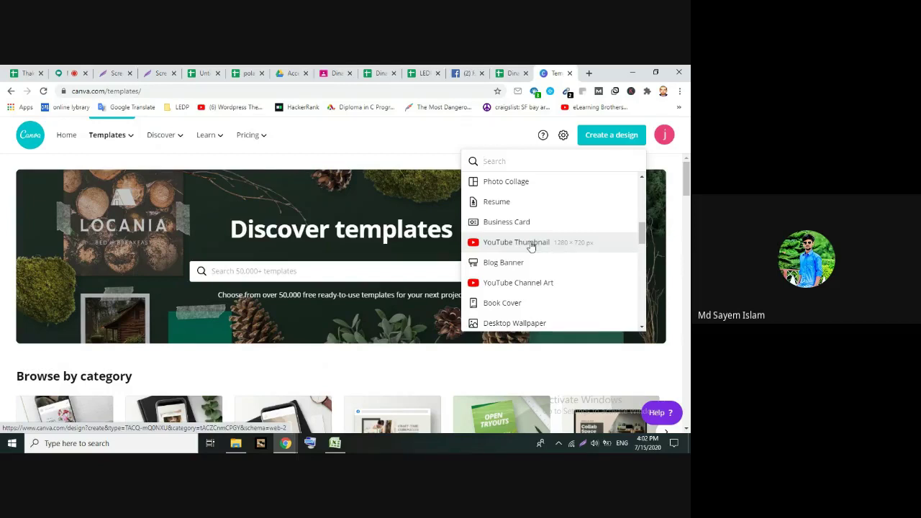
pyautogui.click(532, 246)
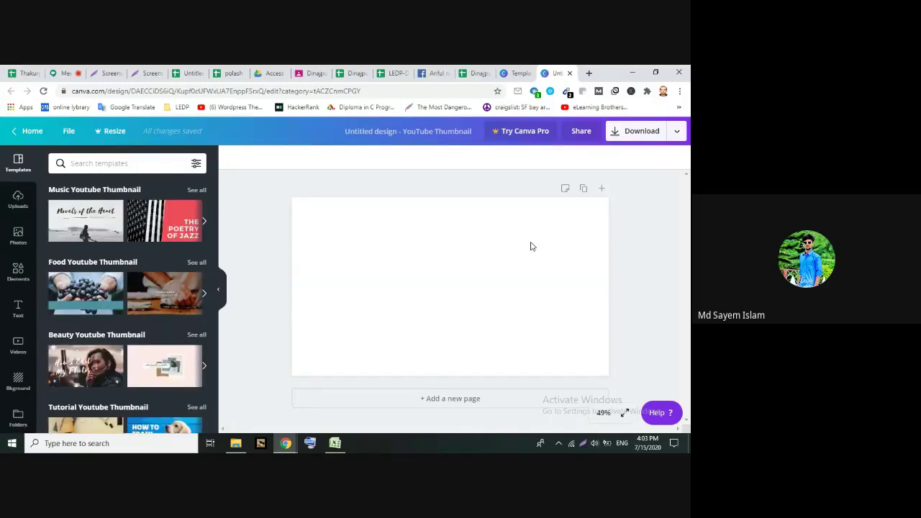
# Add a second blank page to the thumbnail design, look over both pages and delete the second one
pyautogui.click(603, 190)
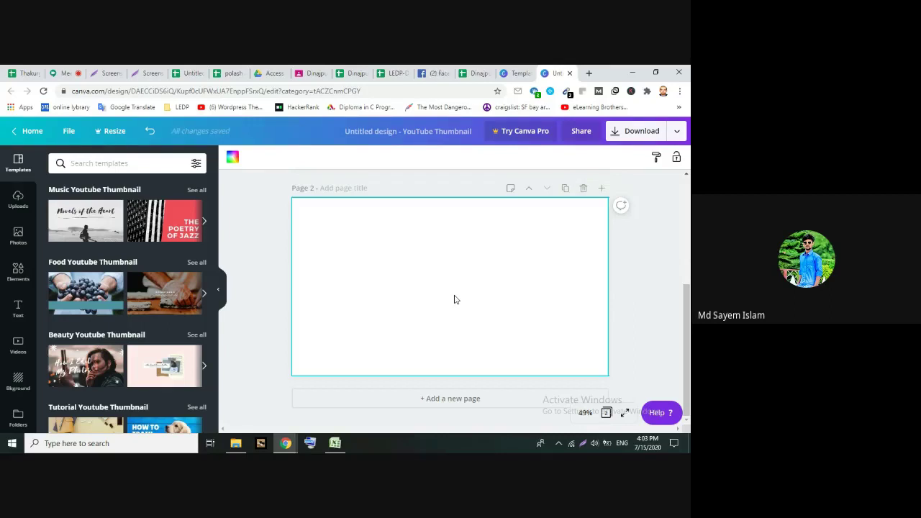
pyautogui.scroll(2, 454, 299)
pyautogui.scroll(1, 455, 298)
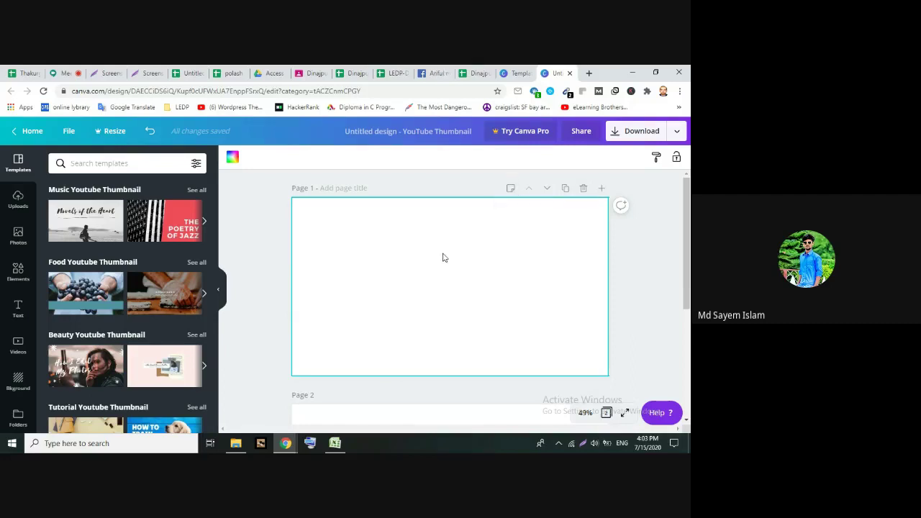
pyautogui.scroll(-3, 443, 258)
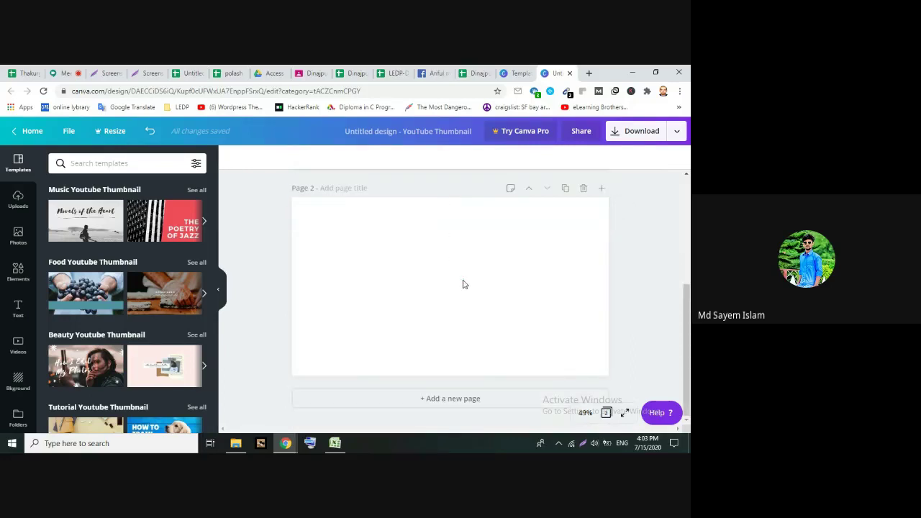
pyautogui.click(583, 188)
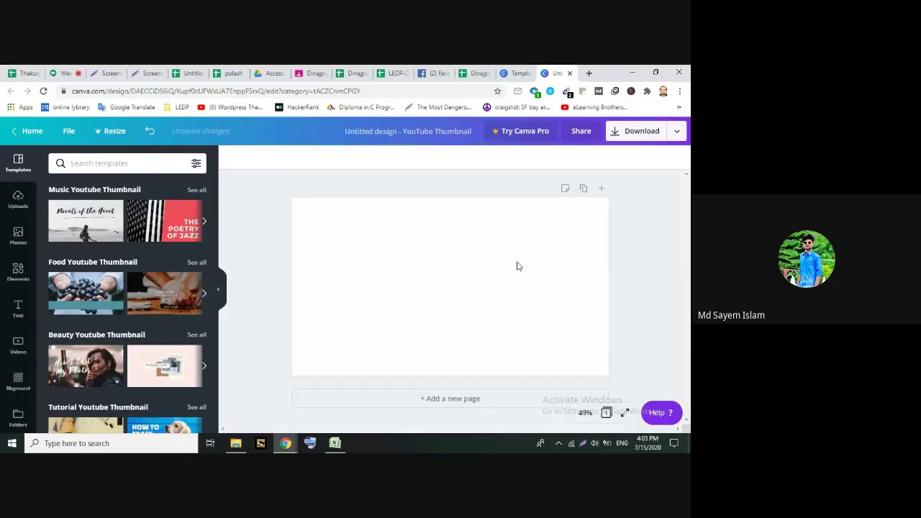
pyautogui.click(476, 276)
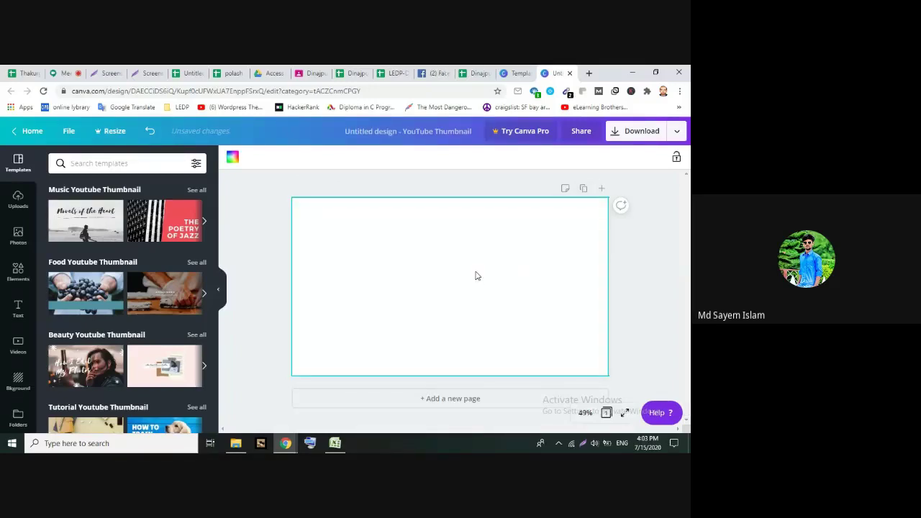
pyautogui.click(72, 131)
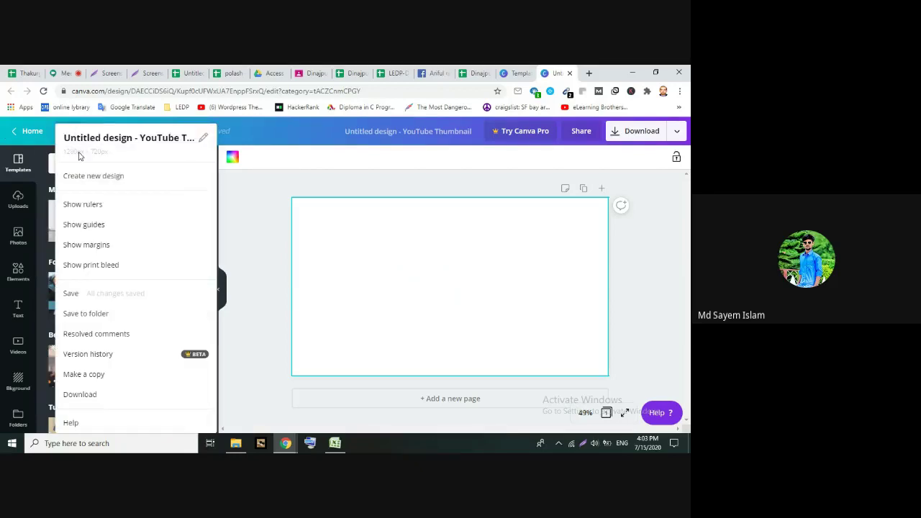
pyautogui.click(463, 269)
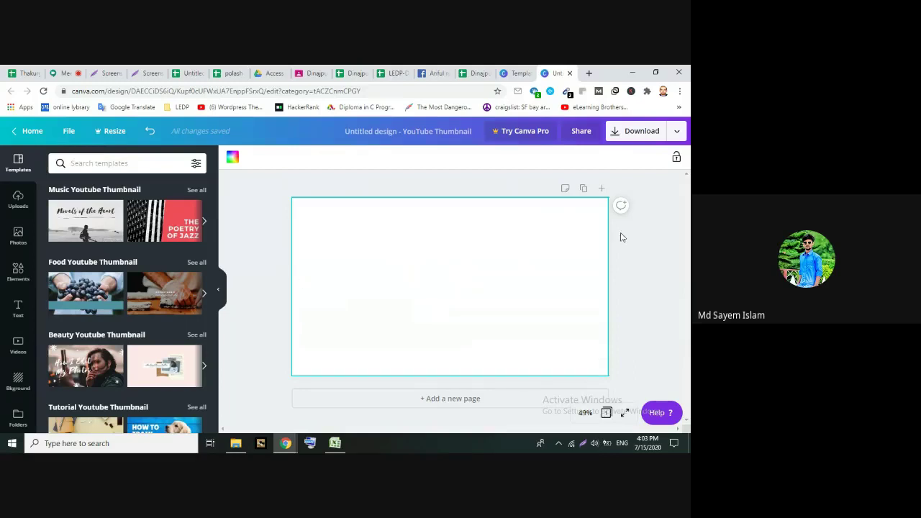
pyautogui.click(27, 133)
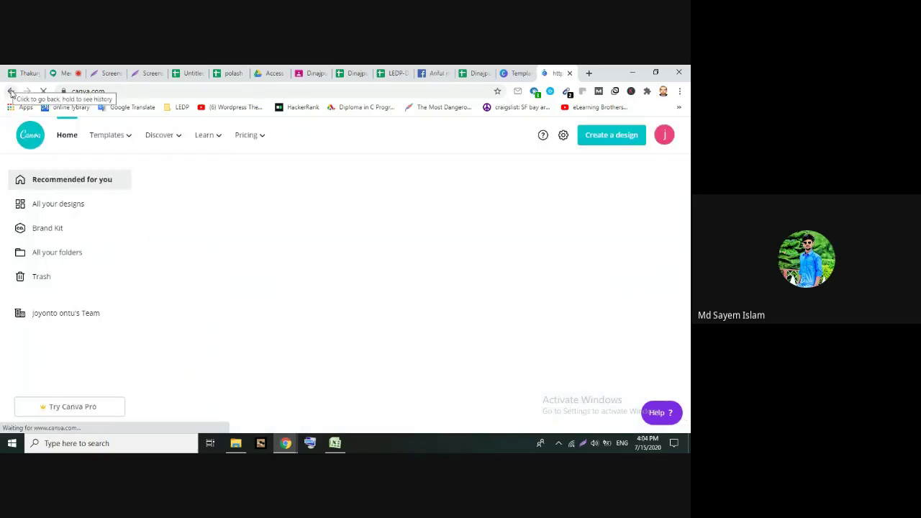
pyautogui.click(11, 92)
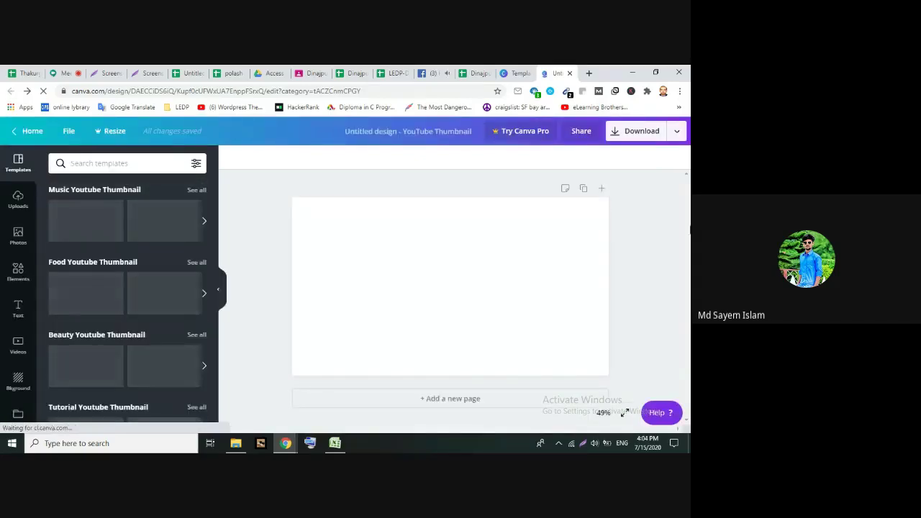
pyautogui.click(461, 237)
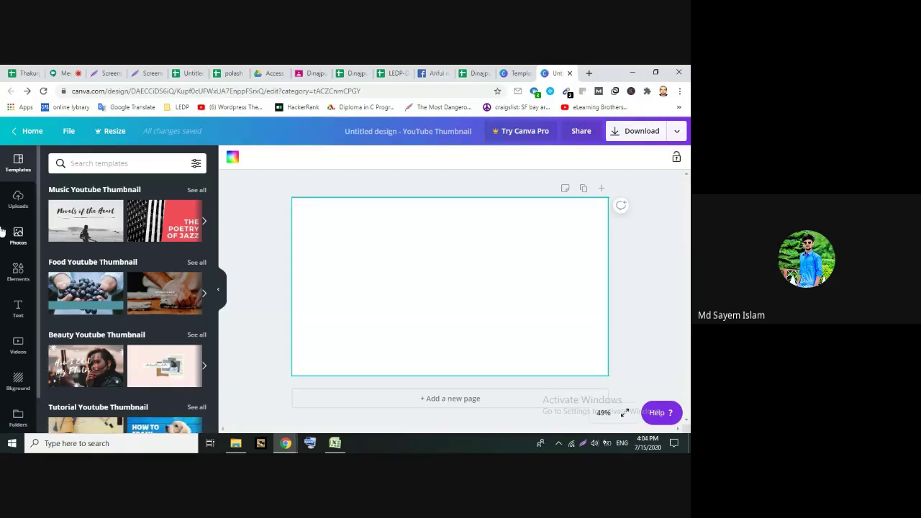
# Look at the stock photos and open the uploads area for images and videos
pyautogui.click(18, 200)
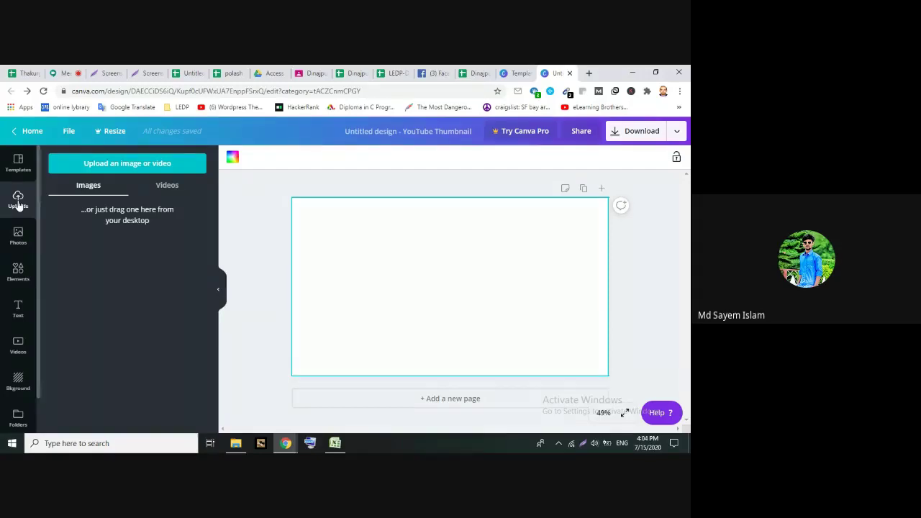
pyautogui.click(18, 234)
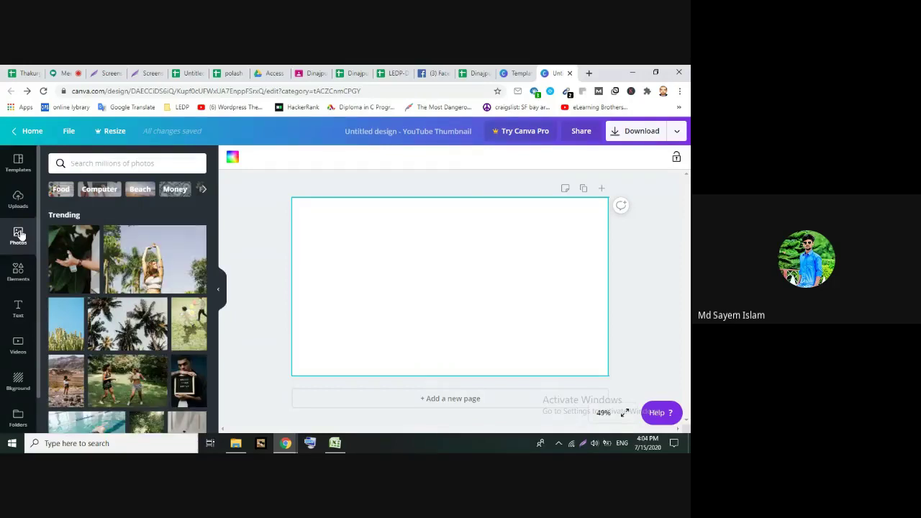
pyautogui.click(21, 203)
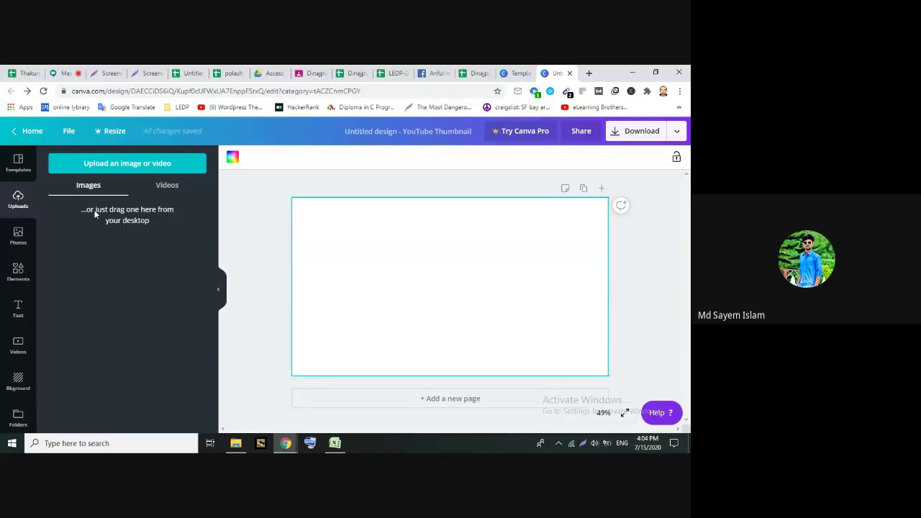
pyautogui.click(141, 164)
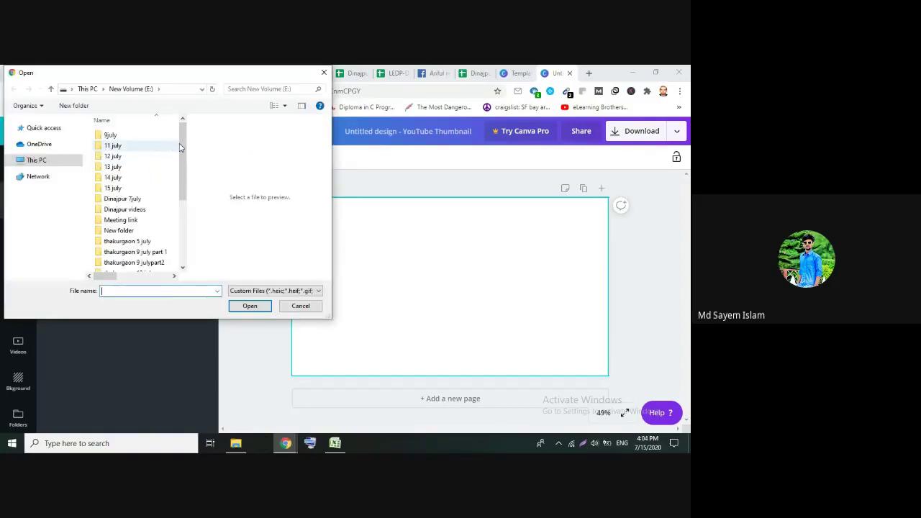
pyautogui.click(324, 73)
# Switch to the prnt.sc page and save the laptop picture as download.png on New Volume (E:)
pyautogui.click(111, 73)
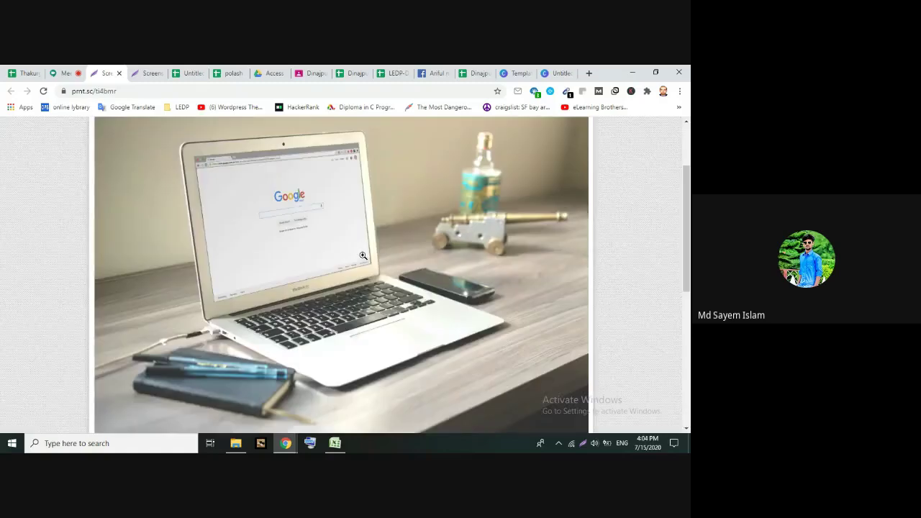
pyautogui.rightClick(287, 205)
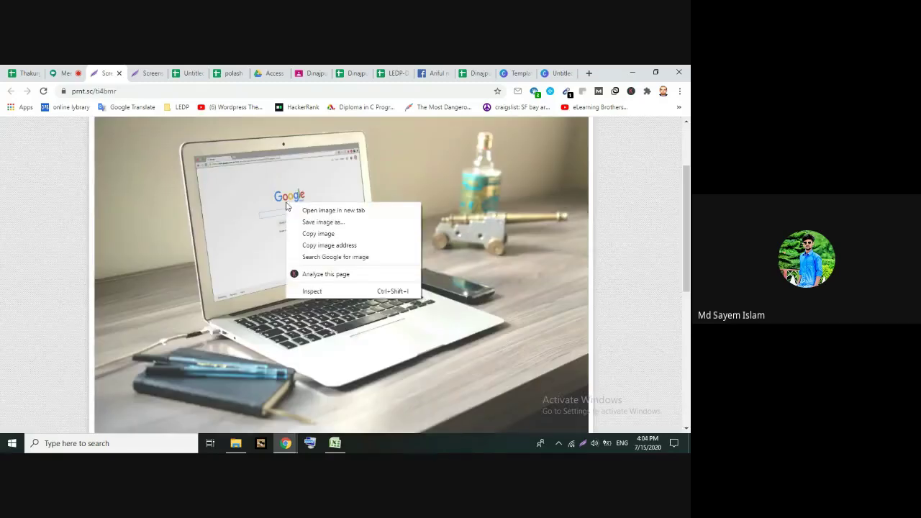
pyautogui.click(333, 221)
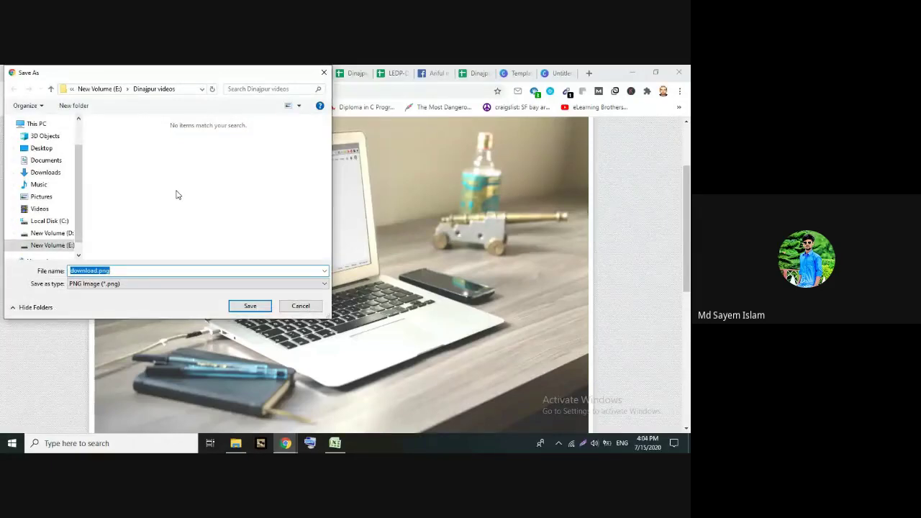
pyautogui.click(53, 245)
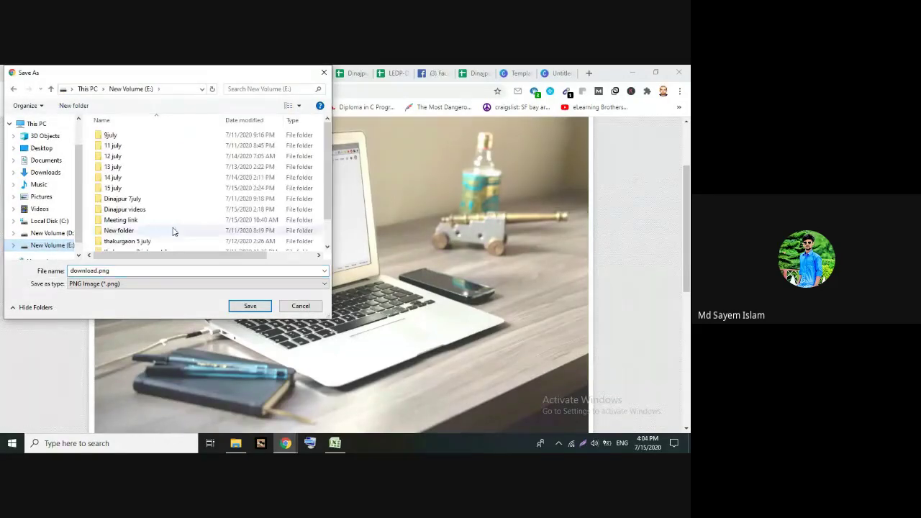
pyautogui.click(246, 306)
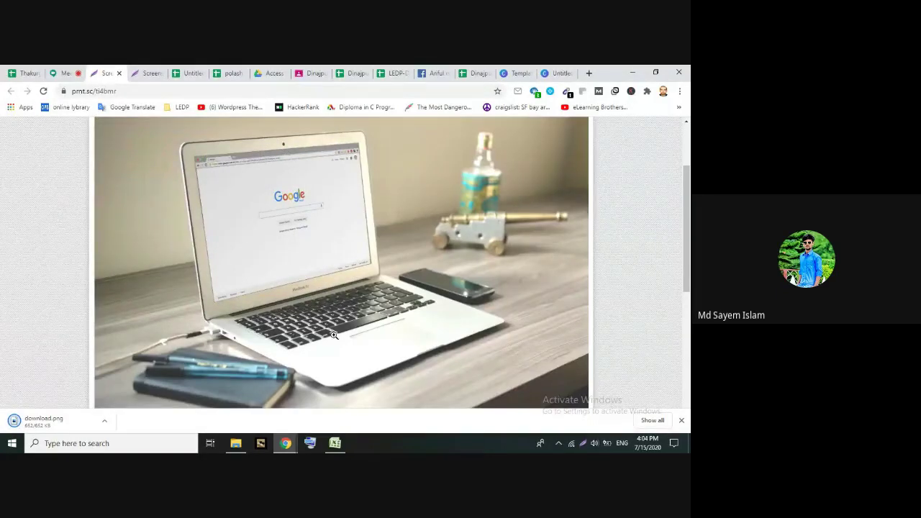
pyautogui.click(286, 446)
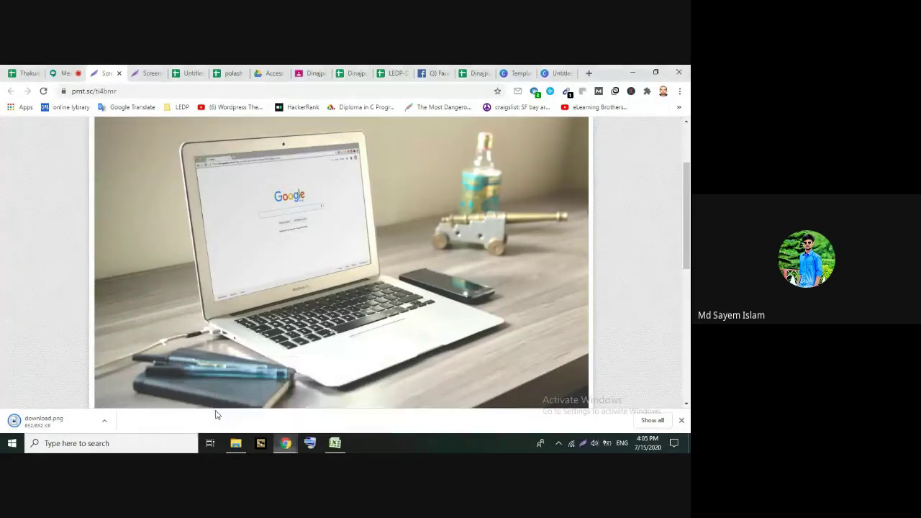
pyautogui.click(211, 405)
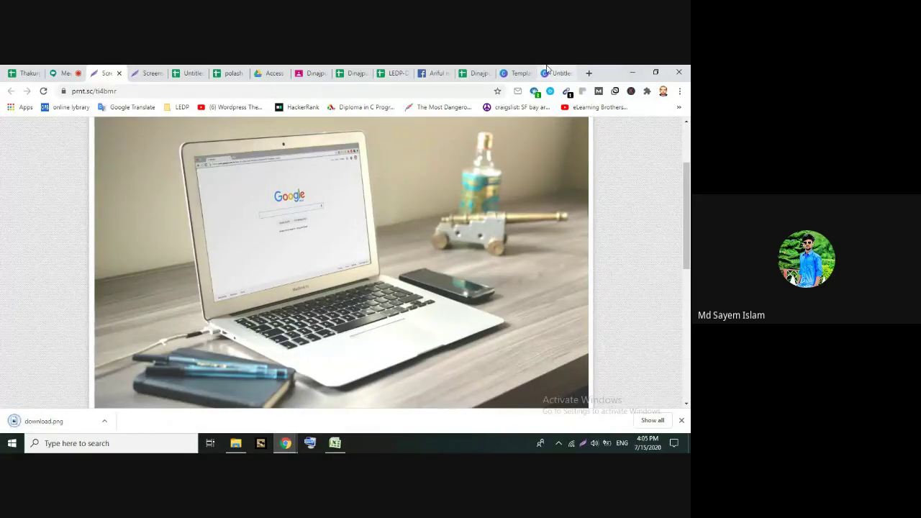
# Return to the Canva thumbnail design, upload download.png from New Volume (E:) and place two overlapping copies on the page
pyautogui.click(552, 70)
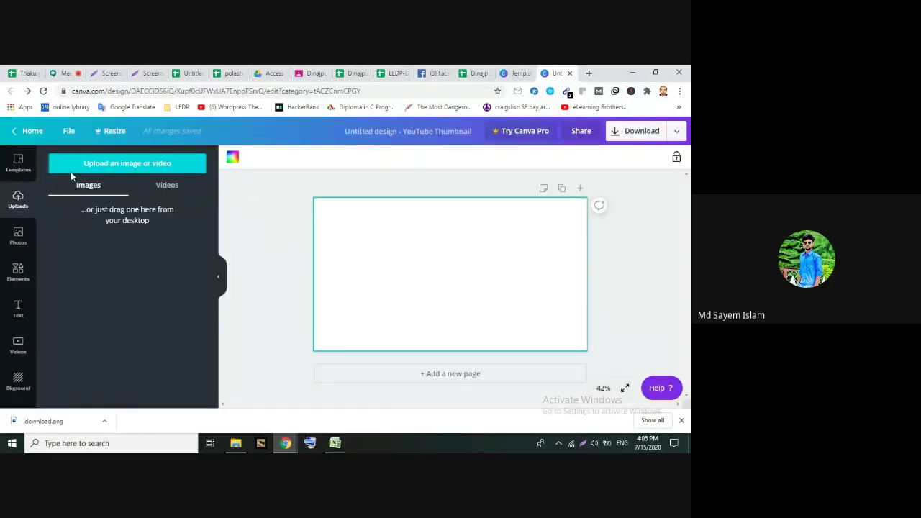
pyautogui.click(107, 163)
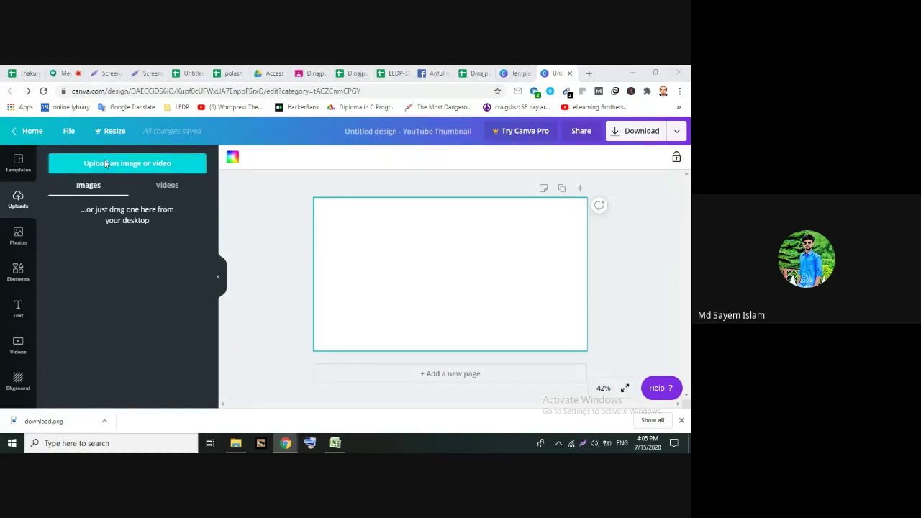
pyautogui.moveTo(185, 155); pyautogui.dragTo(184, 225)
pyautogui.click(123, 235)
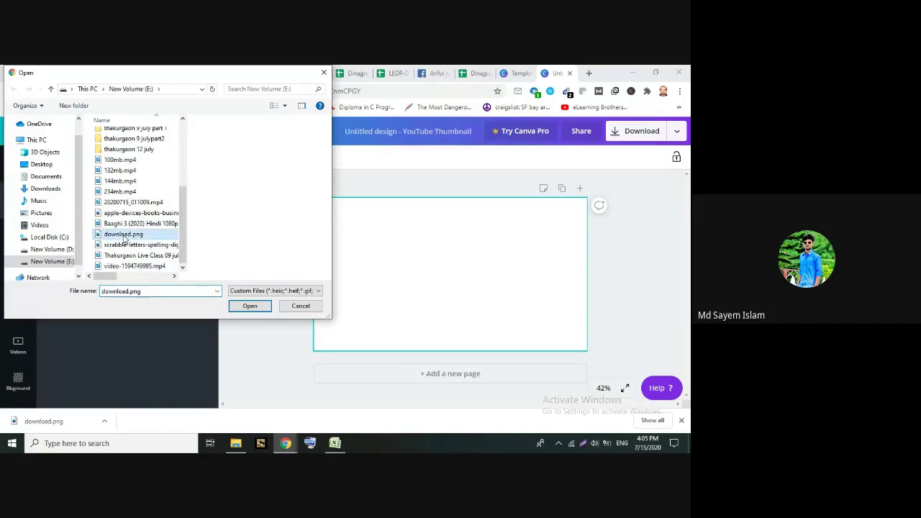
pyautogui.click(248, 306)
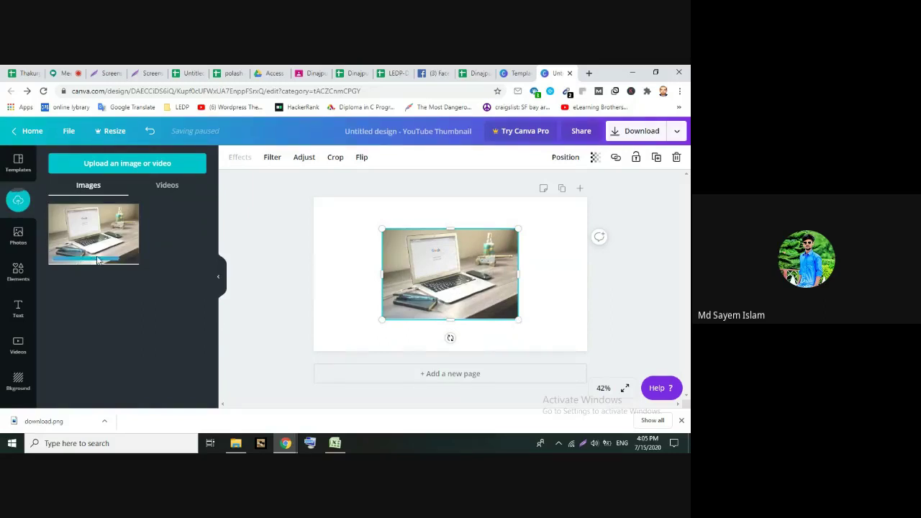
pyautogui.moveTo(97, 260); pyautogui.dragTo(486, 272)
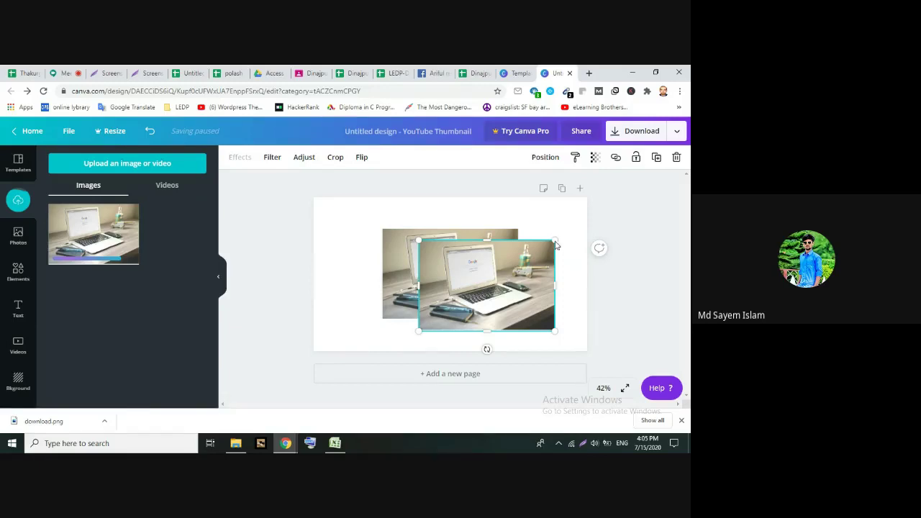
# Clear the overlapping picture copies, place the uploaded laptop picture once and resize it to fill the whole thumbnail page
pyautogui.press('Delete')
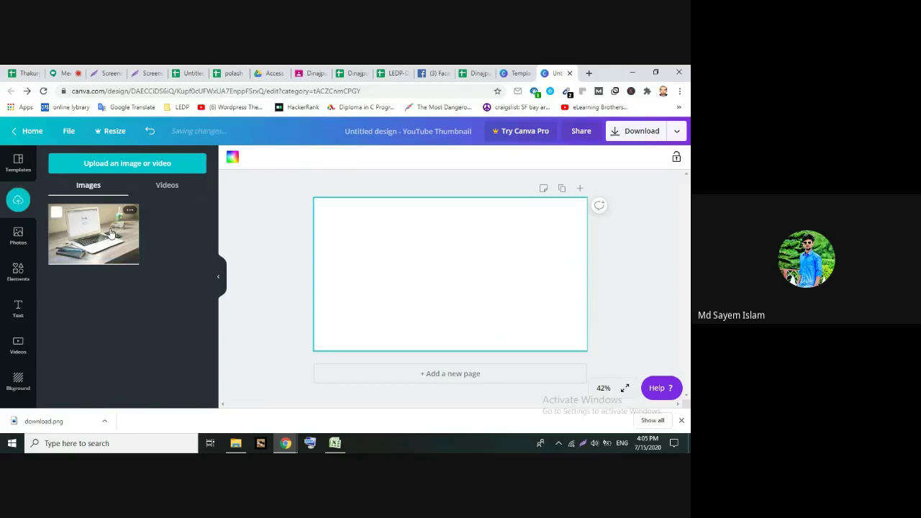
pyautogui.click(110, 233)
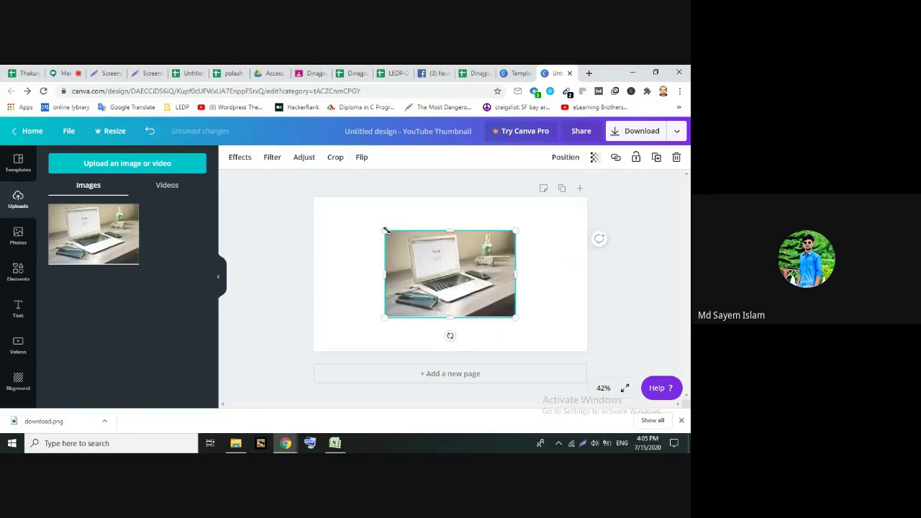
pyautogui.moveTo(385, 229); pyautogui.dragTo(332, 203)
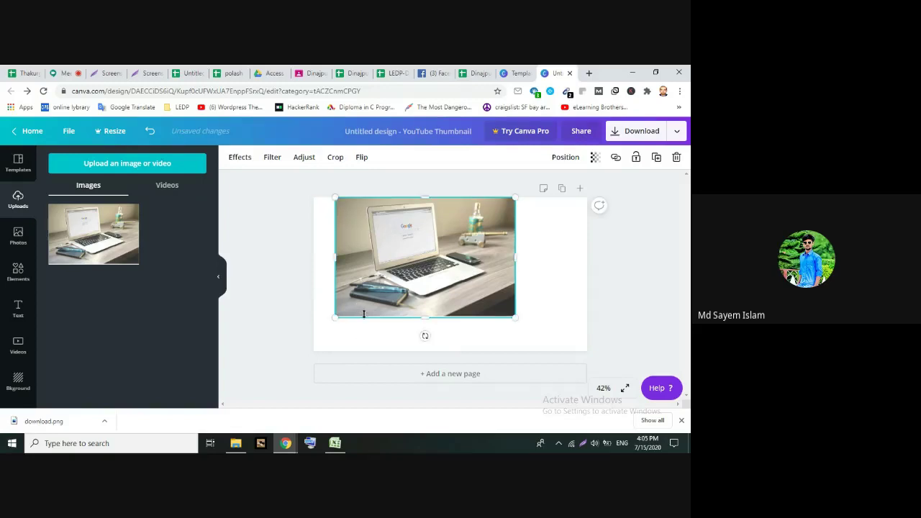
pyautogui.moveTo(363, 319); pyautogui.dragTo(369, 350)
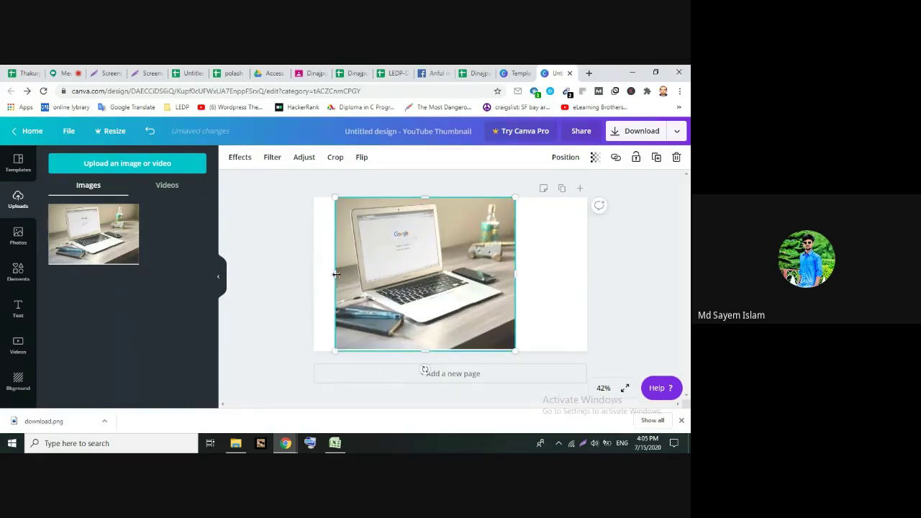
pyautogui.moveTo(331, 274); pyautogui.dragTo(313, 273)
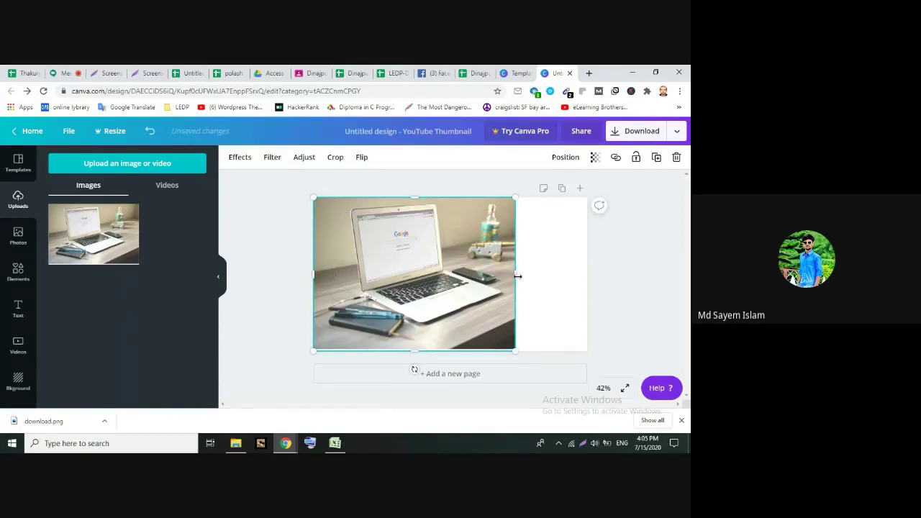
pyautogui.moveTo(518, 276); pyautogui.dragTo(589, 278)
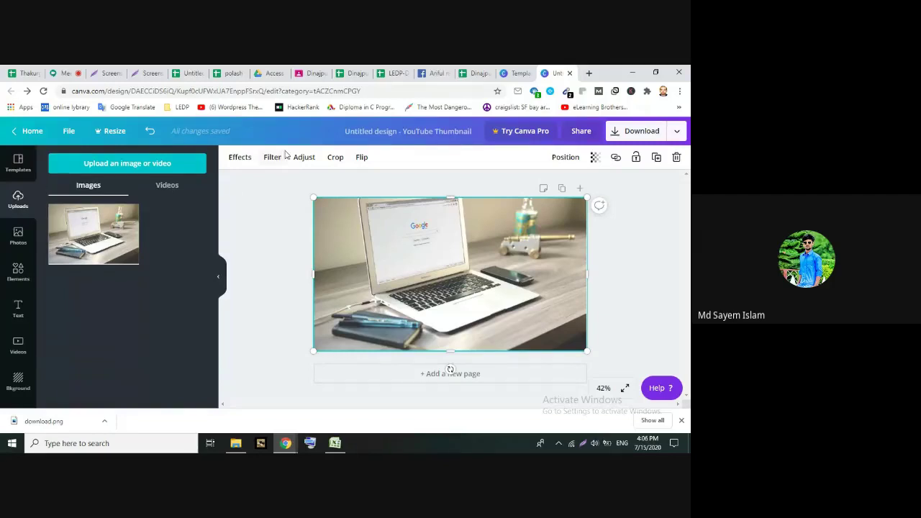
# Look through the image effects available for the laptop picture and examine the details of the Color Mix effect
pyautogui.click(240, 159)
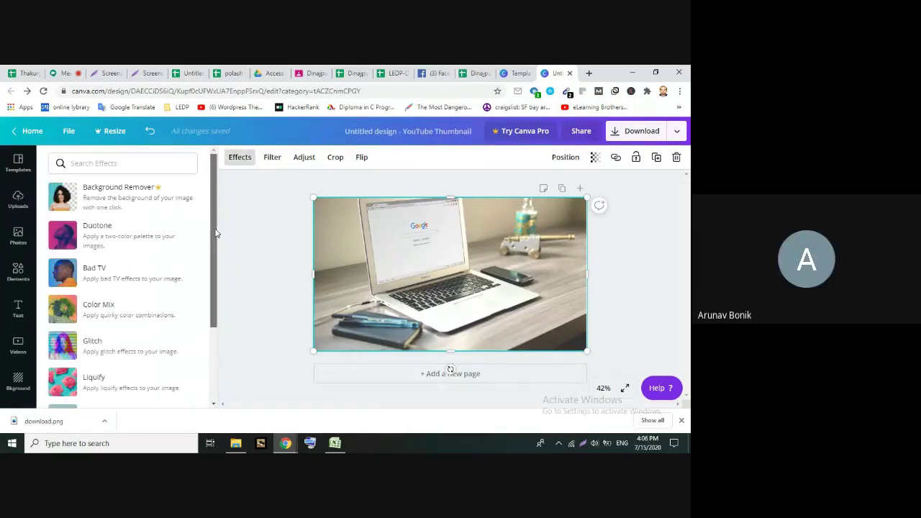
pyautogui.moveTo(216, 214)
pyautogui.mouseDown()
pyautogui.moveTo(215, 311)
pyautogui.moveTo(222, 200)
pyautogui.mouseUp()
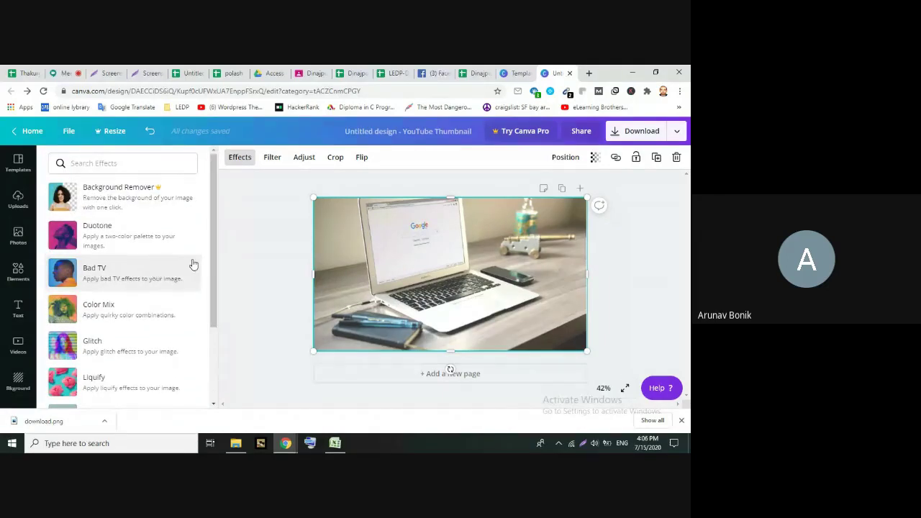
pyautogui.moveTo(213, 252); pyautogui.dragTo(211, 333)
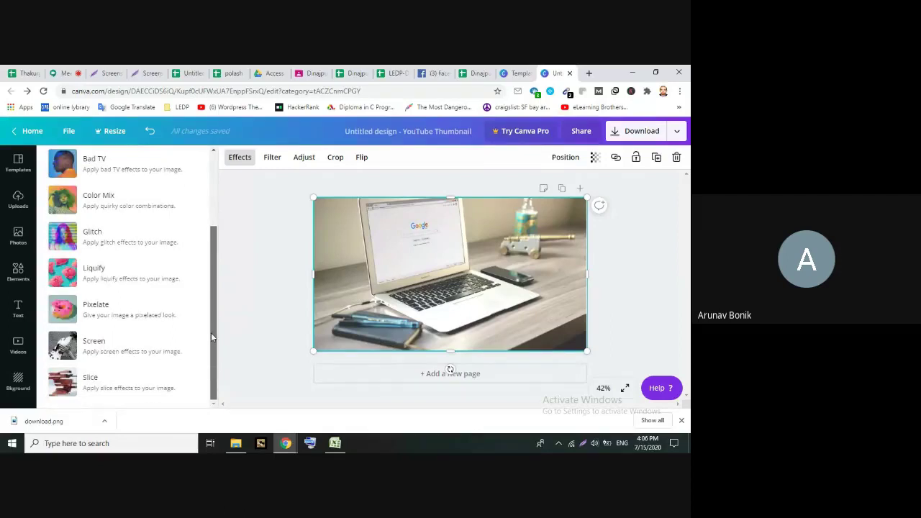
pyautogui.click(101, 203)
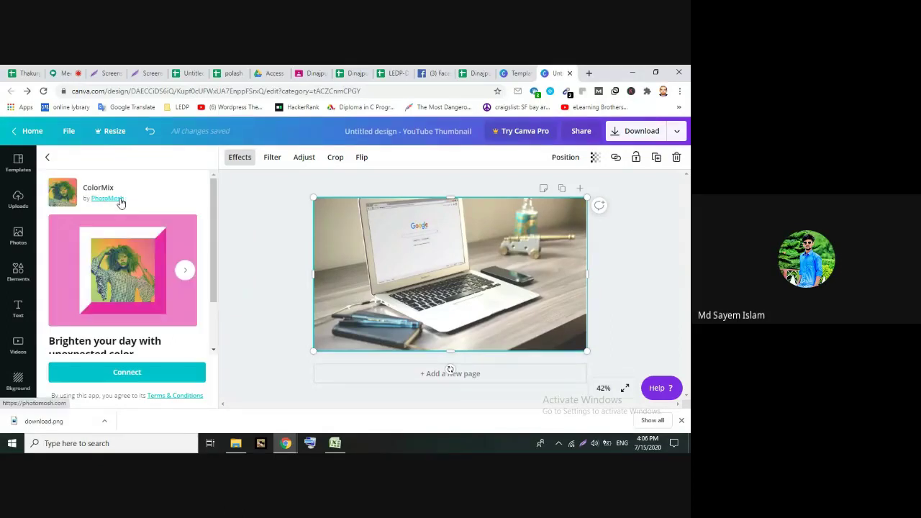
pyautogui.moveTo(211, 216); pyautogui.dragTo(231, 163)
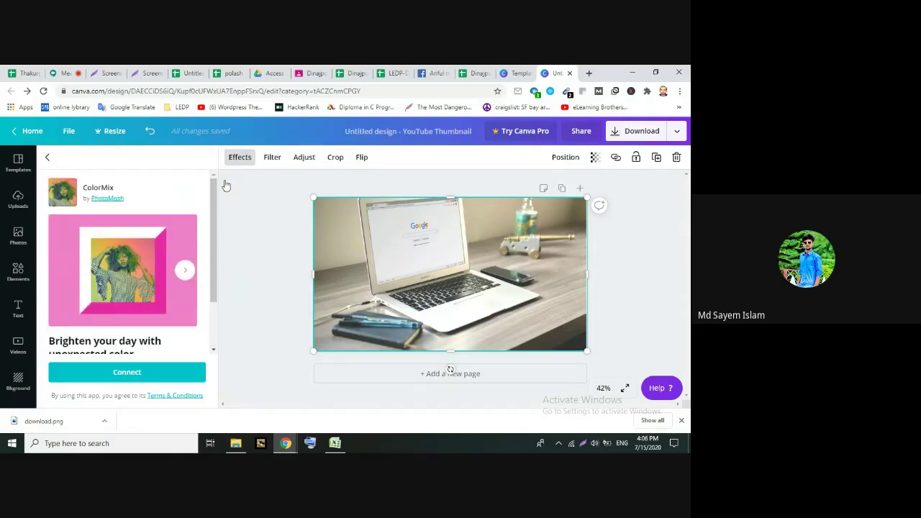
pyautogui.click(18, 308)
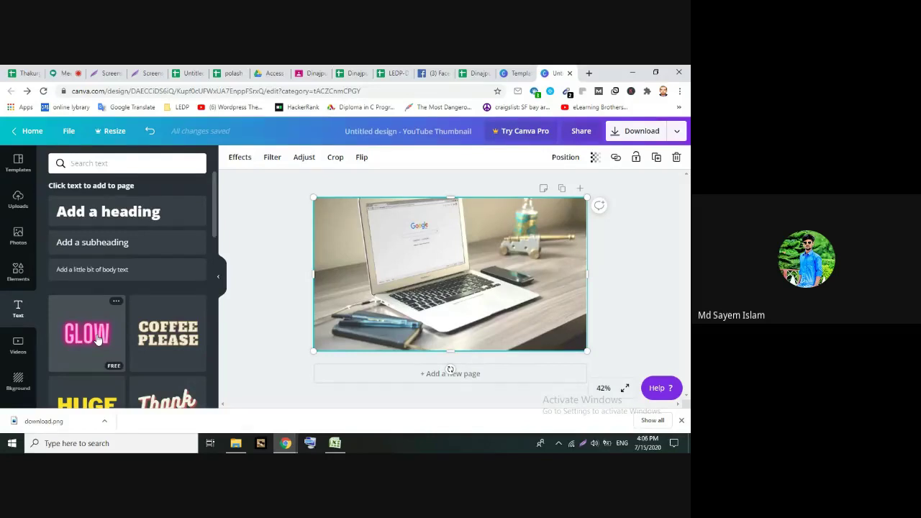
pyautogui.click(87, 334)
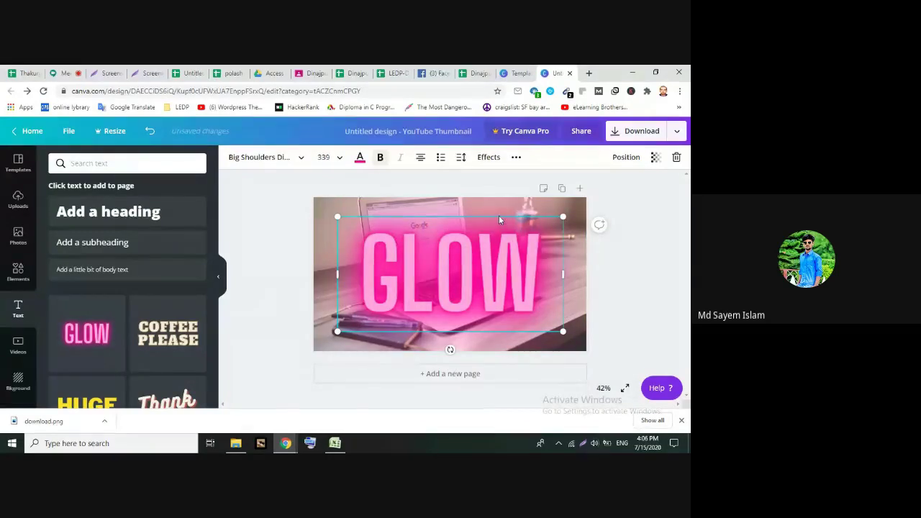
pyautogui.moveTo(339, 274); pyautogui.dragTo(503, 262)
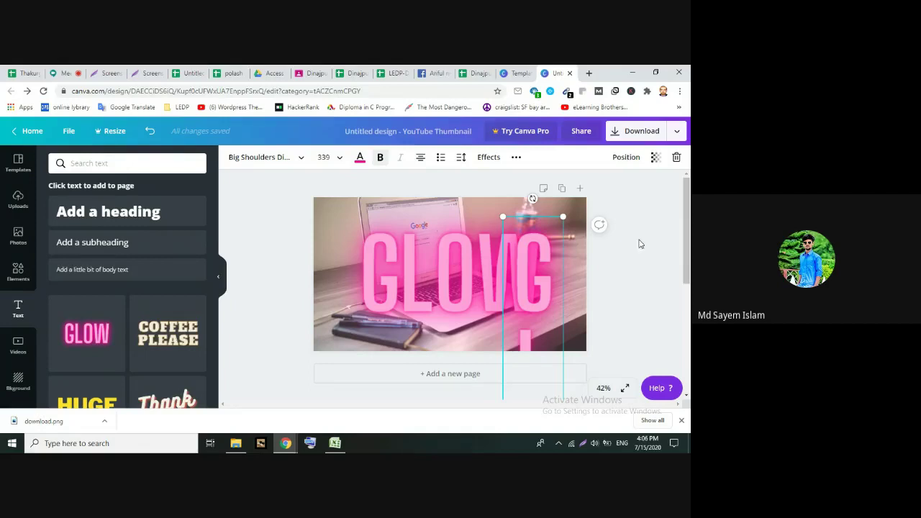
pyautogui.click(523, 238)
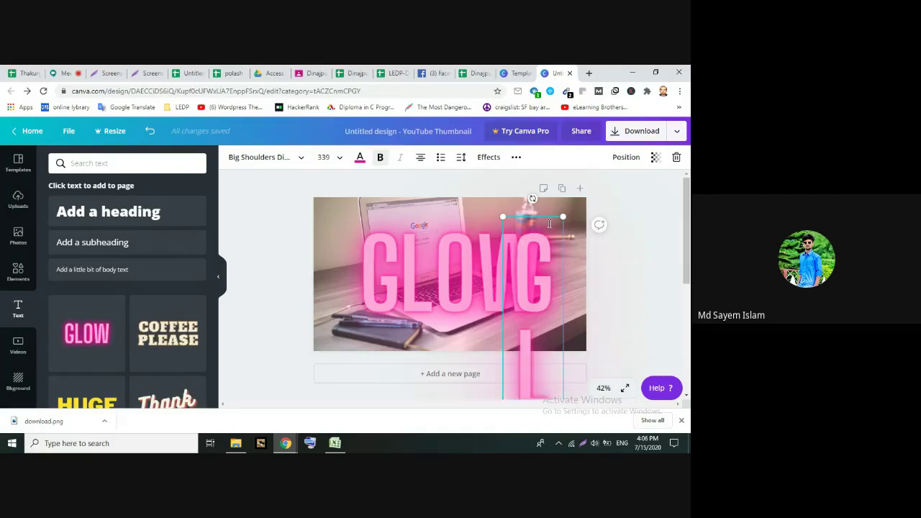
pyautogui.press('Delete')
pyautogui.press('Delete')
pyautogui.press('Delete')
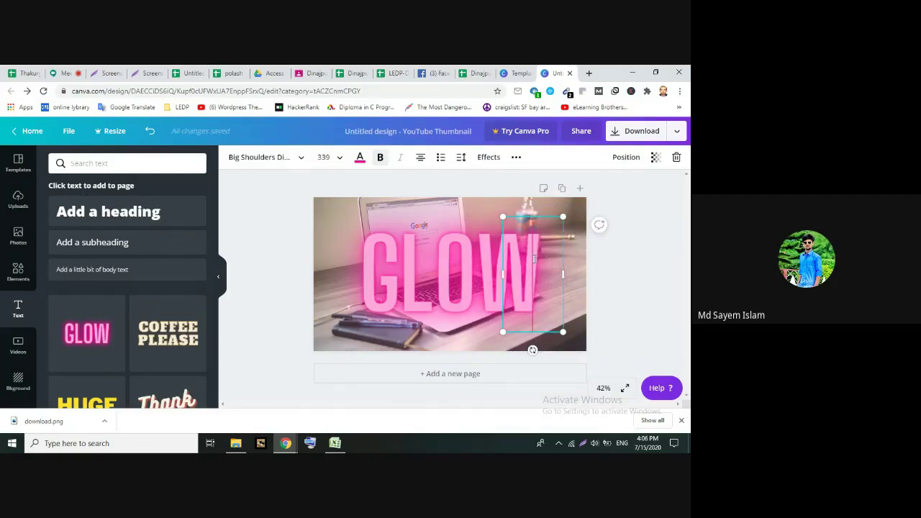
pyautogui.click(334, 250)
pyautogui.click(437, 252)
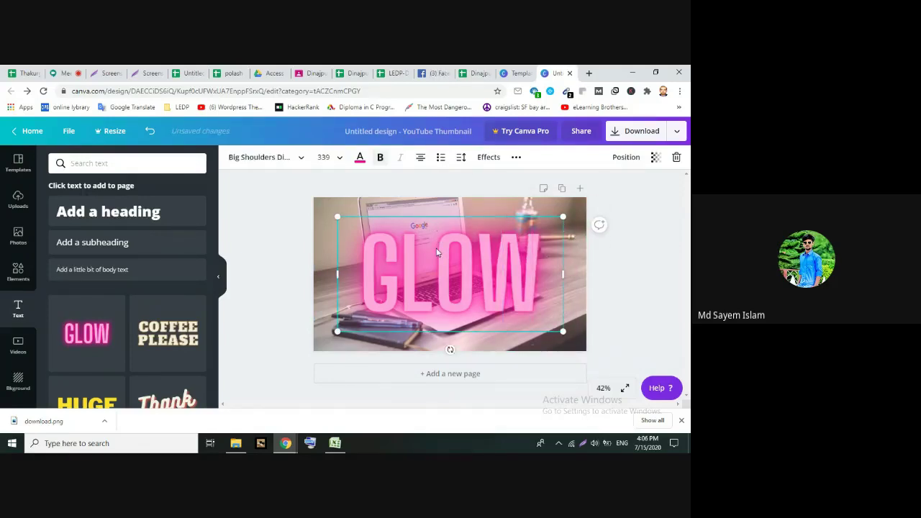
pyautogui.press('Delete')
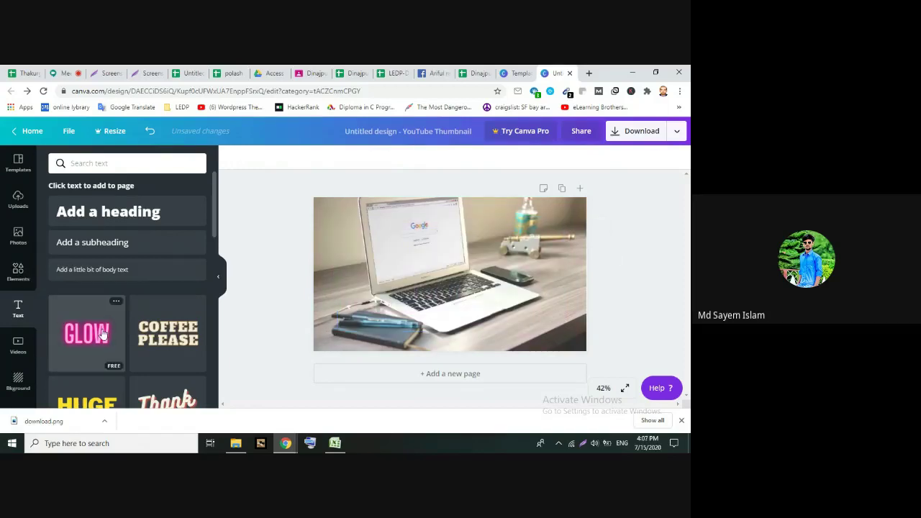
# Add the pink GLOW text style over the laptop picture and replace its wording with MOVIE
pyautogui.click(102, 334)
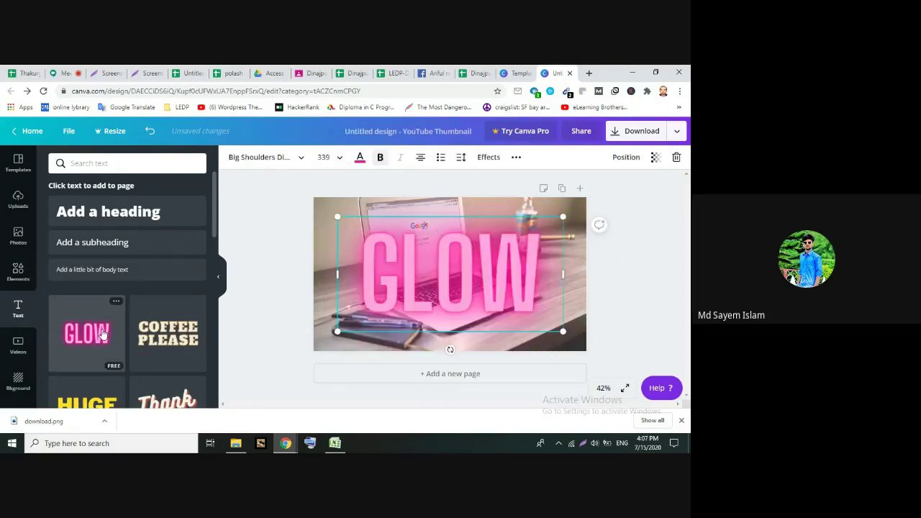
pyautogui.doubleClick(429, 265)
pyautogui.click(440, 264)
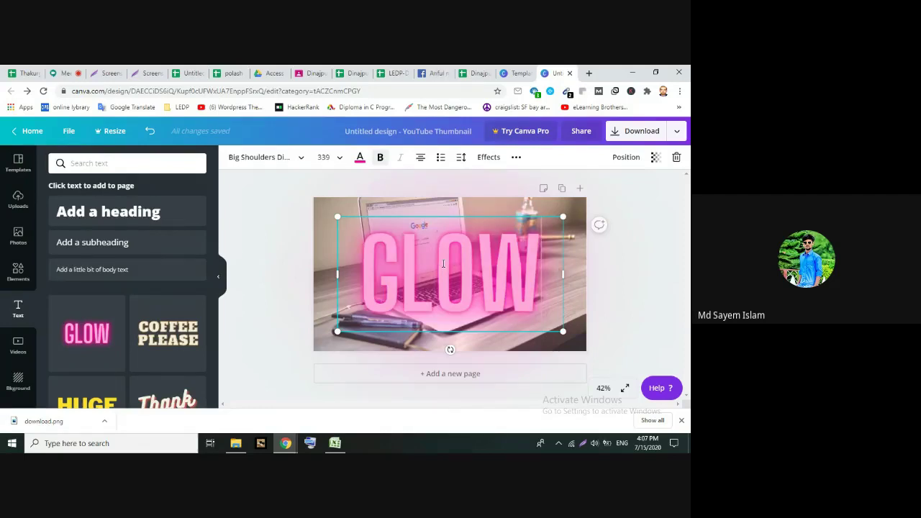
pyautogui.hotkey('ctrl', 'a')
pyautogui.press('BackSpace')
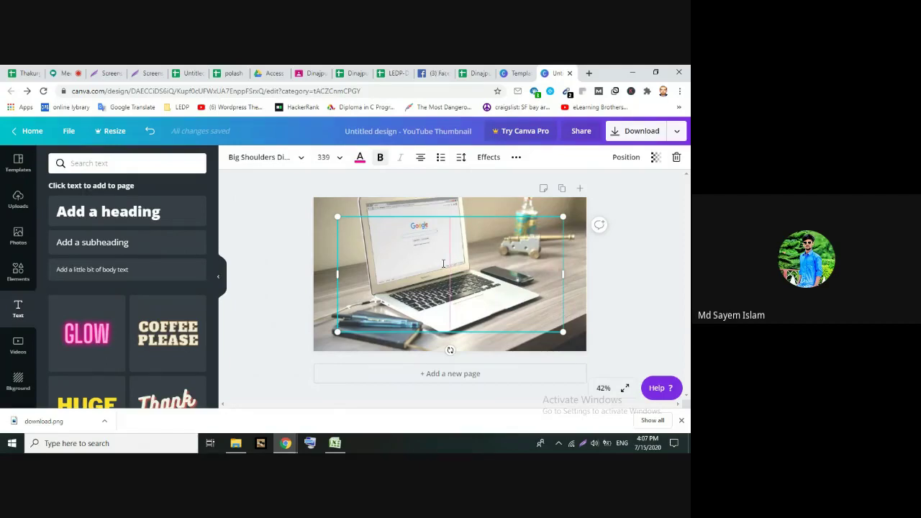
pyautogui.write('MO')
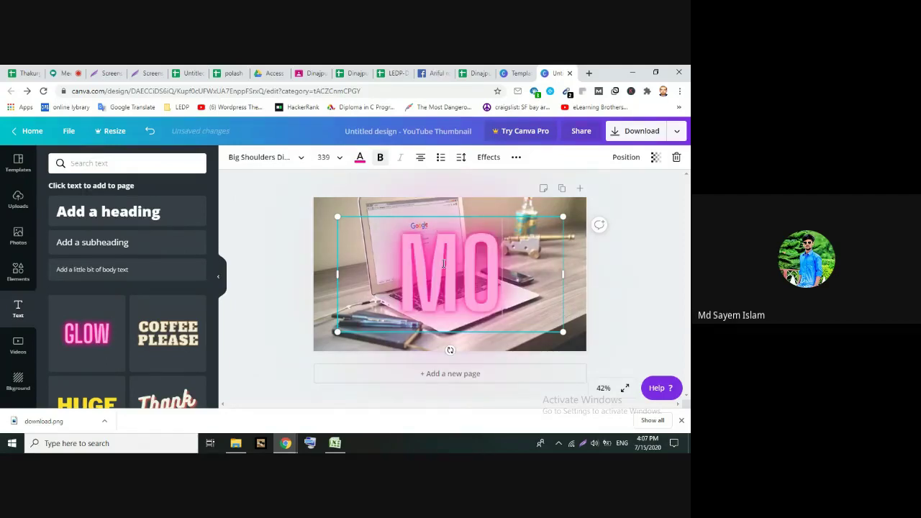
pyautogui.write('VIE')
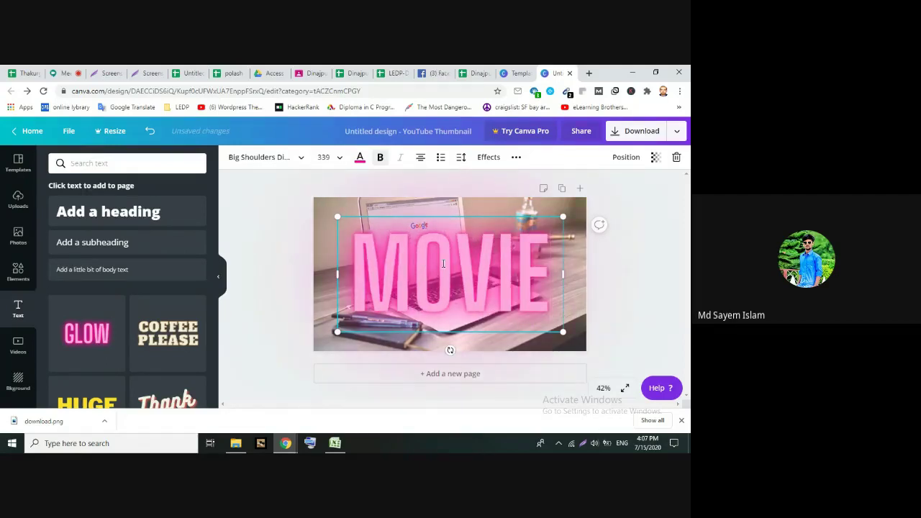
pyautogui.click(635, 293)
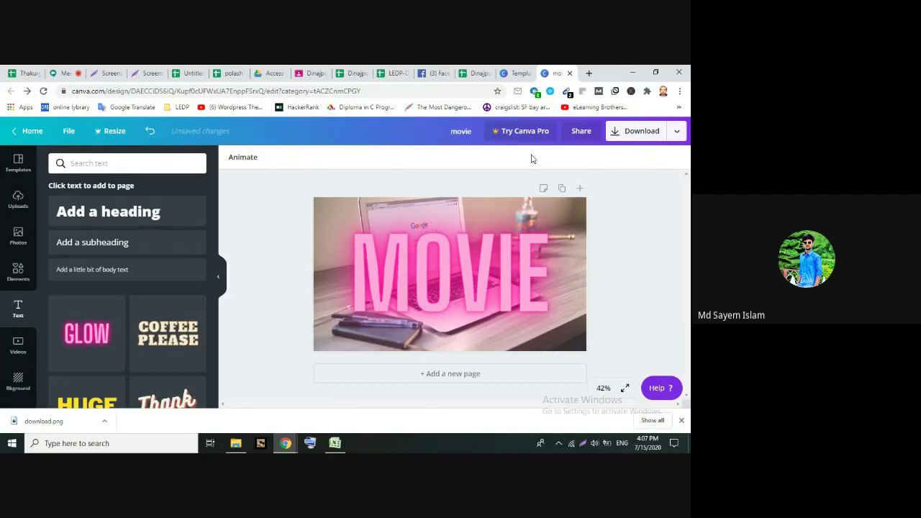
# Download the thumbnail as a PNG, save it as movie.png on New Volume (E:) and dismiss the Canva Pro offer
pyautogui.click(651, 130)
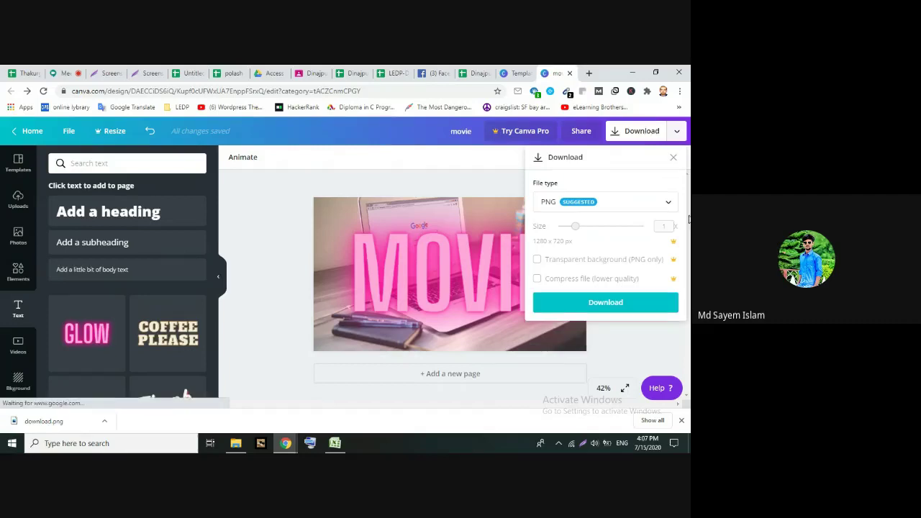
pyautogui.click(618, 303)
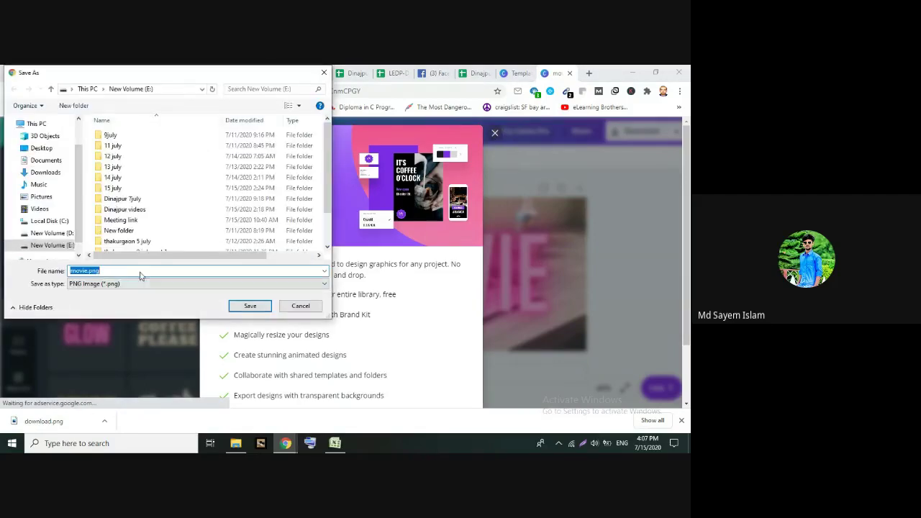
pyautogui.click(250, 305)
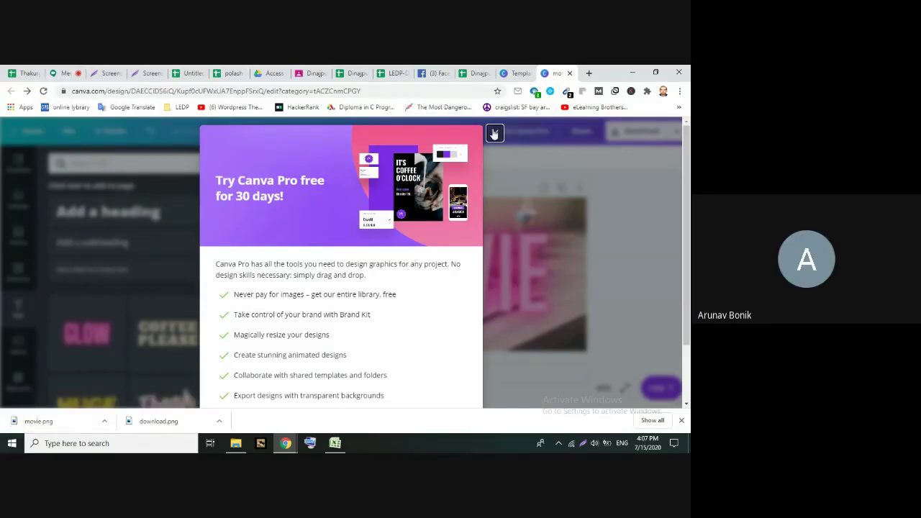
pyautogui.click(495, 135)
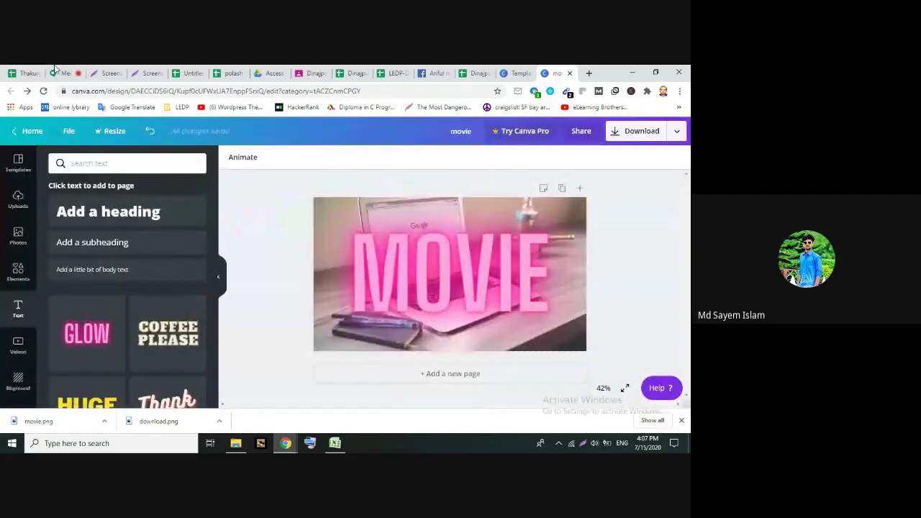
# Switch to the Google Meet call, try to mute the participant who is speaking, and return to the Canva design
pyautogui.click(64, 72)
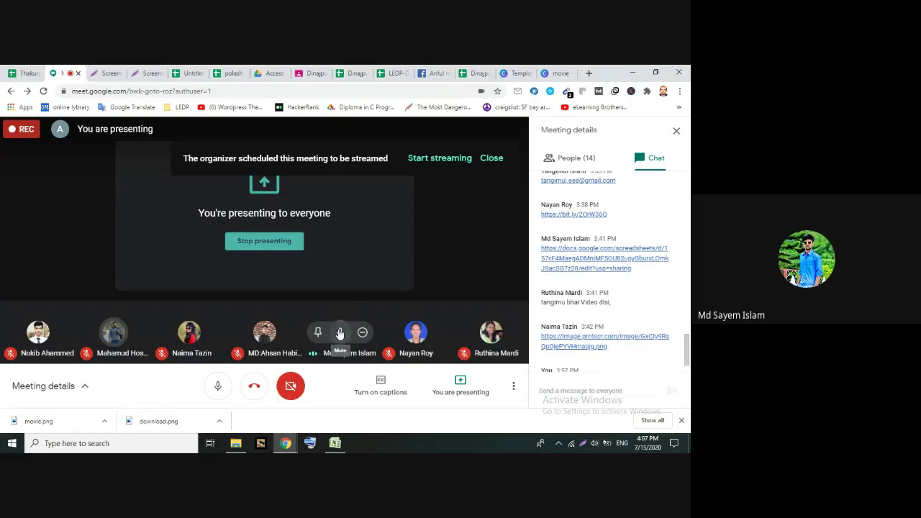
pyautogui.click(338, 330)
pyautogui.click(403, 281)
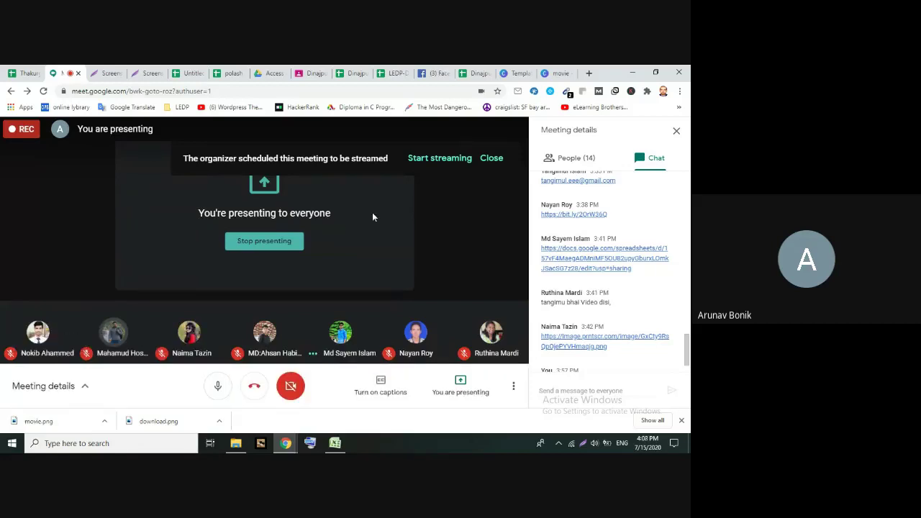
pyautogui.click(558, 73)
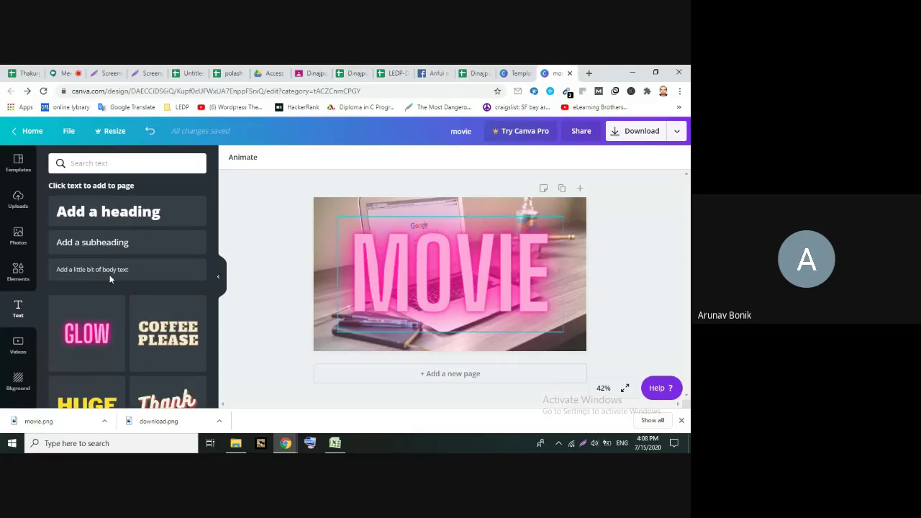
# Review the uploaded images and browse the trending stock photos beside the finished thumbnail
pyautogui.moveTo(286, 443)
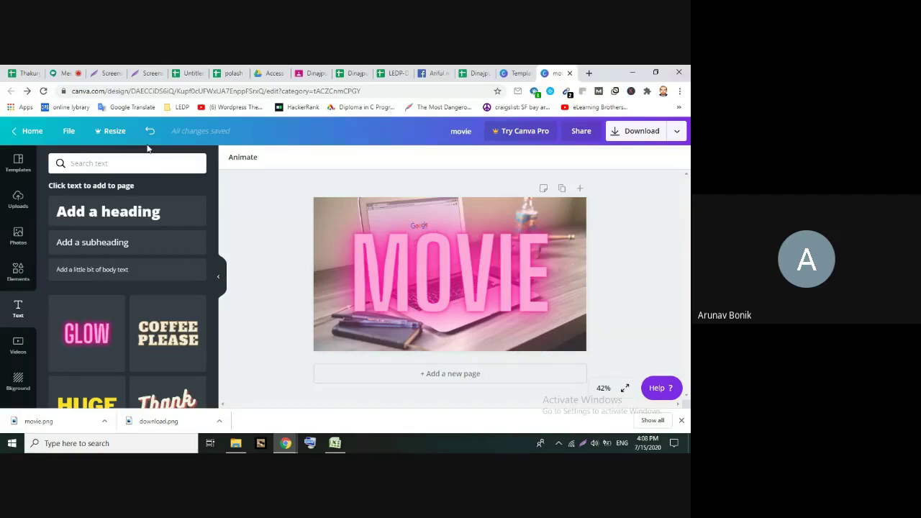
pyautogui.click(17, 199)
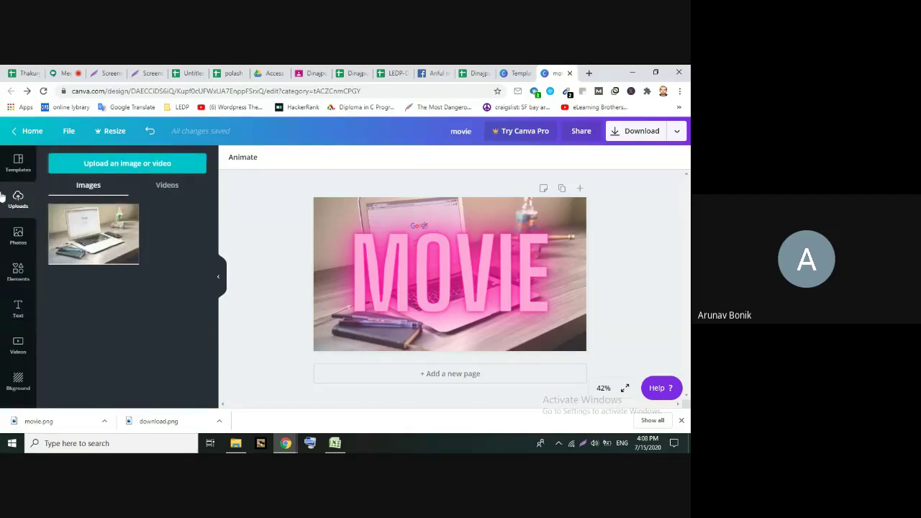
pyautogui.click(19, 235)
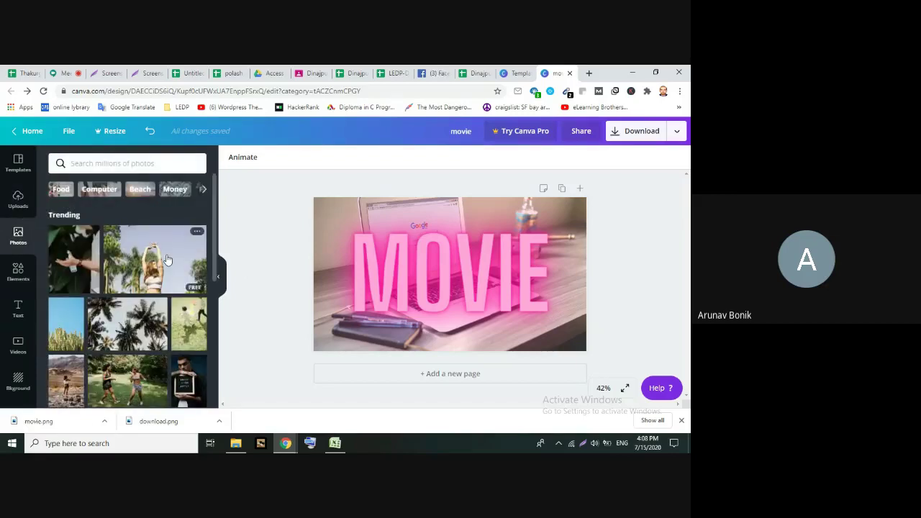
pyautogui.scroll(-5, 166, 256)
pyautogui.scroll(5, 167, 254)
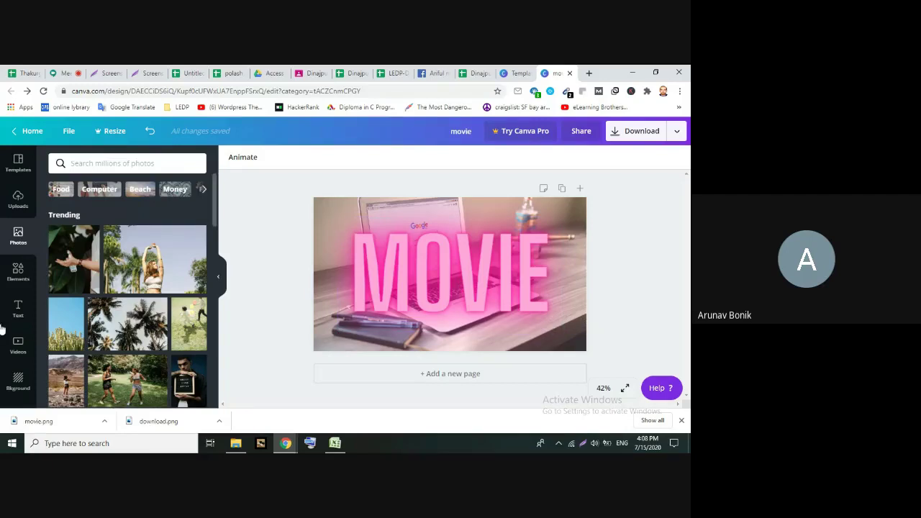
# Add the featured masked-man illustration to the thumbnail and position it at the bottom centre, below the MOVIE text
pyautogui.click(18, 272)
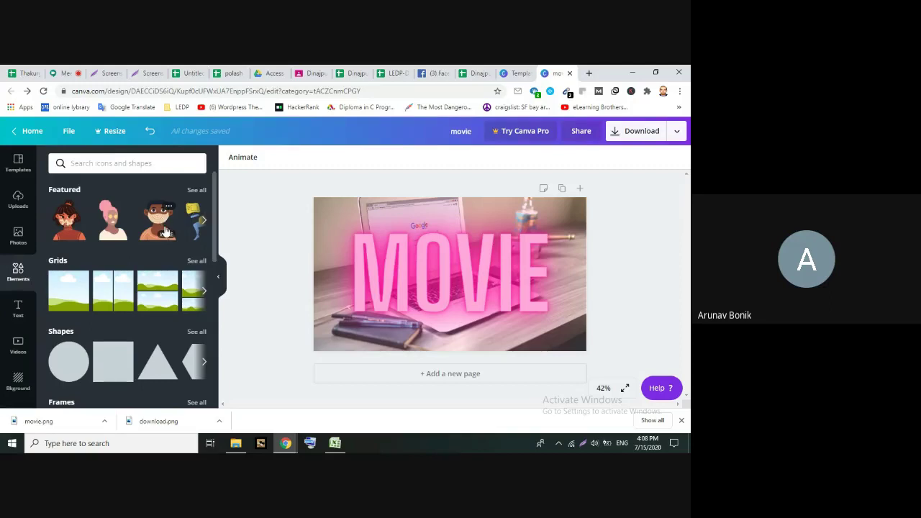
pyautogui.click(162, 223)
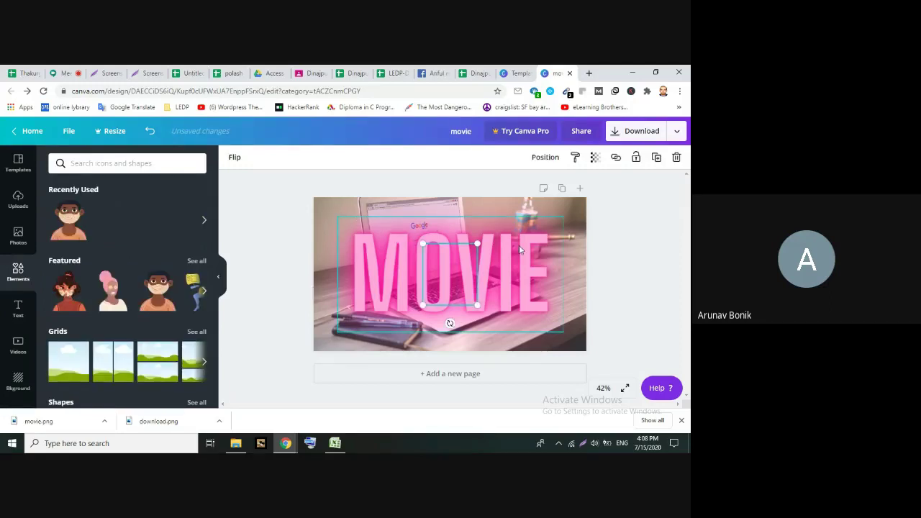
pyautogui.moveTo(452, 272); pyautogui.dragTo(450, 336)
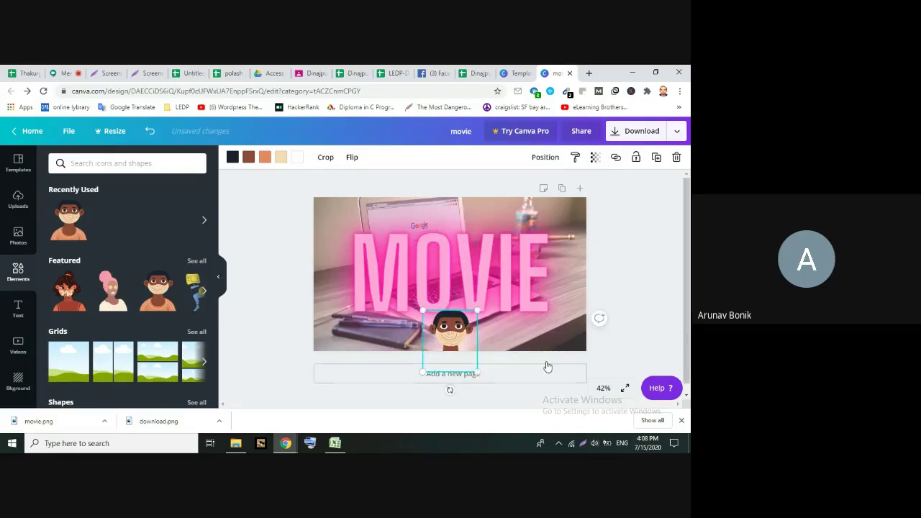
pyautogui.click(631, 259)
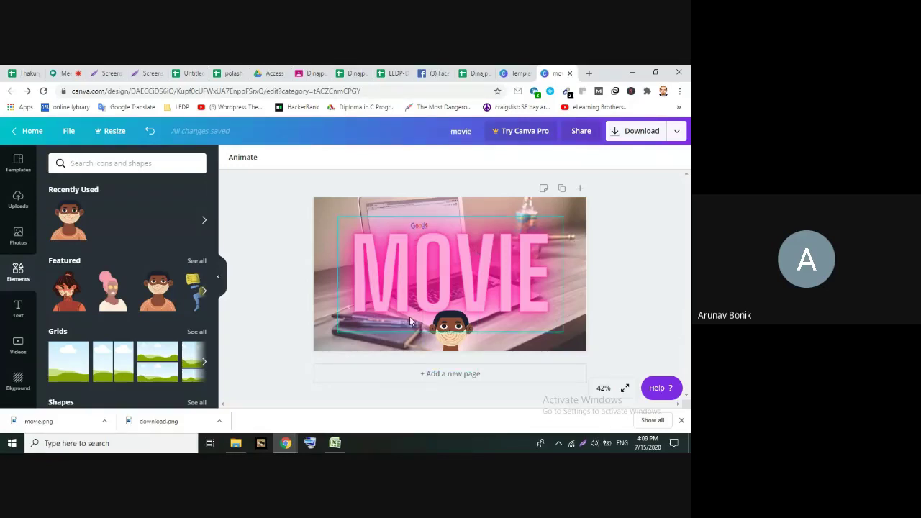
# Download the updated thumbnail as a PNG, save it as movie (1).png on New Volume (E:) and dismiss the Canva Pro offer
pyautogui.click(640, 132)
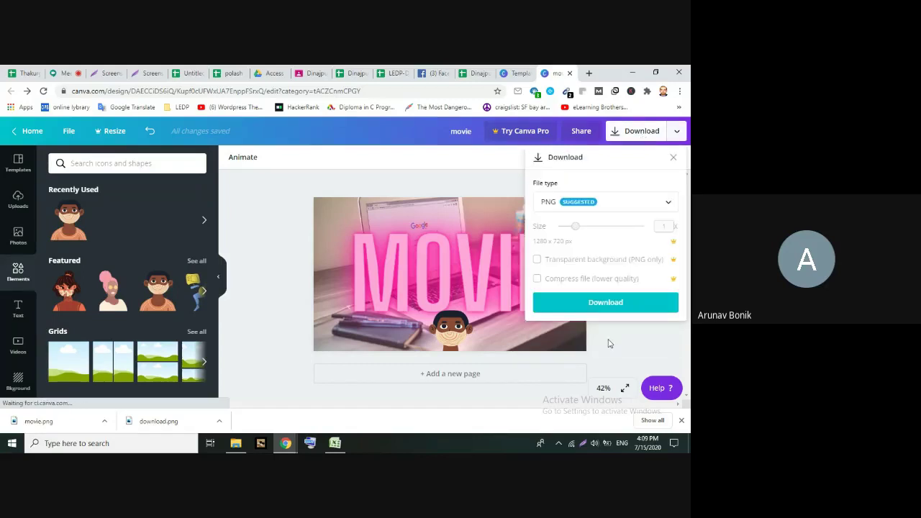
pyautogui.click(602, 305)
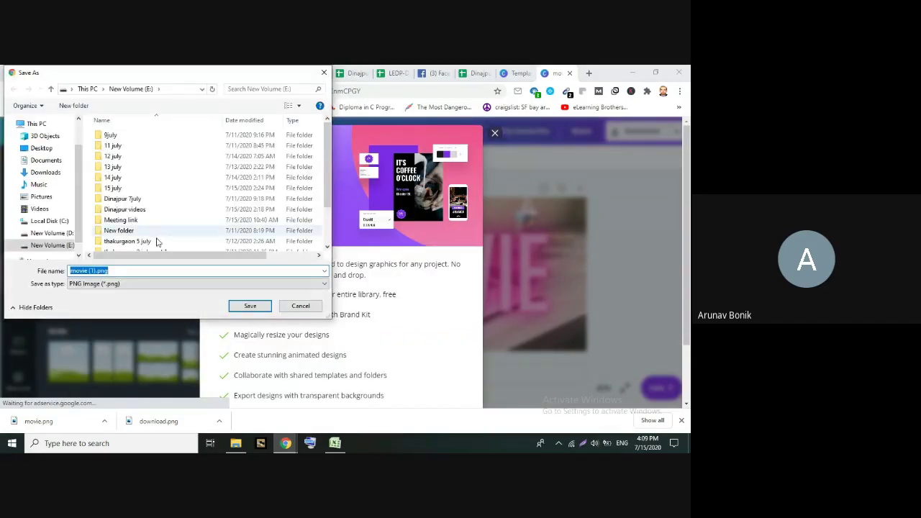
pyautogui.click(245, 307)
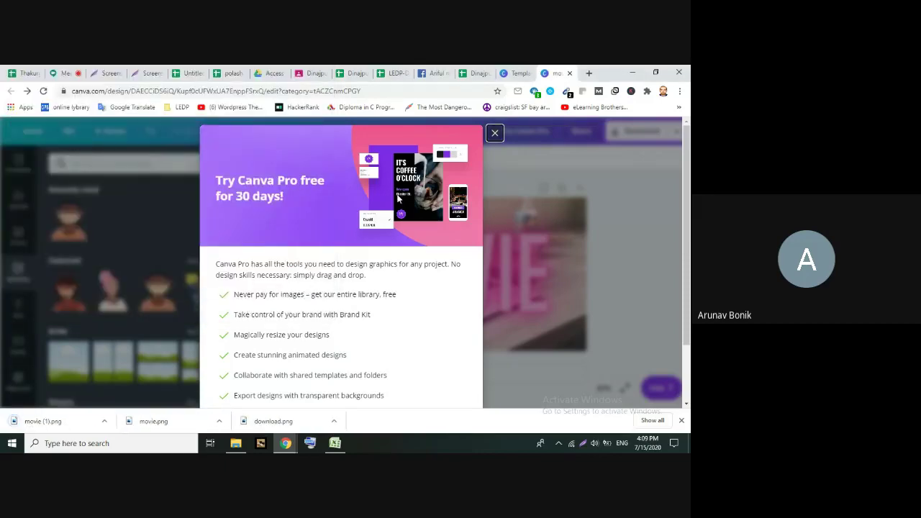
pyautogui.click(494, 133)
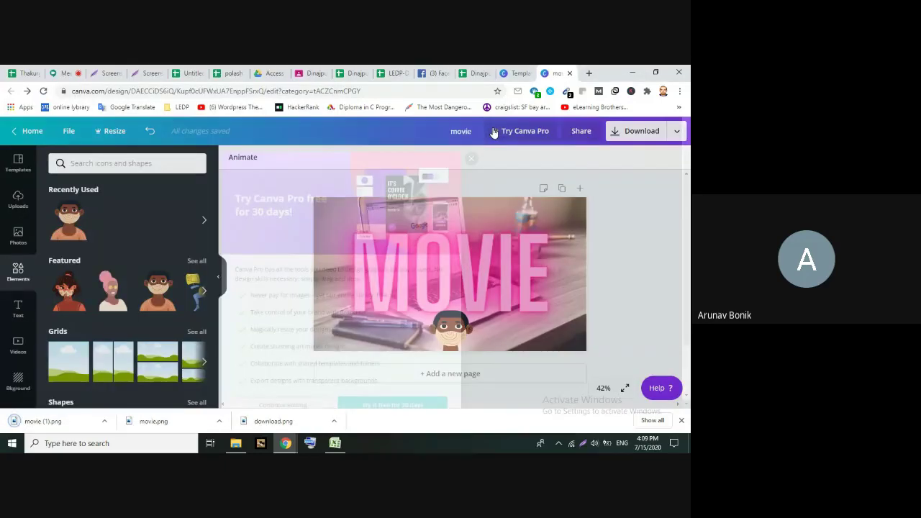
# Check the Google Meet call and close the two Lightshot screenshot pages open in the browser
pyautogui.click(55, 72)
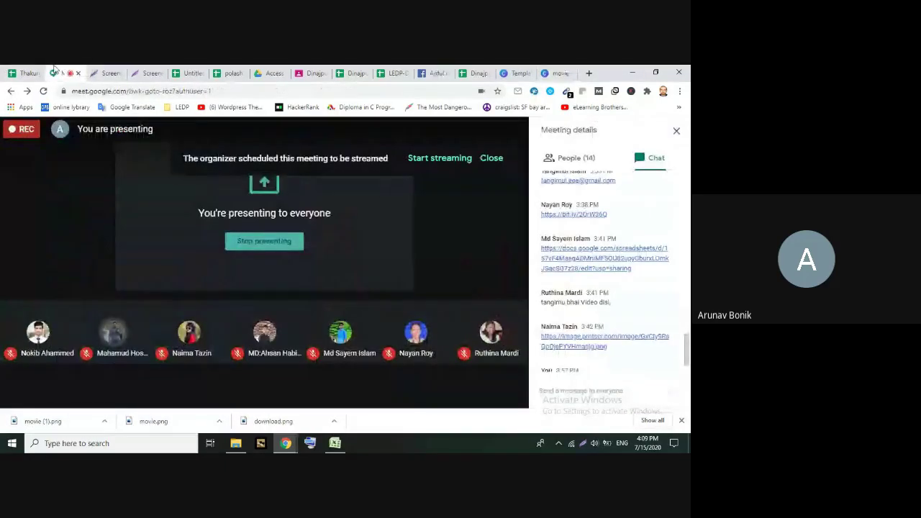
pyautogui.moveTo(2, 230)
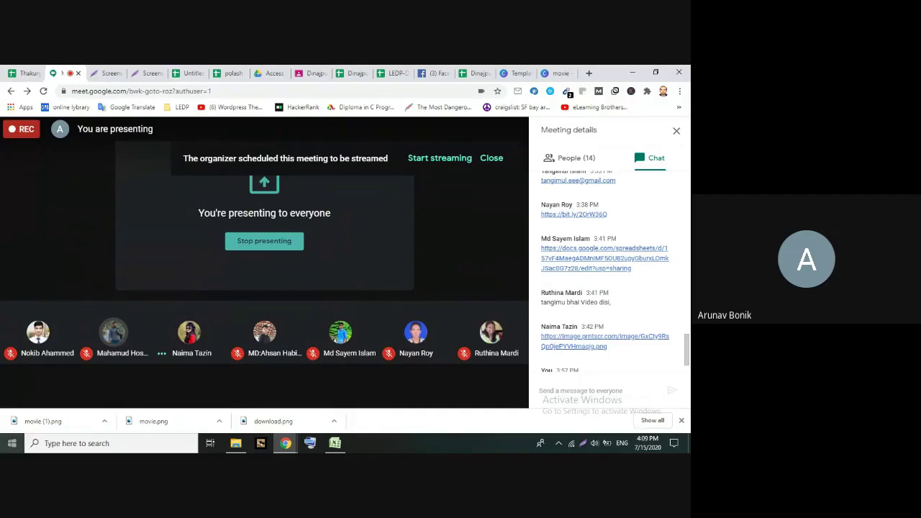
pyautogui.moveTo(274, 272)
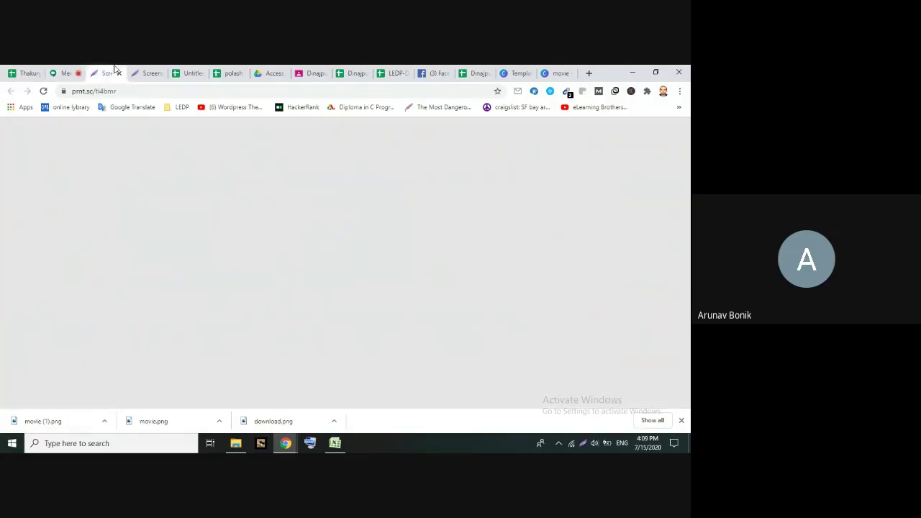
pyautogui.click(111, 72)
pyautogui.click(119, 73)
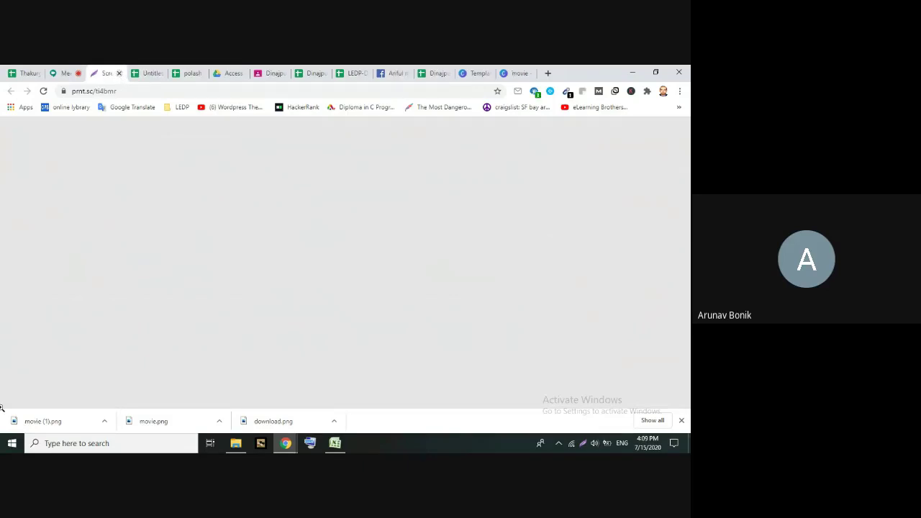
pyautogui.hotkey('ctrl', 'w')
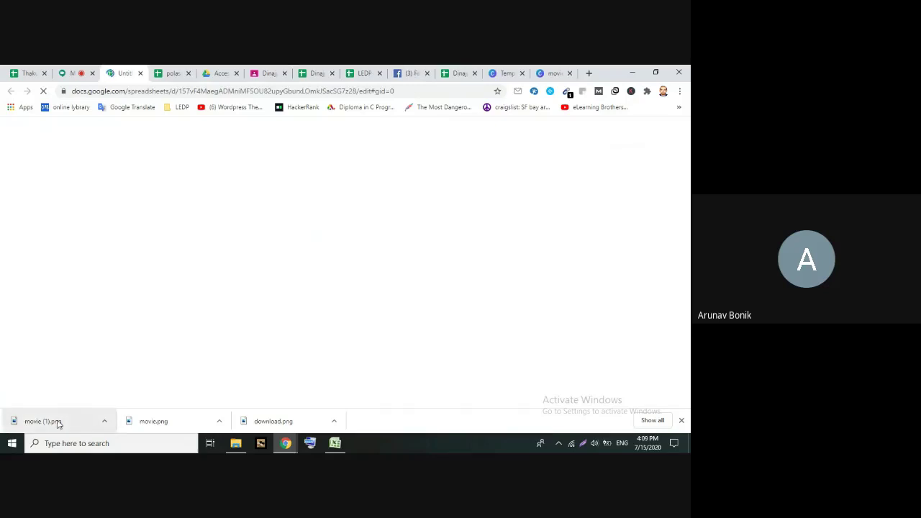
# Show the downloaded download.png file in its folder
pyautogui.click(334, 421)
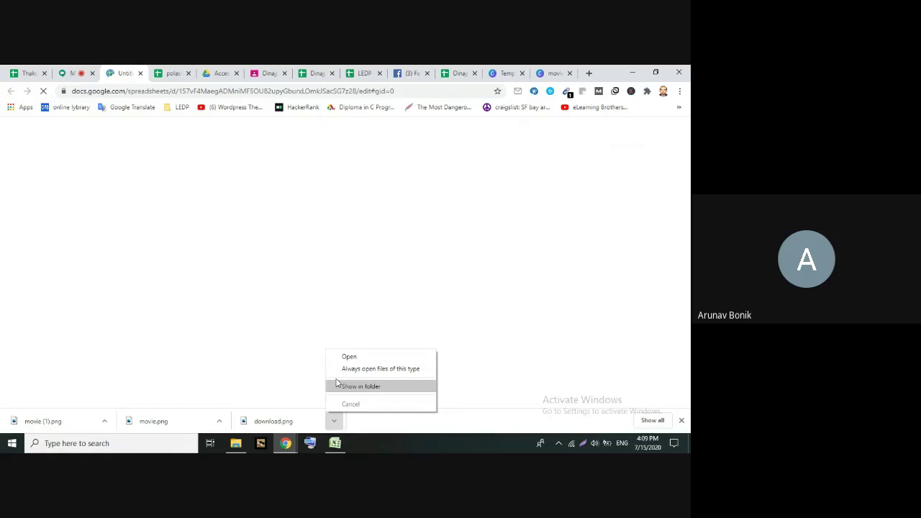
pyautogui.click(363, 386)
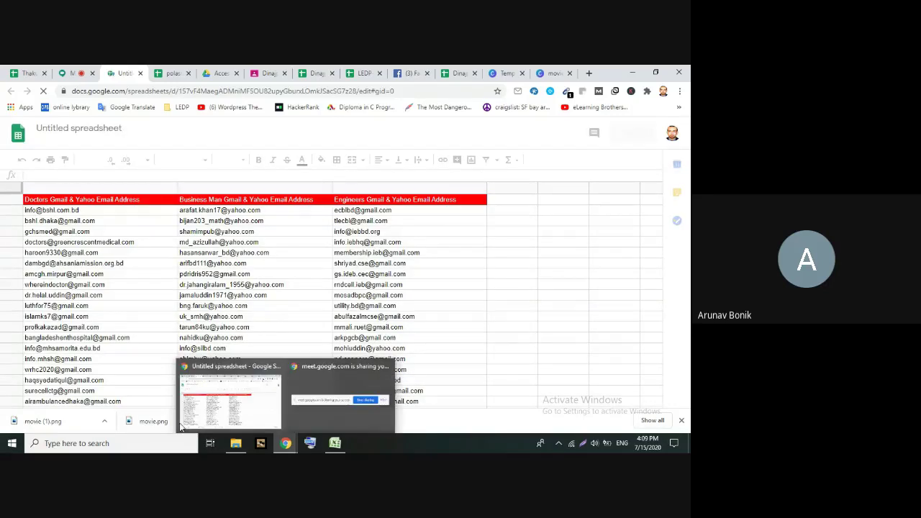
pyautogui.tripleClick(529, 283)
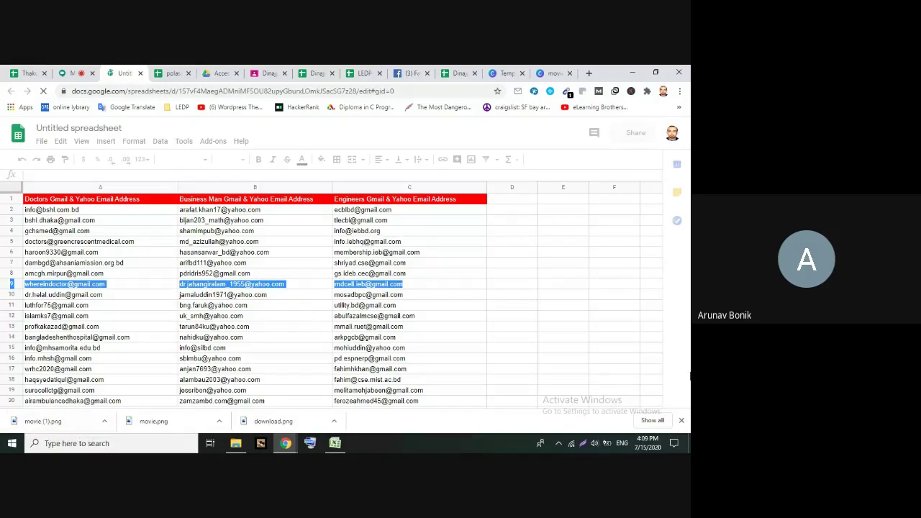
# Return to the Google Meet call and stop presenting the screen
pyautogui.click(66, 72)
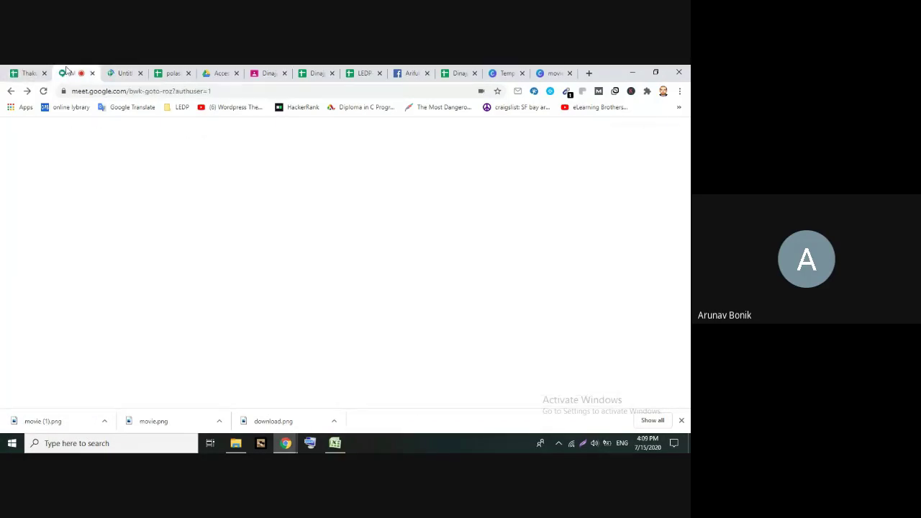
pyautogui.click(458, 389)
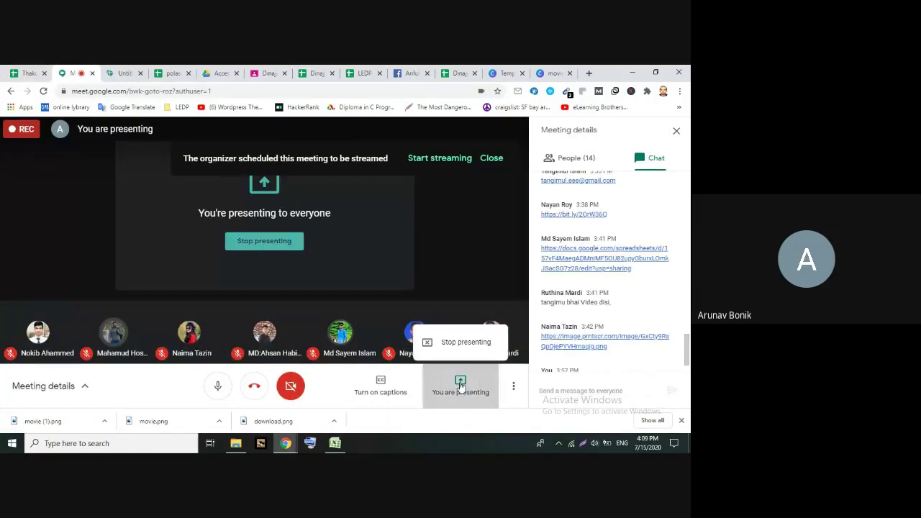
pyautogui.click(453, 338)
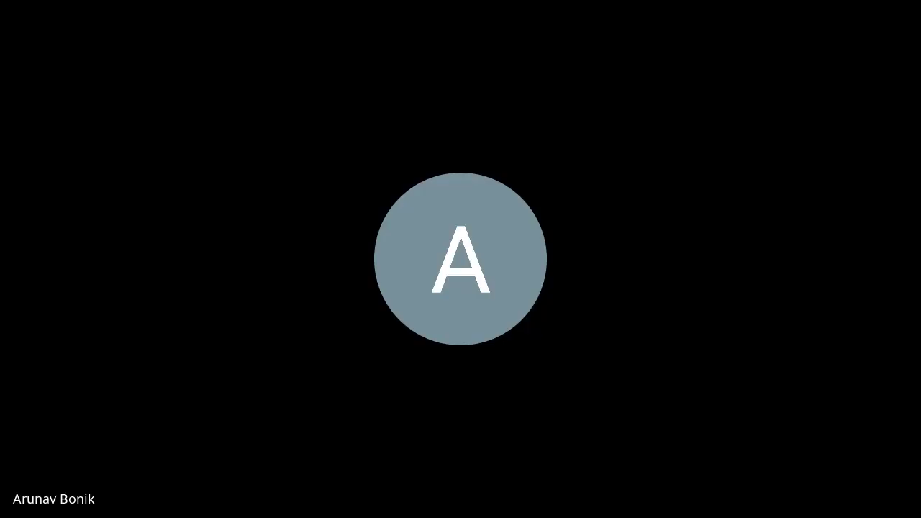
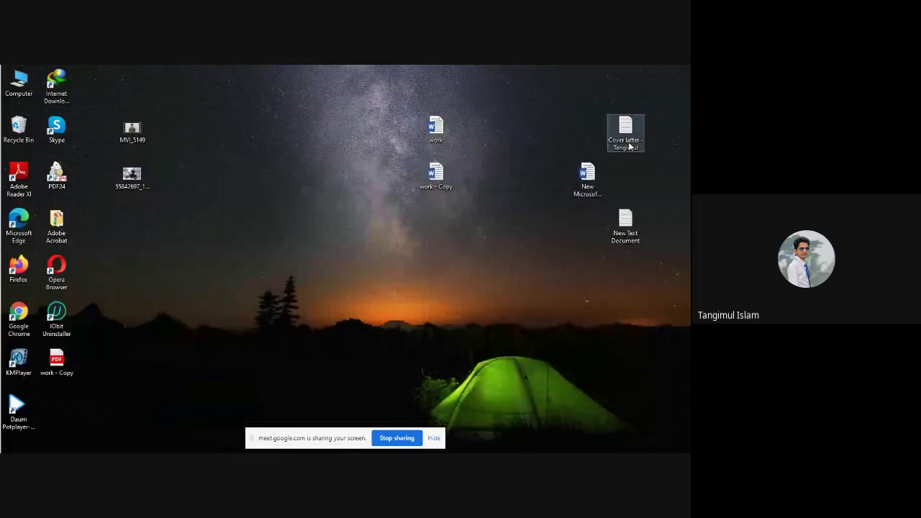
# Open the cover letter text file from the desktop and select its JOB OFFERS section as a Lightshot capture of about 789x174 pixels
pyautogui.doubleClick(628, 128)
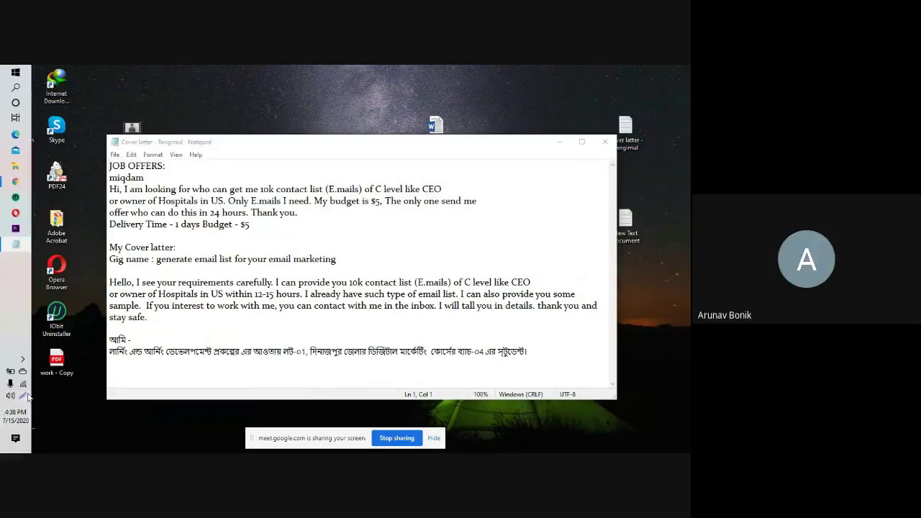
pyautogui.click(28, 396)
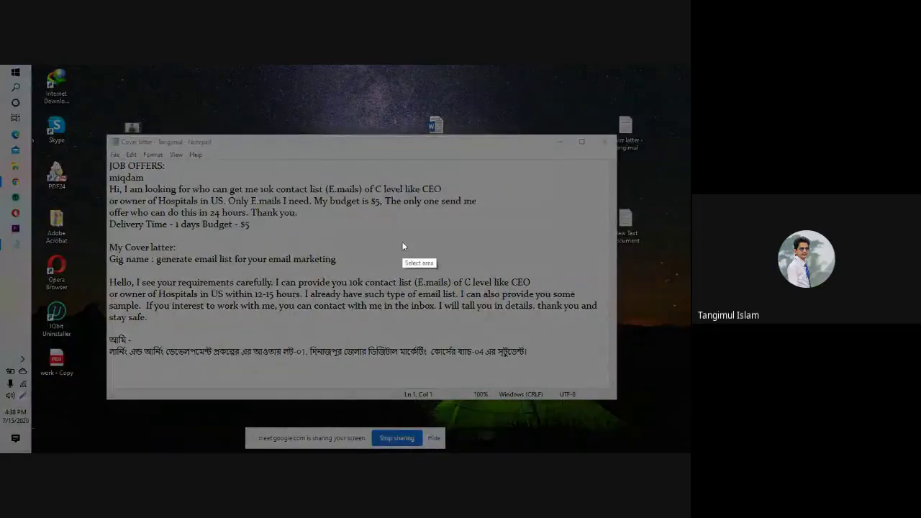
pyautogui.moveTo(498, 246); pyautogui.dragTo(99, 157)
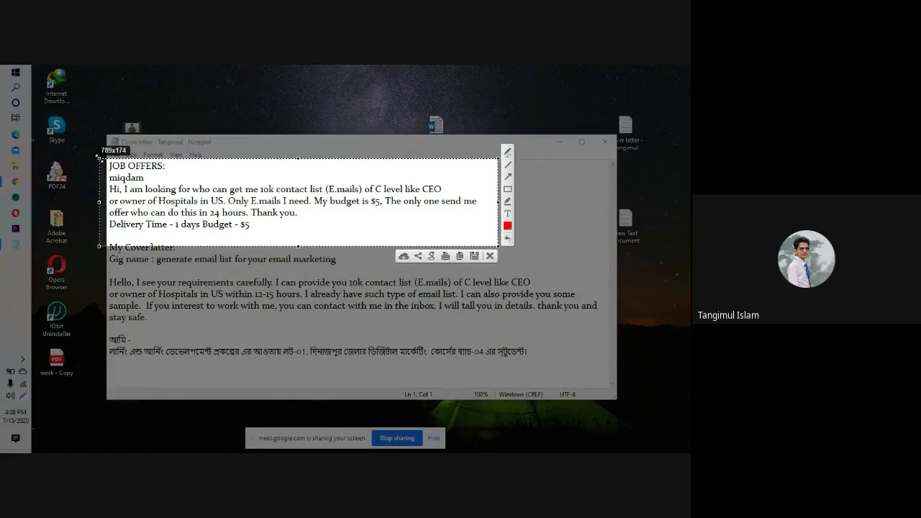
# Save the screenshot to the Desktop as a PNG named 33333 and close the cover letter file
pyautogui.click(475, 258)
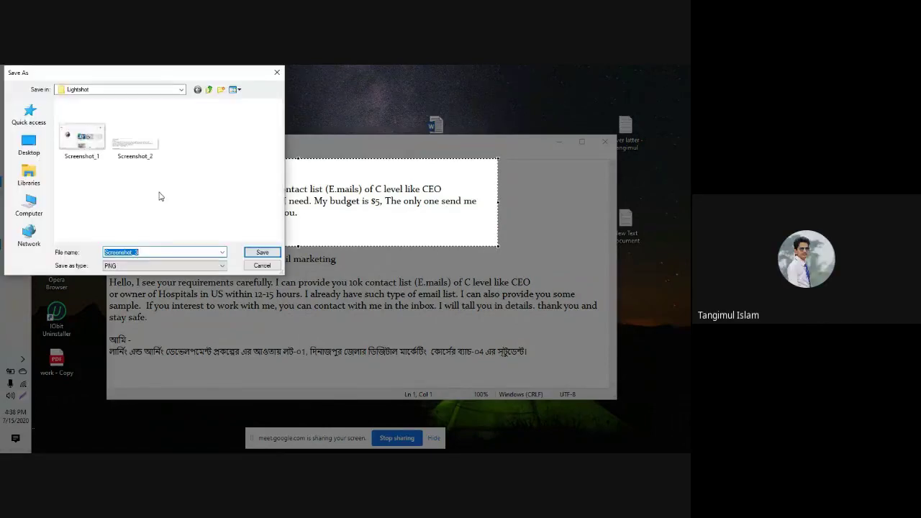
pyautogui.click(29, 150)
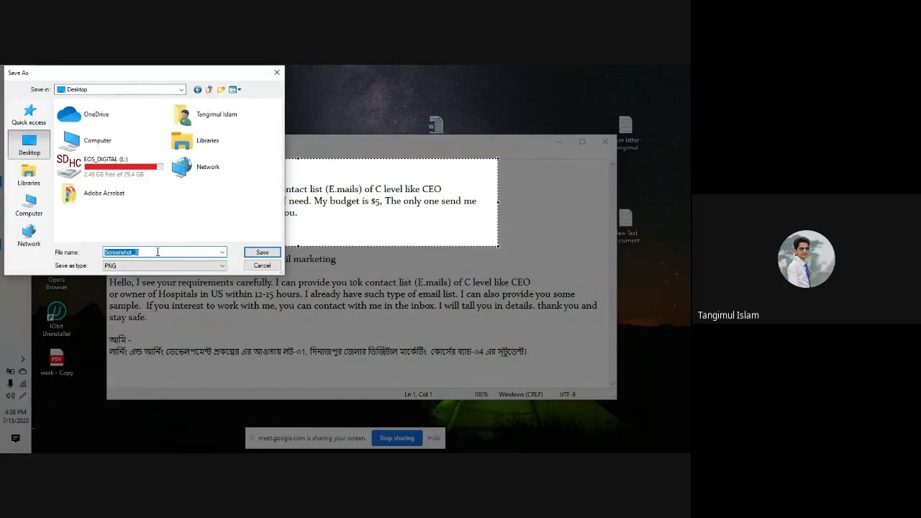
pyautogui.write('33333')
pyautogui.click(262, 253)
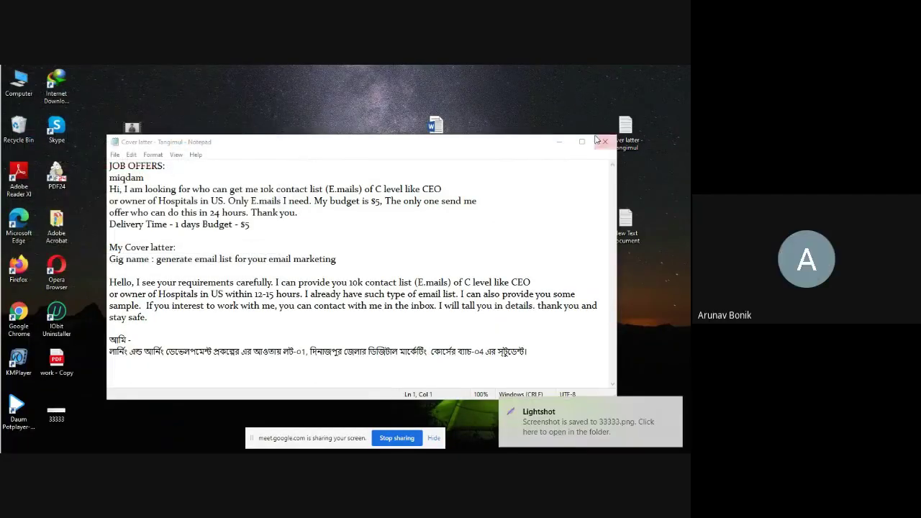
pyautogui.click(597, 141)
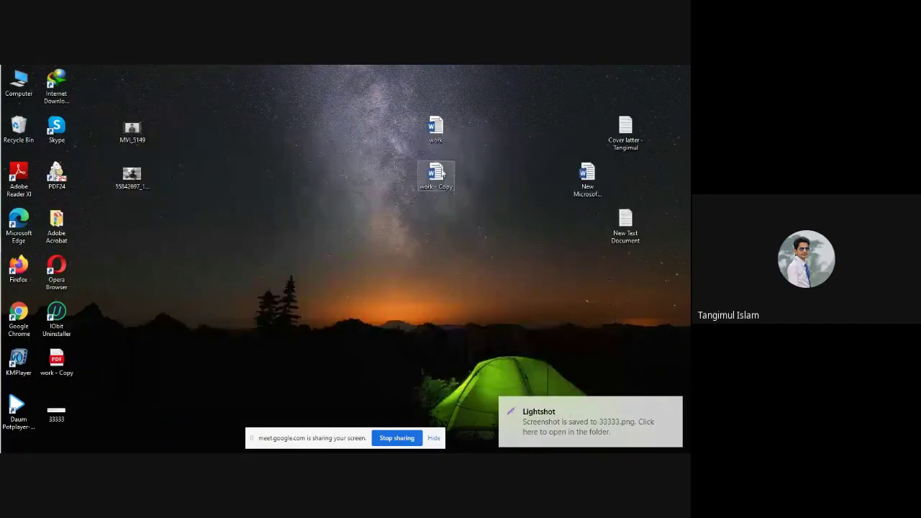
# Open the work document in Word, insert the 33333 screenshot from the desktop and select the picture
pyautogui.click(432, 133)
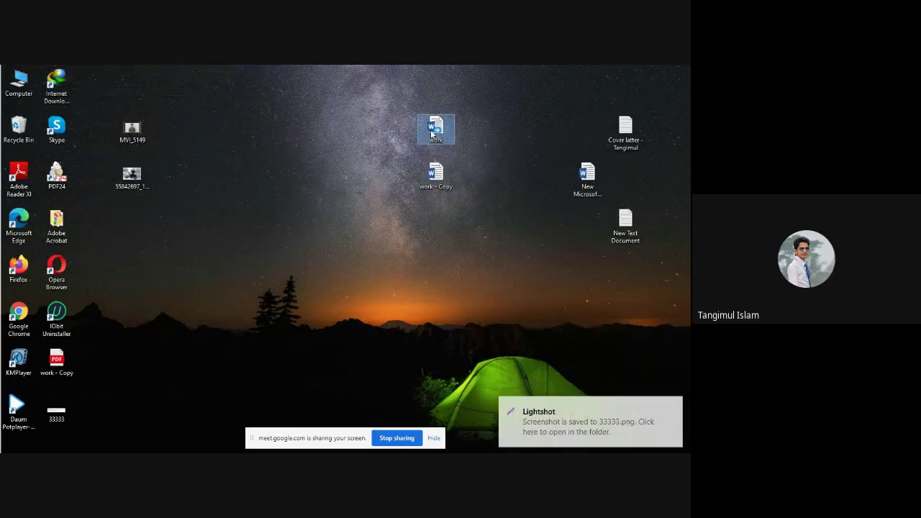
pyautogui.doubleClick(432, 133)
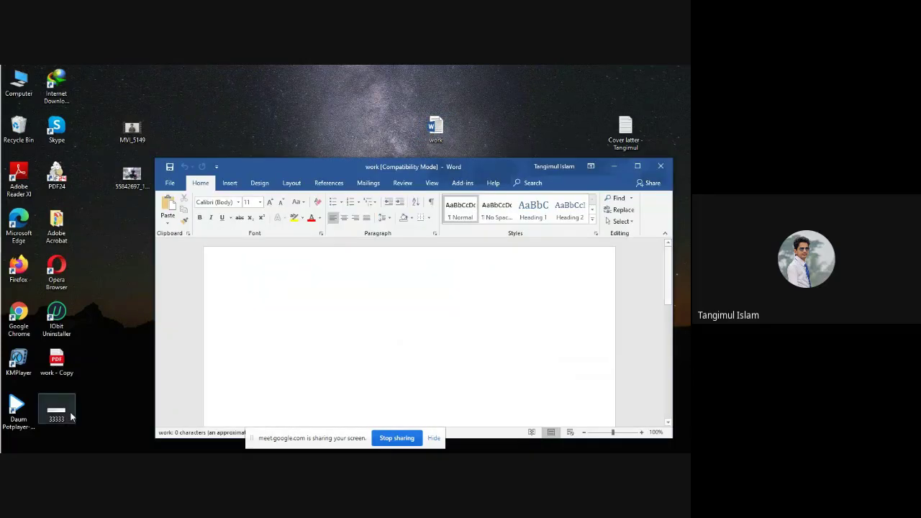
pyautogui.press('F2')
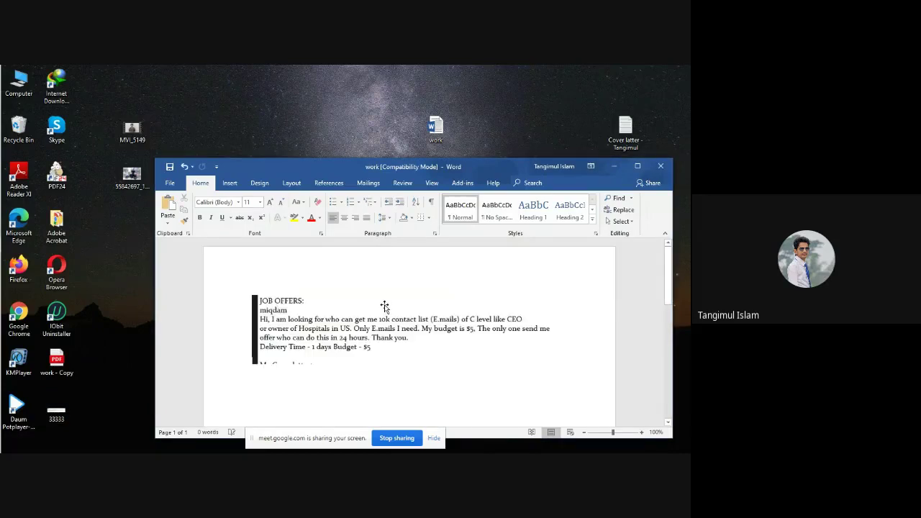
pyautogui.click(370, 326)
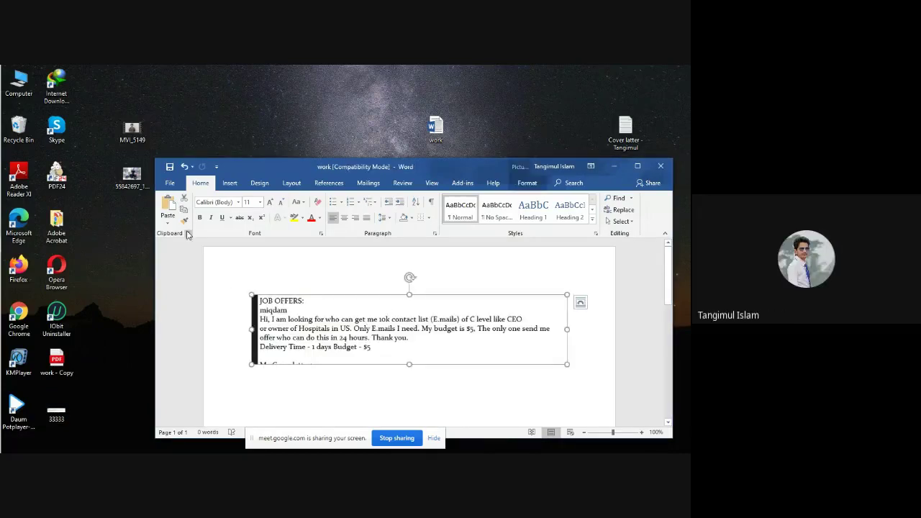
# Save the document to the Desktop as a PDF named 3333333, view it in Adobe Reader and close the reader
pyautogui.click(171, 184)
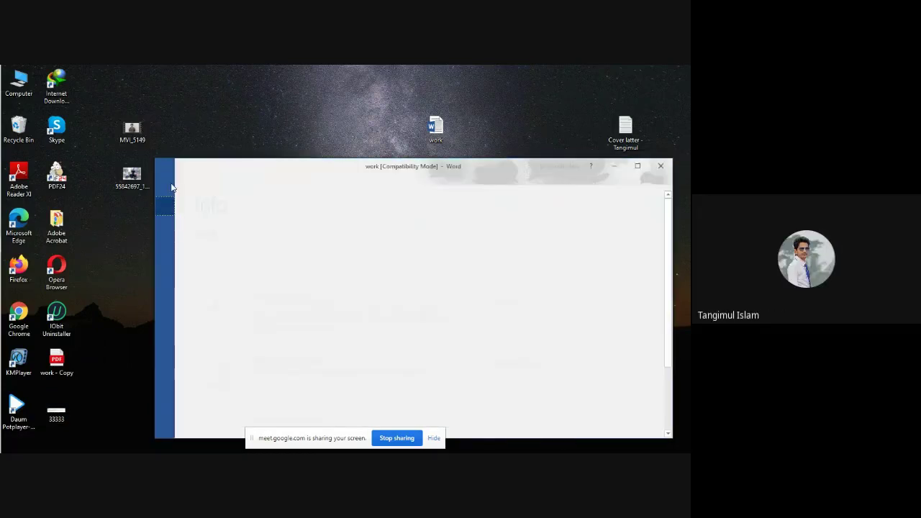
pyautogui.click(195, 283)
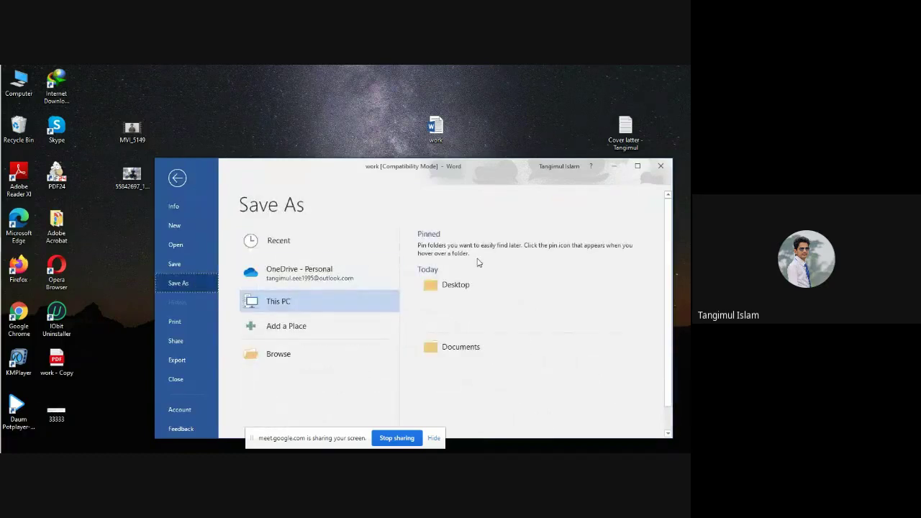
pyautogui.click(477, 285)
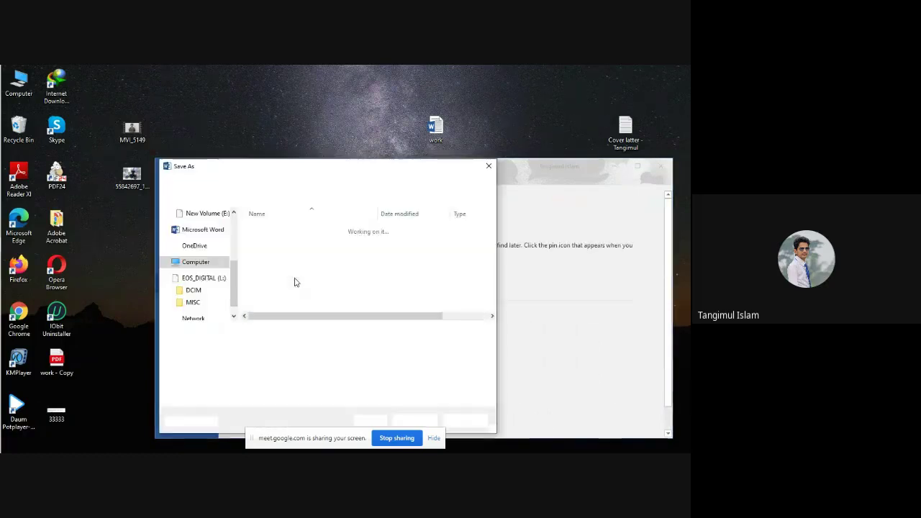
pyautogui.click(259, 346)
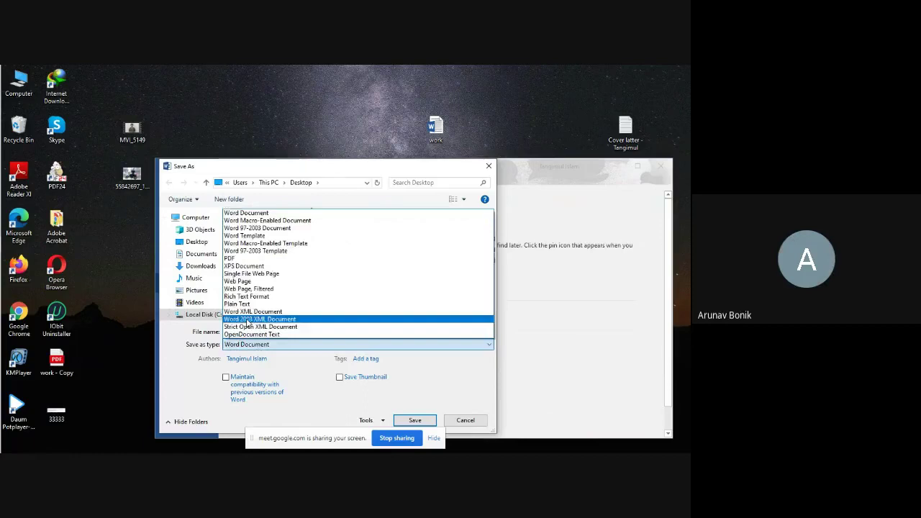
pyautogui.click(245, 257)
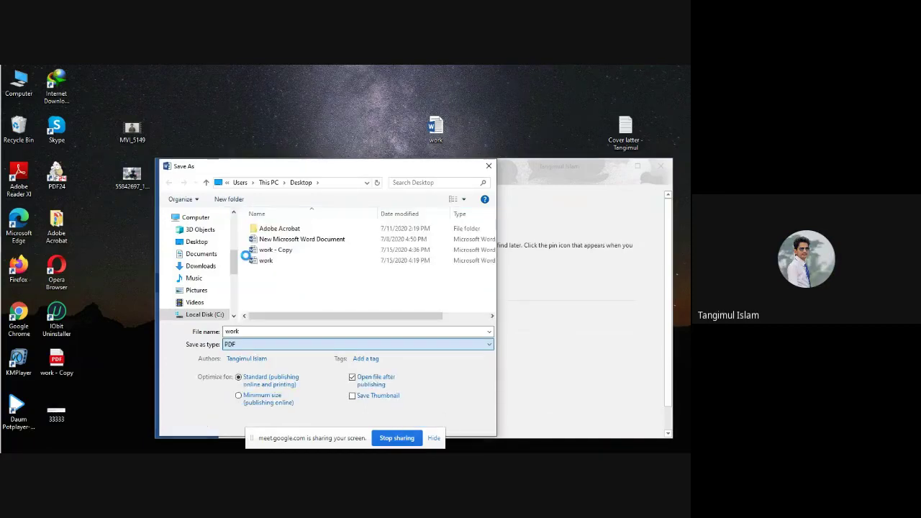
pyautogui.write('3')
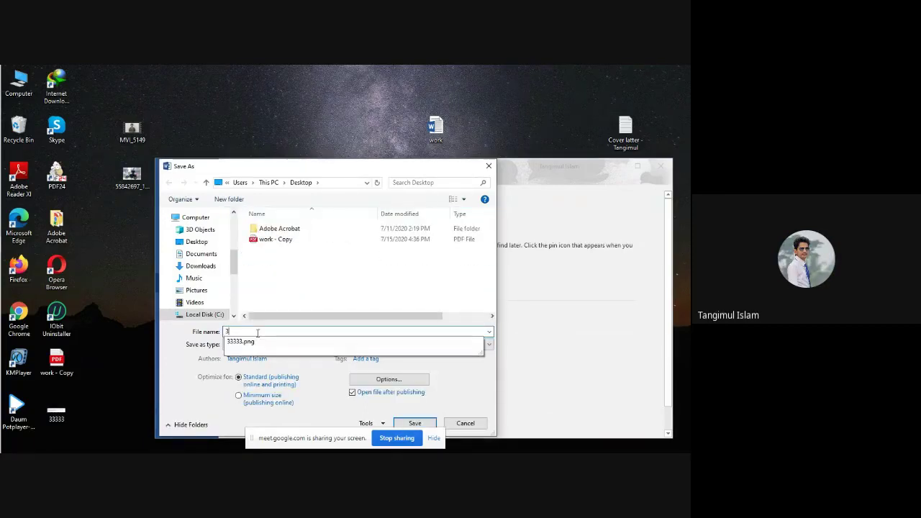
pyautogui.write('333333')
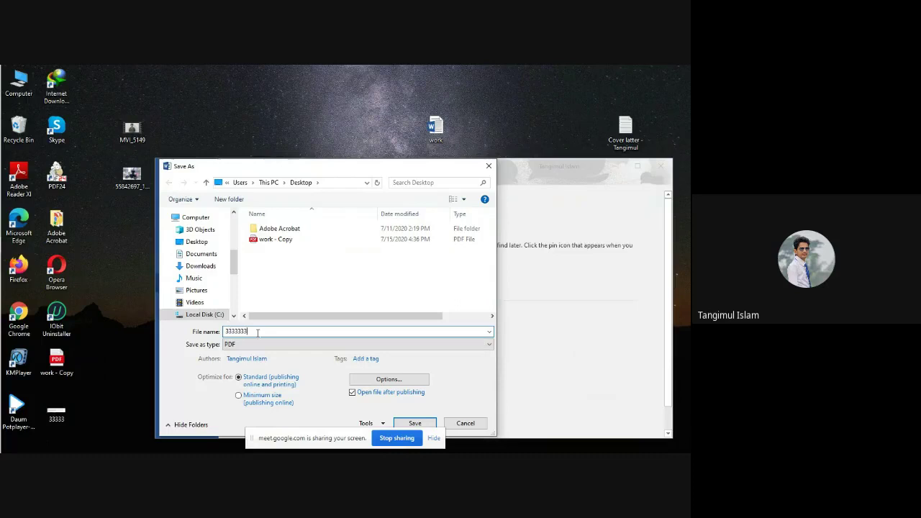
pyautogui.click(413, 425)
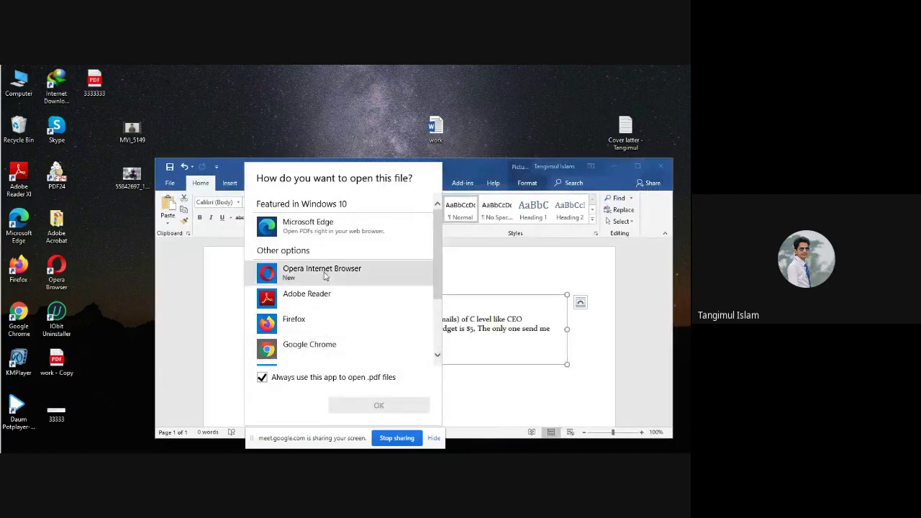
pyautogui.doubleClick(325, 295)
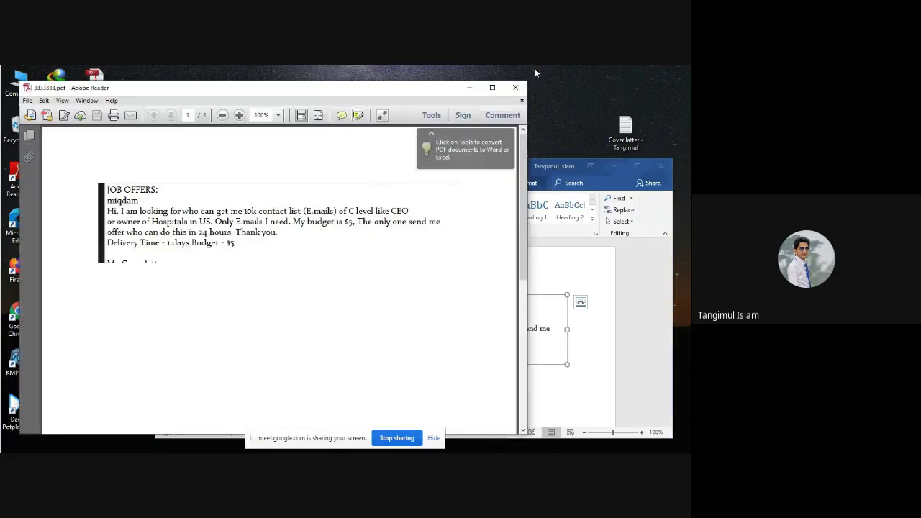
pyautogui.click(509, 90)
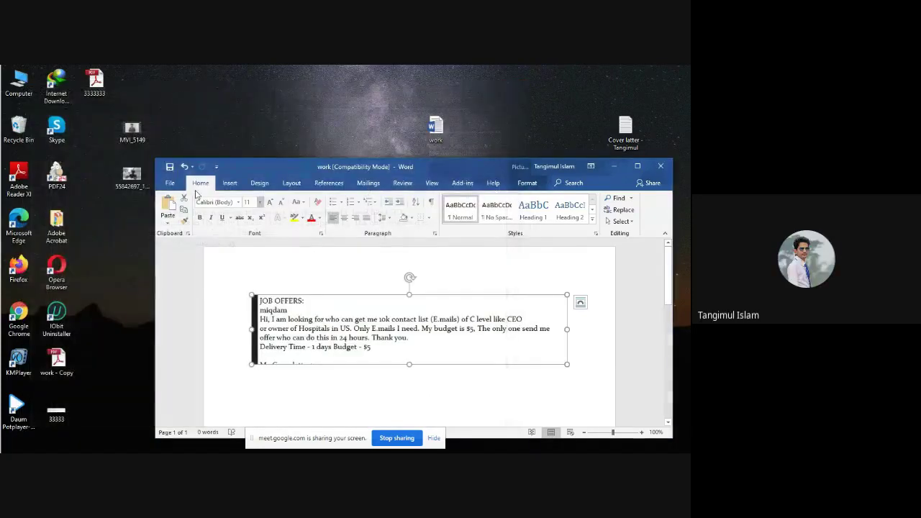
# Relocate the 3333333 PDF on the desktop and open it in Word, accepting the conversion to an editable document
pyautogui.click(171, 184)
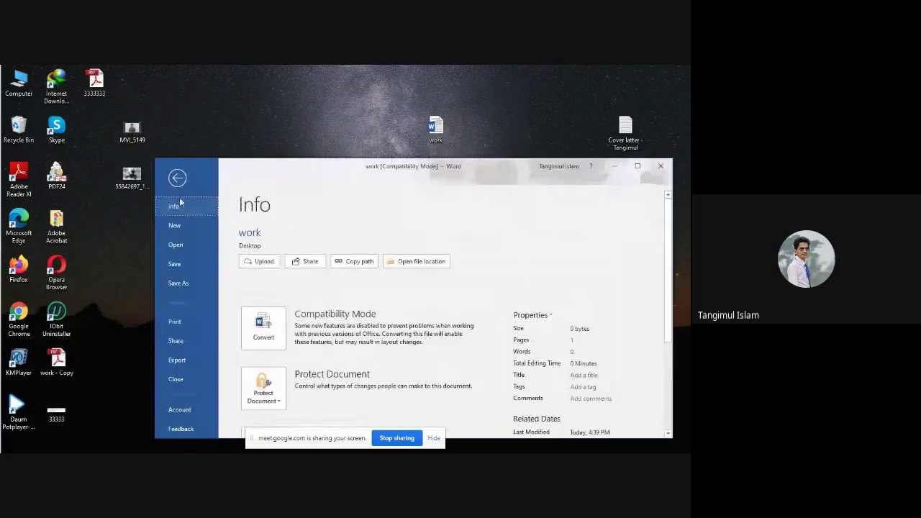
pyautogui.click(182, 225)
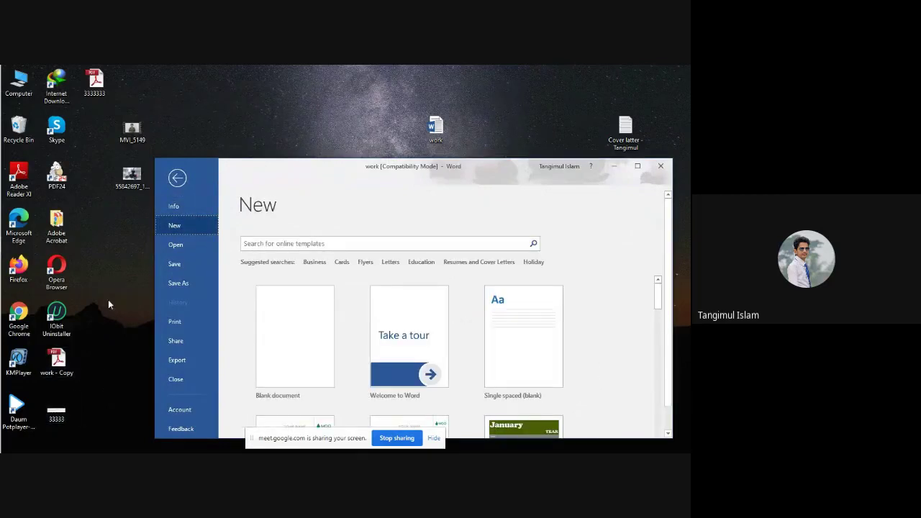
pyautogui.moveTo(96, 77); pyautogui.dragTo(130, 318)
pyautogui.doubleClick(130, 317)
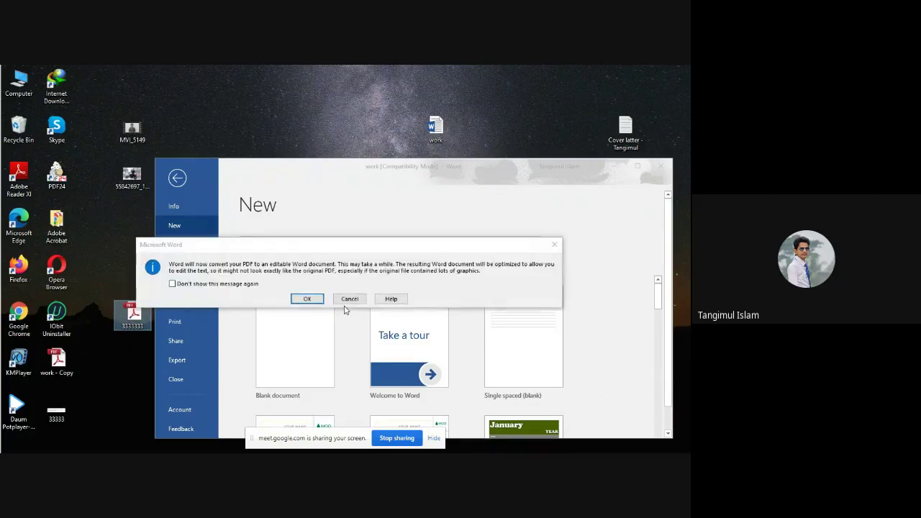
pyautogui.click(314, 299)
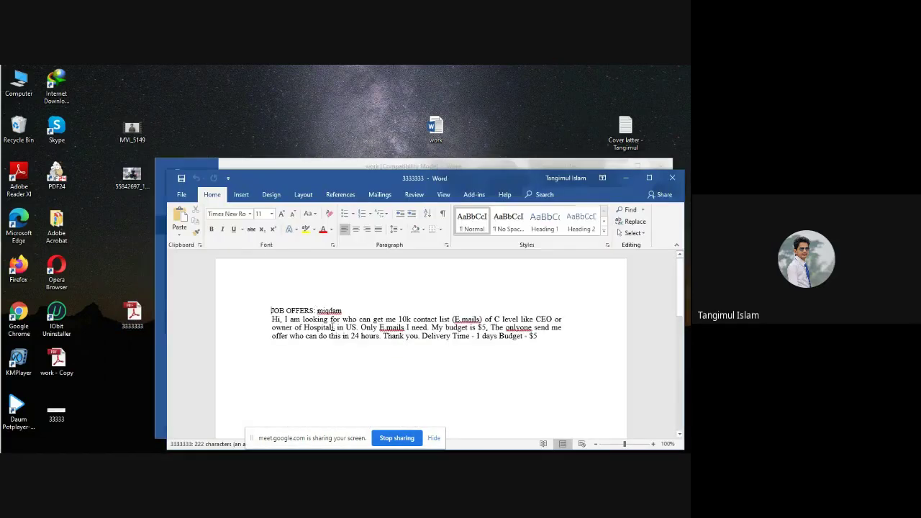
pyautogui.click(374, 332)
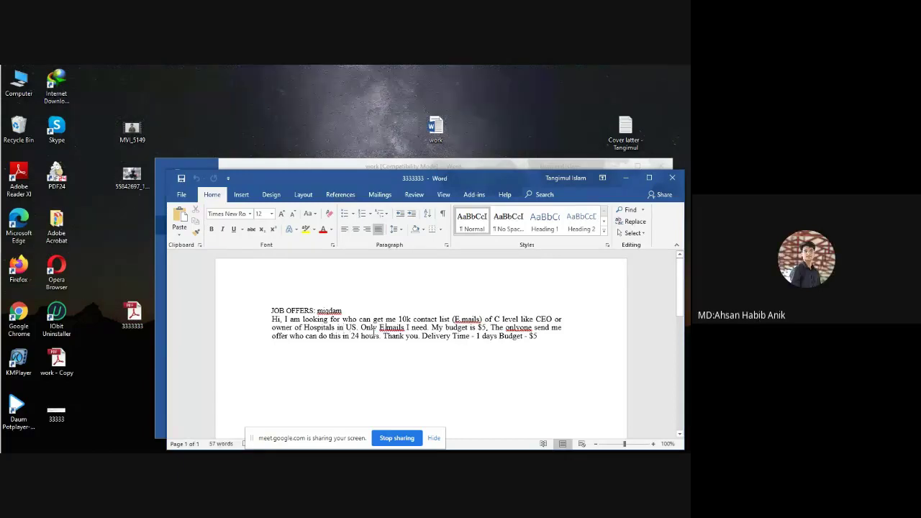
pyautogui.write('.')
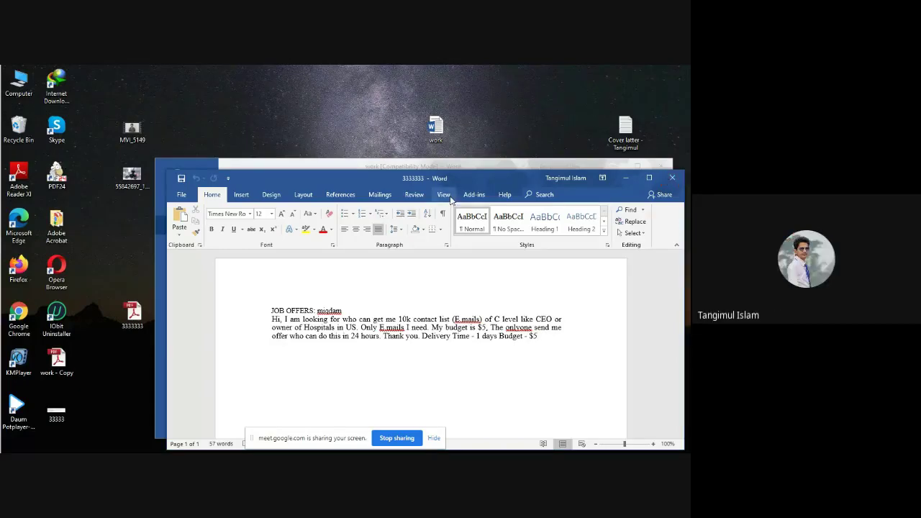
# Close the converted 3333333 document, and close the work document without saving its changes
pyautogui.moveTo(454, 180); pyautogui.dragTo(380, 155)
pyautogui.click(601, 157)
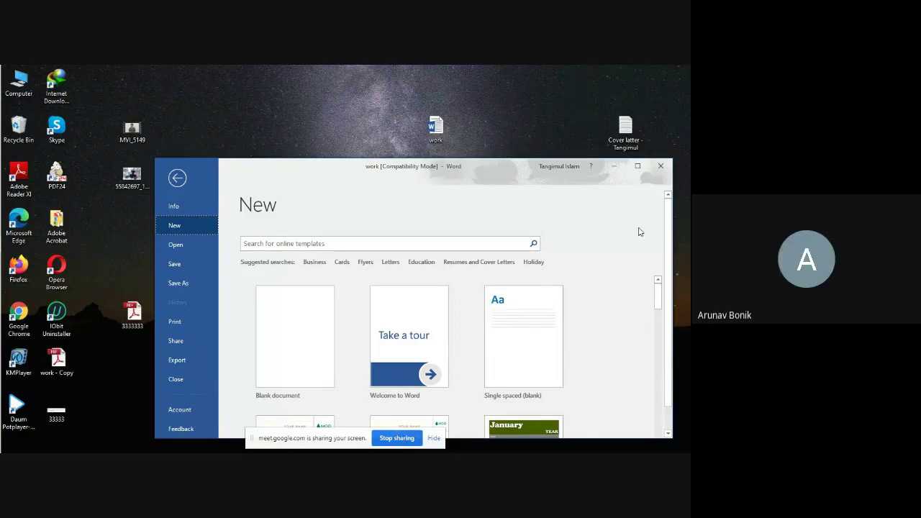
pyautogui.click(636, 171)
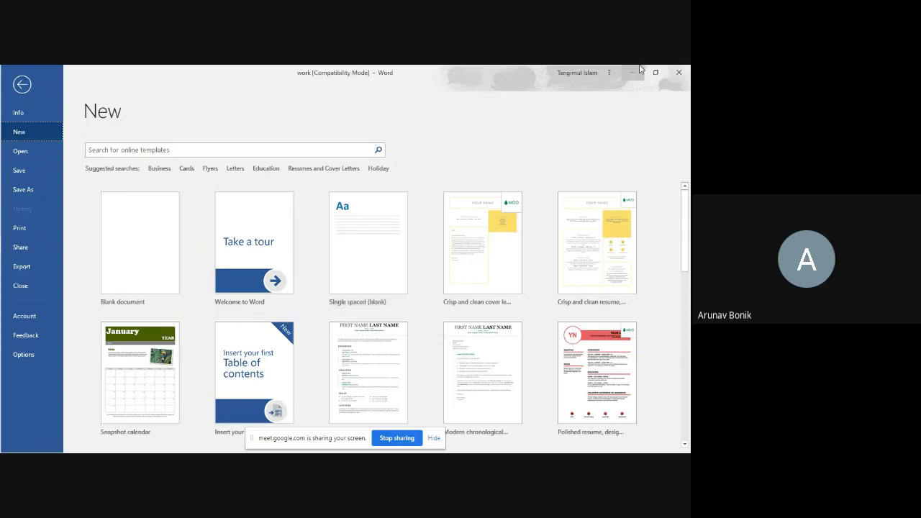
pyautogui.hotkey('alt', 'F4')
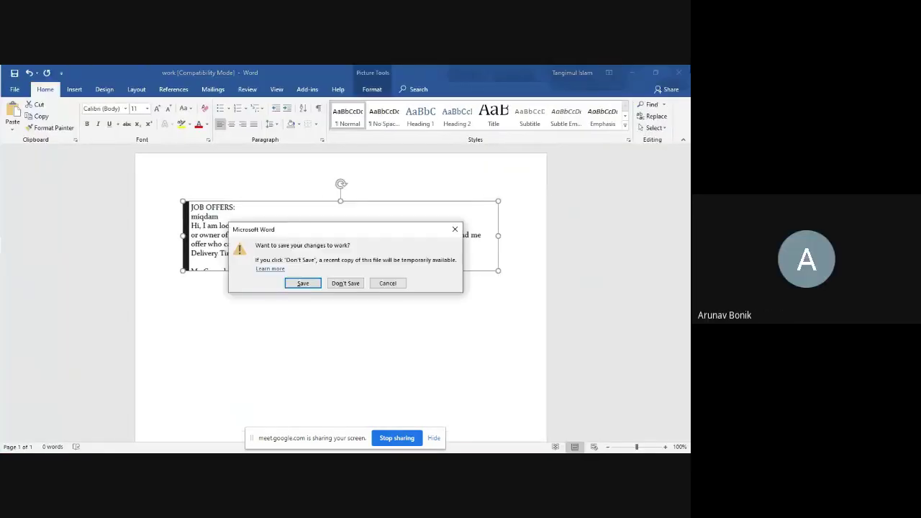
pyautogui.click(340, 289)
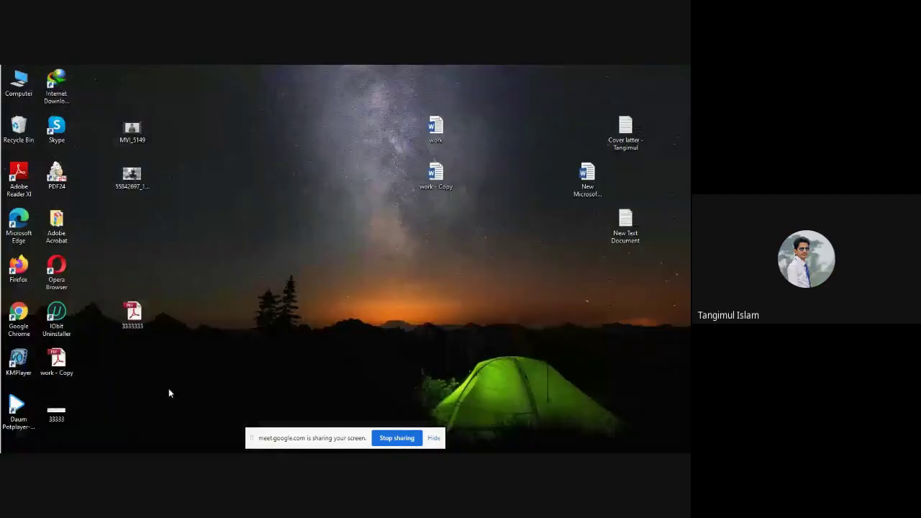
# Switch to Chrome and close the qqq document with its sharing dialog, leaving the My Drive page in Google Drive open
pyautogui.moveTo(2, 184)
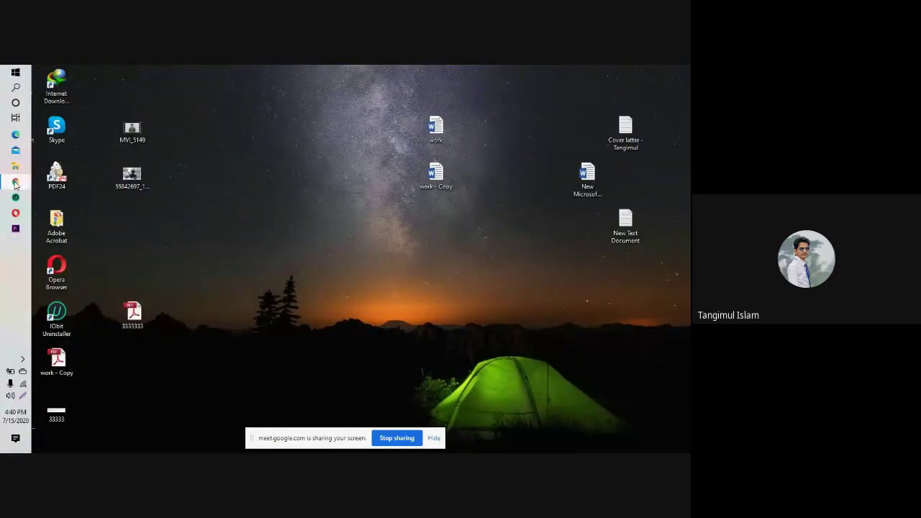
pyautogui.click(85, 170)
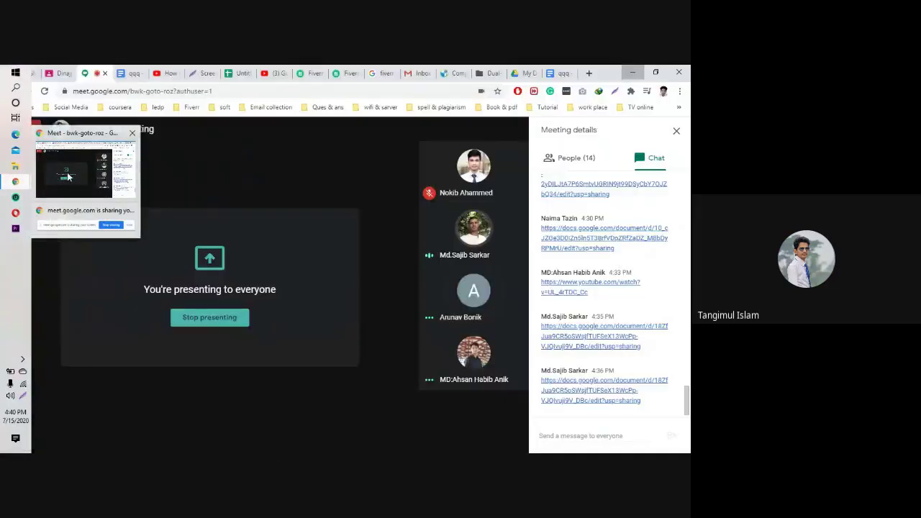
pyautogui.click(533, 74)
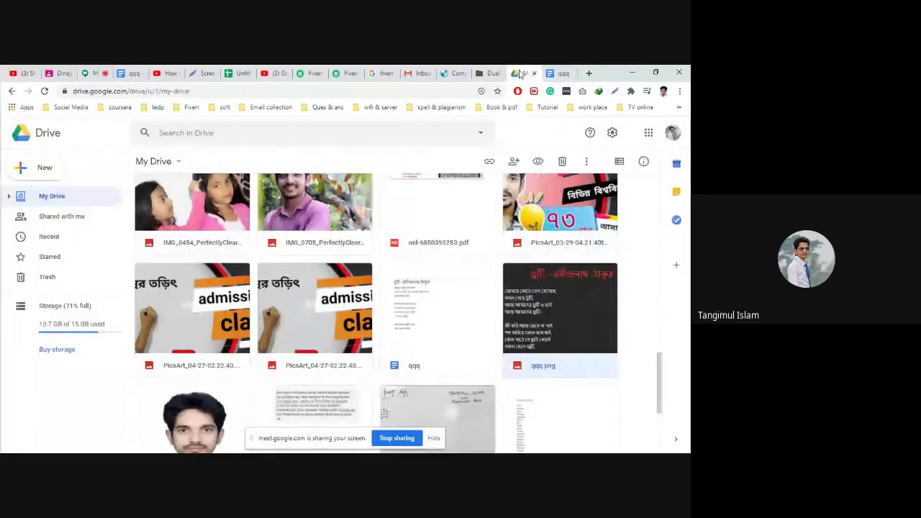
pyautogui.click(565, 74)
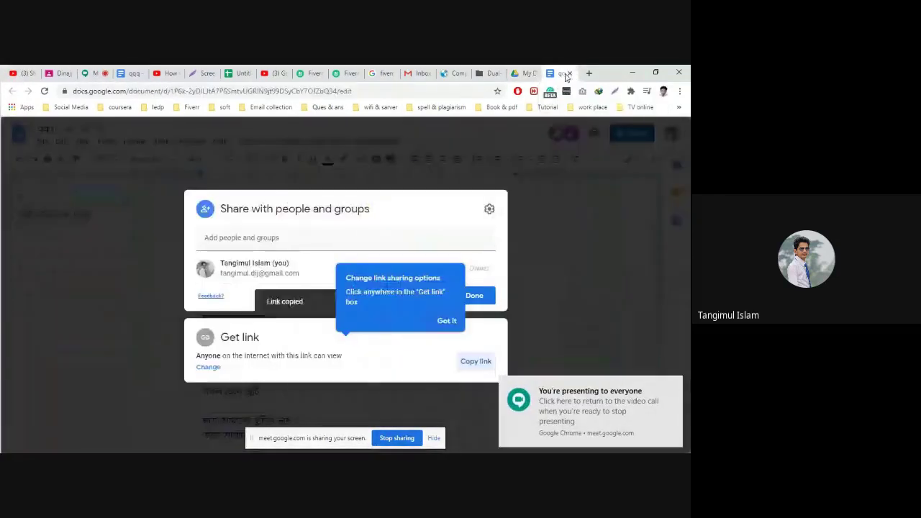
pyautogui.click(569, 73)
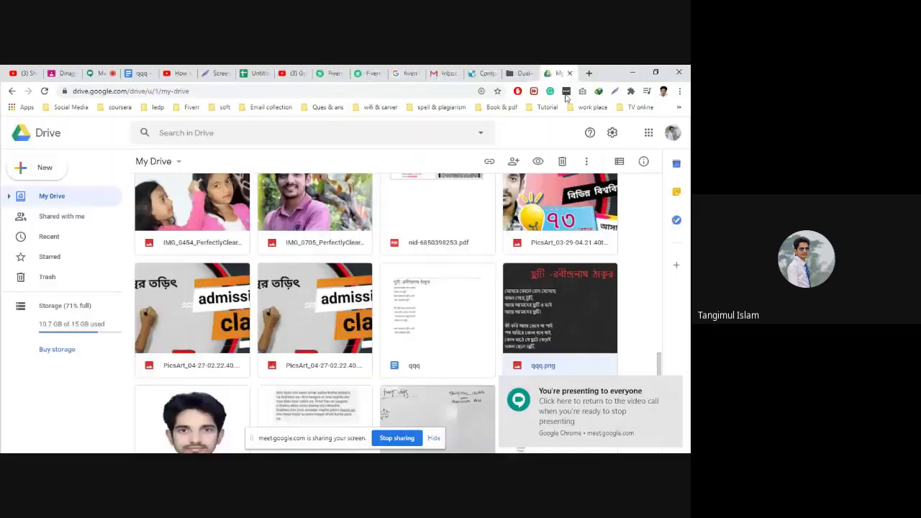
# Open qqq.png from My Drive with Google Docs and check that the text extracted beneath the picture is selectable
pyautogui.rightClick(543, 329)
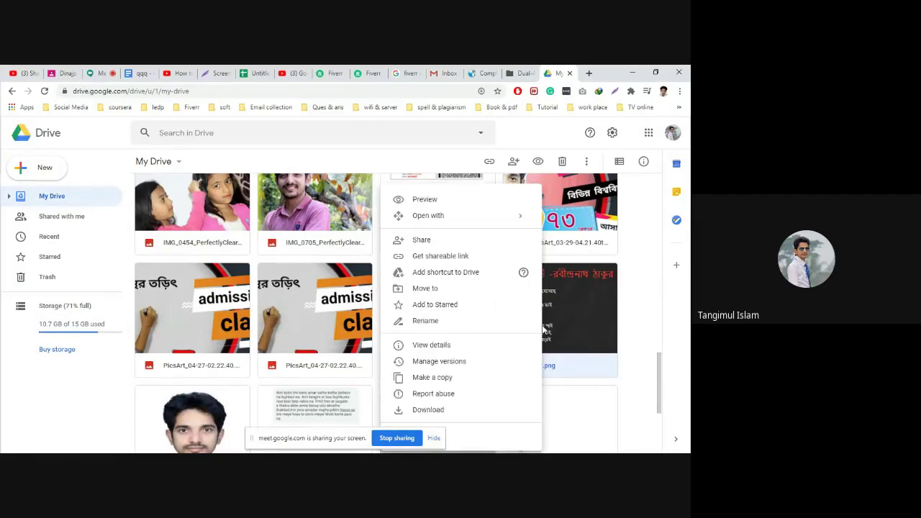
pyautogui.moveTo(486, 218)
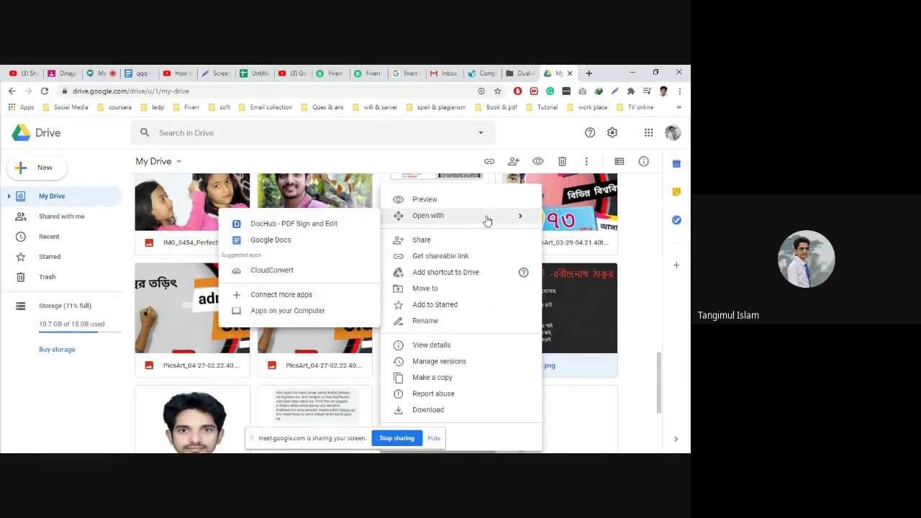
pyautogui.click(275, 242)
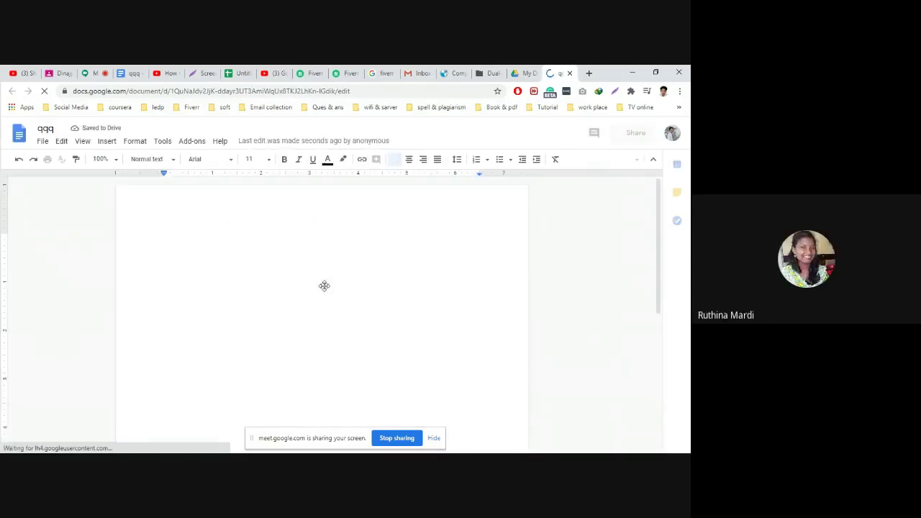
pyautogui.scroll(-5, 324, 287)
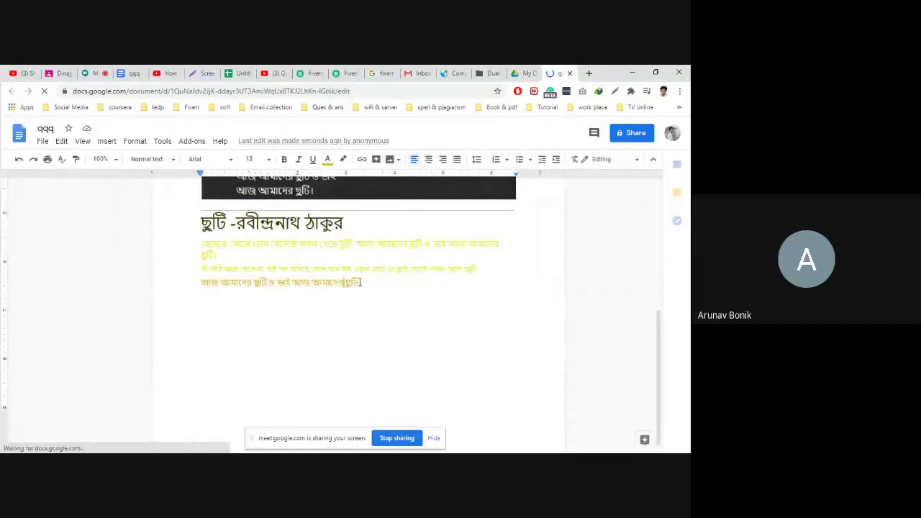
pyautogui.moveTo(358, 283); pyautogui.dragTo(203, 224)
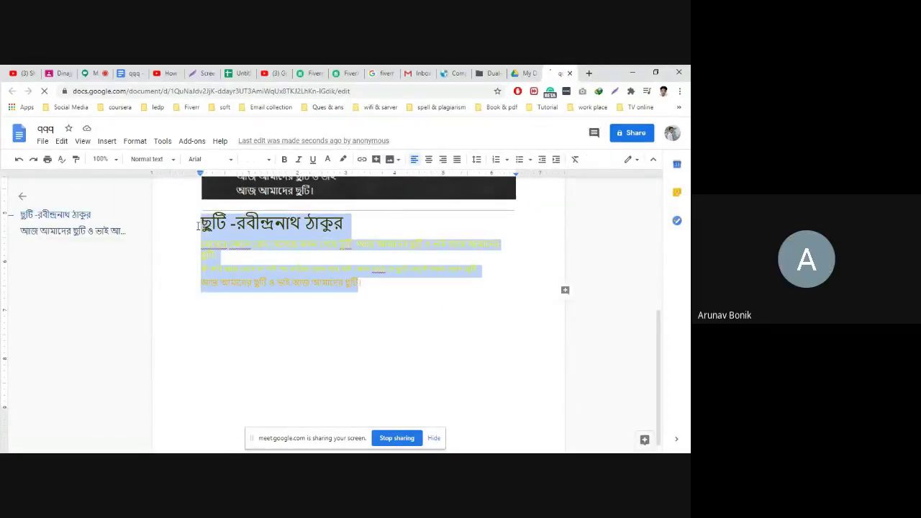
pyautogui.click(421, 301)
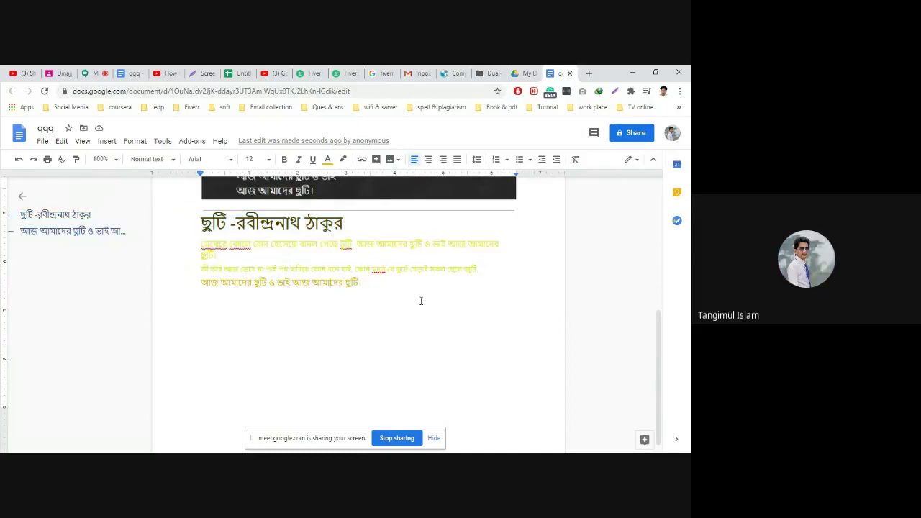
pyautogui.hotkey('shift', 'Right')
# Delete the picture from the converted document, select the poem's body text and close the document
pyautogui.scroll(3, 422, 300)
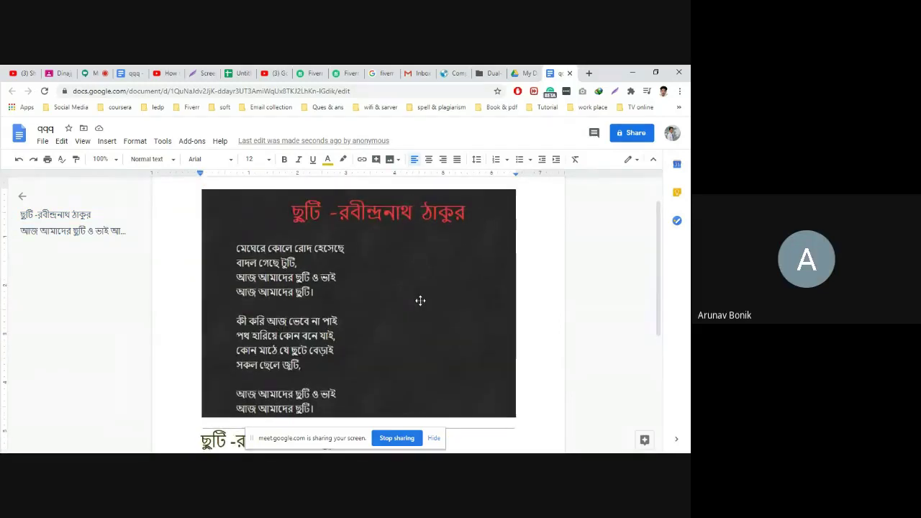
pyautogui.click(420, 300)
pyautogui.press('Delete')
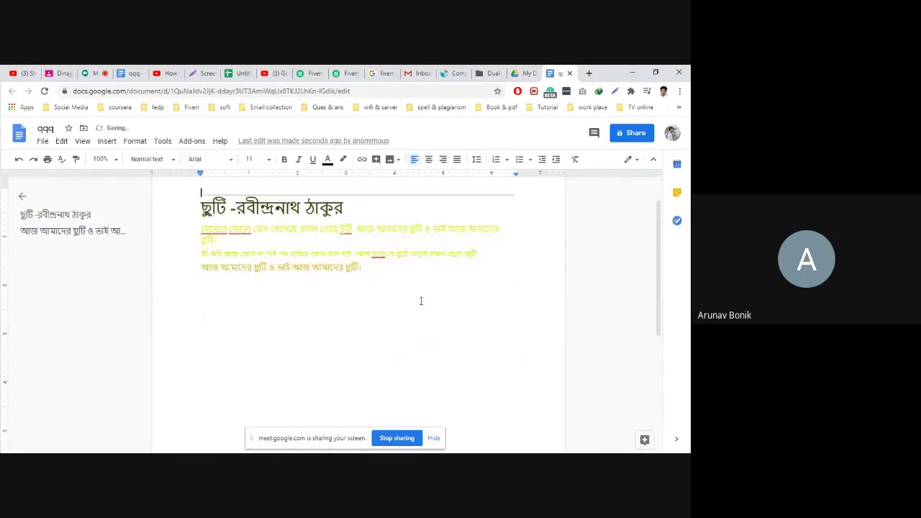
pyautogui.moveTo(365, 274); pyautogui.dragTo(183, 228)
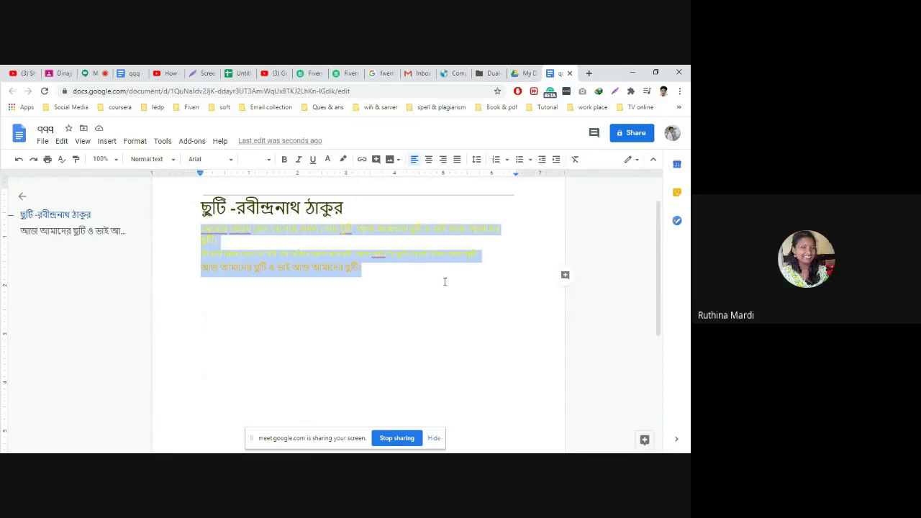
pyautogui.click(569, 74)
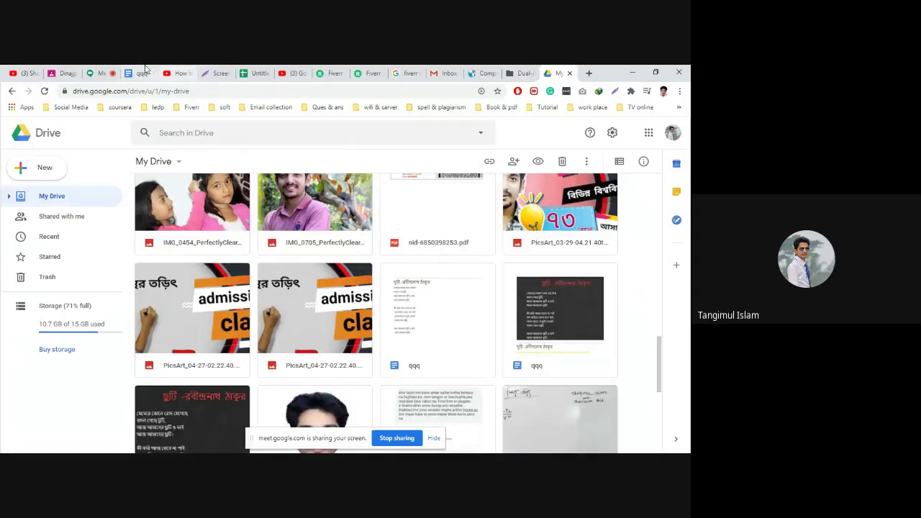
# Save the poem image from the LightShot page to the Desktop as a PNG named 555555
pyautogui.click(221, 73)
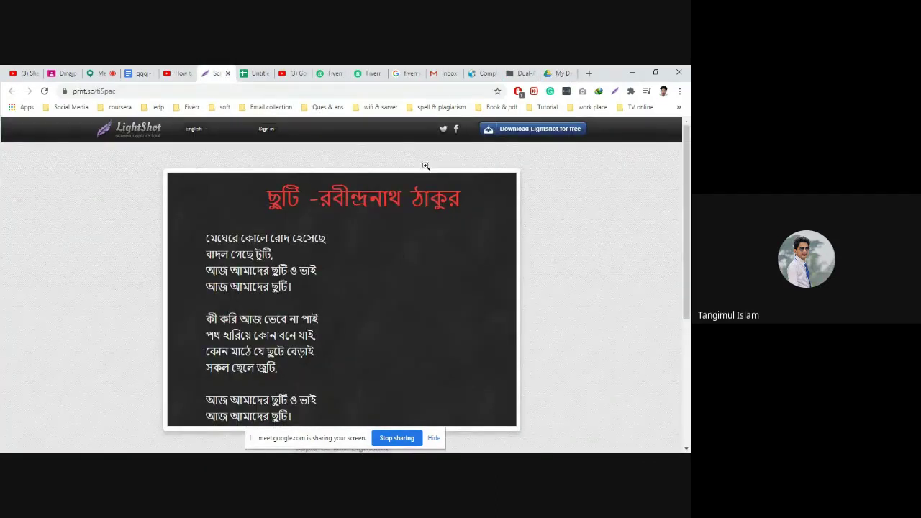
pyautogui.rightClick(352, 270)
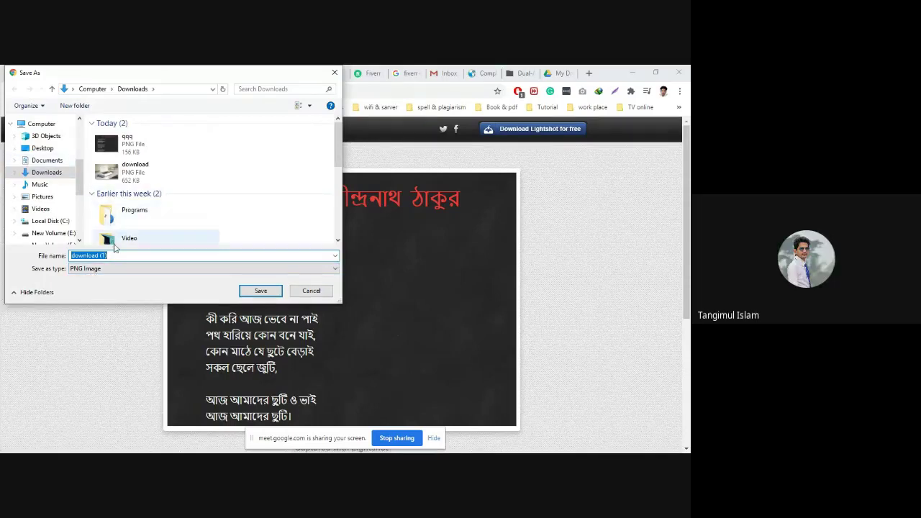
pyautogui.click(43, 148)
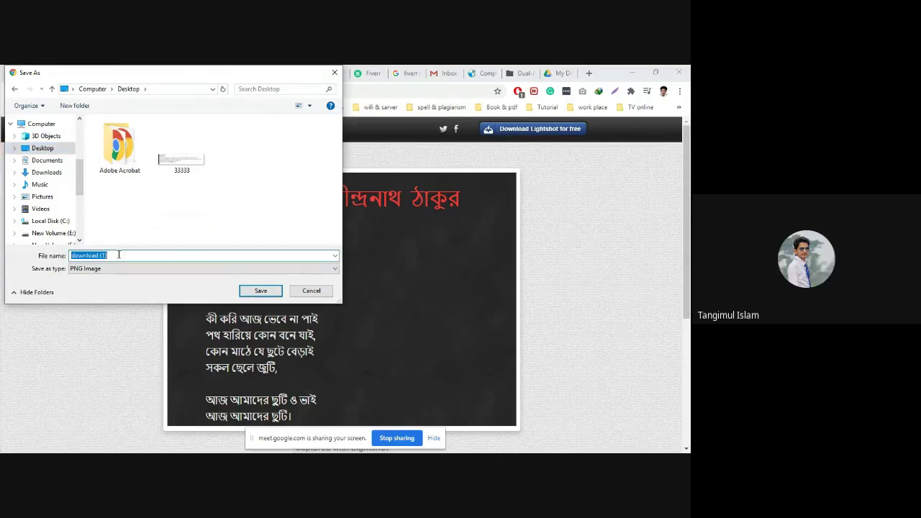
pyautogui.press('BackSpace')
pyautogui.write('555555')
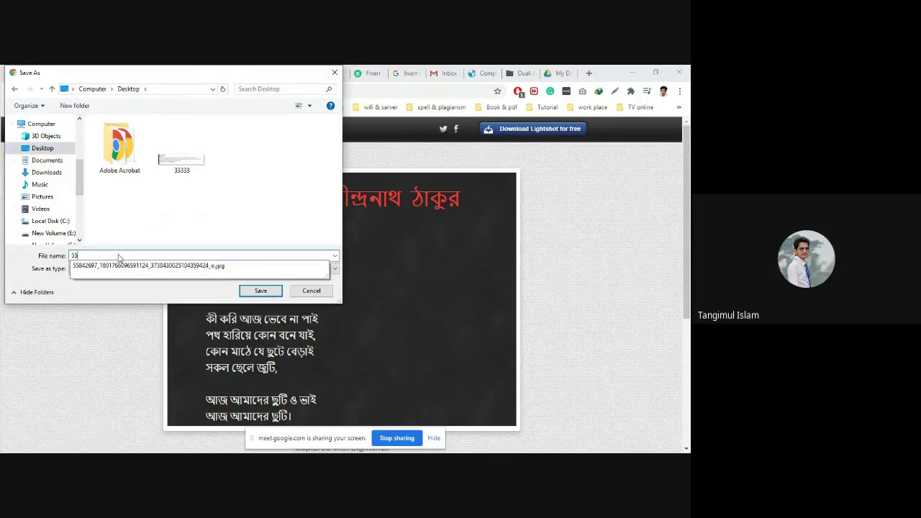
pyautogui.click(252, 292)
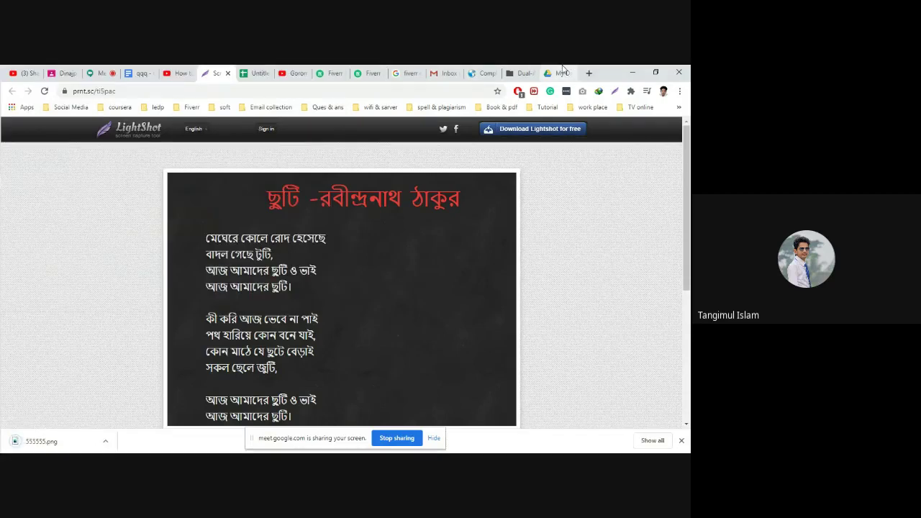
# Return to Google Drive, create a folder named work in My Drive and open it
pyautogui.click(562, 73)
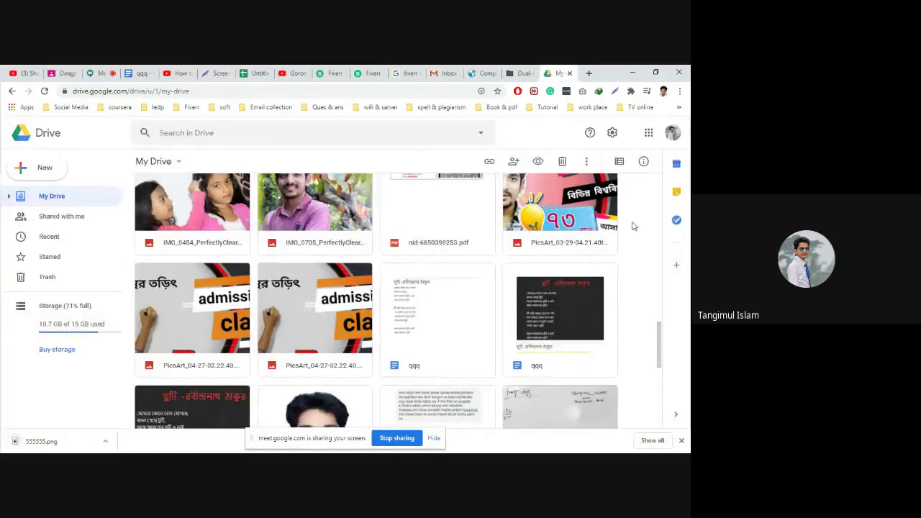
pyautogui.click(42, 167)
pyautogui.click(64, 173)
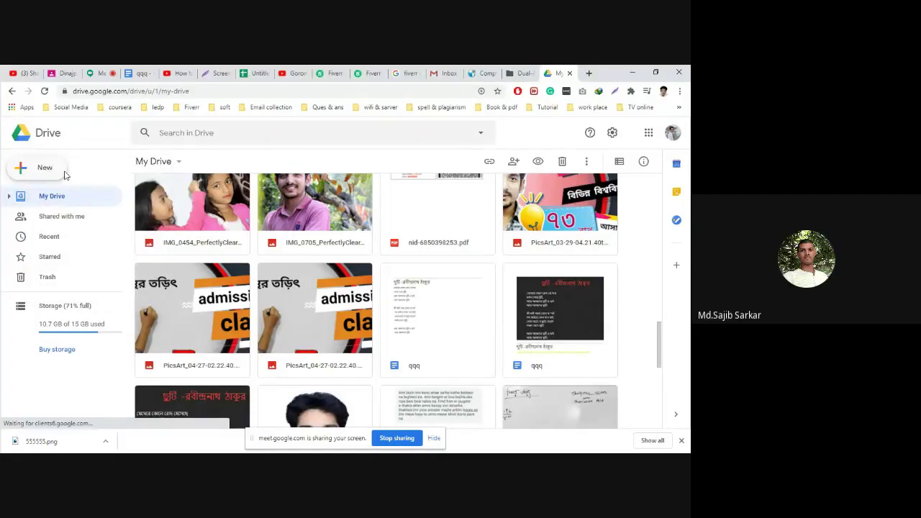
pyautogui.press('BackSpace')
pyautogui.write('work')
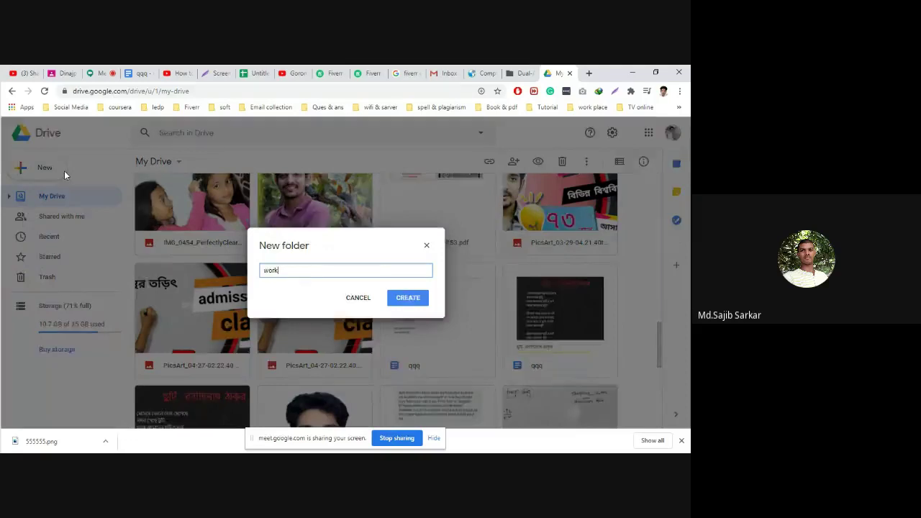
pyautogui.press('Return')
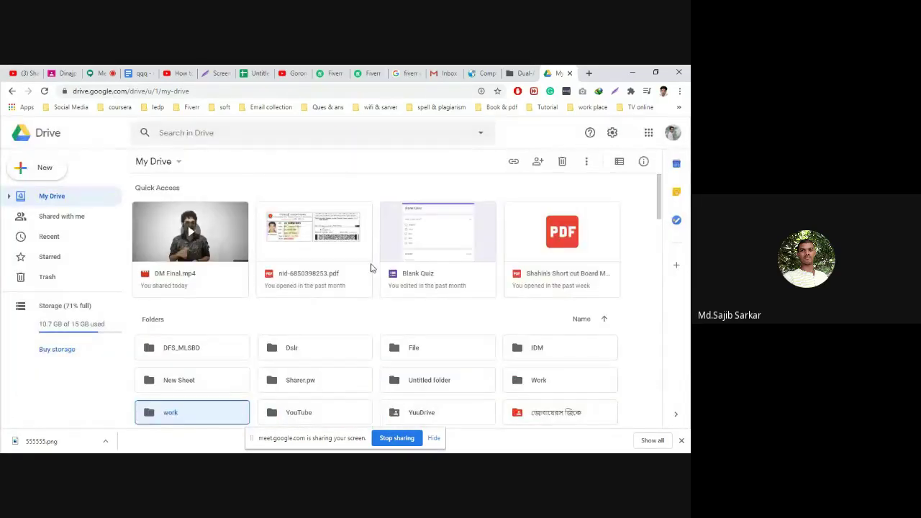
pyautogui.doubleClick(196, 414)
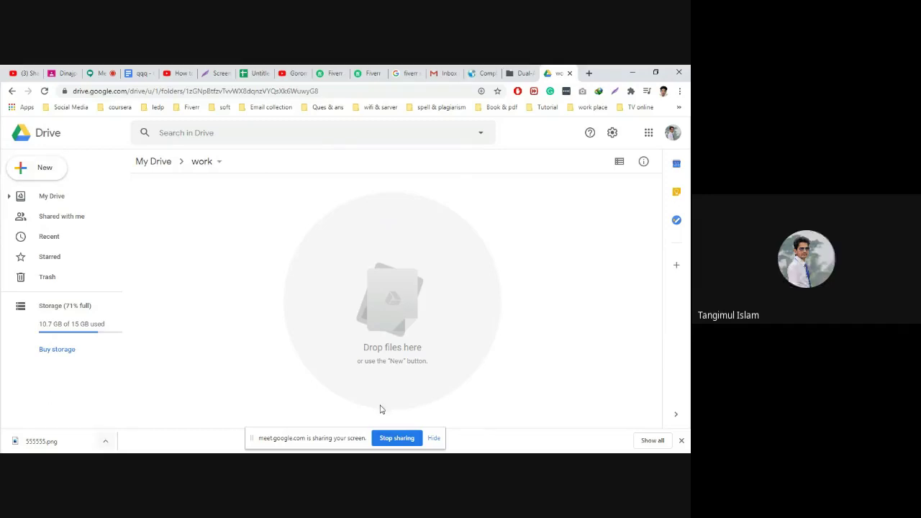
# Show the downloaded 555555.png in its Desktop folder and upload it into the work folder in Drive
pyautogui.click(106, 442)
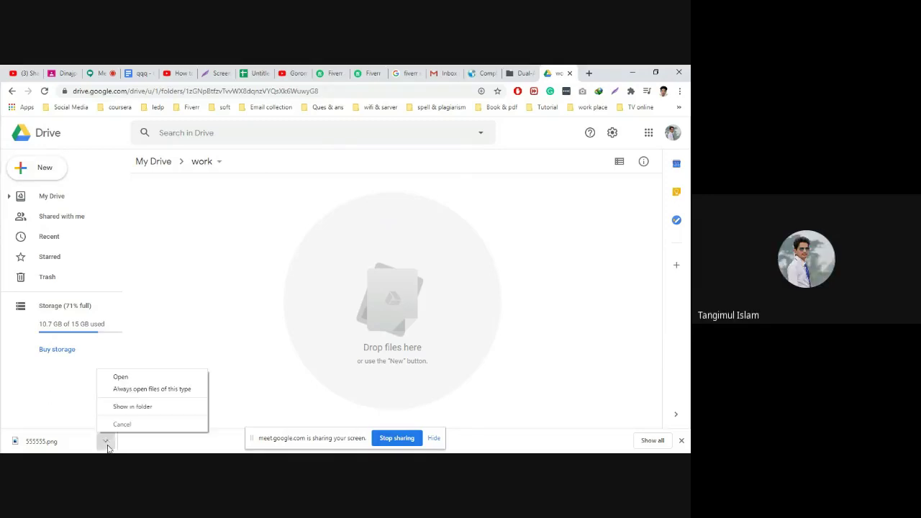
pyautogui.click(136, 408)
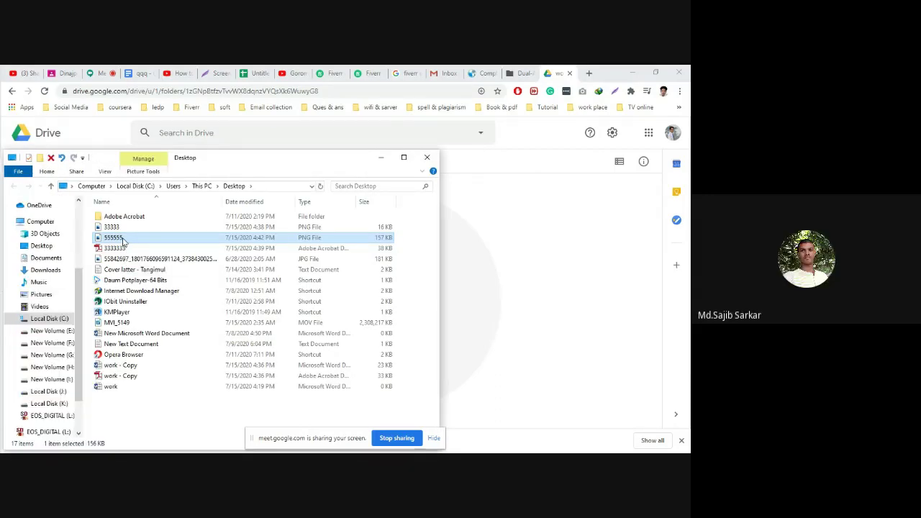
pyautogui.moveTo(119, 238); pyautogui.dragTo(465, 293)
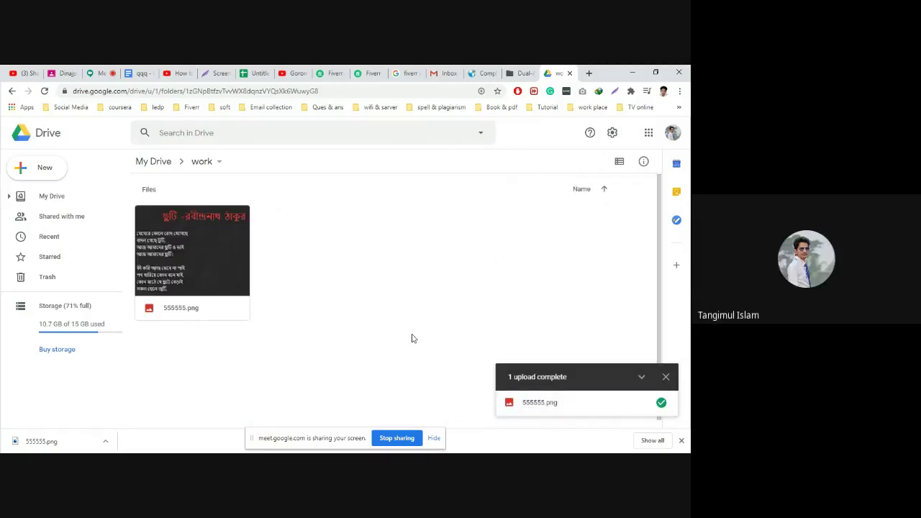
# Open 555555.png from the work folder with Google Docs and compare the extracted text with the picture
pyautogui.click(173, 274)
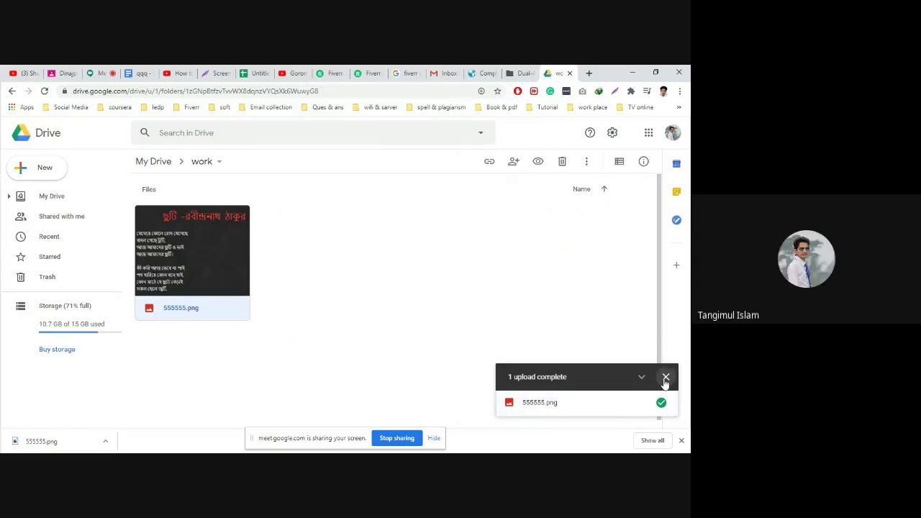
pyautogui.rightClick(184, 260)
pyautogui.moveTo(286, 190)
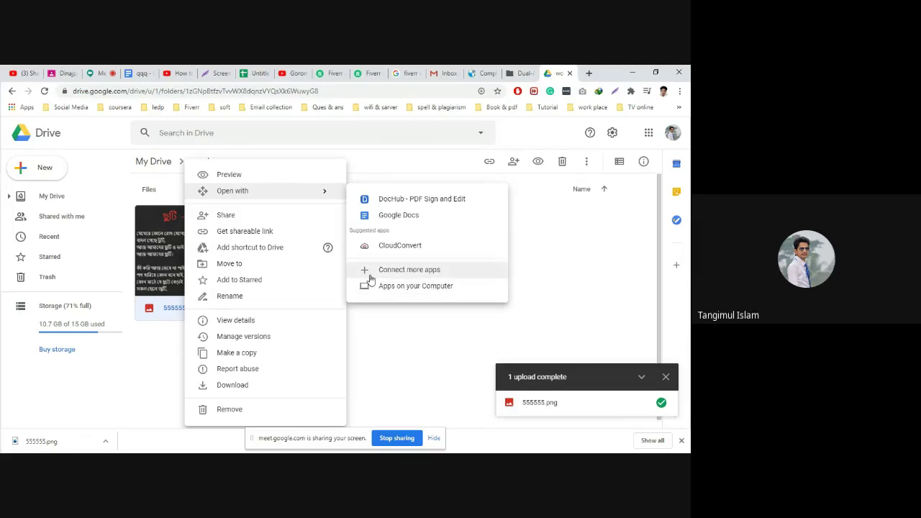
pyautogui.click(414, 216)
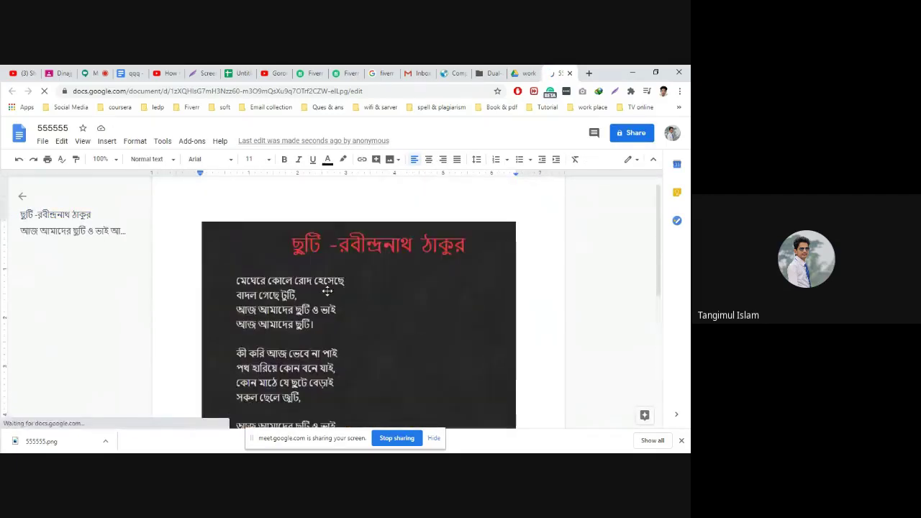
pyautogui.scroll(-3, 403, 307)
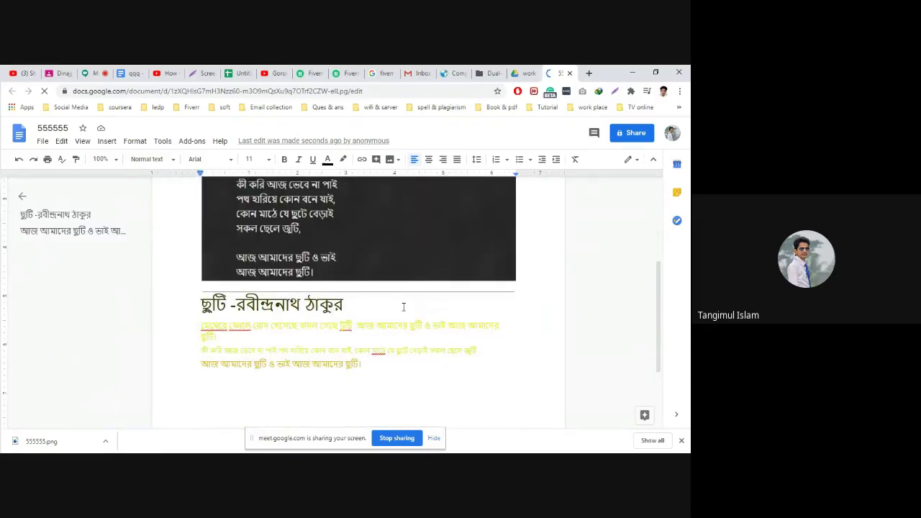
pyautogui.scroll(4, 403, 307)
pyautogui.scroll(-3, 402, 307)
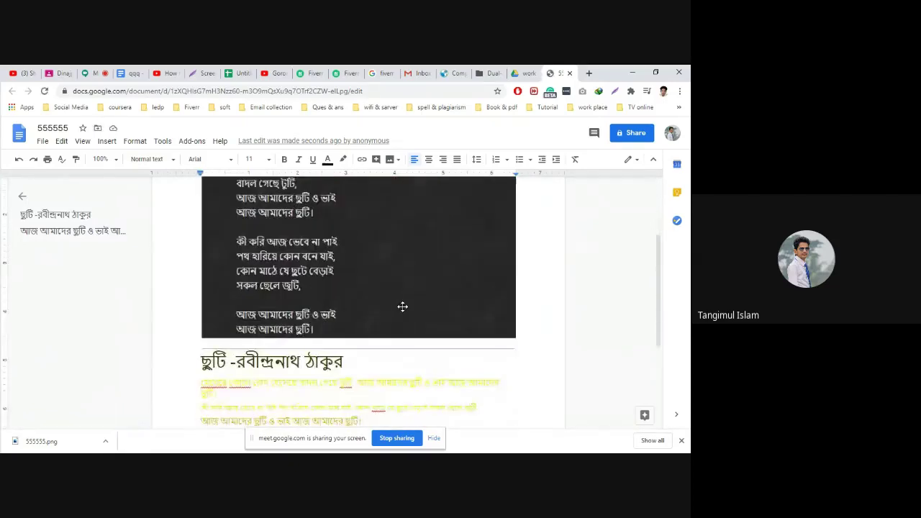
pyautogui.scroll(-1, 403, 306)
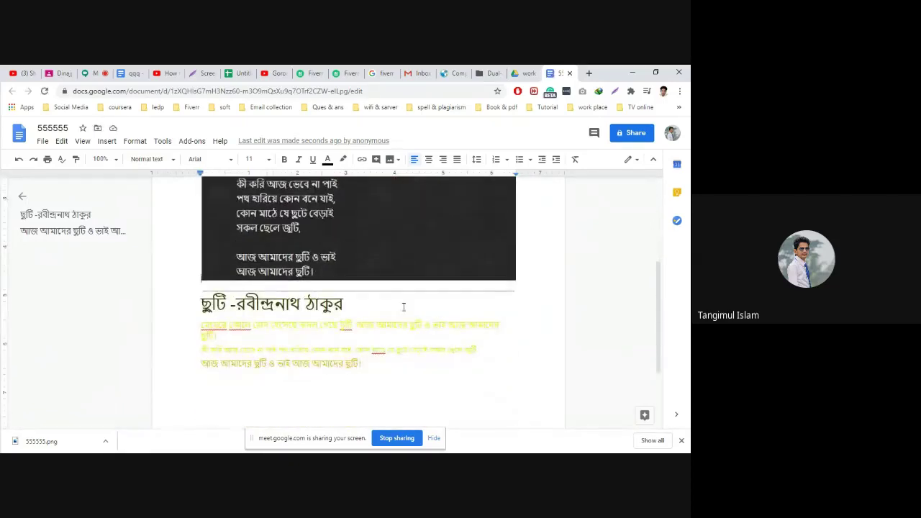
# Change the text colour of the poem's body paragraphs beneath the heading to black
pyautogui.click(369, 364)
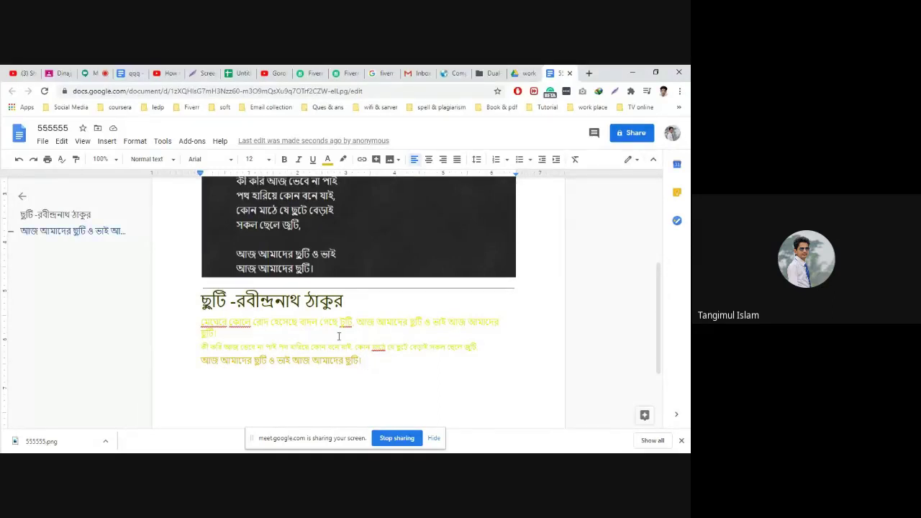
pyautogui.moveTo(364, 364); pyautogui.dragTo(201, 321)
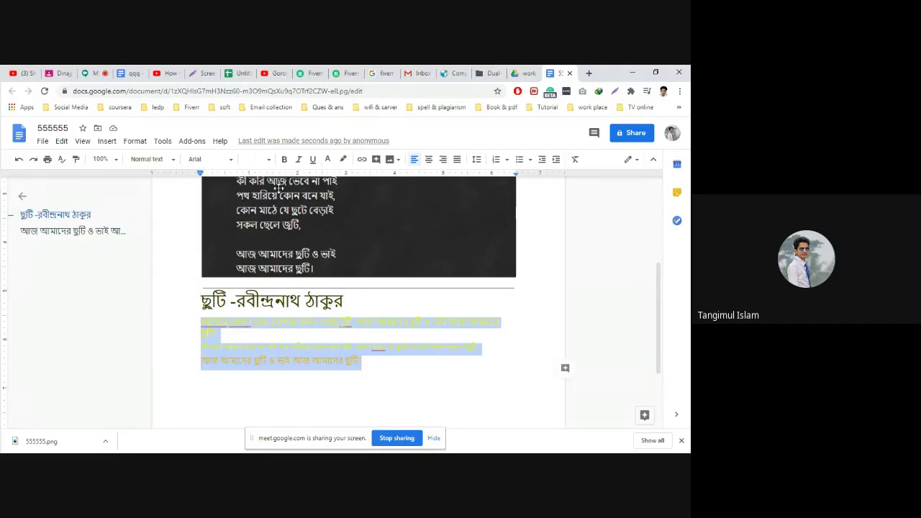
pyautogui.click(328, 160)
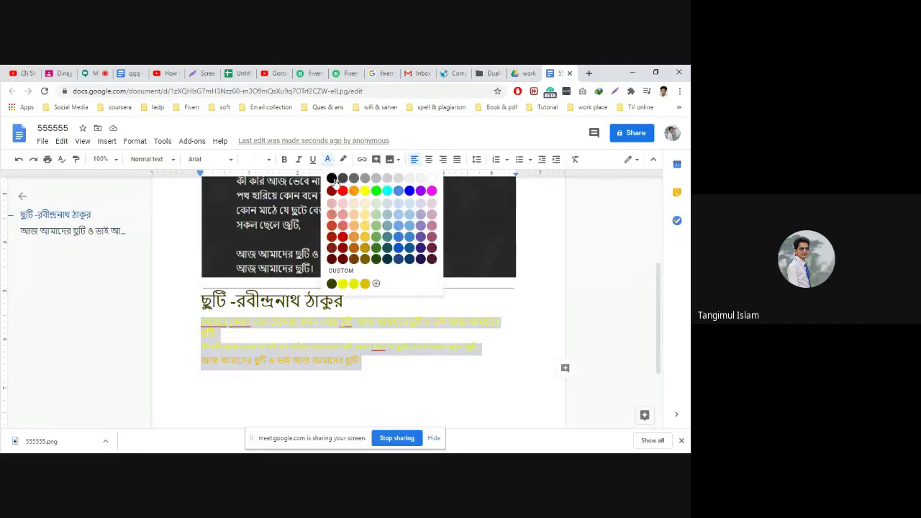
pyautogui.click(331, 178)
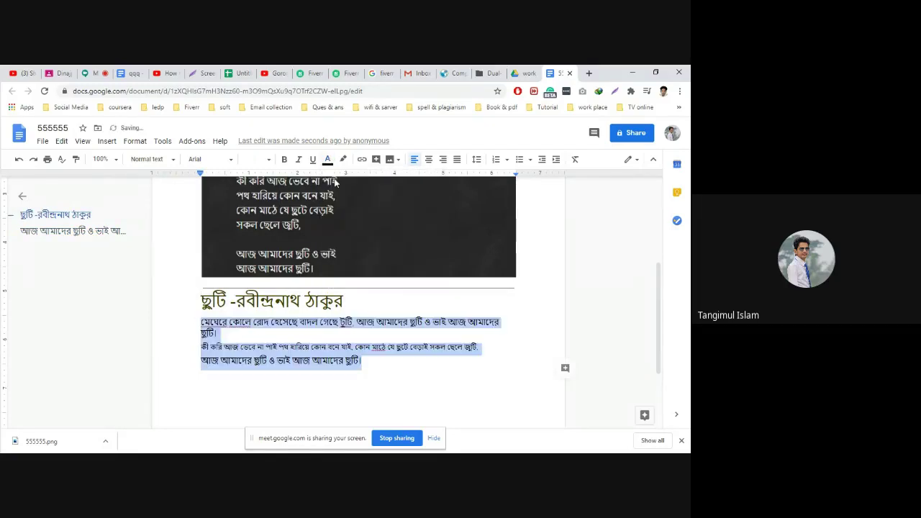
pyautogui.click(345, 303)
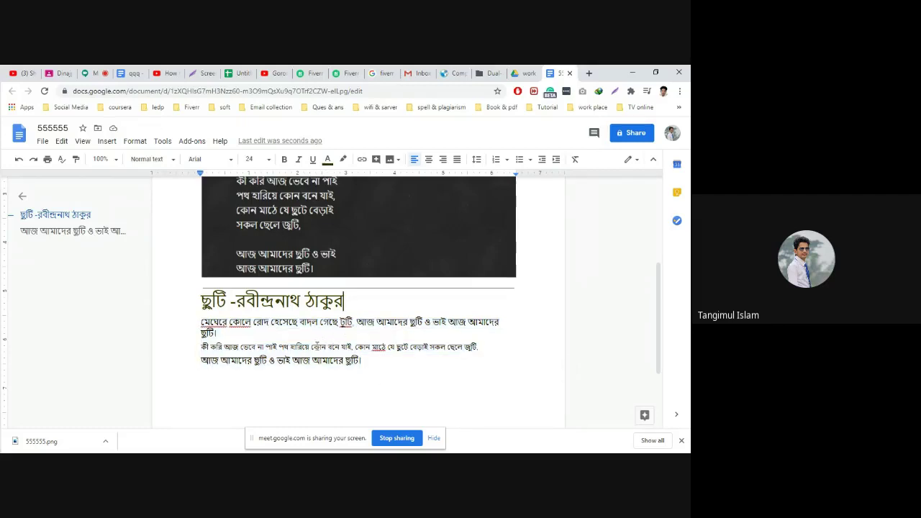
# Set the font size of the poem's body paragraphs to 12
pyautogui.click(368, 361)
pyautogui.moveTo(365, 365); pyautogui.dragTo(183, 323)
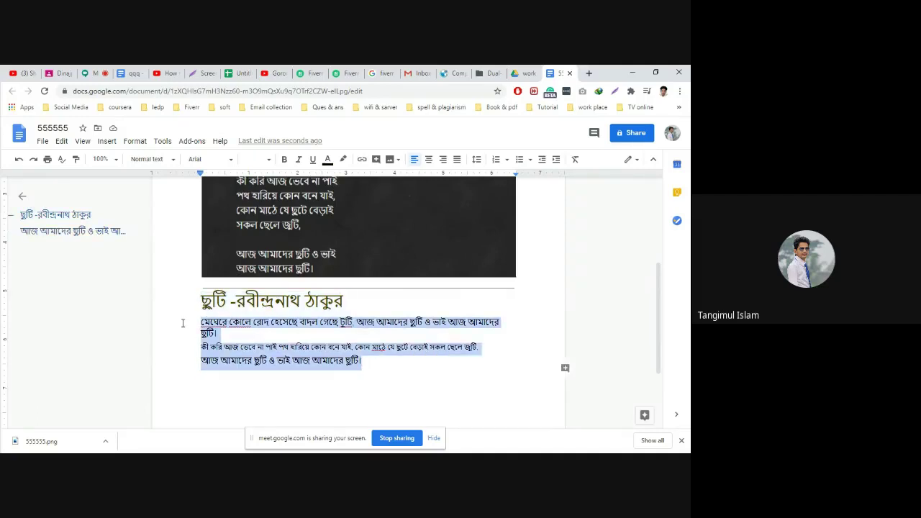
pyautogui.click(255, 159)
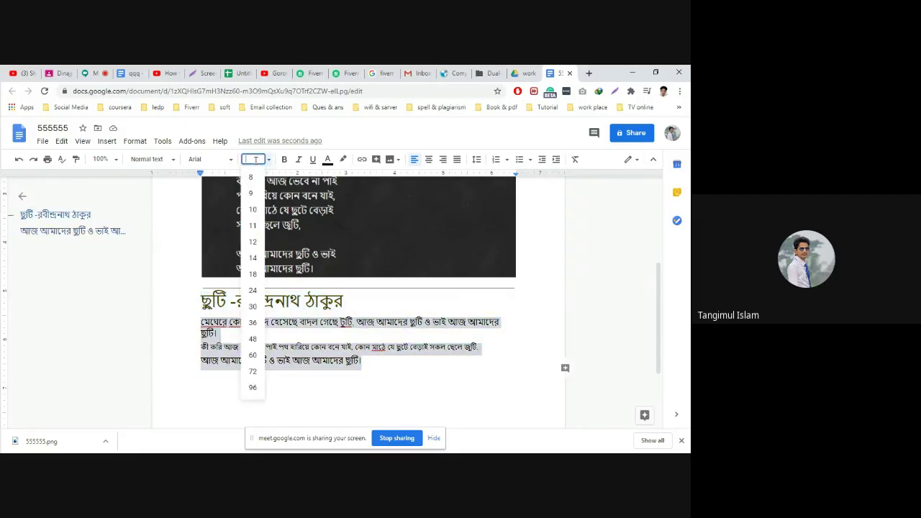
pyautogui.click(254, 241)
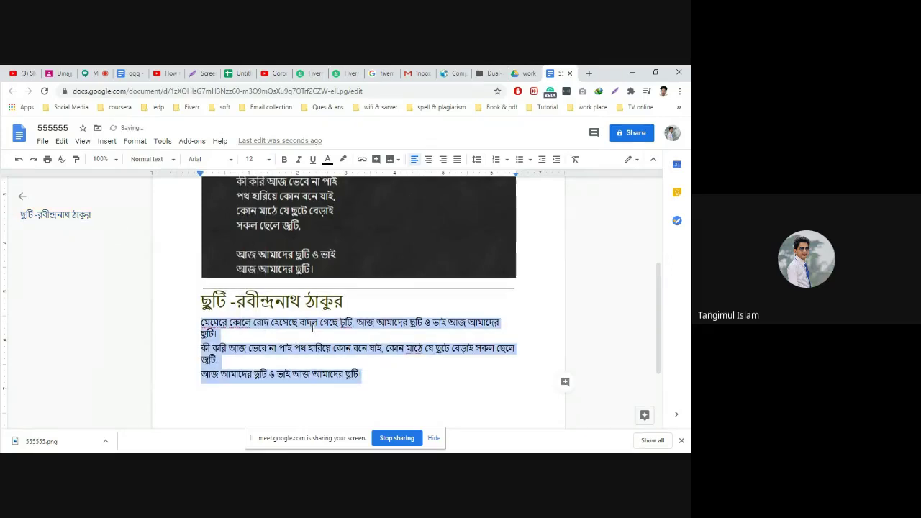
# Break the poem's first stanza into four separate lines to match the line layout in the picture
pyautogui.scroll(2, 312, 327)
pyautogui.scroll(-1, 312, 327)
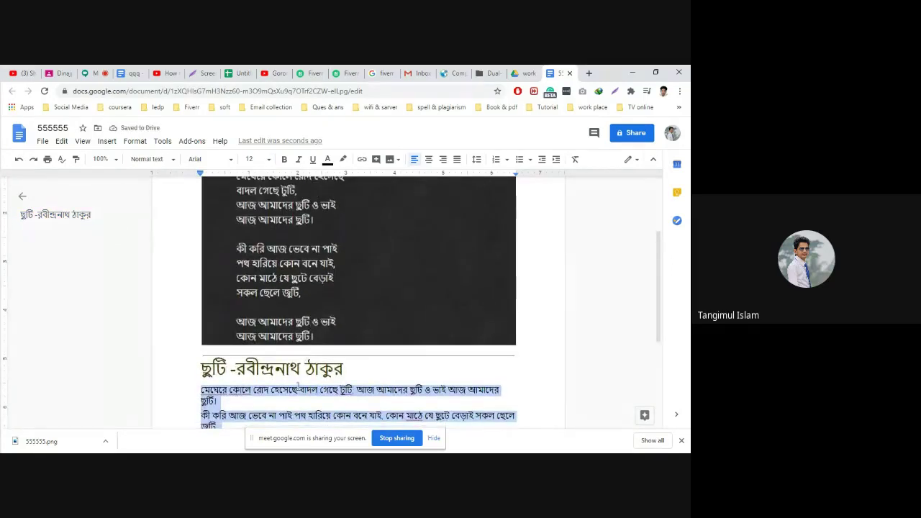
pyautogui.click(299, 388)
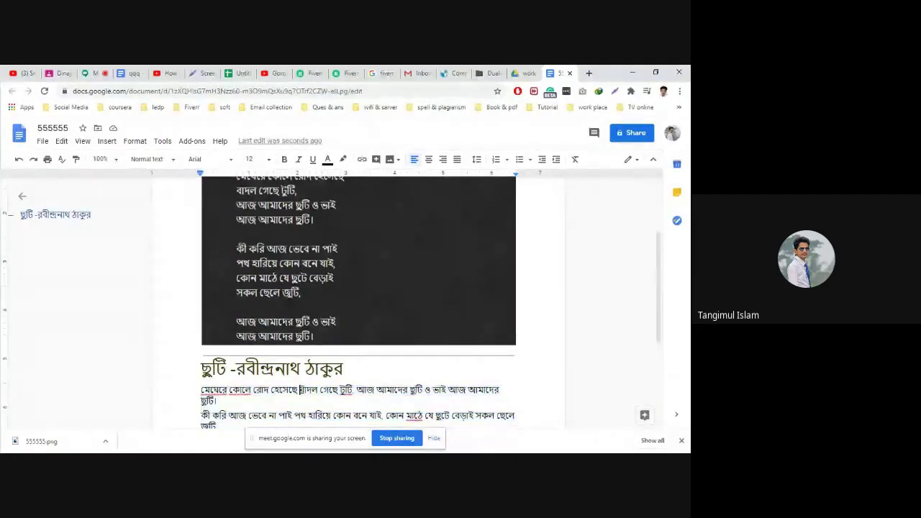
pyautogui.press('Return')
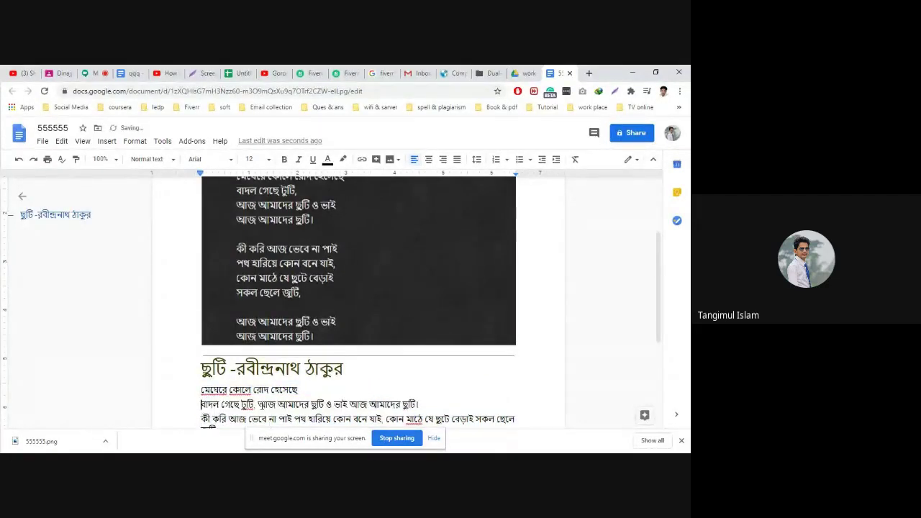
pyautogui.press('Return')
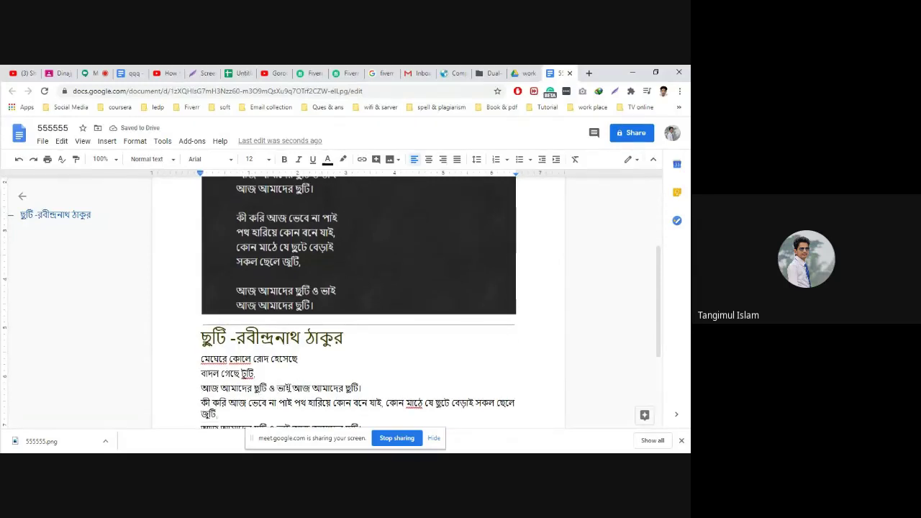
pyautogui.scroll(1, 295, 388)
pyautogui.scroll(-1, 295, 388)
pyautogui.click(295, 397)
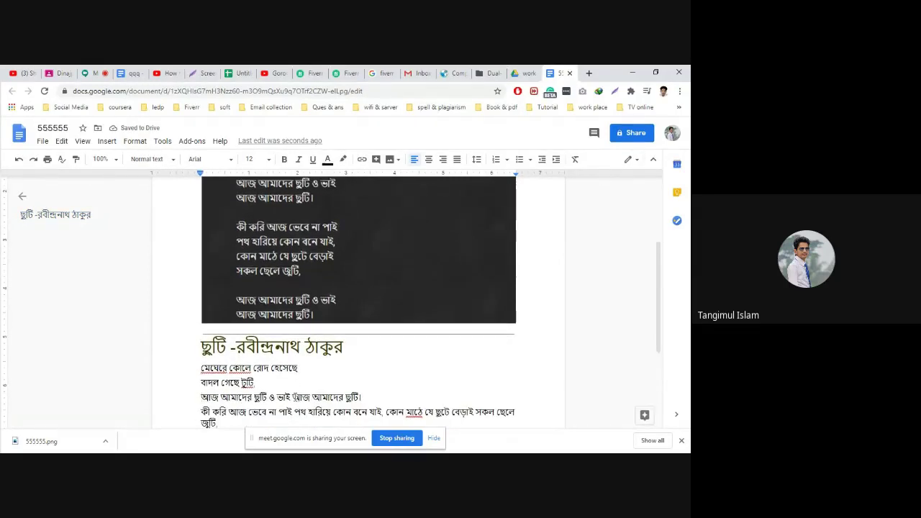
pyautogui.press('Return')
pyautogui.scroll(-4, 295, 397)
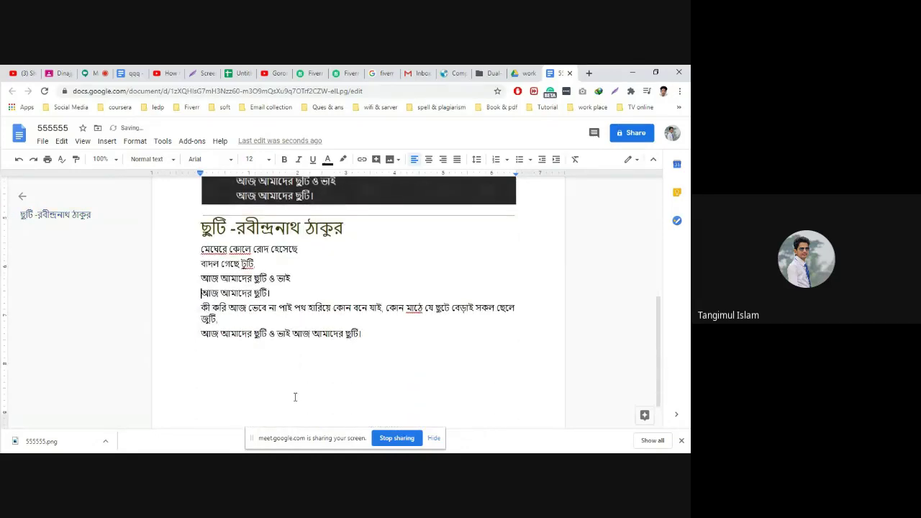
# Insert a blank line after the first stanza to separate it from the second, and compare with the picture
pyautogui.click(277, 292)
pyautogui.press('Return')
pyautogui.scroll(4, 365, 285)
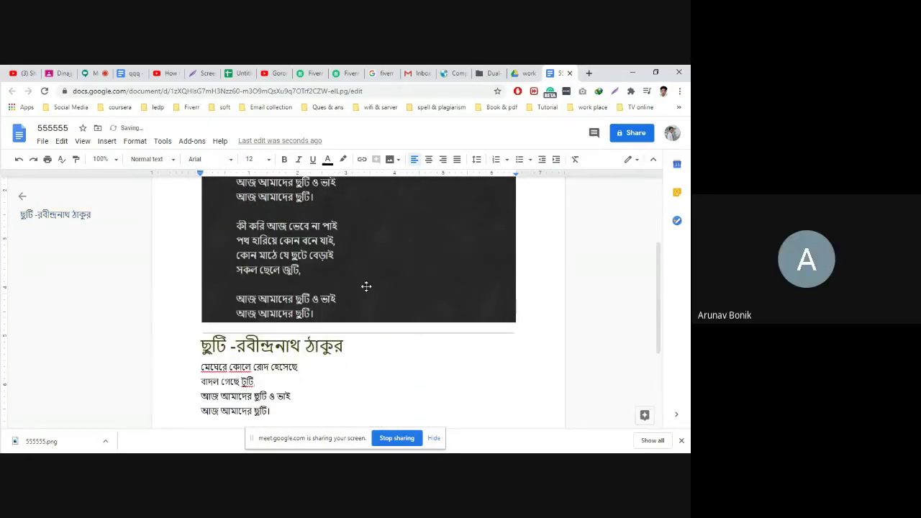
pyautogui.write('কী করি আজ ভেবে না পাই পথ হারিয়ে কোন বনে যাই, কোন মাঠে যে ছুটে বেড়াই সকল ছেলে জুটি, আজ আমাদের ছুটি ও ভাই আজ আমাদের ছুটি।')
pyautogui.scroll(-4, 366, 286)
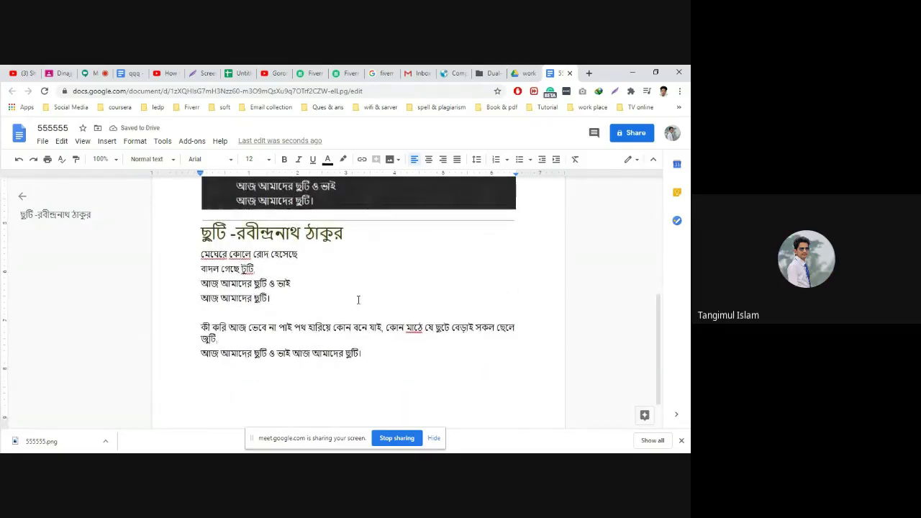
# Break the poem's second stanza into four separate lines to match the line layout in the picture
pyautogui.scroll(3, 358, 299)
pyautogui.scroll(-2, 358, 299)
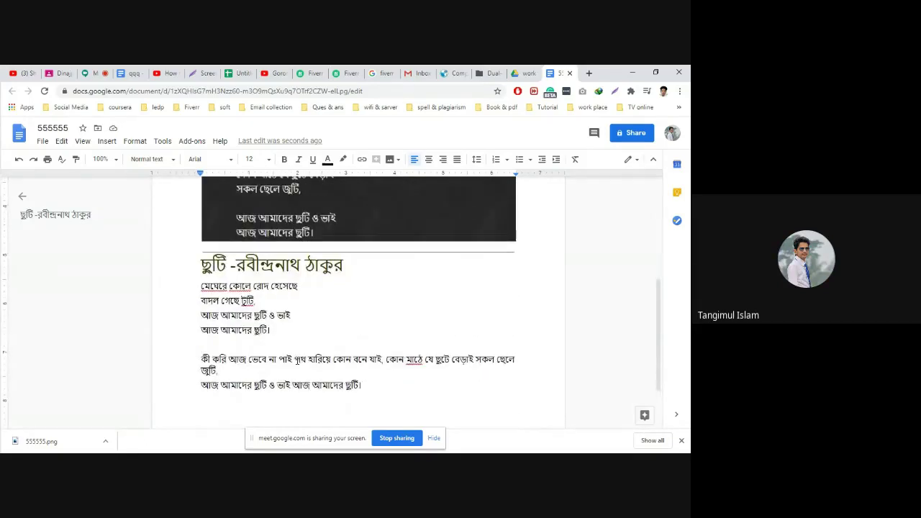
pyautogui.click(294, 360)
pyautogui.press('Return')
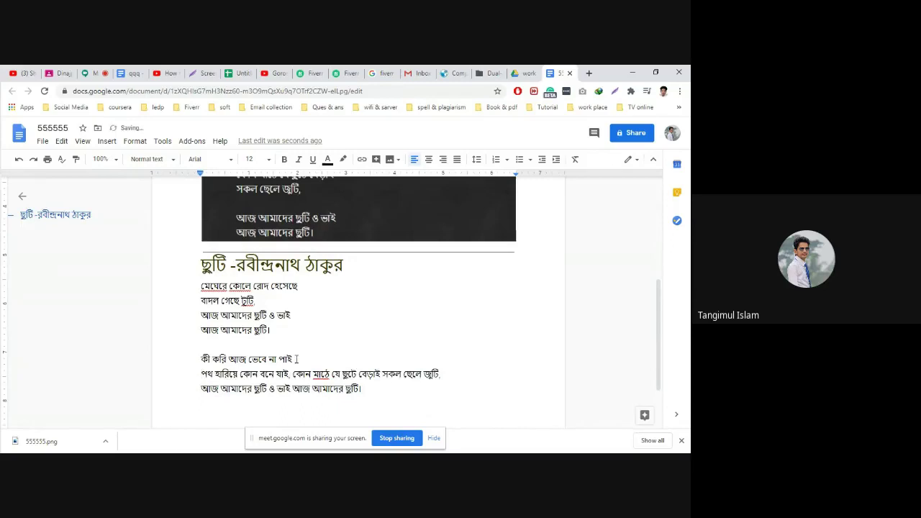
pyautogui.press('Return')
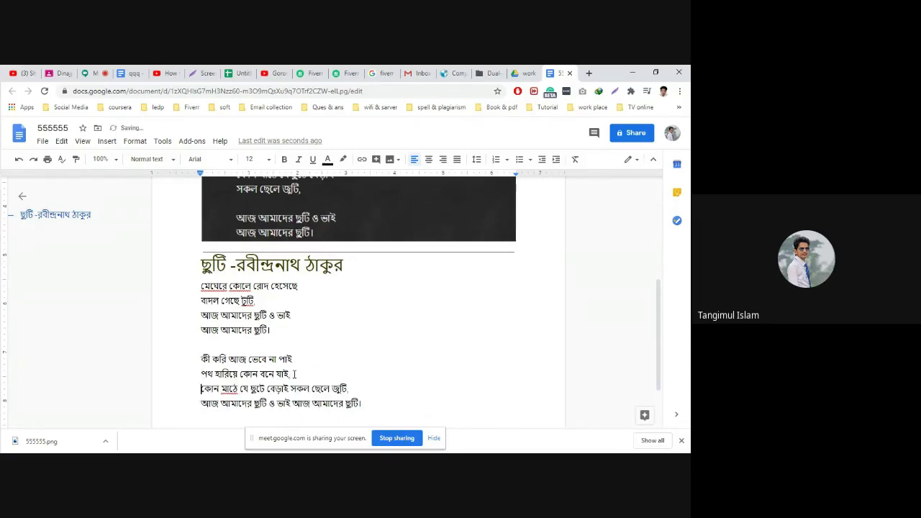
pyautogui.click(290, 388)
pyautogui.press('Return')
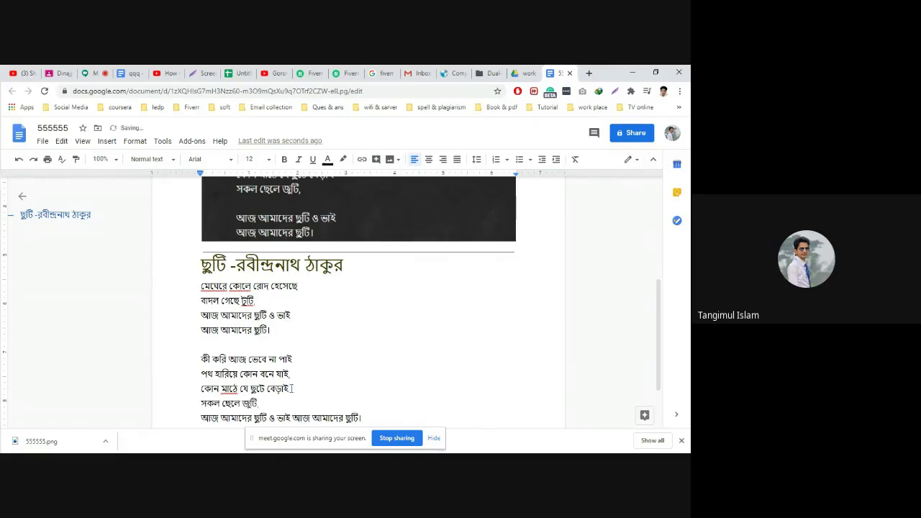
# Insert a blank line after the second stanza and split the closing couplet into two lines
pyautogui.scroll(-1, 291, 389)
pyautogui.click(272, 367)
pyautogui.press('Return')
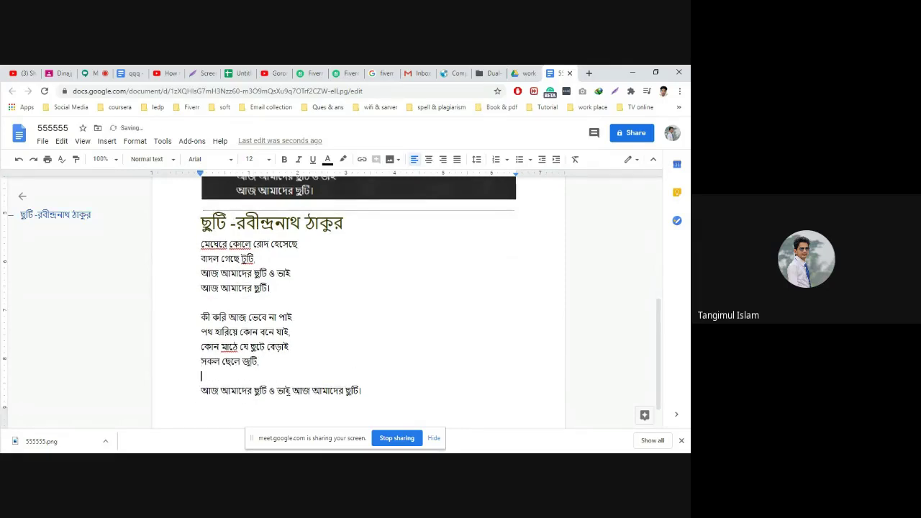
pyautogui.click(293, 391)
pyautogui.hotkey('ctrl', 'Return')
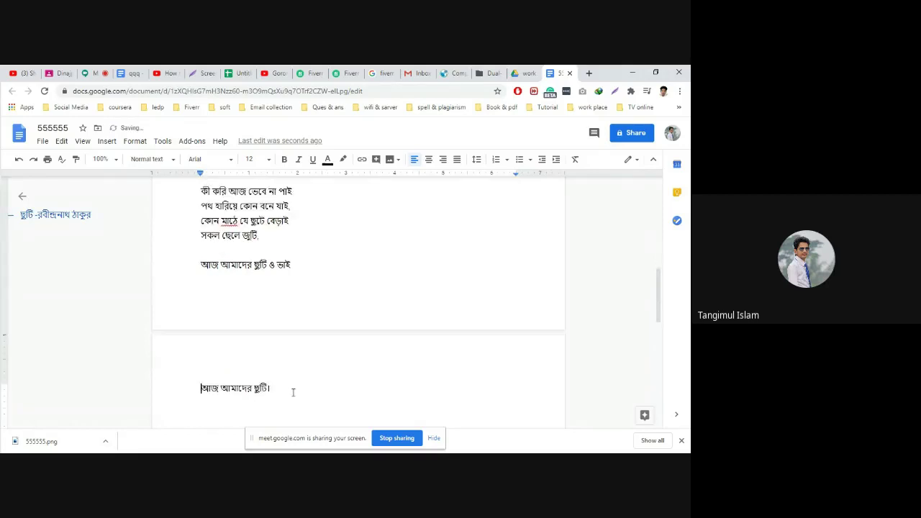
# Delete the poem picture above the heading, leaving only the extracted text in the document
pyautogui.scroll(5, 308, 280)
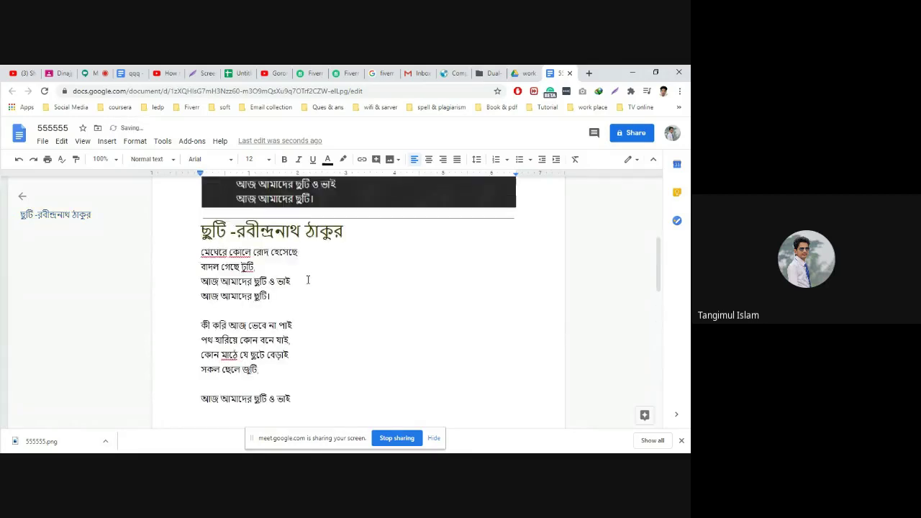
pyautogui.click(338, 300)
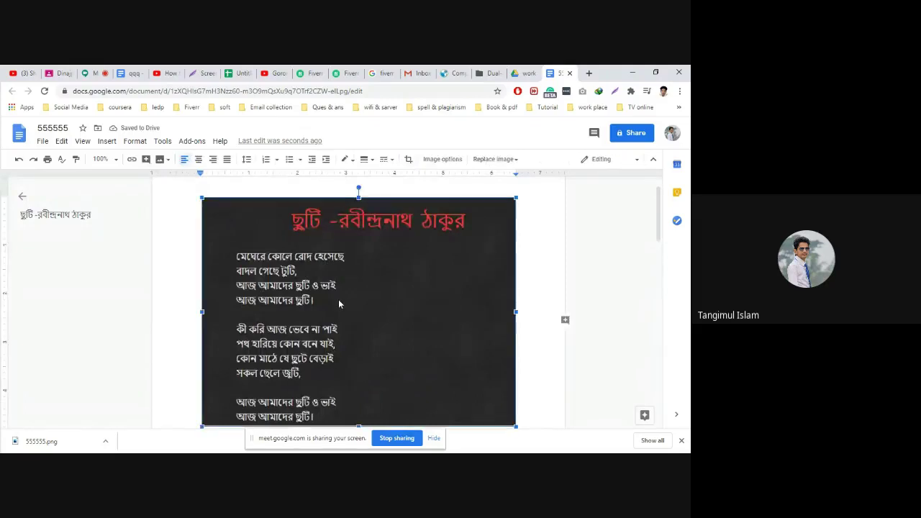
pyautogui.press('Delete')
pyautogui.scroll(1, 339, 299)
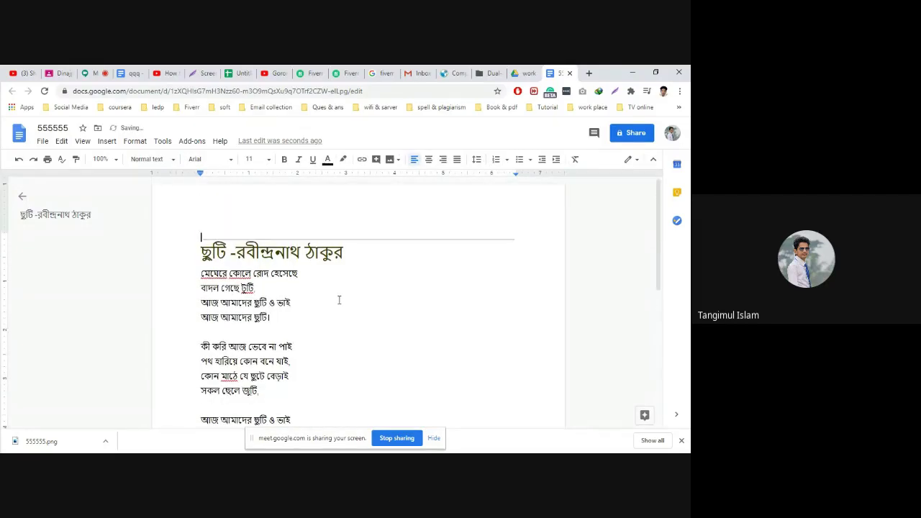
pyautogui.click(256, 256)
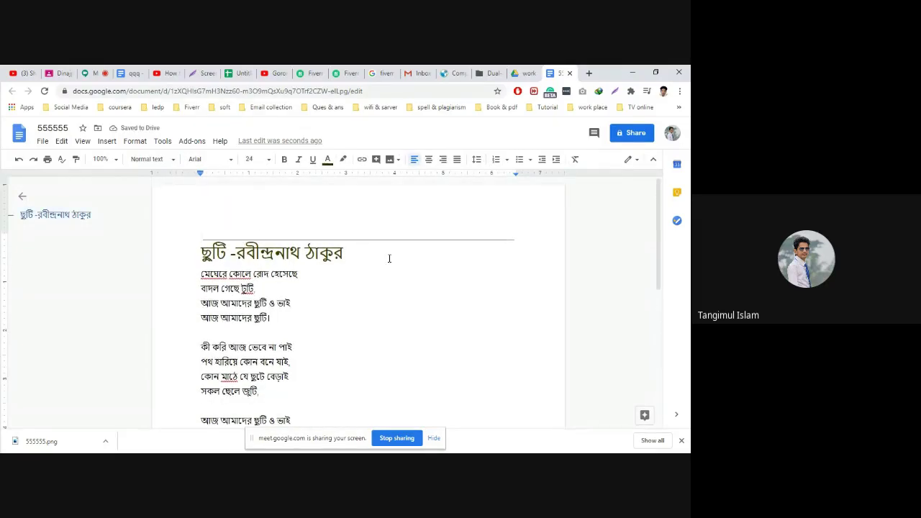
# Open the document's sharing settings for viewing and close them without adding anyone
pyautogui.click(360, 249)
pyautogui.rightClick(360, 250)
pyautogui.click(630, 142)
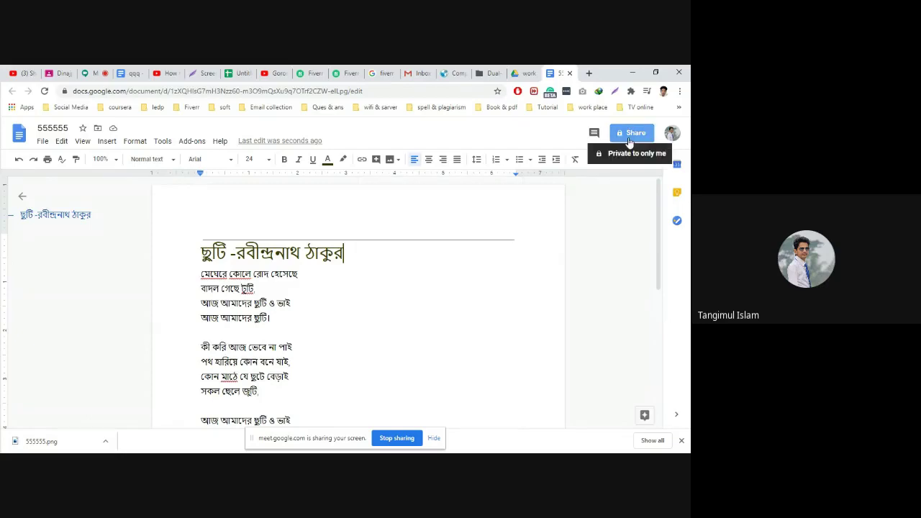
pyautogui.click(629, 140)
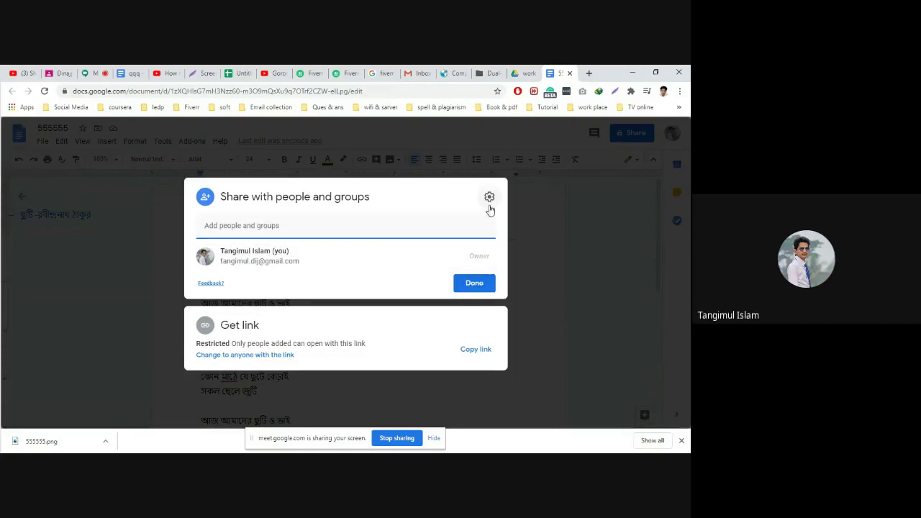
pyautogui.click(568, 206)
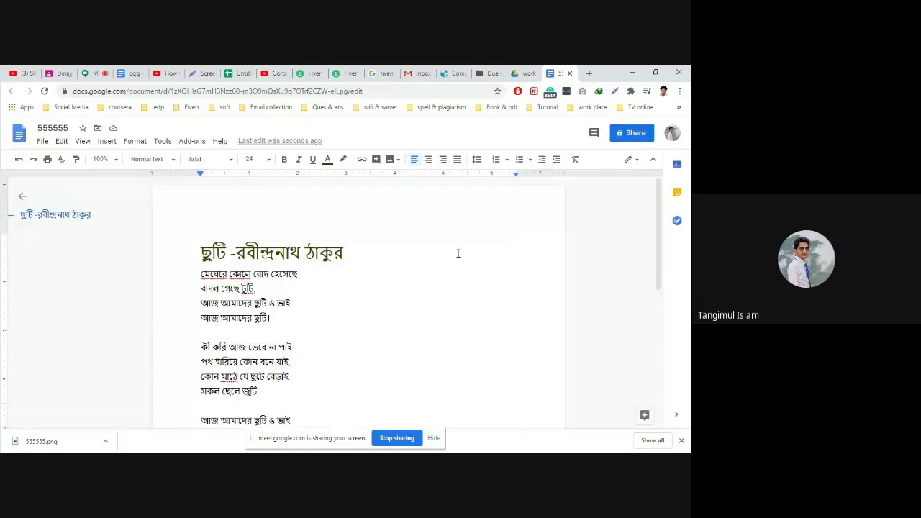
pyautogui.scroll(-2, 458, 253)
pyautogui.scroll(2, 457, 253)
pyautogui.scroll(-1, 458, 253)
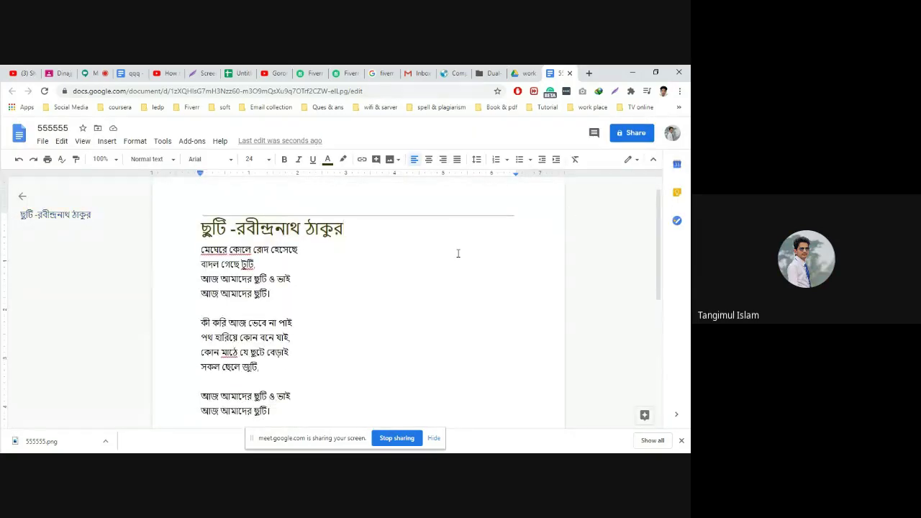
pyautogui.scroll(-1, 458, 254)
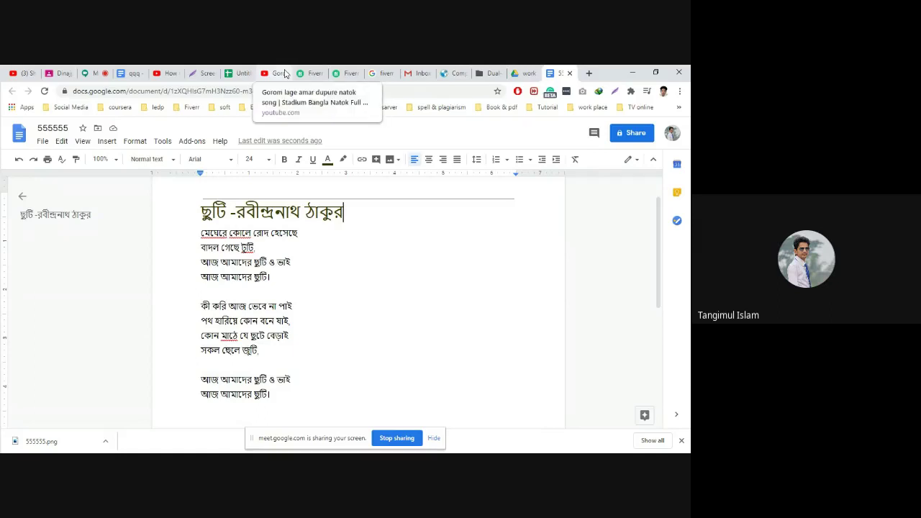
# Switch to the Google Meet call and stop sharing the screen
pyautogui.click(99, 77)
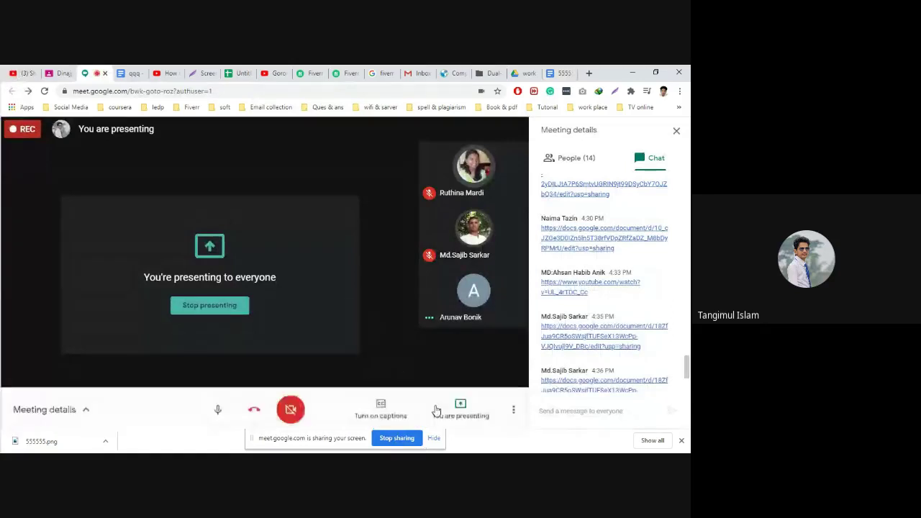
pyautogui.click(471, 409)
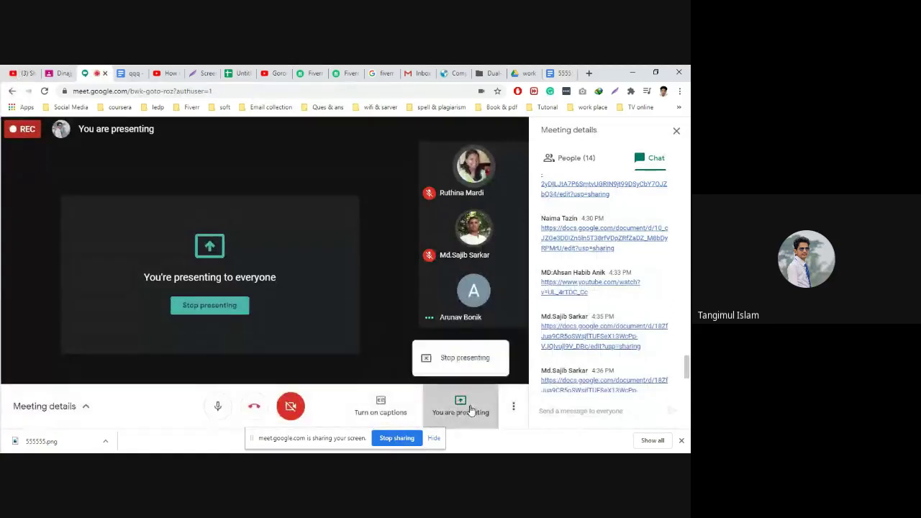
pyautogui.click(397, 438)
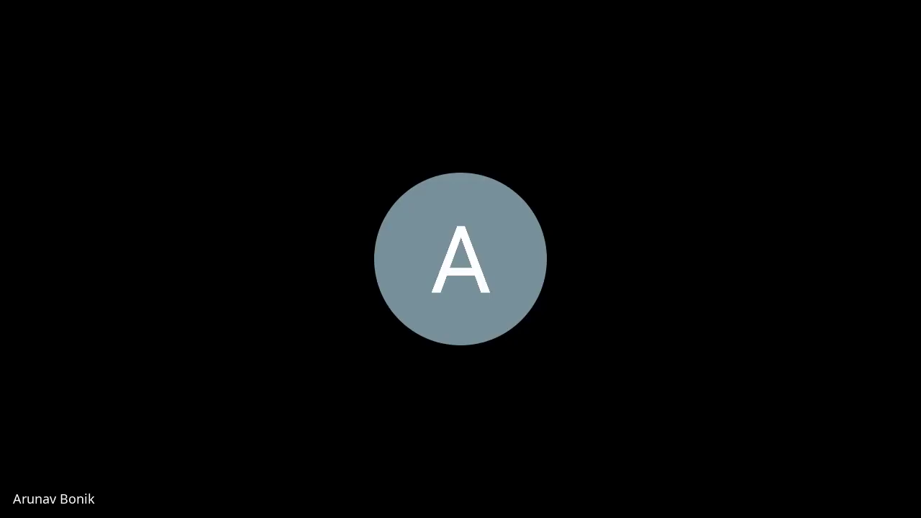
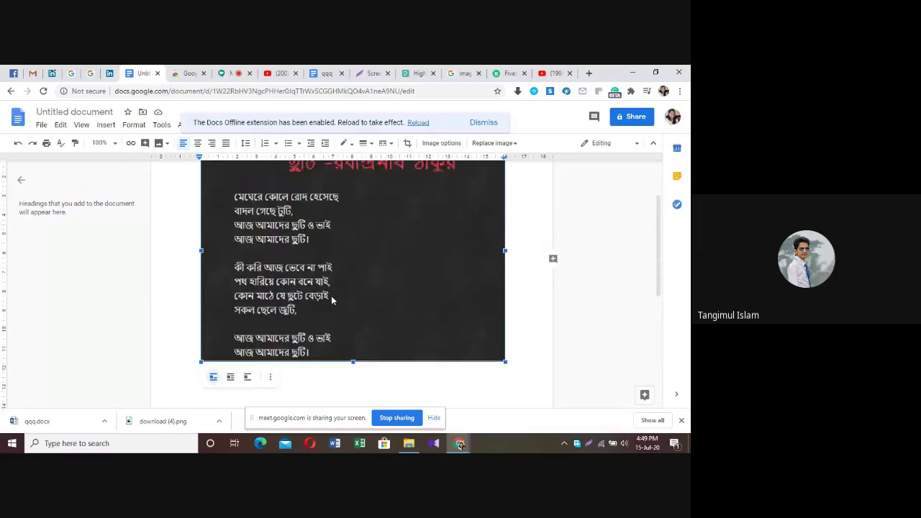
# Deselect the poem picture in the untitled document, switch to the Gmail inbox and open Google Drive from there
pyautogui.scroll(-1, 285, 198)
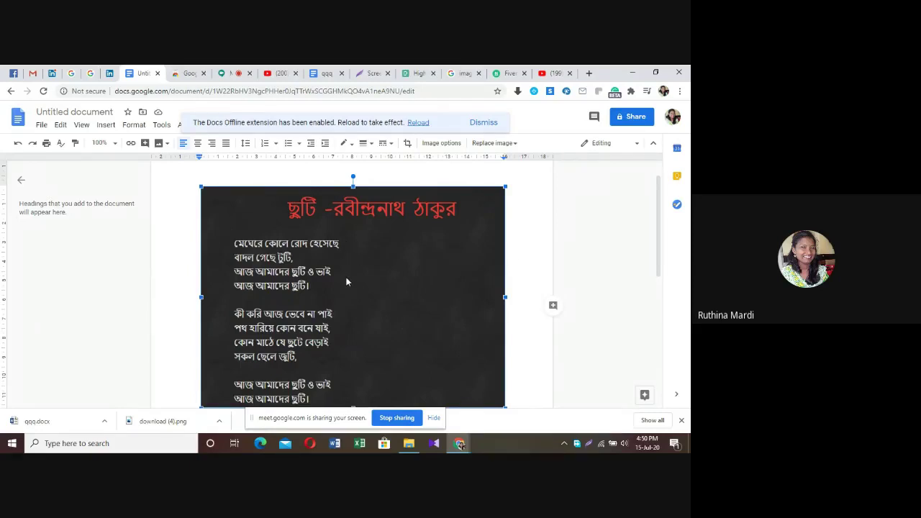
pyautogui.click(528, 255)
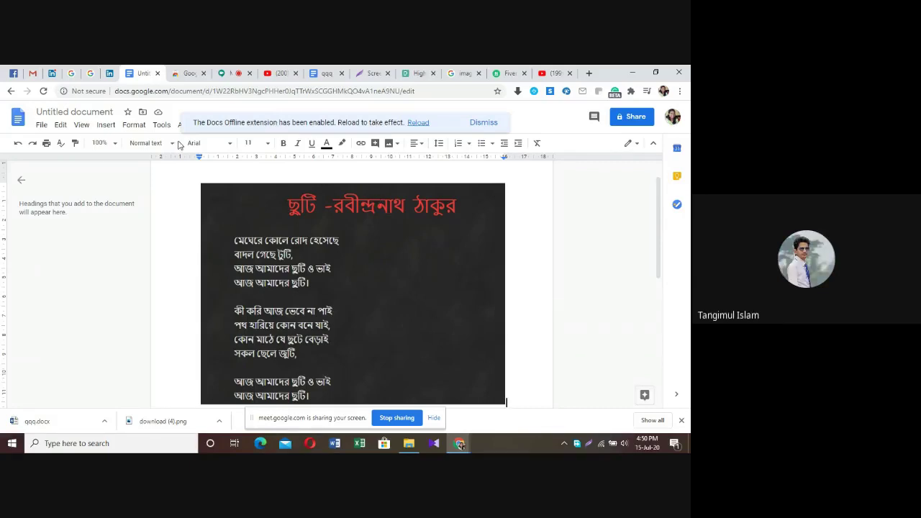
pyautogui.click(32, 73)
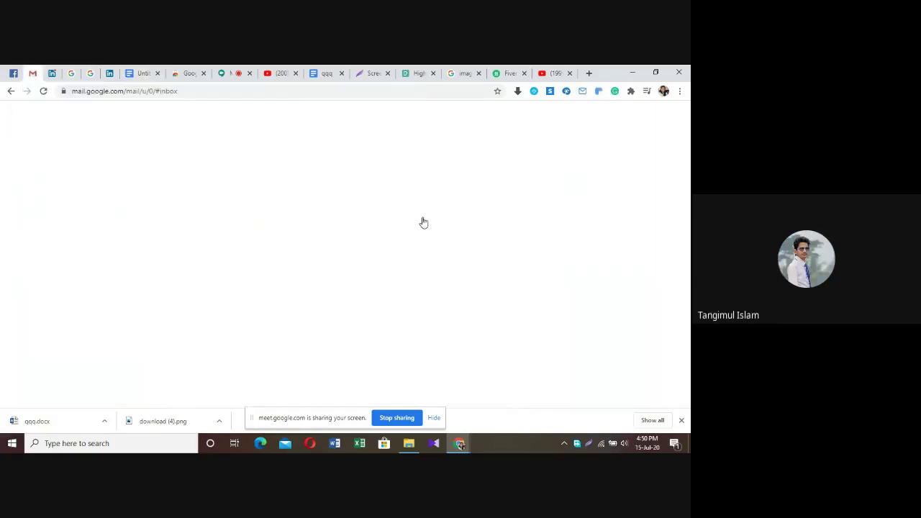
pyautogui.click(650, 117)
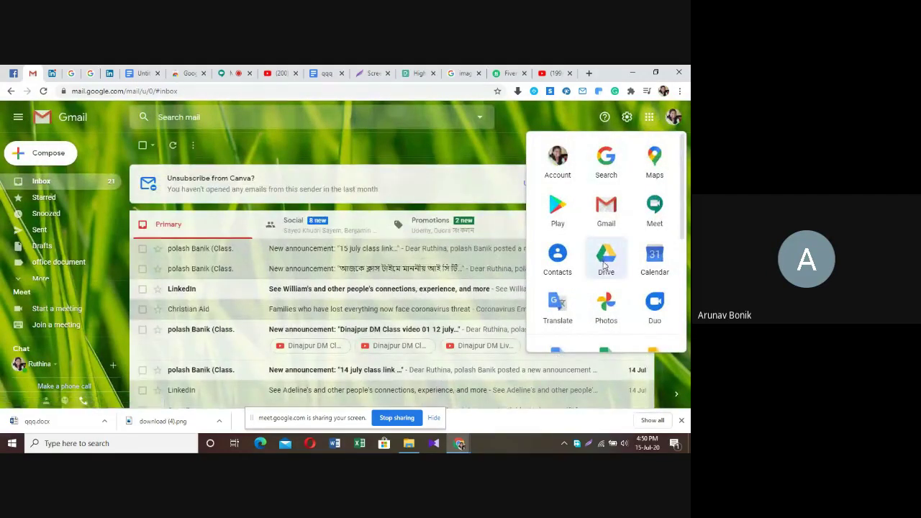
pyautogui.click(605, 266)
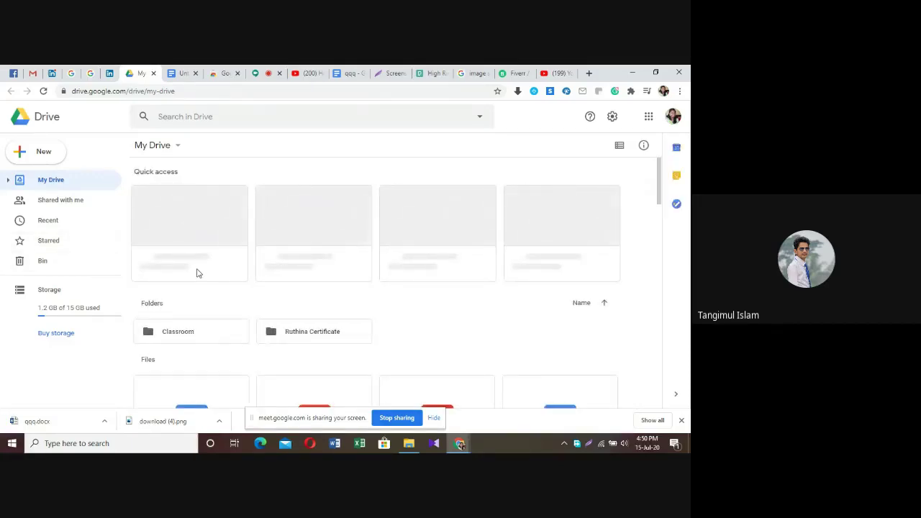
# Upload the image download (4).png from the Downloads folder to My Drive
pyautogui.click(41, 154)
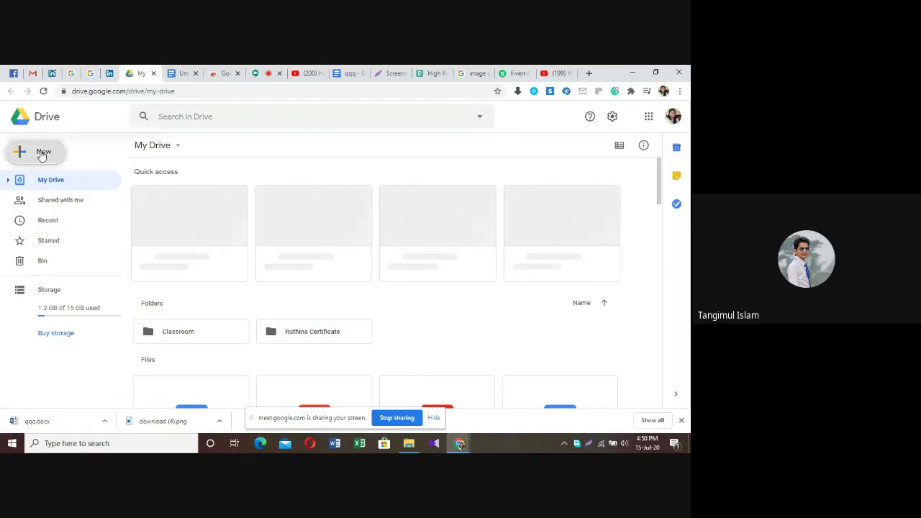
pyautogui.click(46, 180)
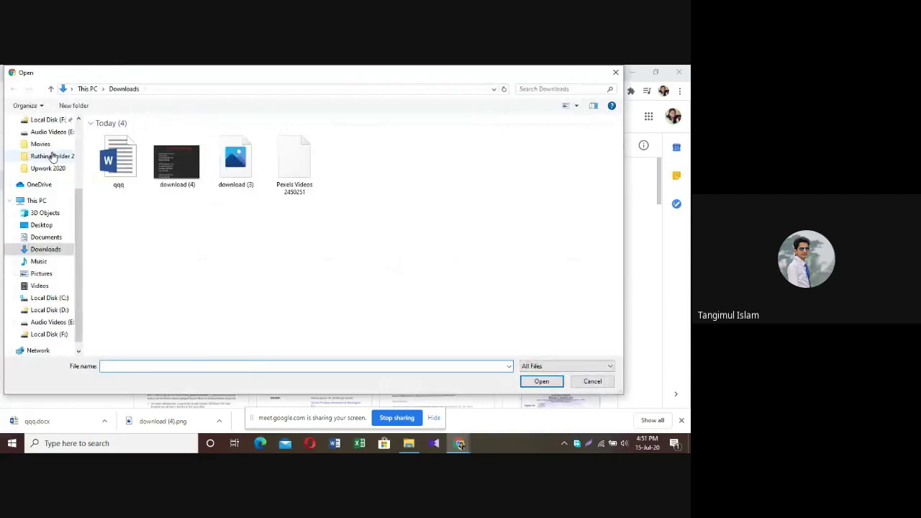
pyautogui.click(177, 164)
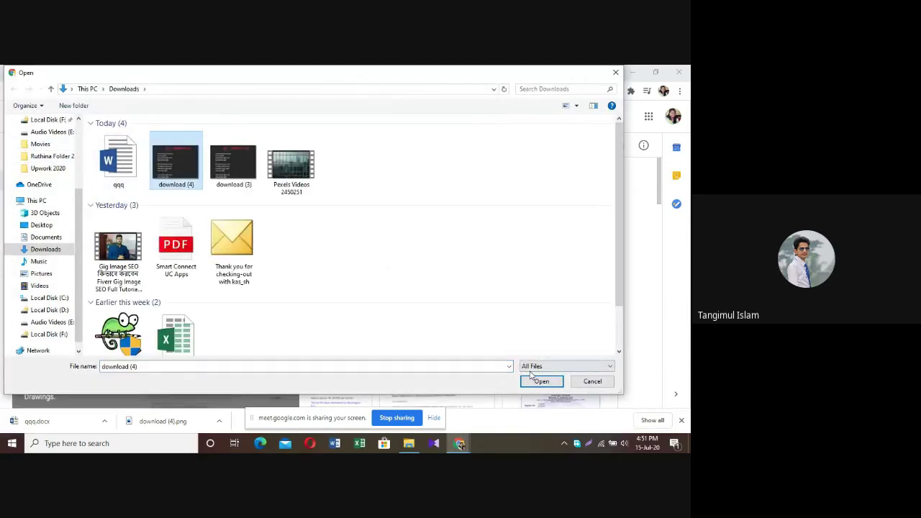
pyautogui.click(538, 380)
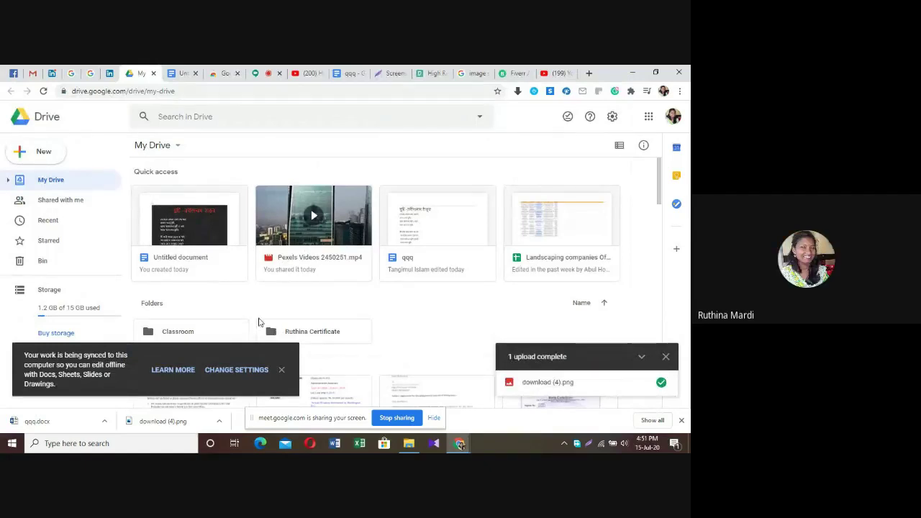
pyautogui.scroll(-2, 225, 315)
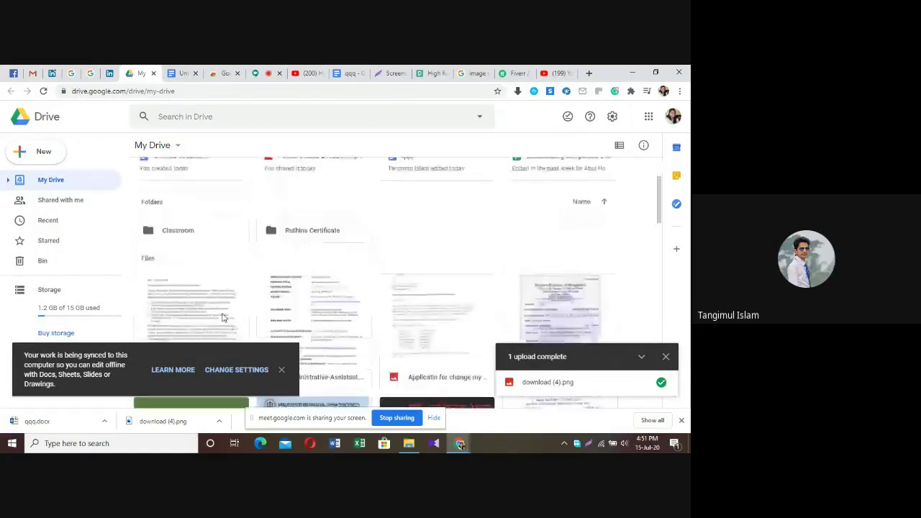
pyautogui.scroll(2, 223, 317)
pyautogui.click(176, 214)
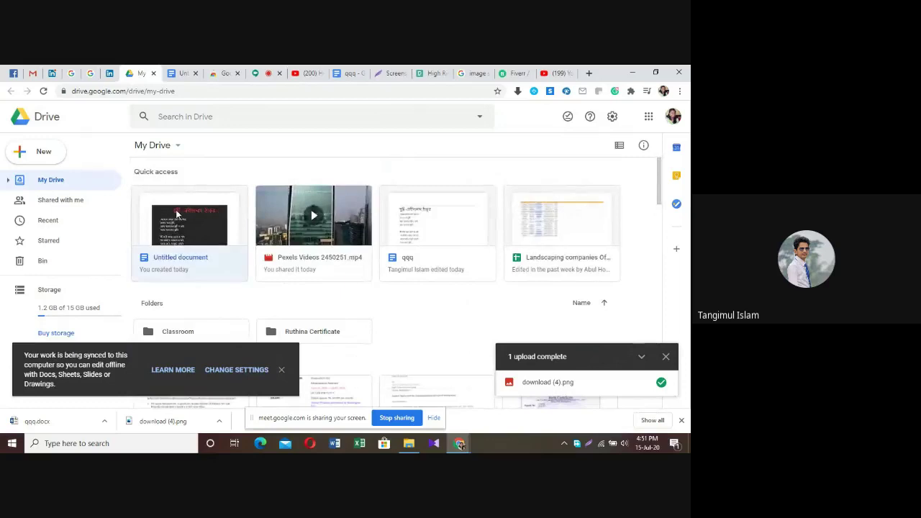
pyautogui.rightClick(177, 214)
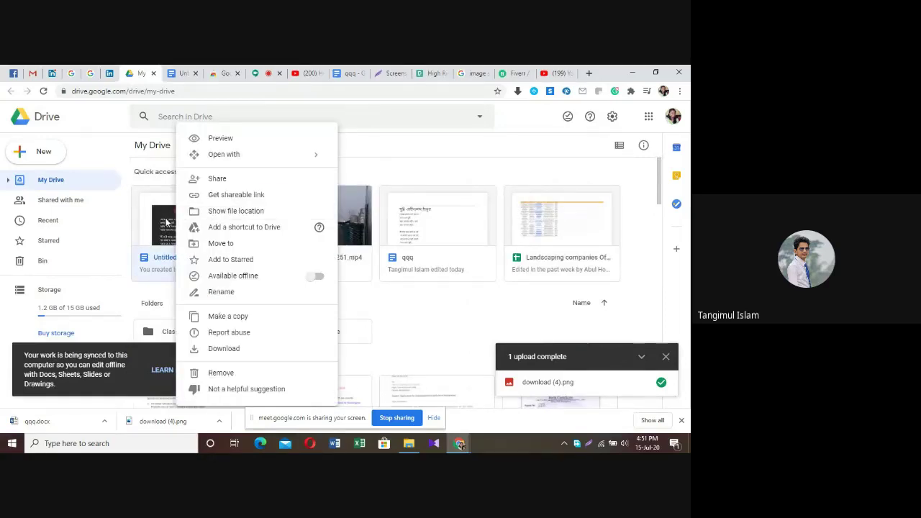
pyautogui.click(165, 221)
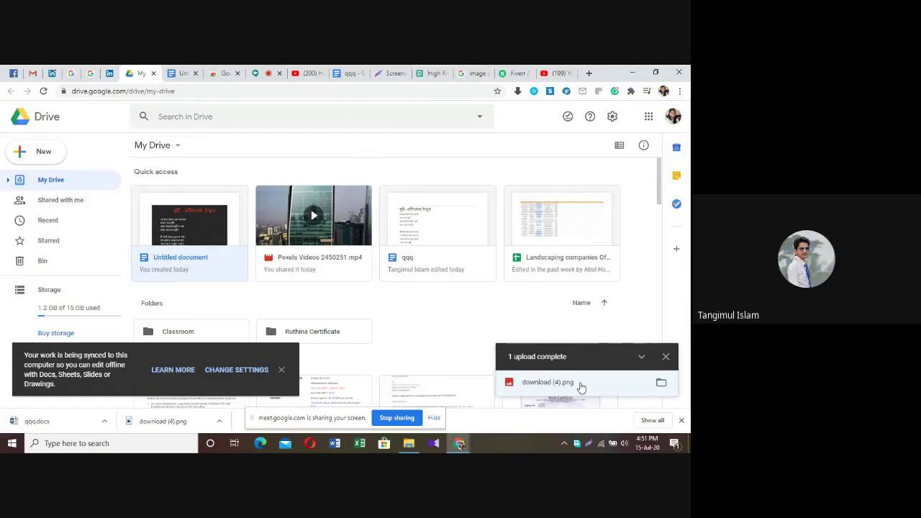
# Dismiss the offline sync notice, open the uploaded download (4).png with Google Docs and review the extracted poem text beneath the picture
pyautogui.click(282, 370)
pyautogui.scroll(-4, 317, 340)
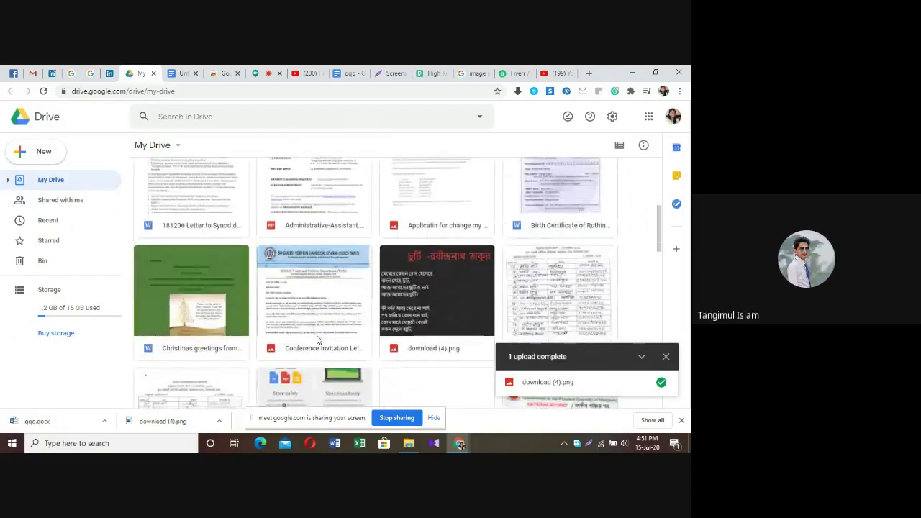
pyautogui.rightClick(419, 285)
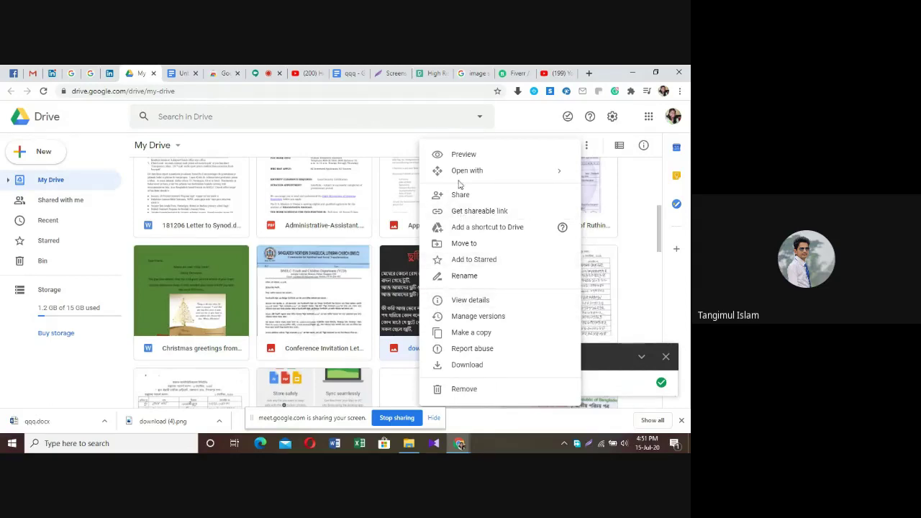
pyautogui.moveTo(472, 172)
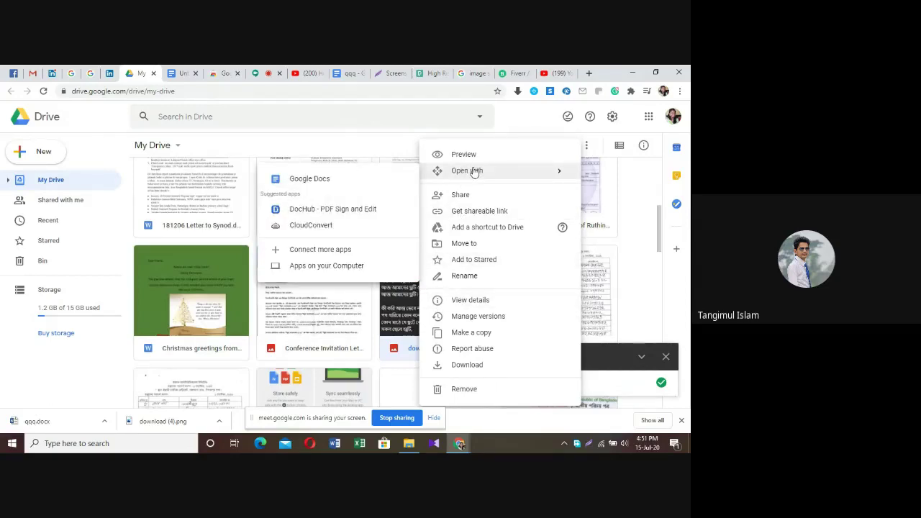
pyautogui.click(299, 182)
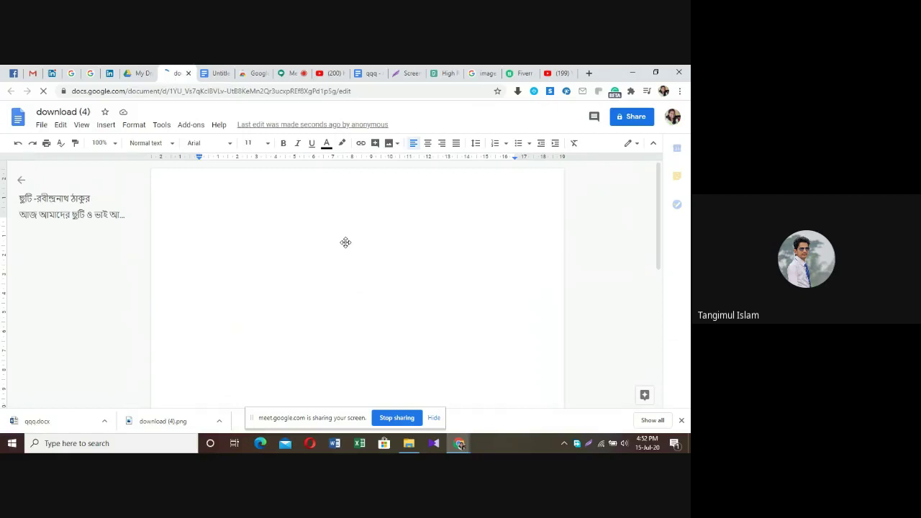
pyautogui.scroll(-10, 345, 243)
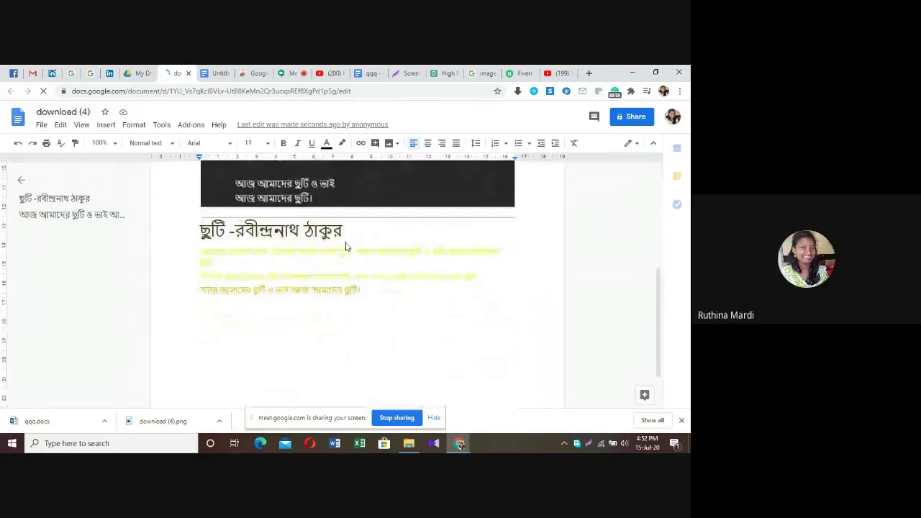
pyautogui.scroll(1, 375, 249)
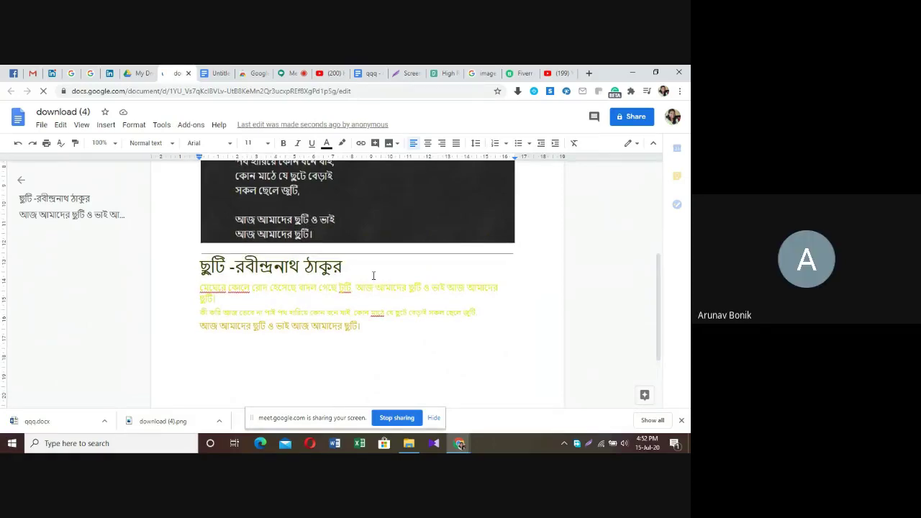
pyautogui.scroll(-1, 374, 276)
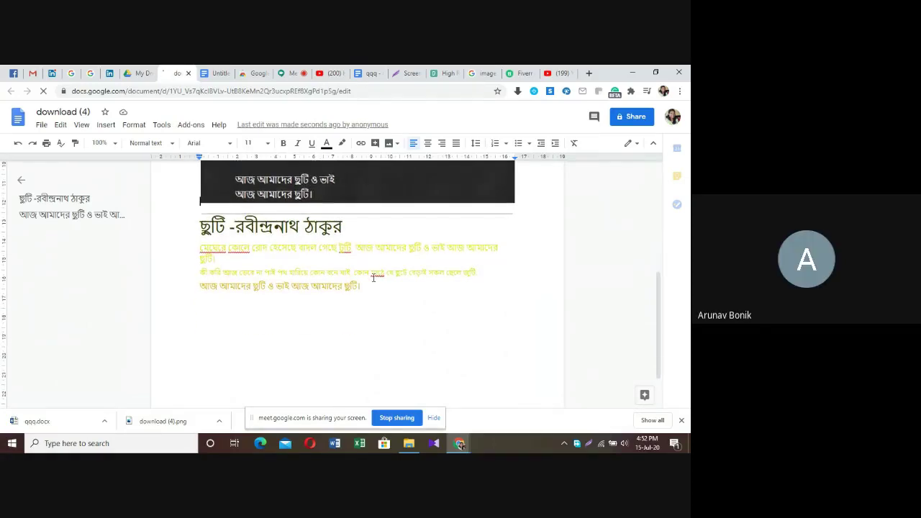
pyautogui.scroll(1, 374, 278)
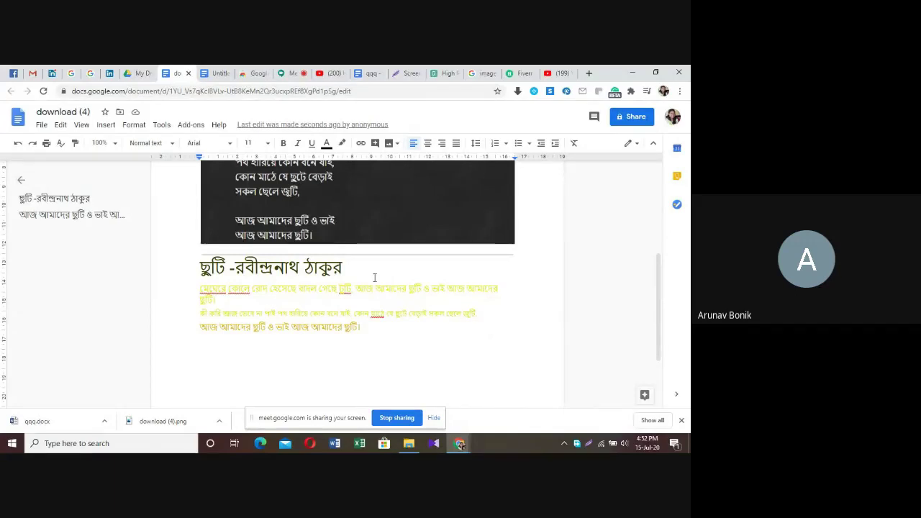
pyautogui.scroll(3, 374, 277)
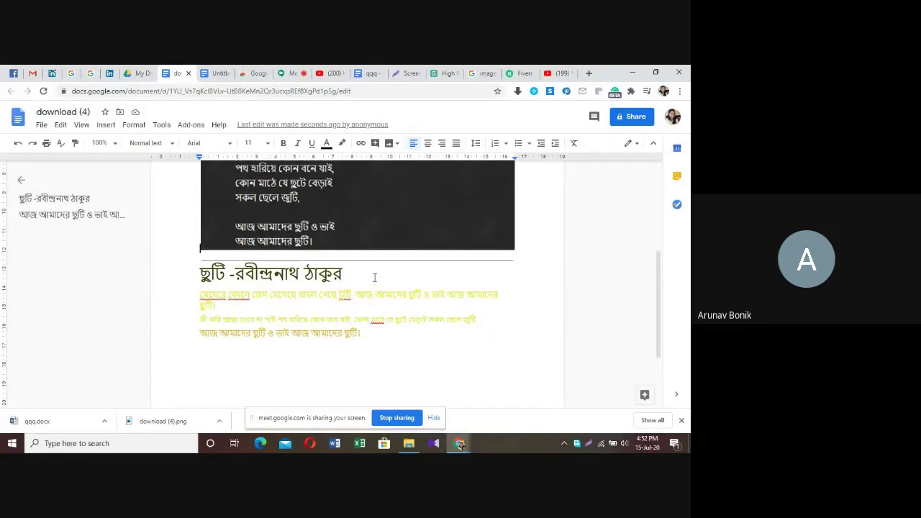
# Search the web for "the daily star newspaper" in a new tab
pyautogui.click(589, 73)
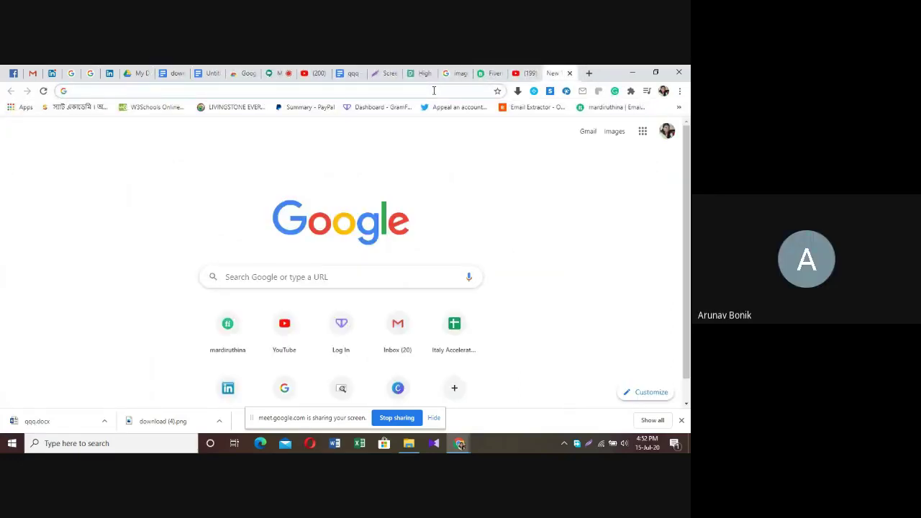
pyautogui.click(434, 91)
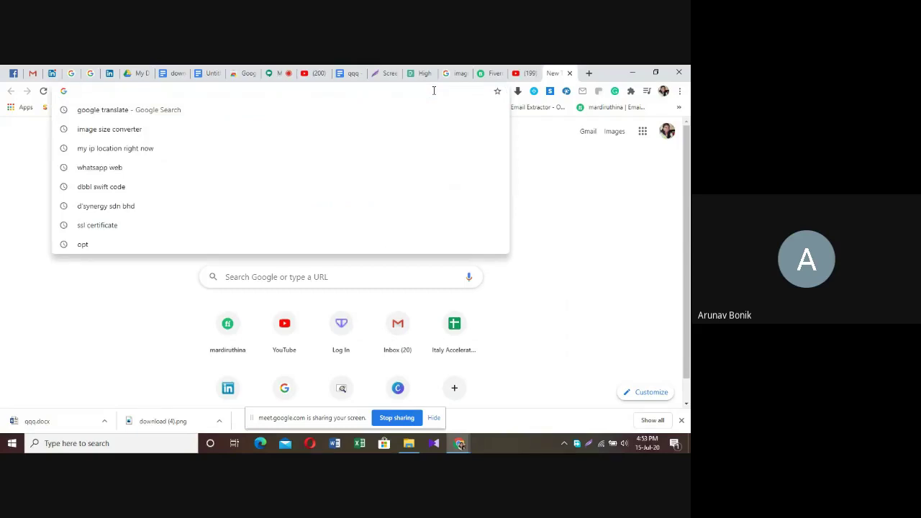
pyautogui.write('The')
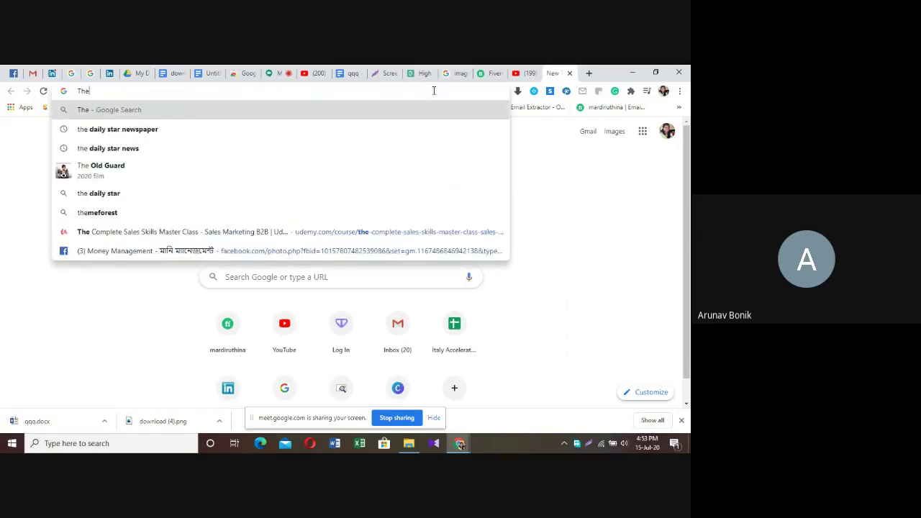
pyautogui.write(' dail')
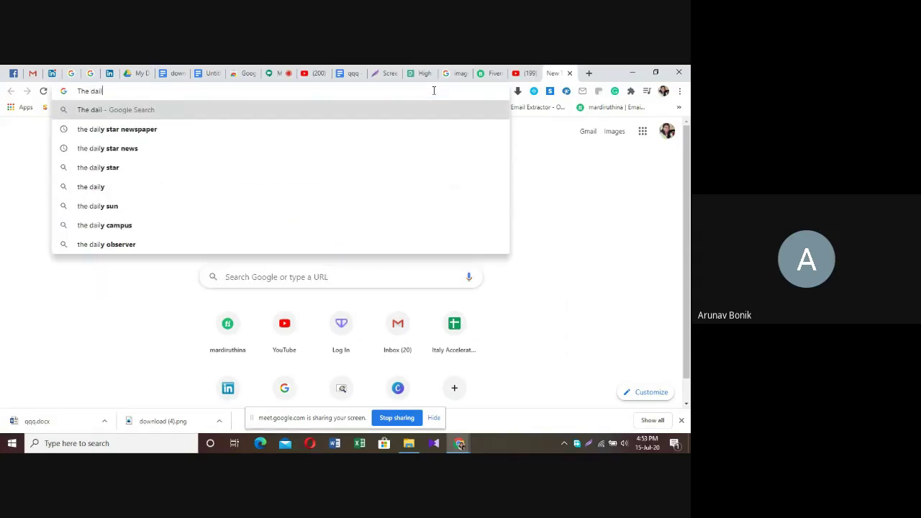
pyautogui.write('y stat')
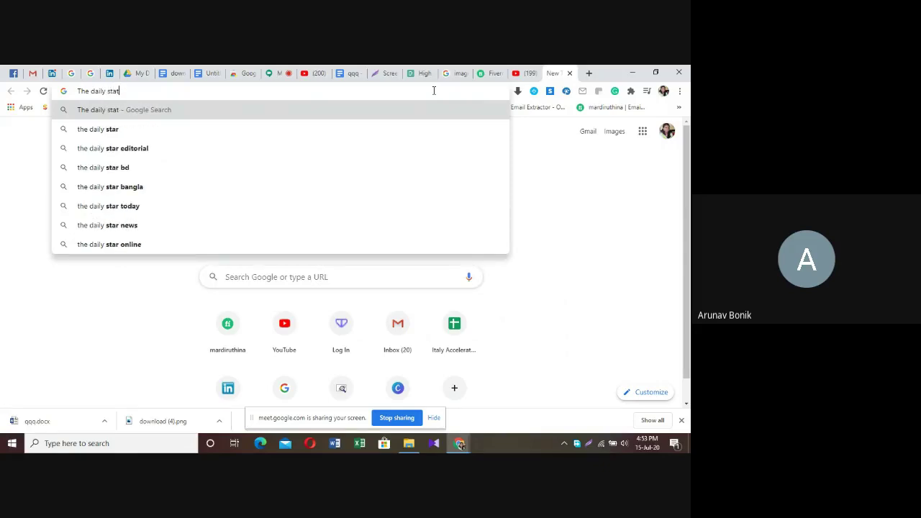
pyautogui.press('BackSpace')
pyautogui.click(141, 130)
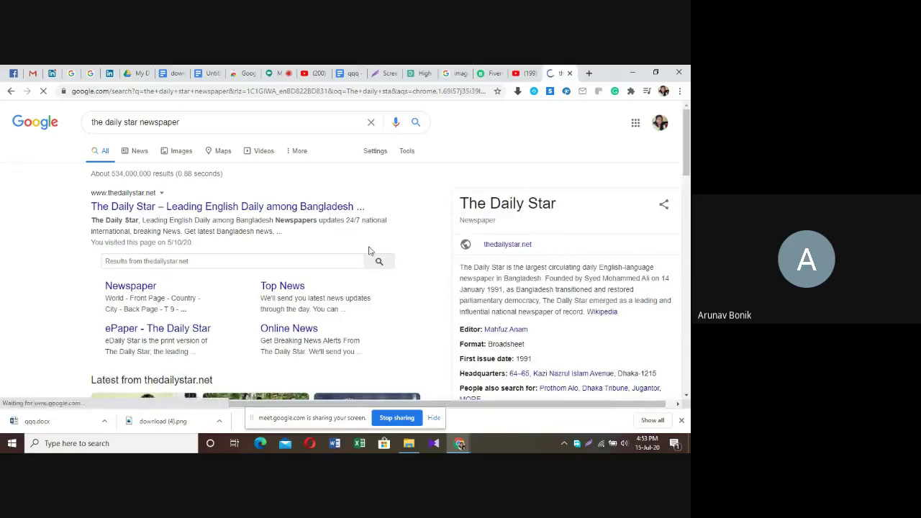
# Open The Daily Star's main site from the search results in a separate tab and switch to it
pyautogui.rightClick(272, 208)
pyautogui.click(287, 216)
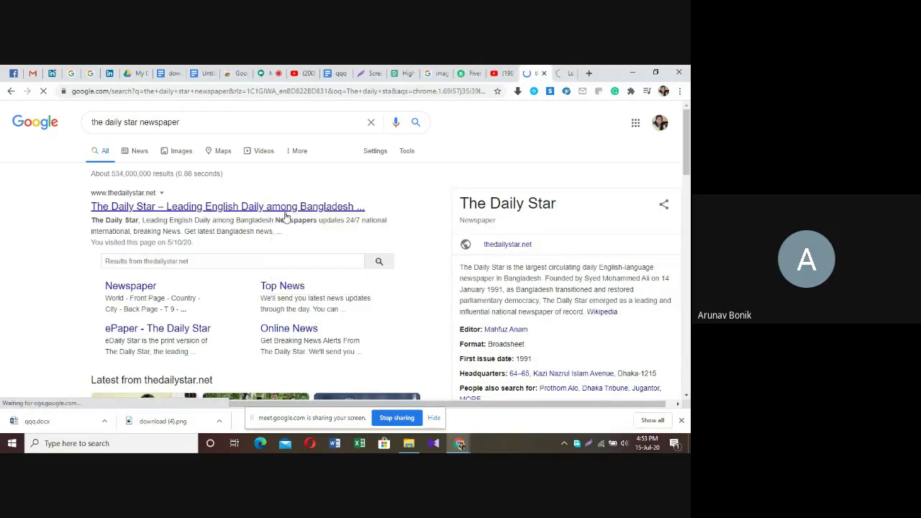
pyautogui.scroll(-4, 298, 262)
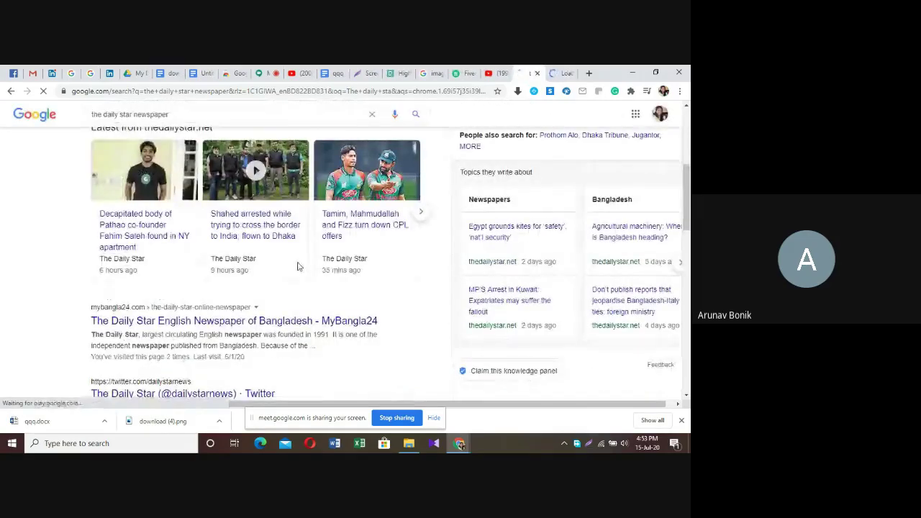
pyautogui.scroll(4, 298, 265)
pyautogui.hotkey('ctrl', 'Tab')
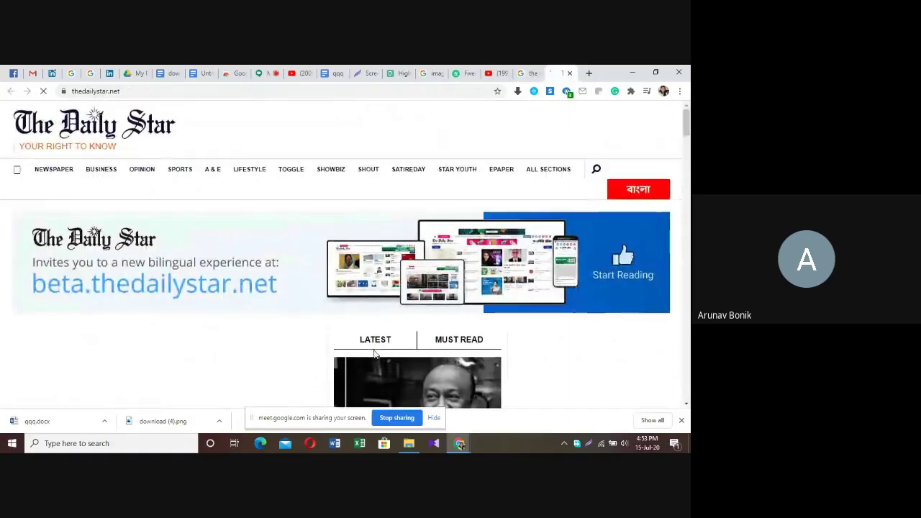
# Dismiss the beta site invitation, decline the breaking news alerts and look through the stories on The Daily Star homepage
pyautogui.scroll(-10, 375, 355)
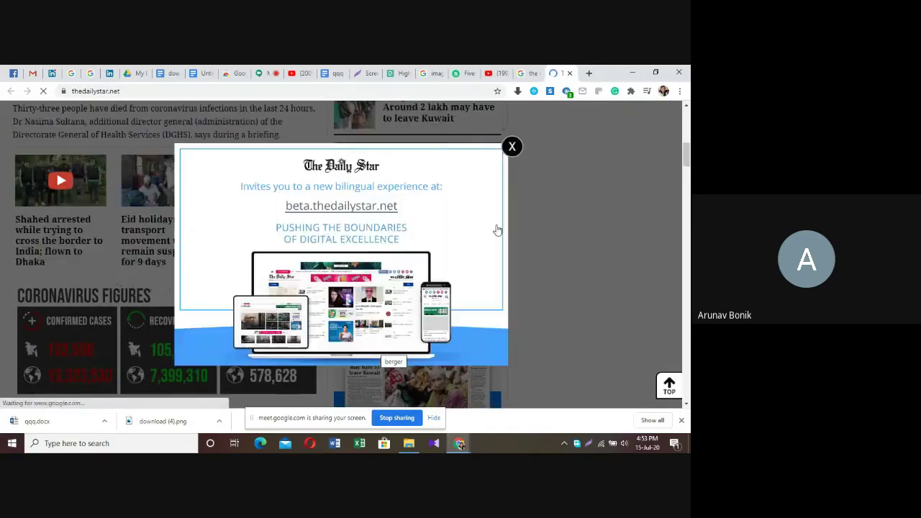
pyautogui.click(513, 147)
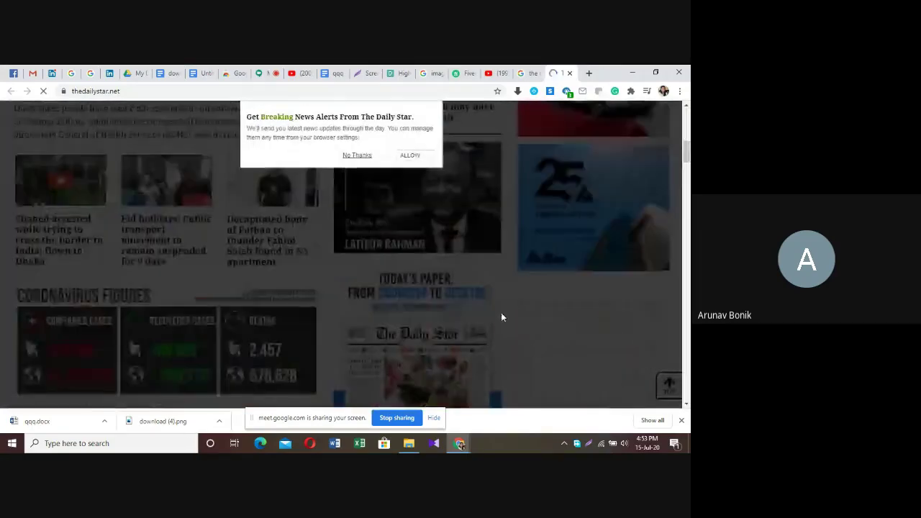
pyautogui.click(356, 158)
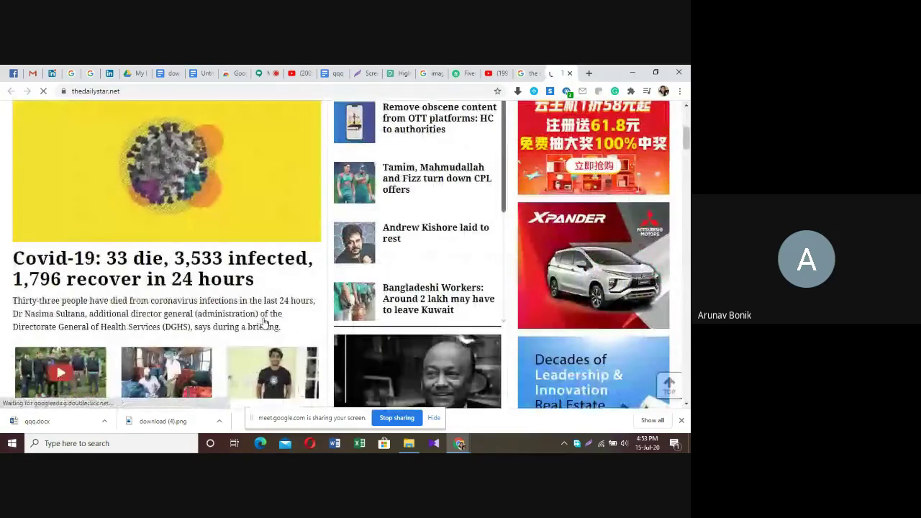
pyautogui.scroll(-10, 263, 323)
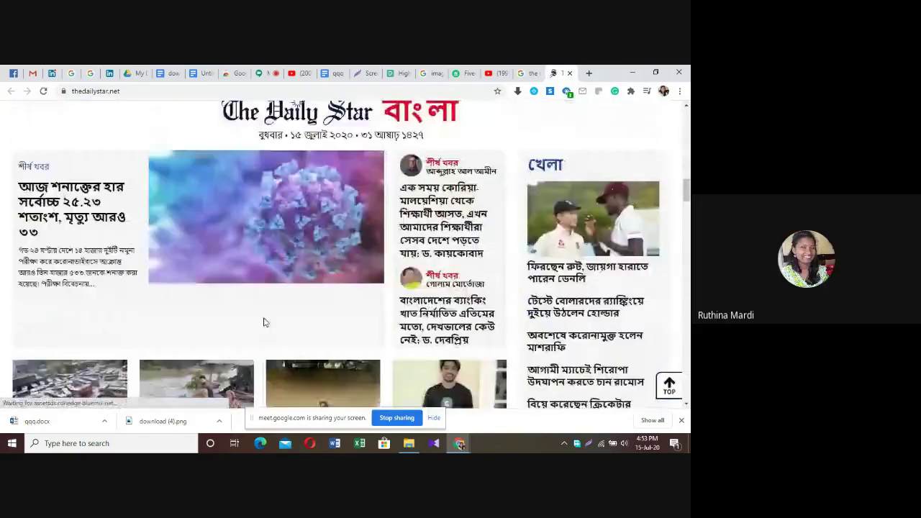
pyautogui.scroll(5, 263, 323)
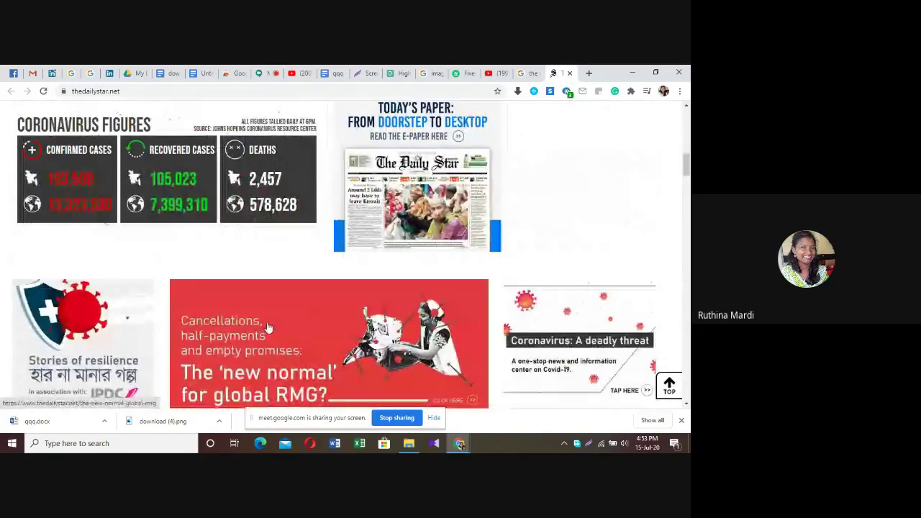
pyautogui.scroll(2, 268, 327)
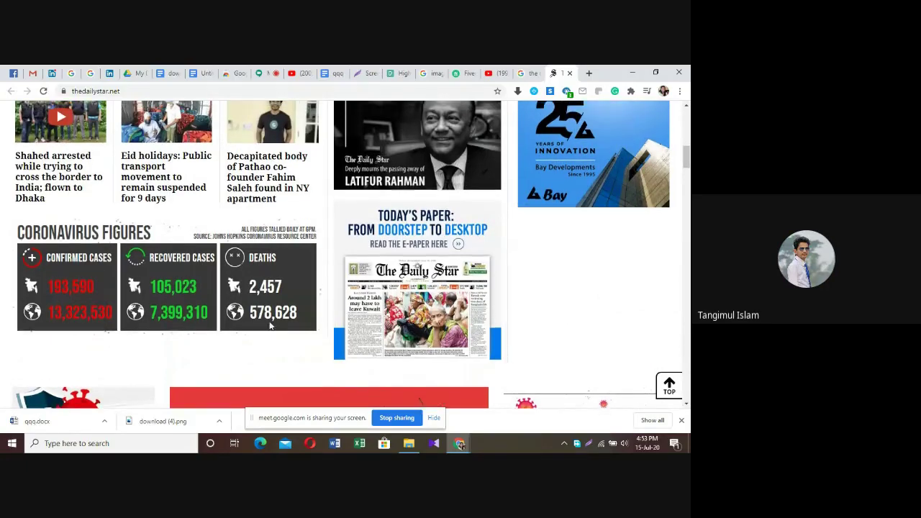
pyautogui.scroll(1, 269, 326)
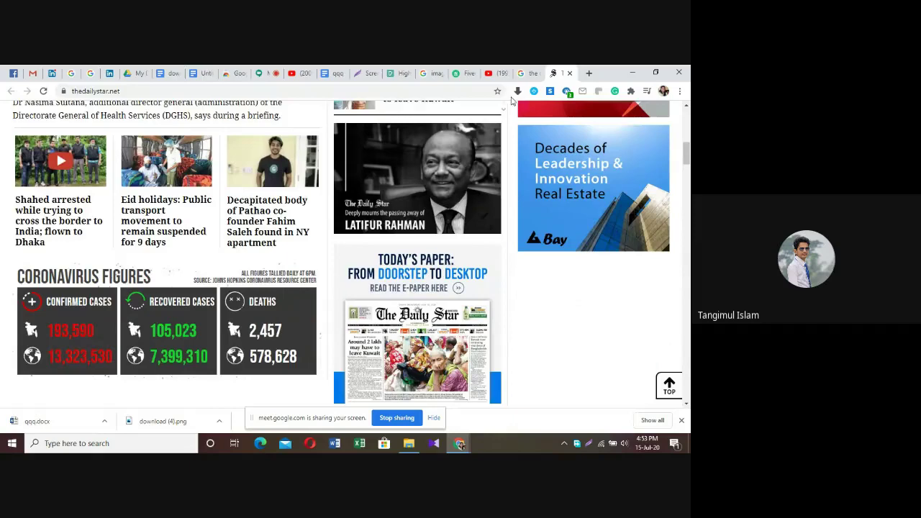
# Return to the search results, open the Daily Star ePaper result in a separate tab and switch to it
pyautogui.click(537, 72)
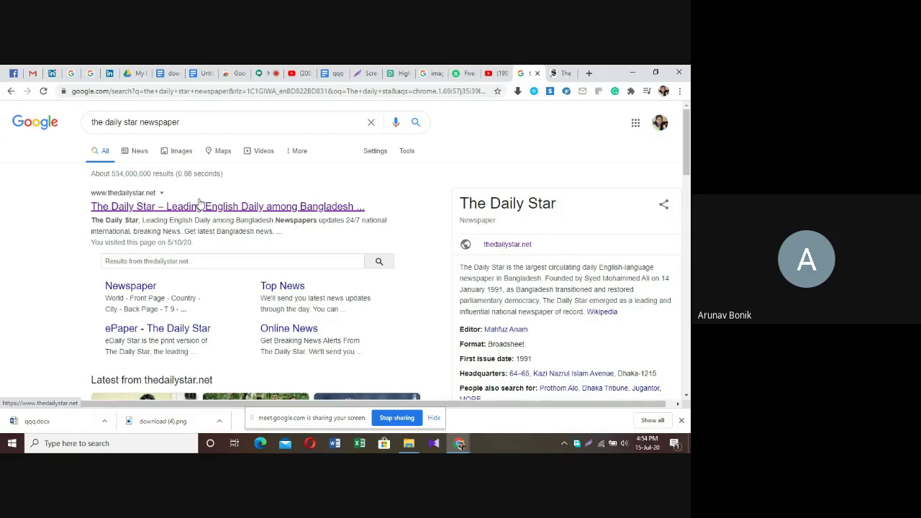
pyautogui.rightClick(148, 334)
pyautogui.click(163, 341)
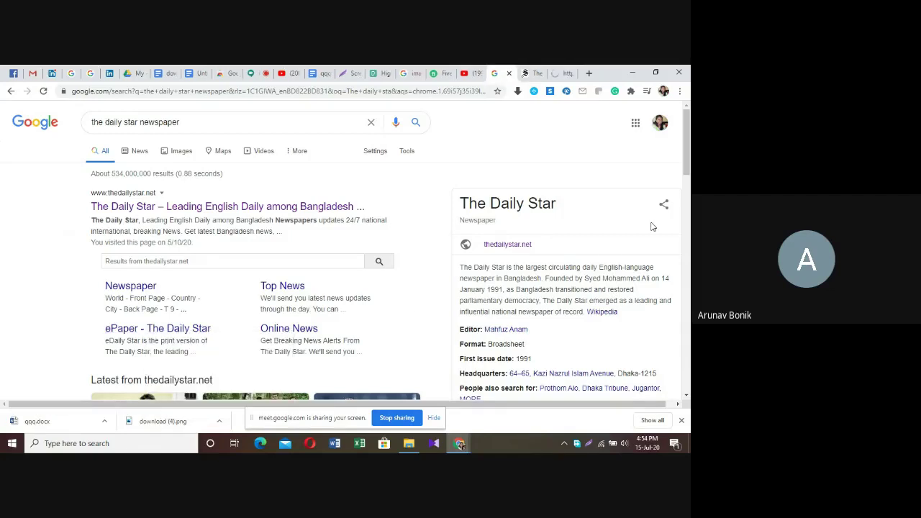
pyautogui.click(567, 71)
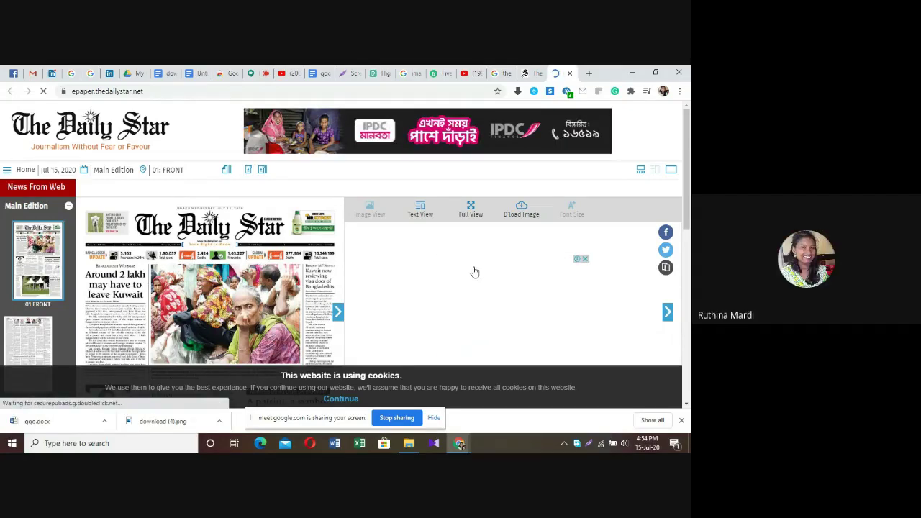
# Open the article "A patriot, a symbol of ethical business" on ePaper page 02 News, look through it and display it in Text View
pyautogui.scroll(-1, 474, 272)
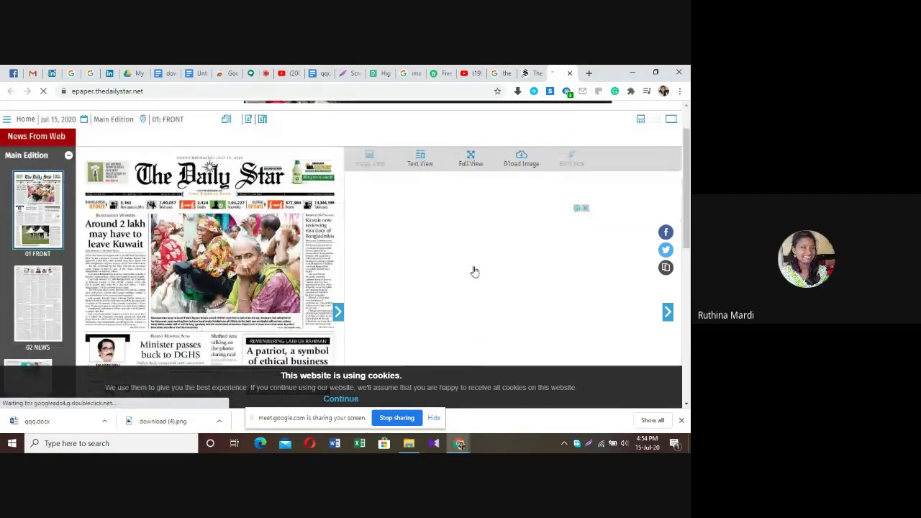
pyautogui.scroll(-2, 474, 271)
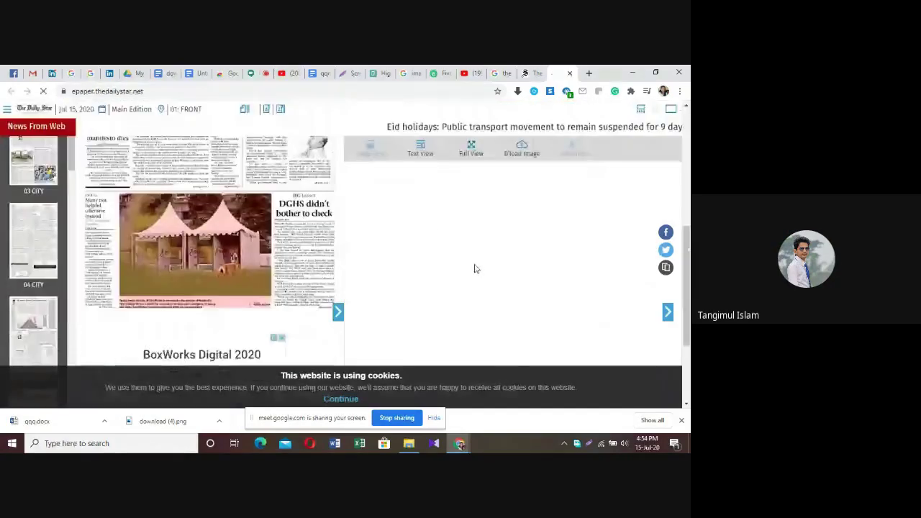
pyautogui.scroll(-3, 474, 270)
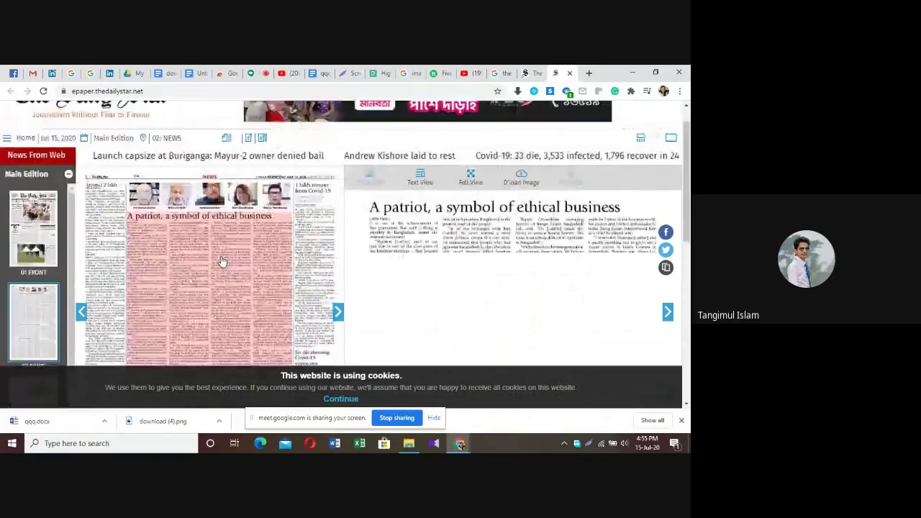
pyautogui.scroll(-1, 221, 261)
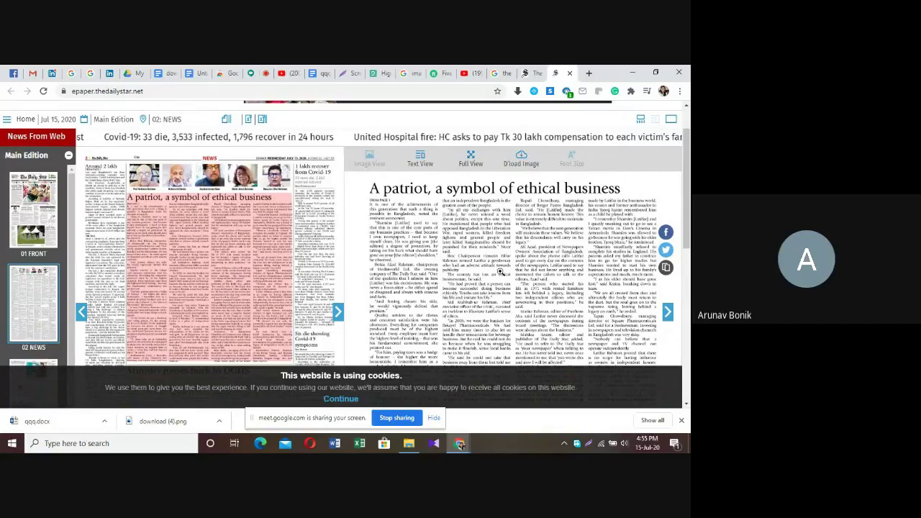
pyautogui.scroll(-5, 500, 270)
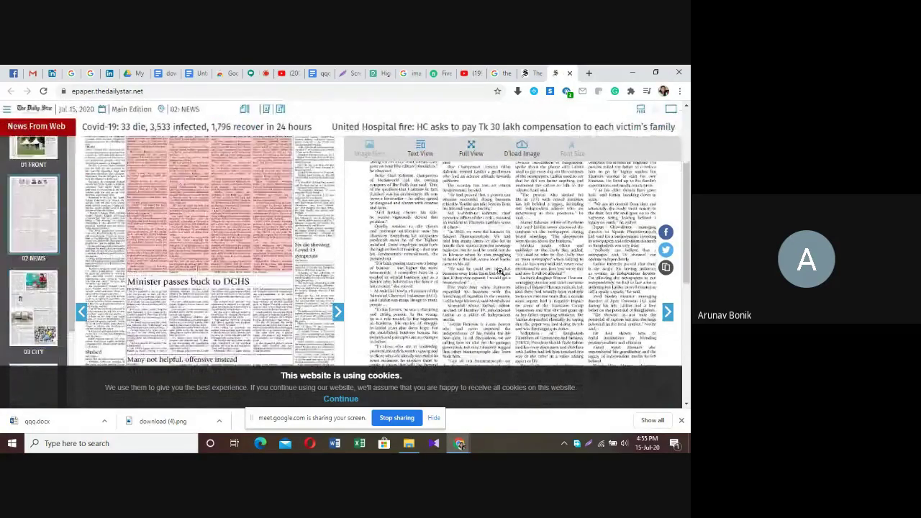
pyautogui.scroll(8, 498, 270)
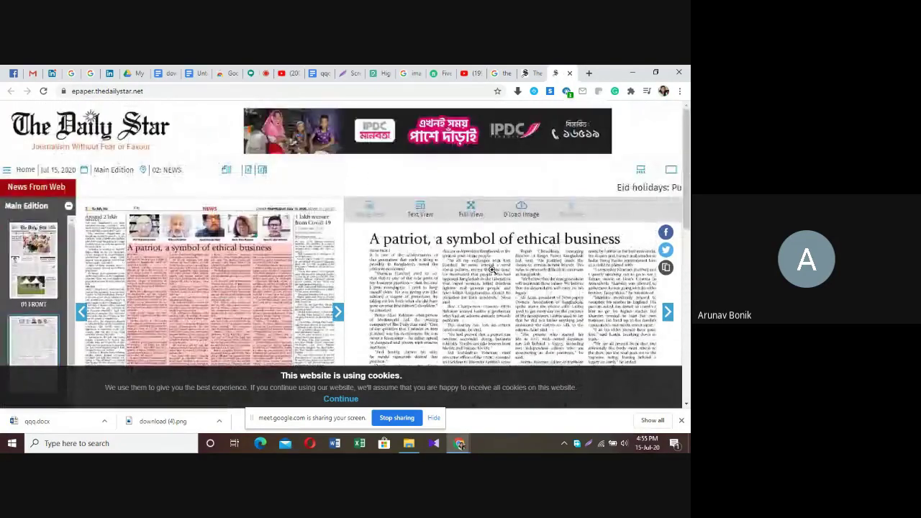
pyautogui.click(421, 209)
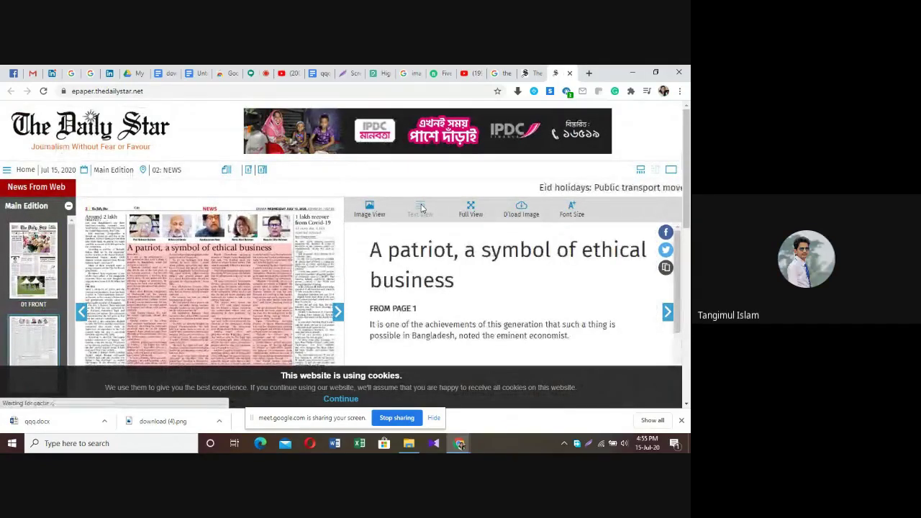
# Look through the article's Text View, highlight its headline and introductory paragraph as selectable text, and clear the selection
pyautogui.scroll(-1, 477, 270)
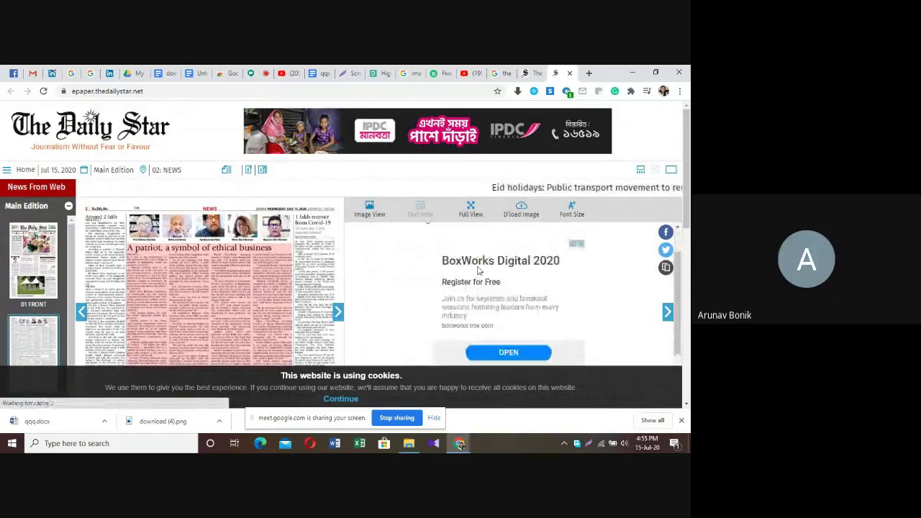
pyautogui.scroll(1, 480, 270)
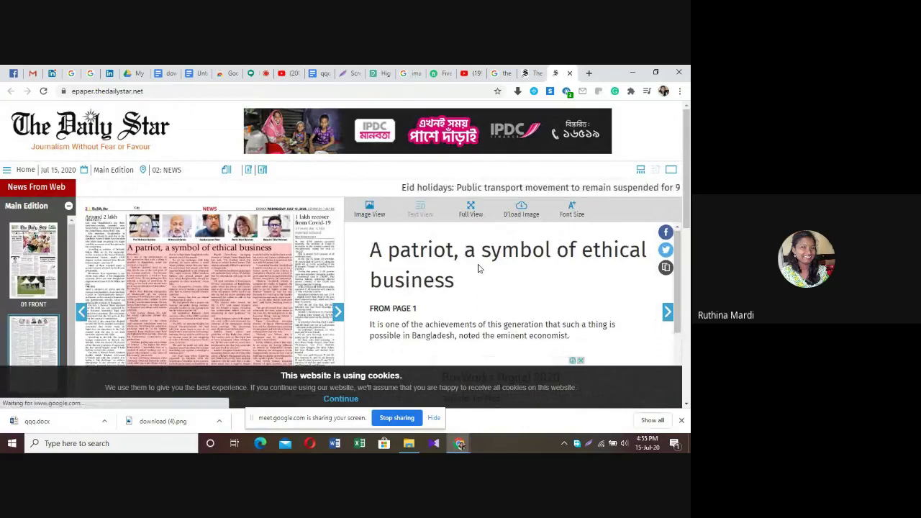
pyautogui.moveTo(556, 250); pyautogui.dragTo(563, 272)
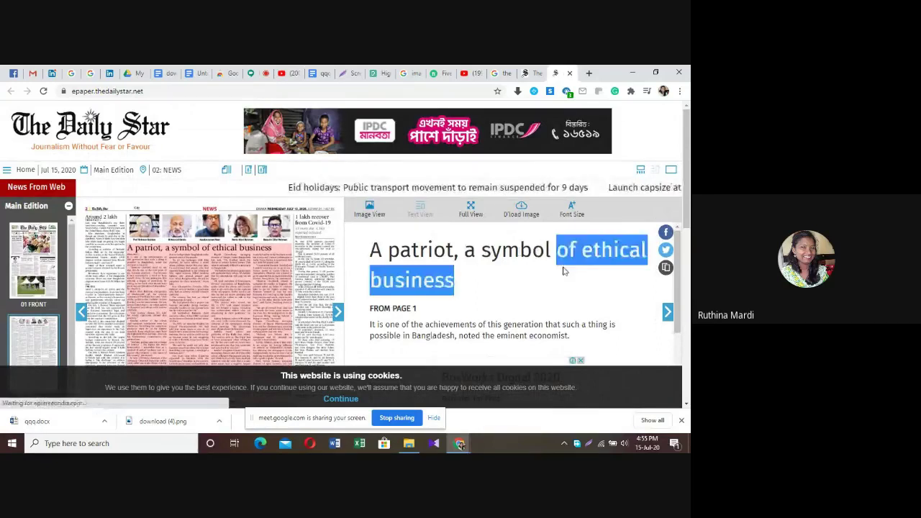
pyautogui.click(552, 259)
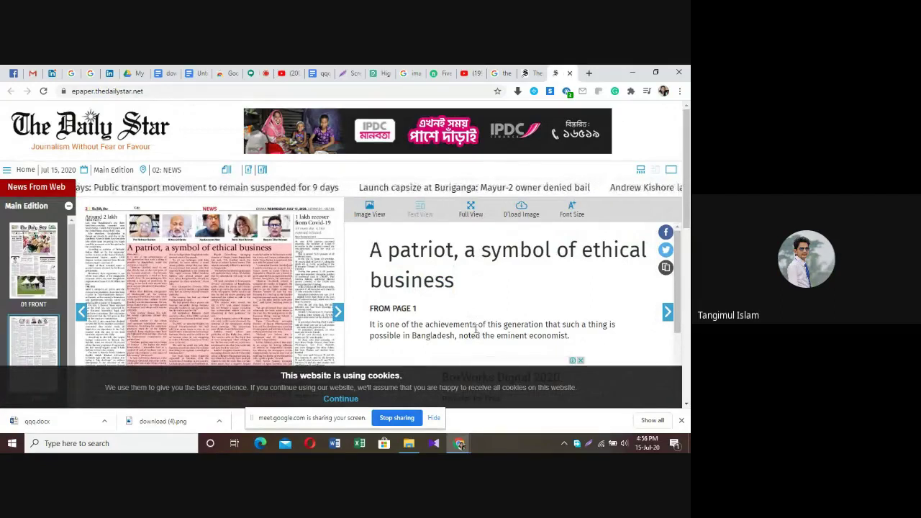
pyautogui.moveTo(371, 245); pyautogui.dragTo(623, 336)
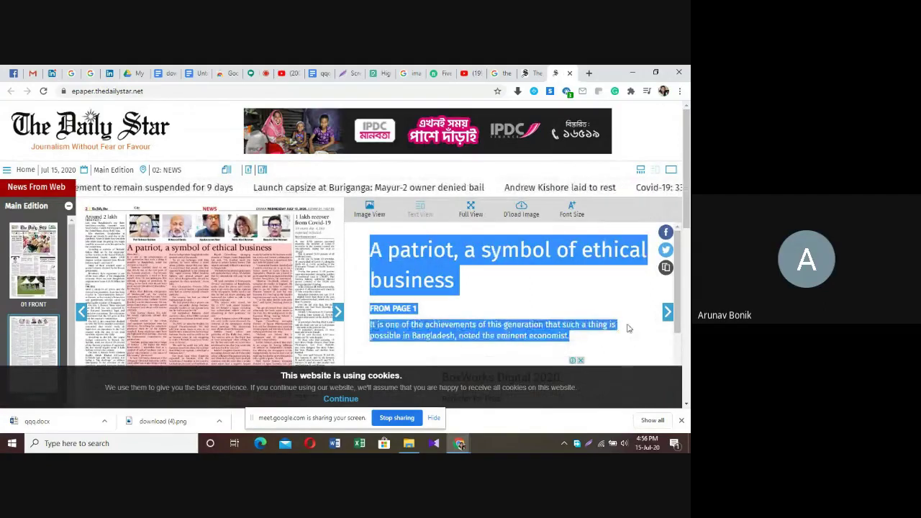
pyautogui.scroll(-3, 538, 340)
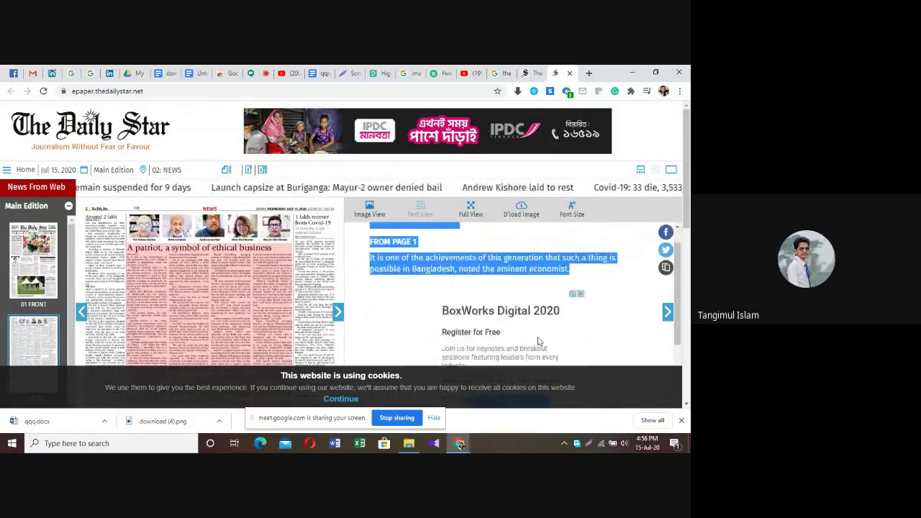
pyautogui.scroll(3, 537, 341)
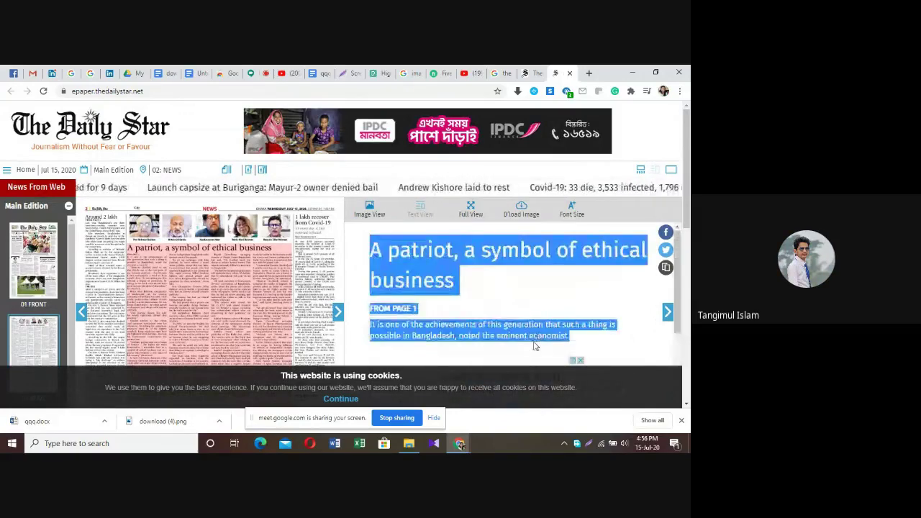
pyautogui.click(484, 281)
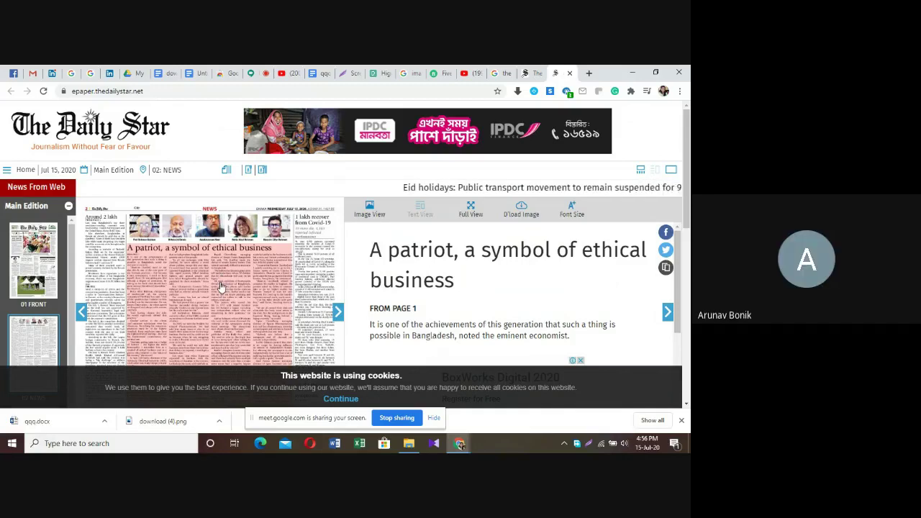
# Compare the article's page image with its Text View, highlighting a passage of the body text and clearing the selection
pyautogui.scroll(-1, 223, 286)
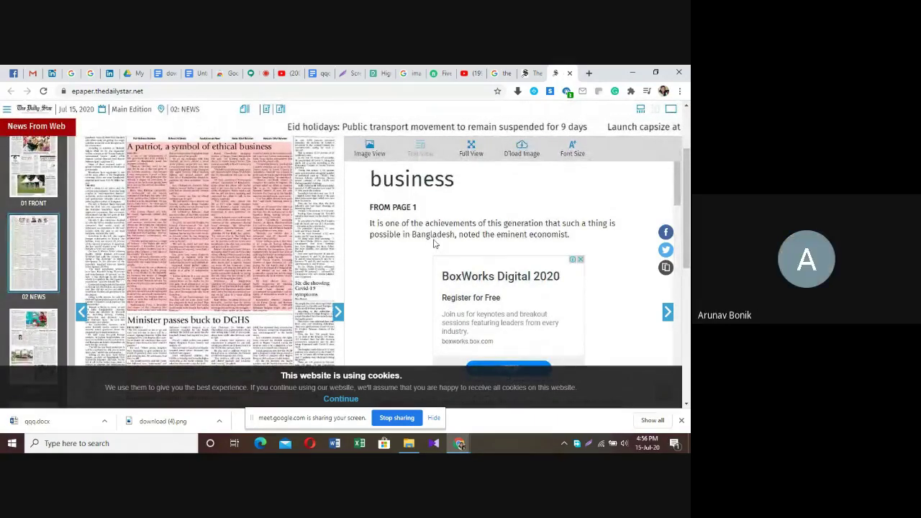
pyautogui.scroll(3, 438, 284)
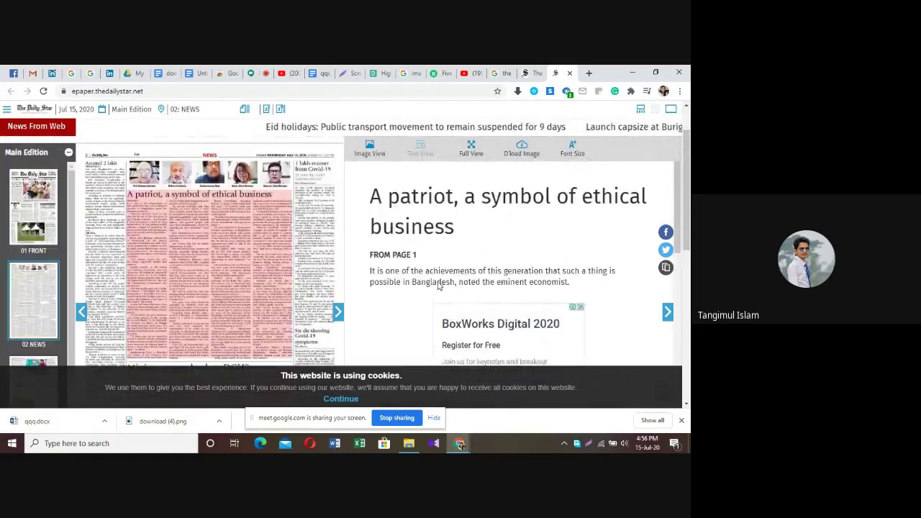
pyautogui.scroll(-1, 261, 309)
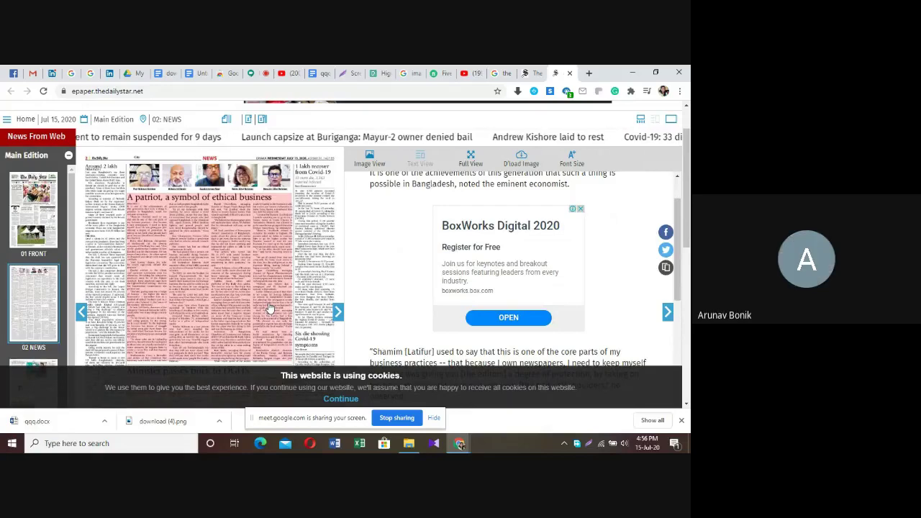
pyautogui.scroll(1, 270, 307)
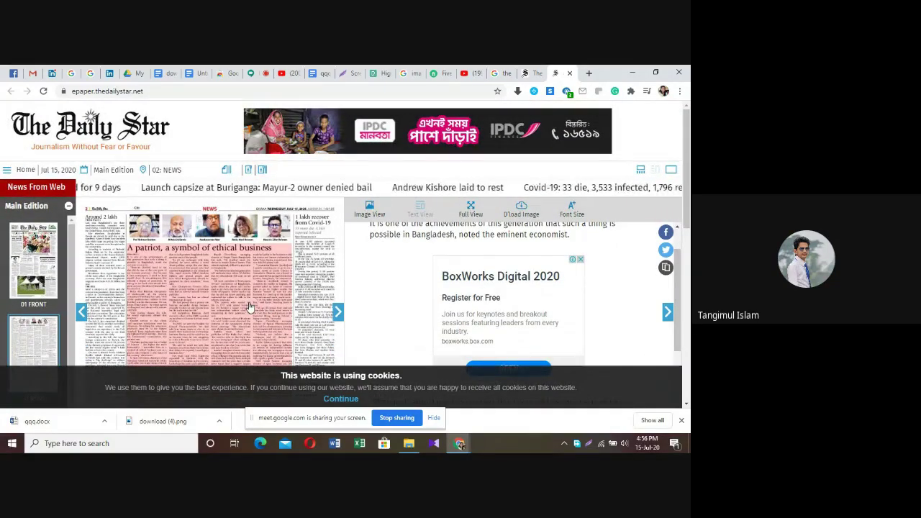
pyautogui.scroll(-4, 248, 308)
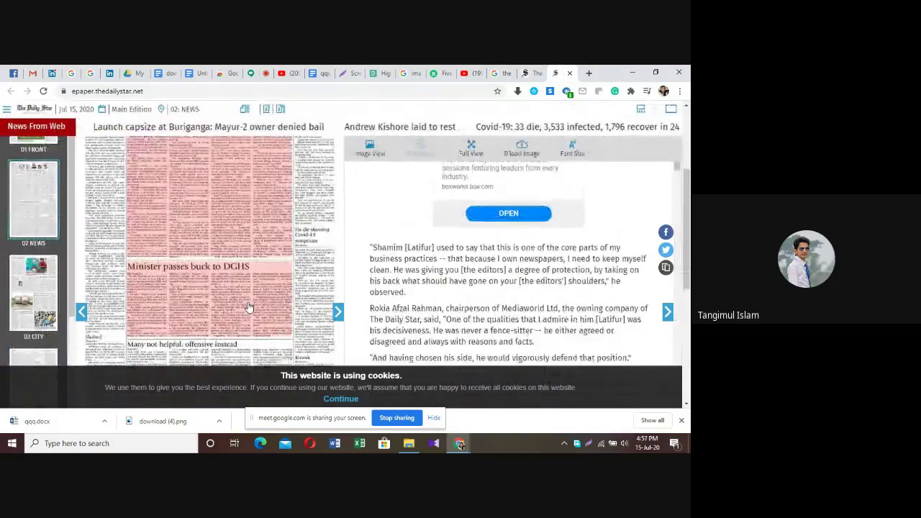
pyautogui.scroll(-2, 248, 308)
pyautogui.moveTo(389, 194); pyautogui.dragTo(473, 295)
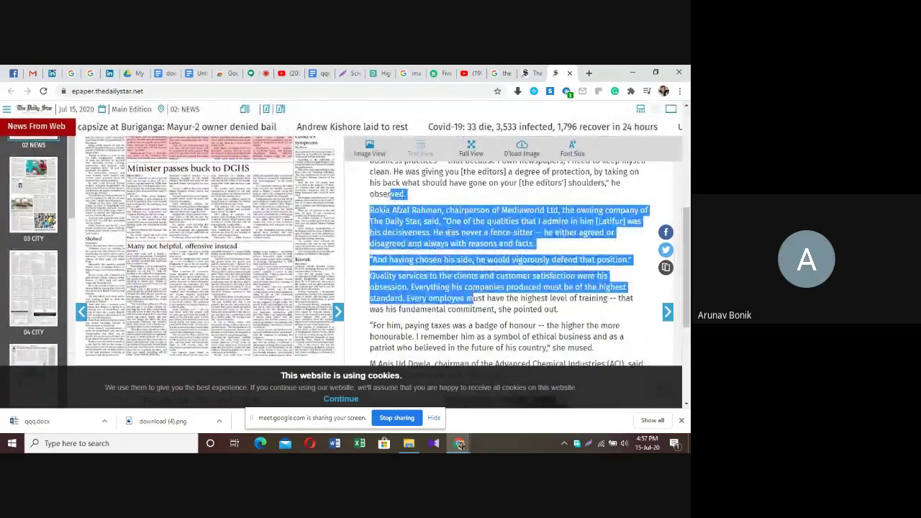
pyautogui.click(193, 211)
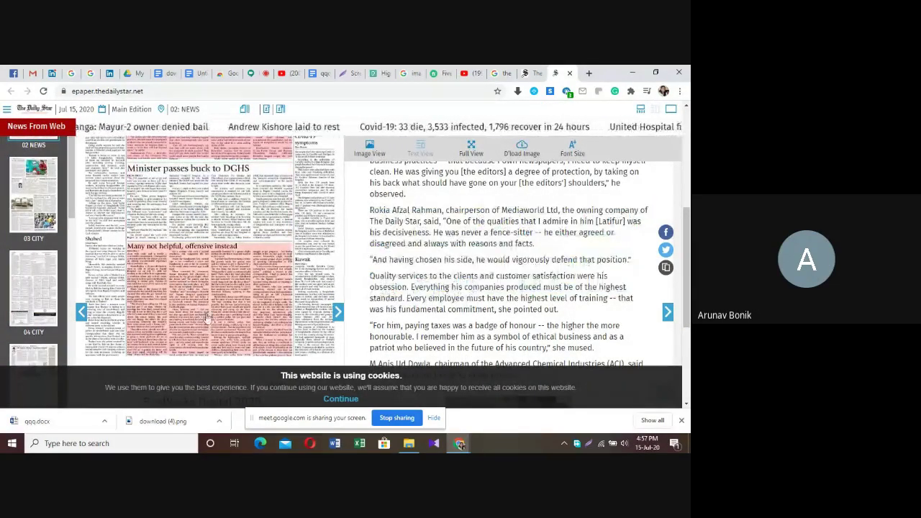
pyautogui.scroll(-3, 207, 317)
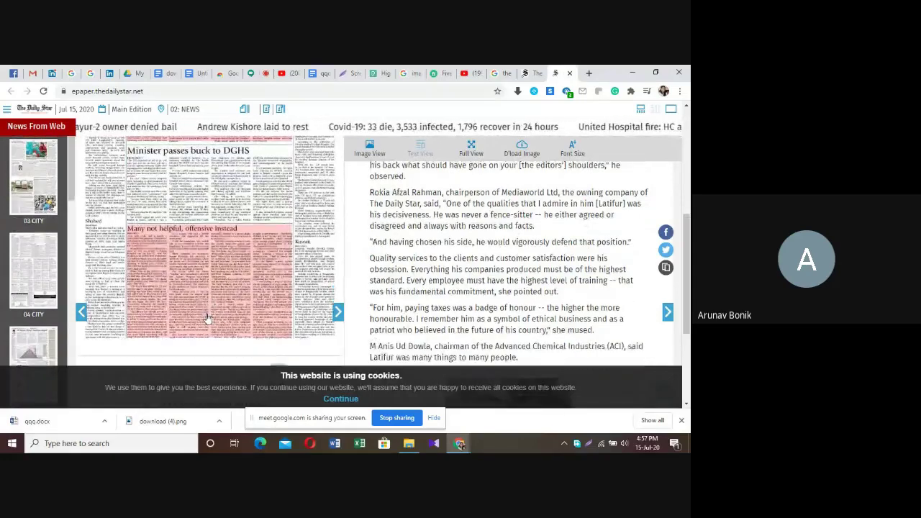
pyautogui.scroll(4, 207, 318)
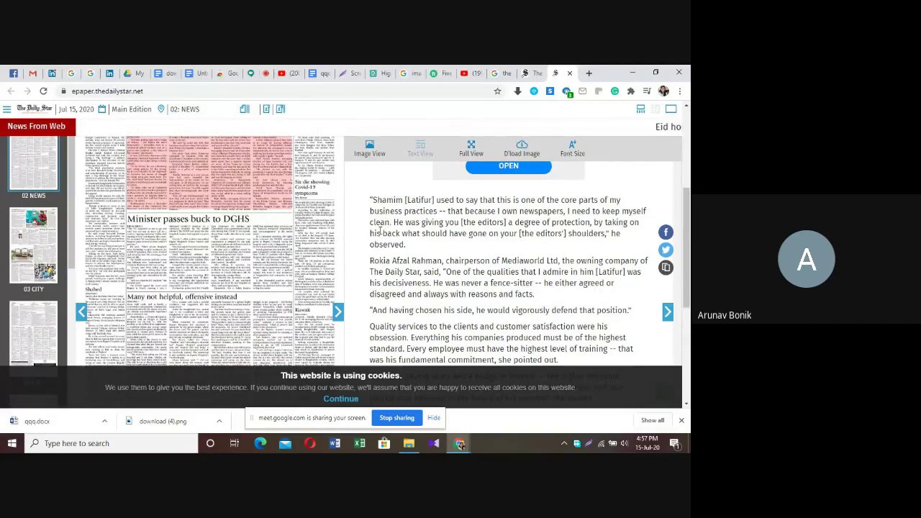
# Copy the article's body paragraphs from below the BoxWorks advertisement through "she pointed out."
pyautogui.scroll(-1, 383, 231)
pyautogui.scroll(-2, 382, 232)
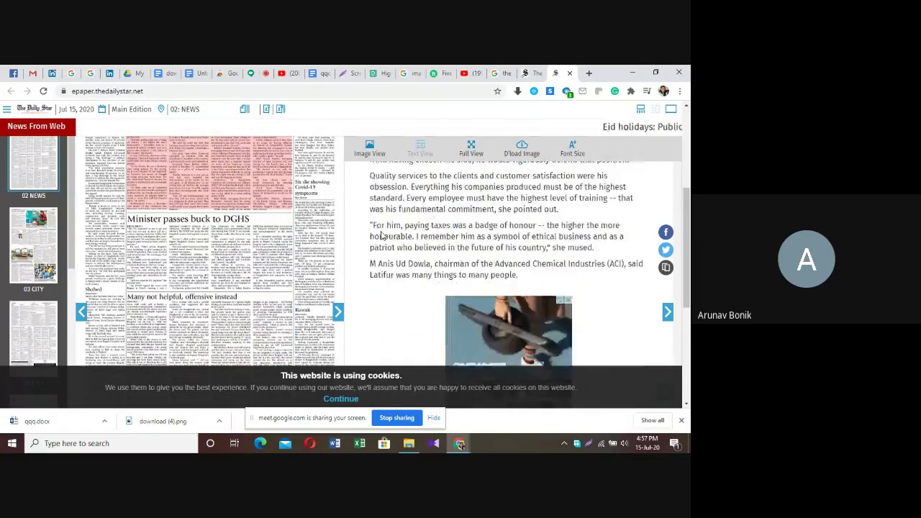
pyautogui.scroll(3, 377, 216)
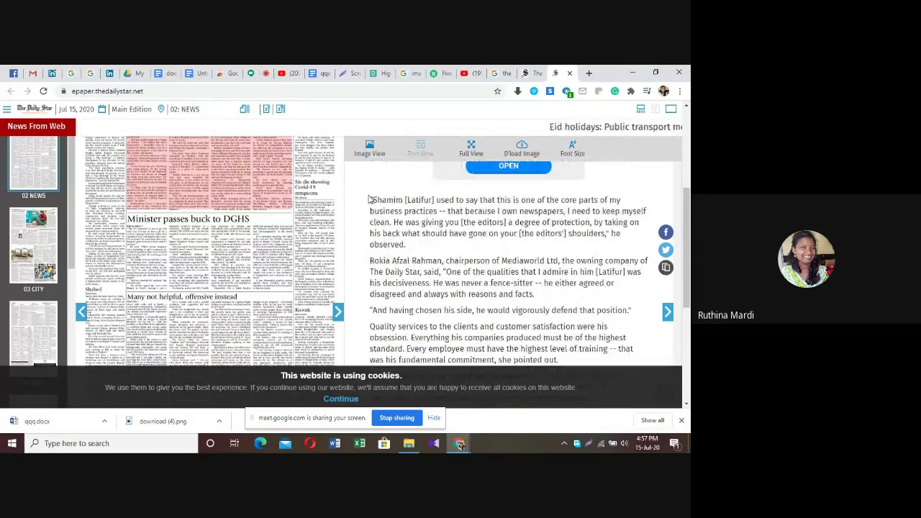
pyautogui.moveTo(370, 199); pyautogui.dragTo(622, 362)
pyautogui.hotkey('ctrl', 'c')
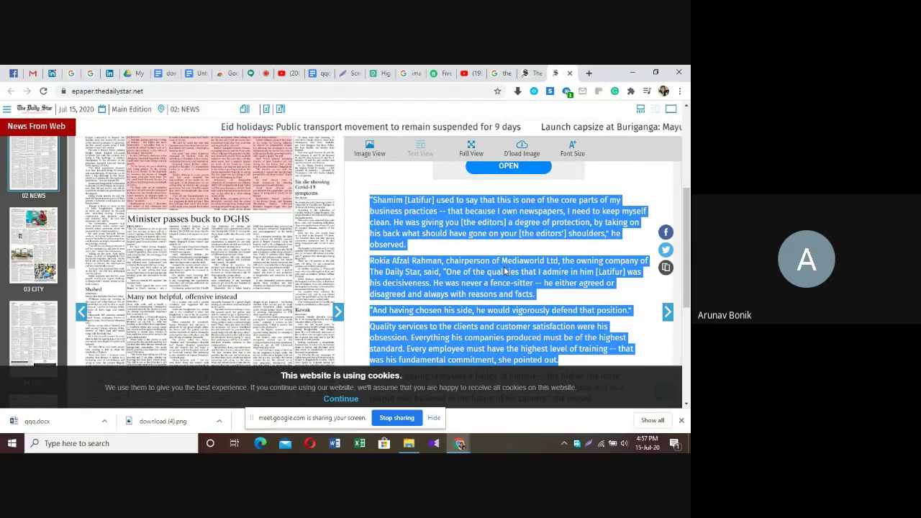
# Minimize the browser and Downloads windows, then create a Word document named Newspaper on the desktop and open it
pyautogui.click(633, 74)
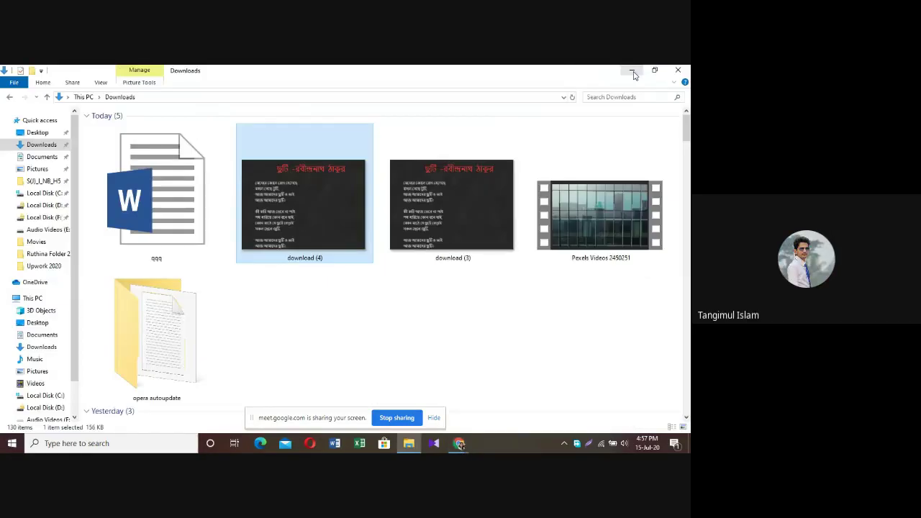
pyautogui.click(632, 72)
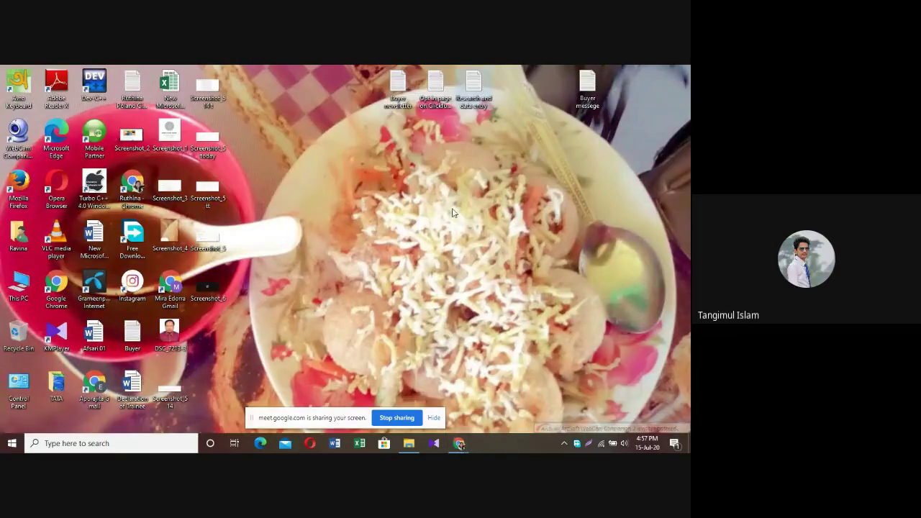
pyautogui.rightClick(429, 180)
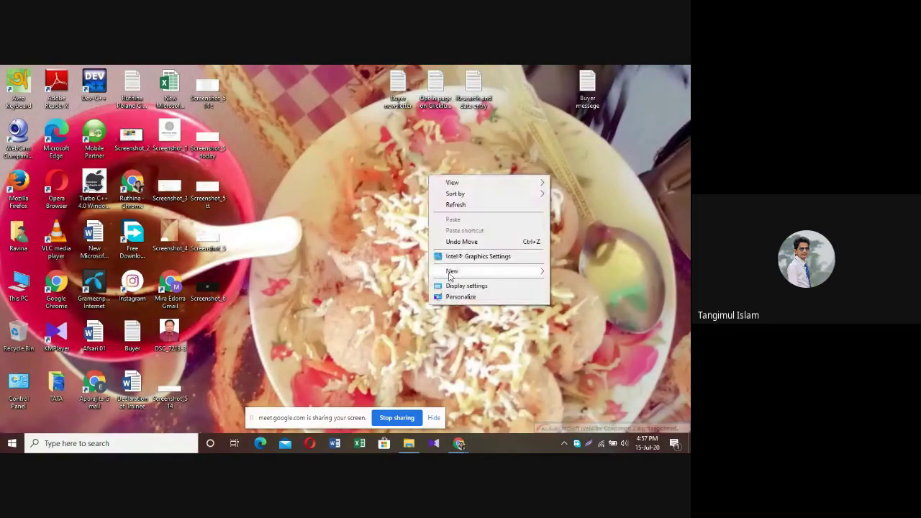
pyautogui.moveTo(451, 275)
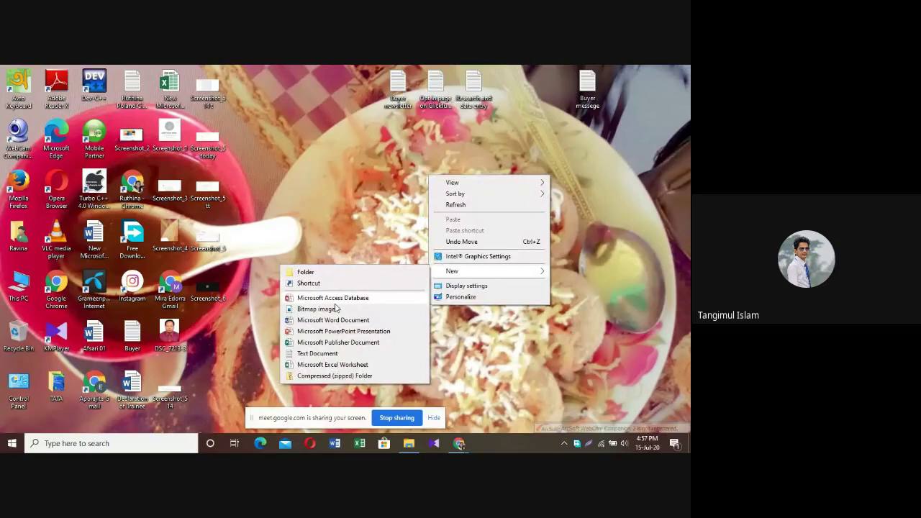
pyautogui.click(319, 320)
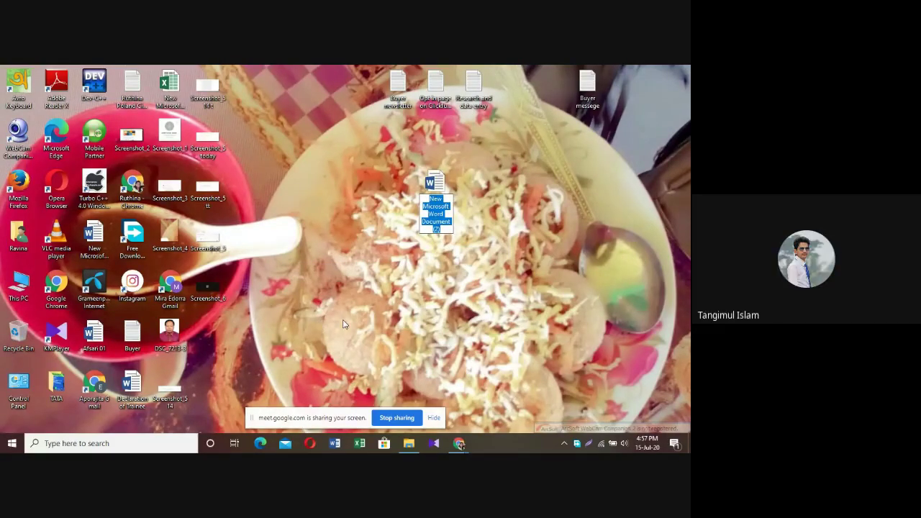
pyautogui.write('News')
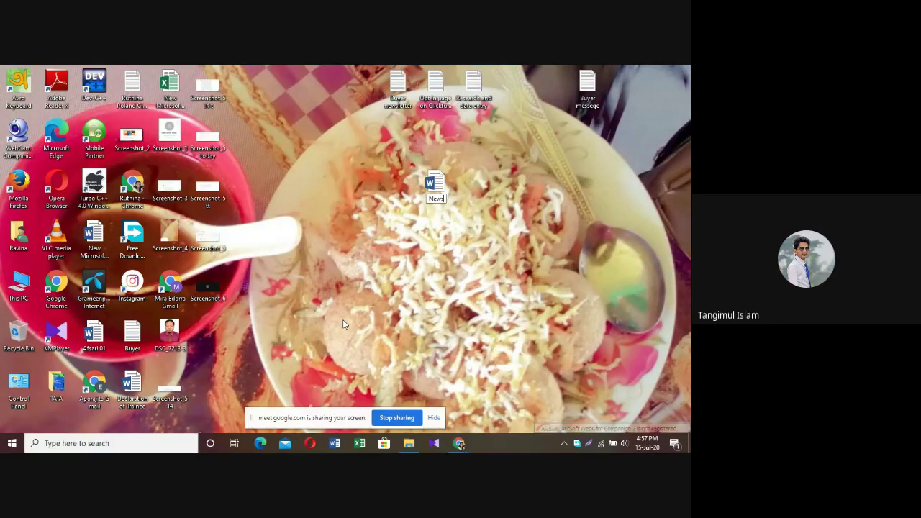
pyautogui.write('paper')
pyautogui.press('Return')
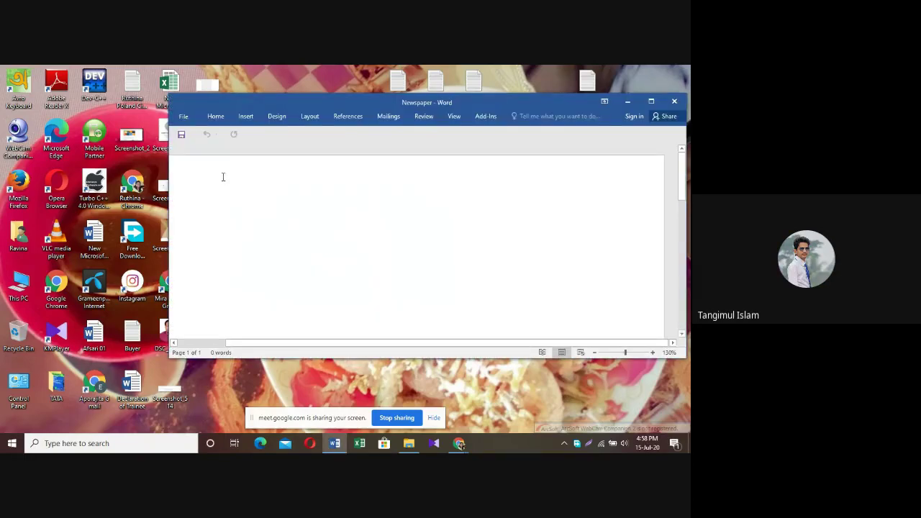
# Paste the copied article paragraphs into the Newspaper document and maximize the window to view them from the start
pyautogui.hotkey('ctrl', 'v')
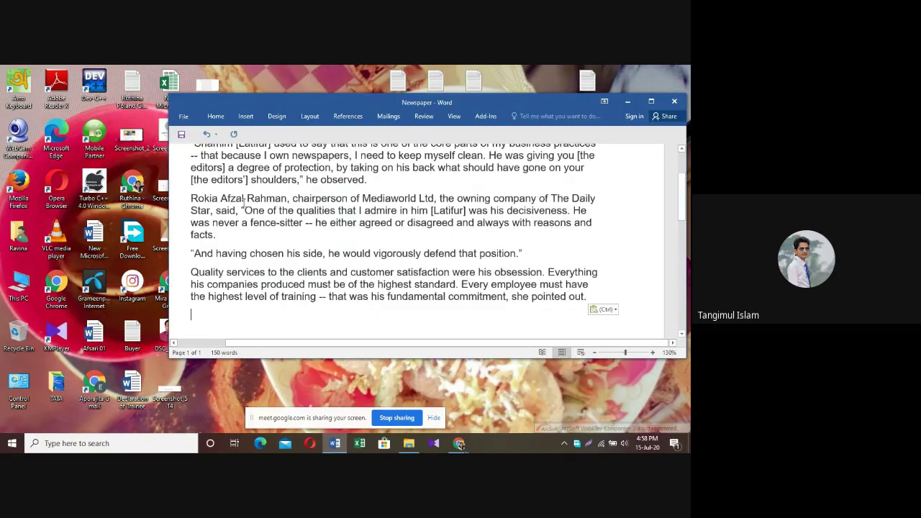
pyautogui.click(651, 101)
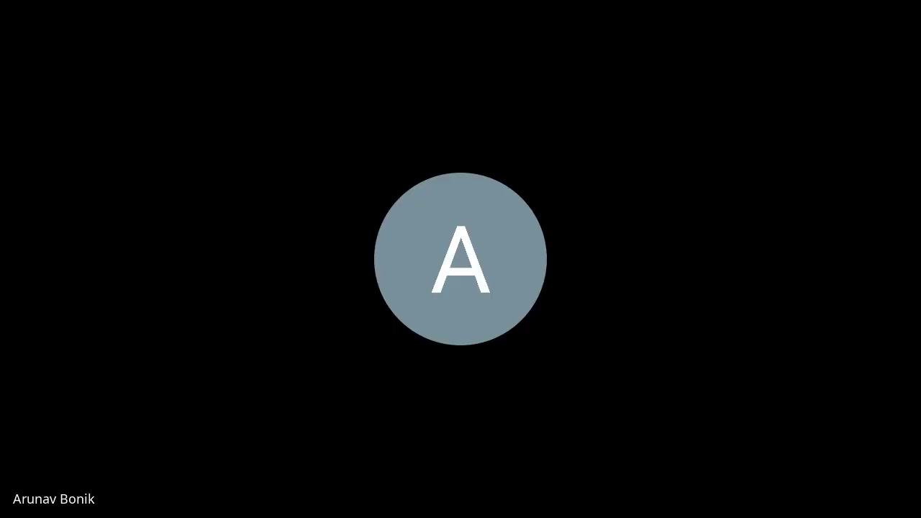
pyautogui.scroll(2, 527, 227)
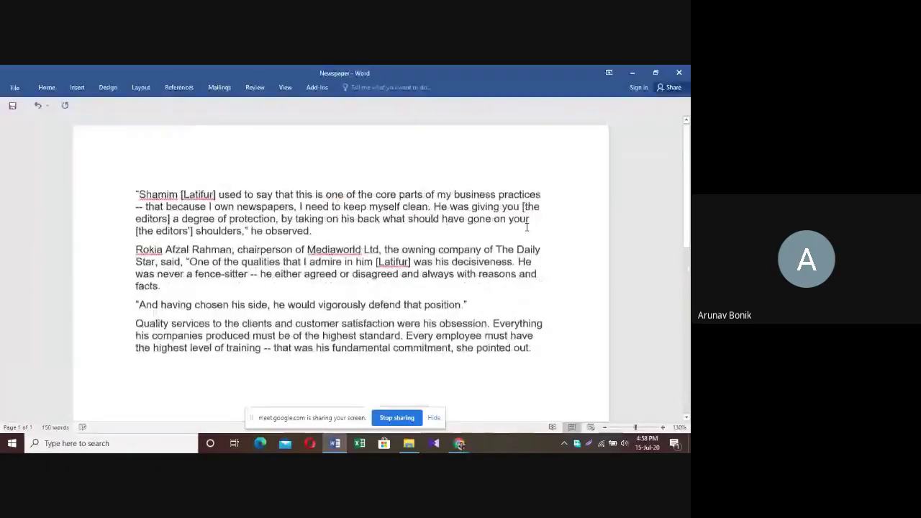
# Restore the Word window to a smaller size, make it wider and taller over the desktop, and review the pasted text
pyautogui.click(656, 72)
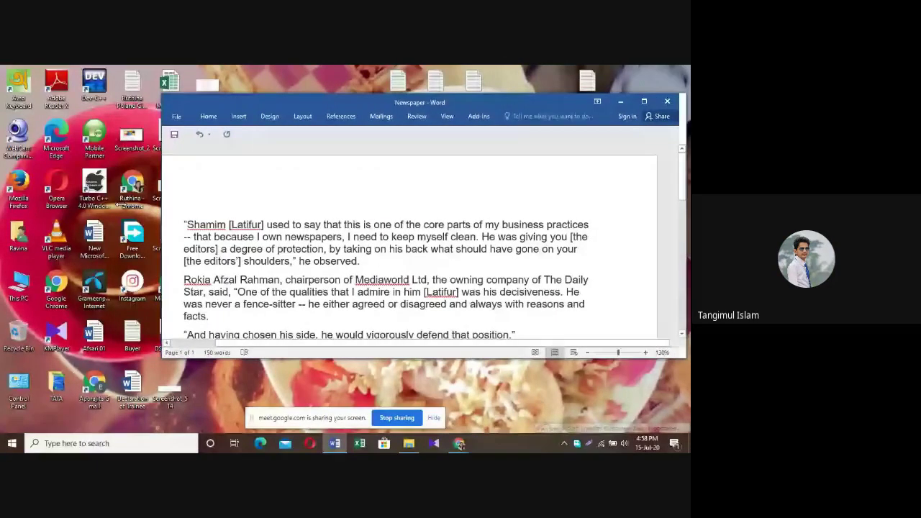
pyautogui.moveTo(273, 102); pyautogui.dragTo(216, 102)
pyautogui.moveTo(395, 358); pyautogui.dragTo(395, 394)
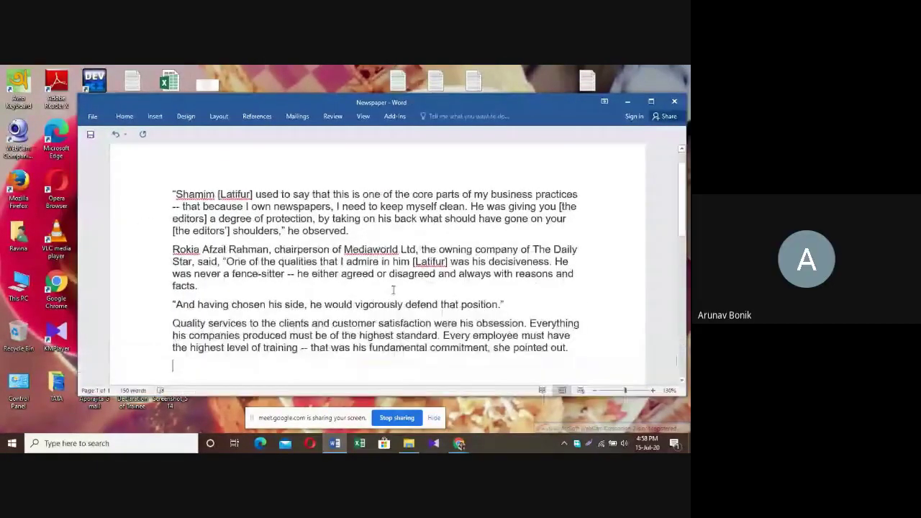
pyautogui.scroll(-1, 393, 289)
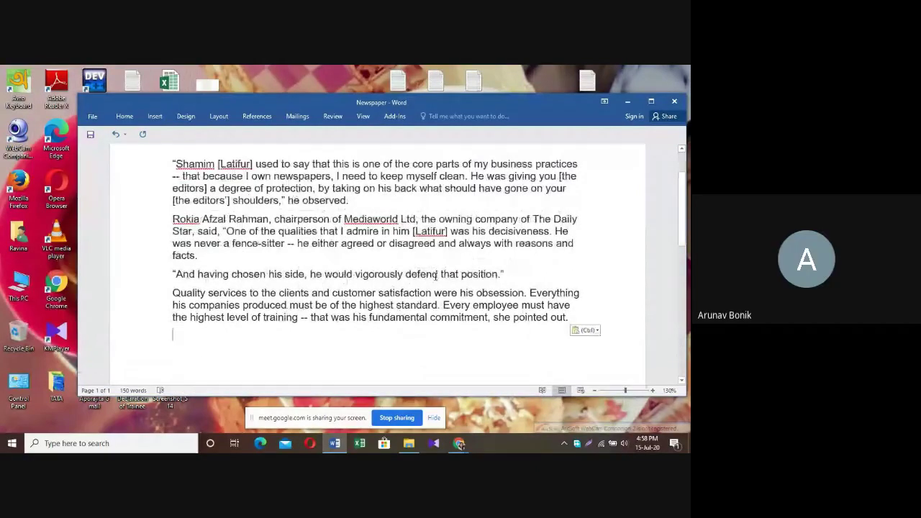
pyautogui.scroll(1, 436, 274)
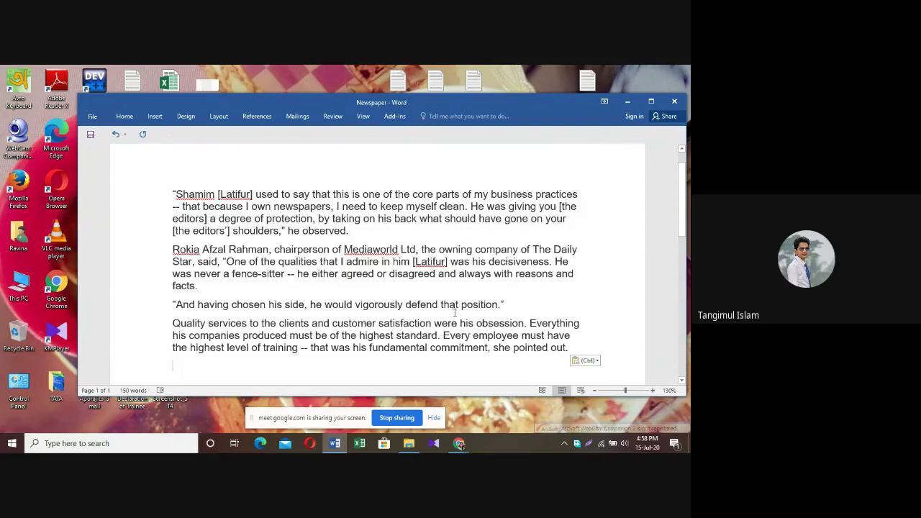
pyautogui.scroll(-1, 455, 313)
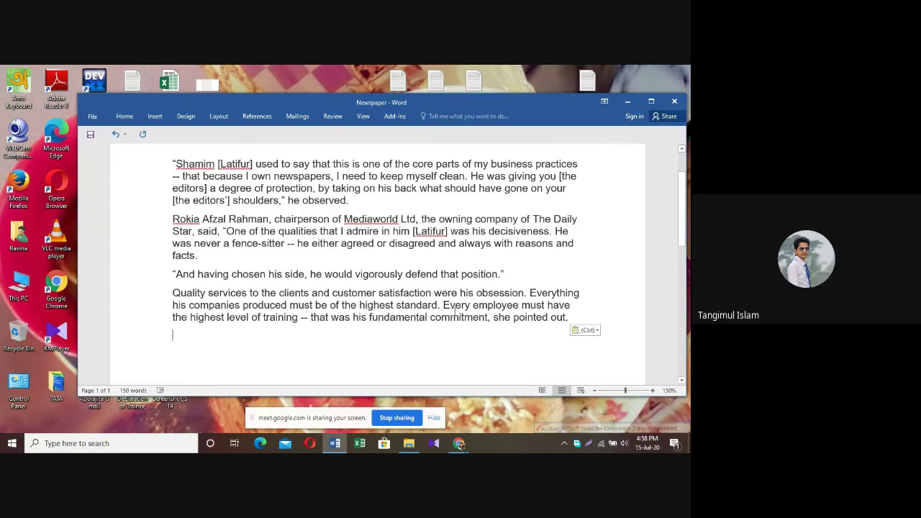
# Return from the Newspaper document to the Google Meet call in Chrome and stop sharing the screen
pyautogui.scroll(1, 455, 313)
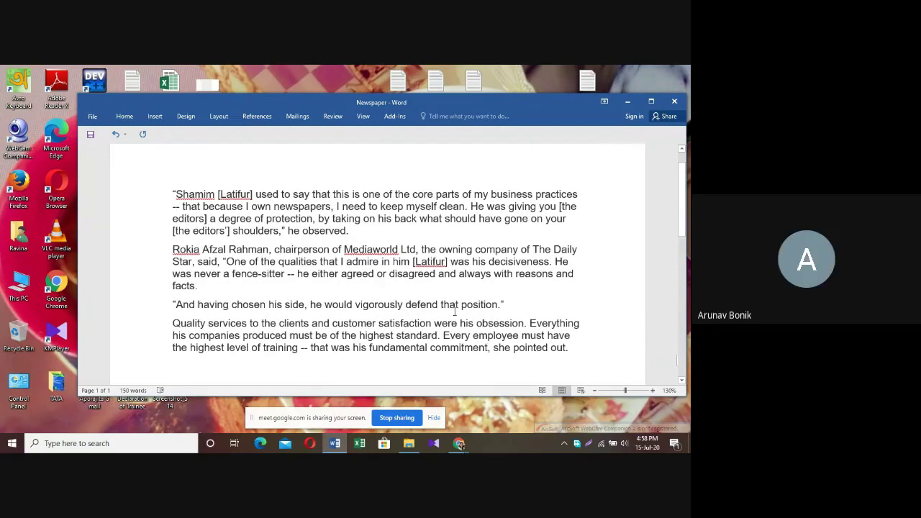
pyautogui.scroll(1, 455, 312)
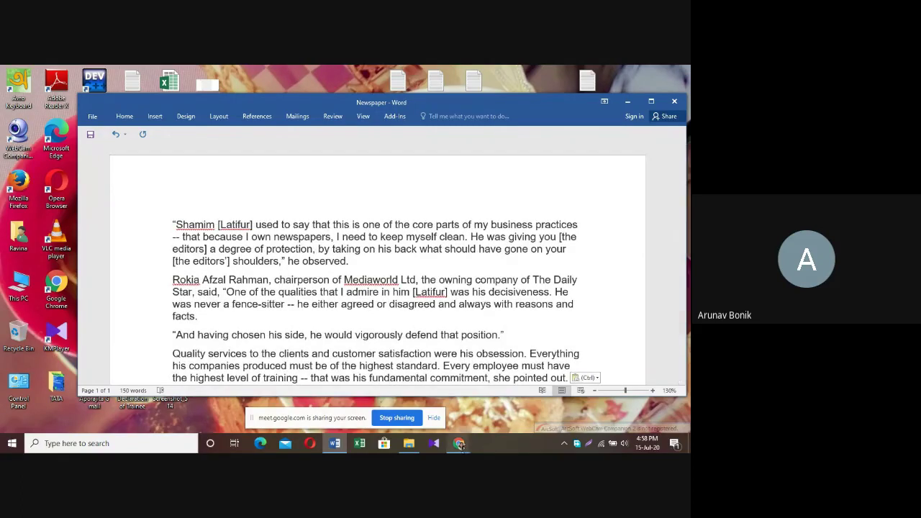
pyautogui.click(459, 443)
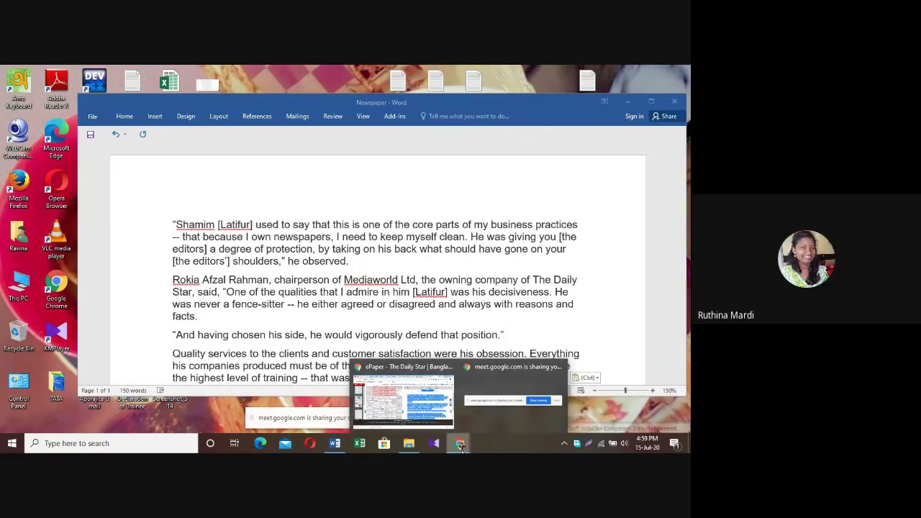
pyautogui.click(497, 416)
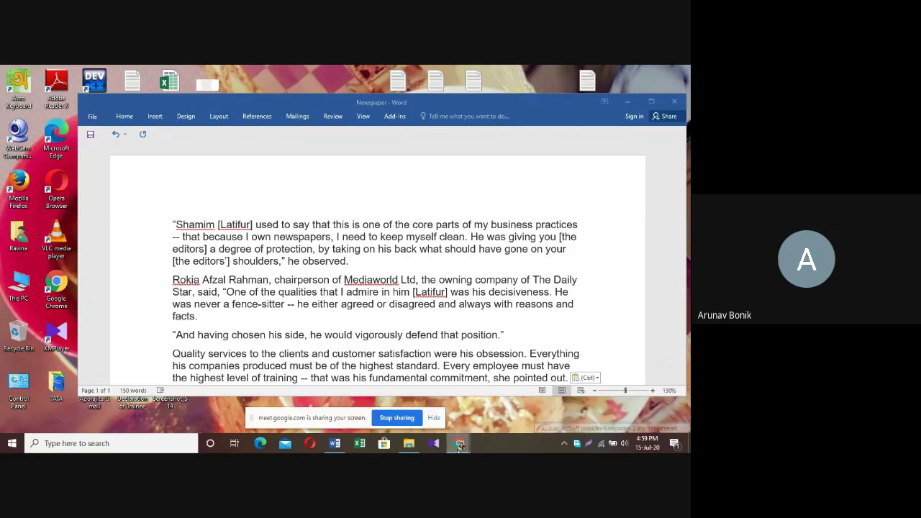
pyautogui.moveTo(459, 441)
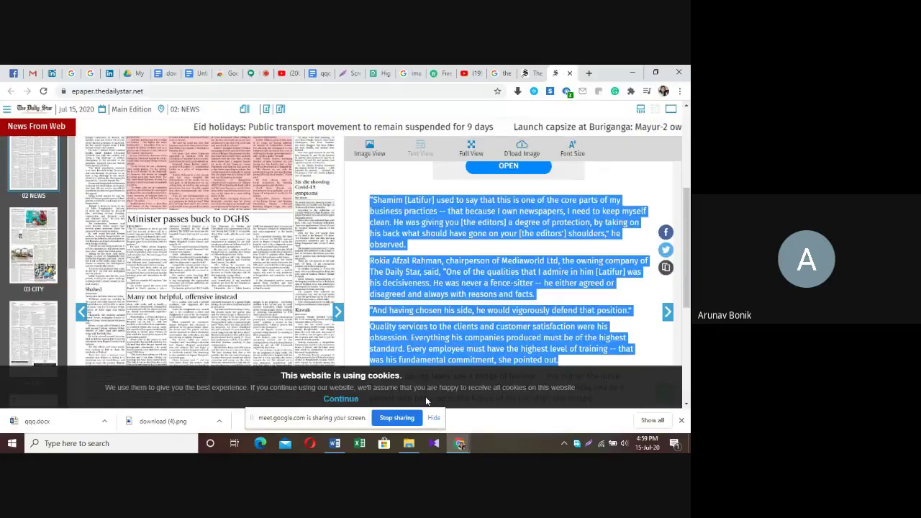
pyautogui.click(512, 400)
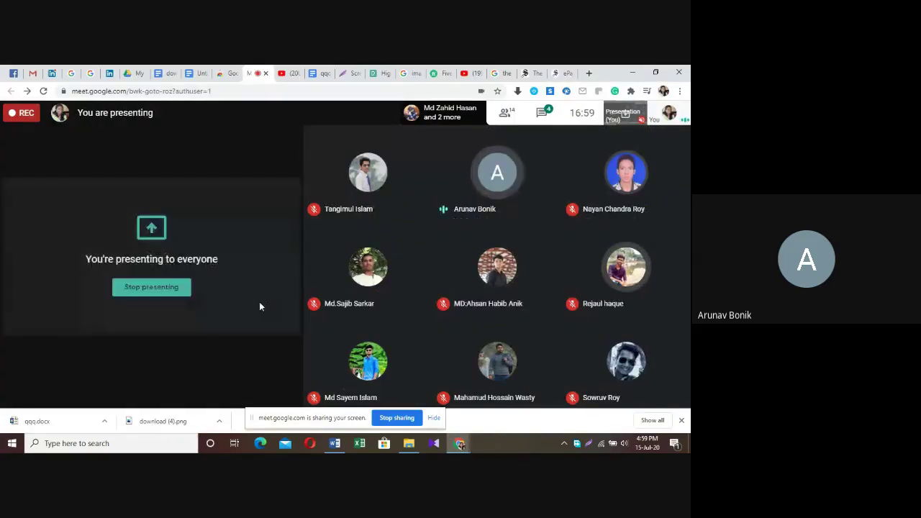
pyautogui.click(397, 418)
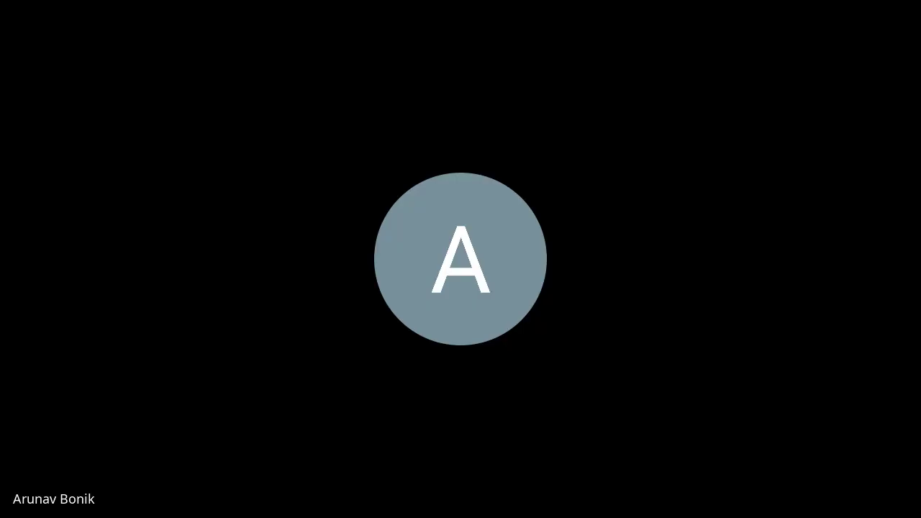